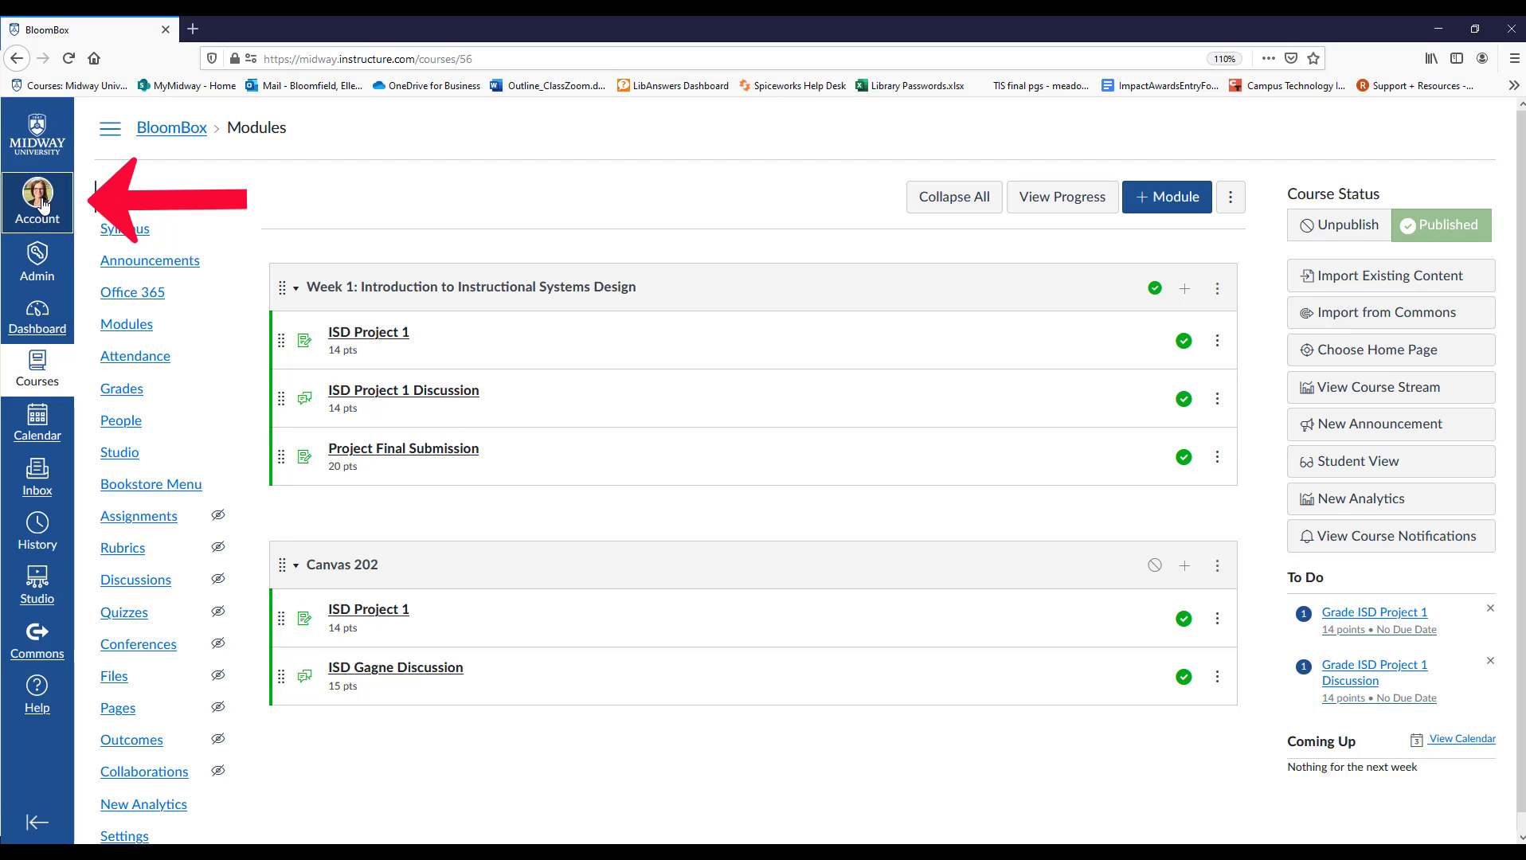
left_click(42, 204)
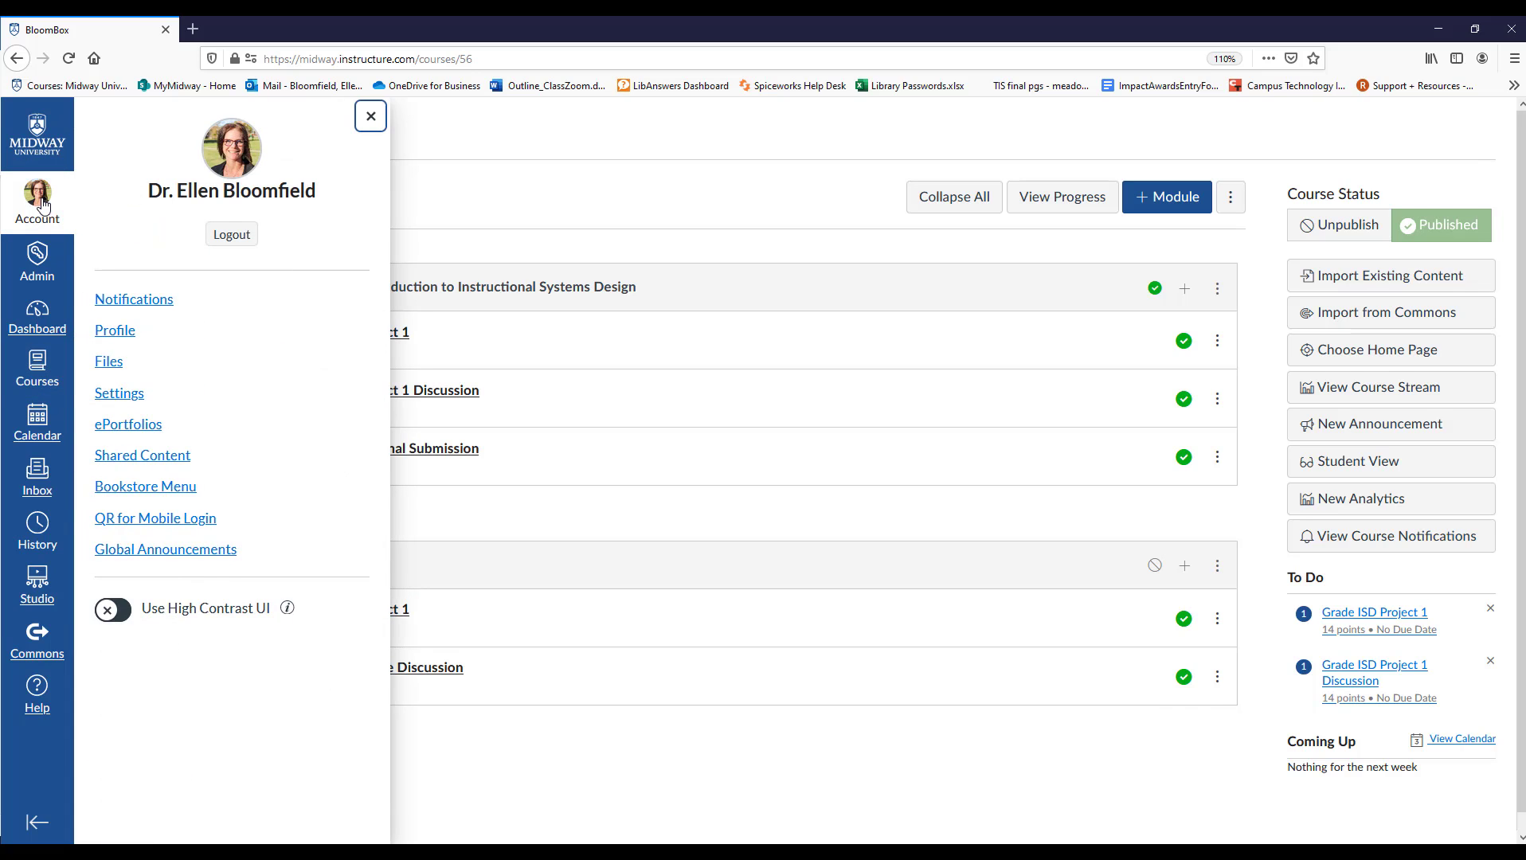
left_click(41, 204)
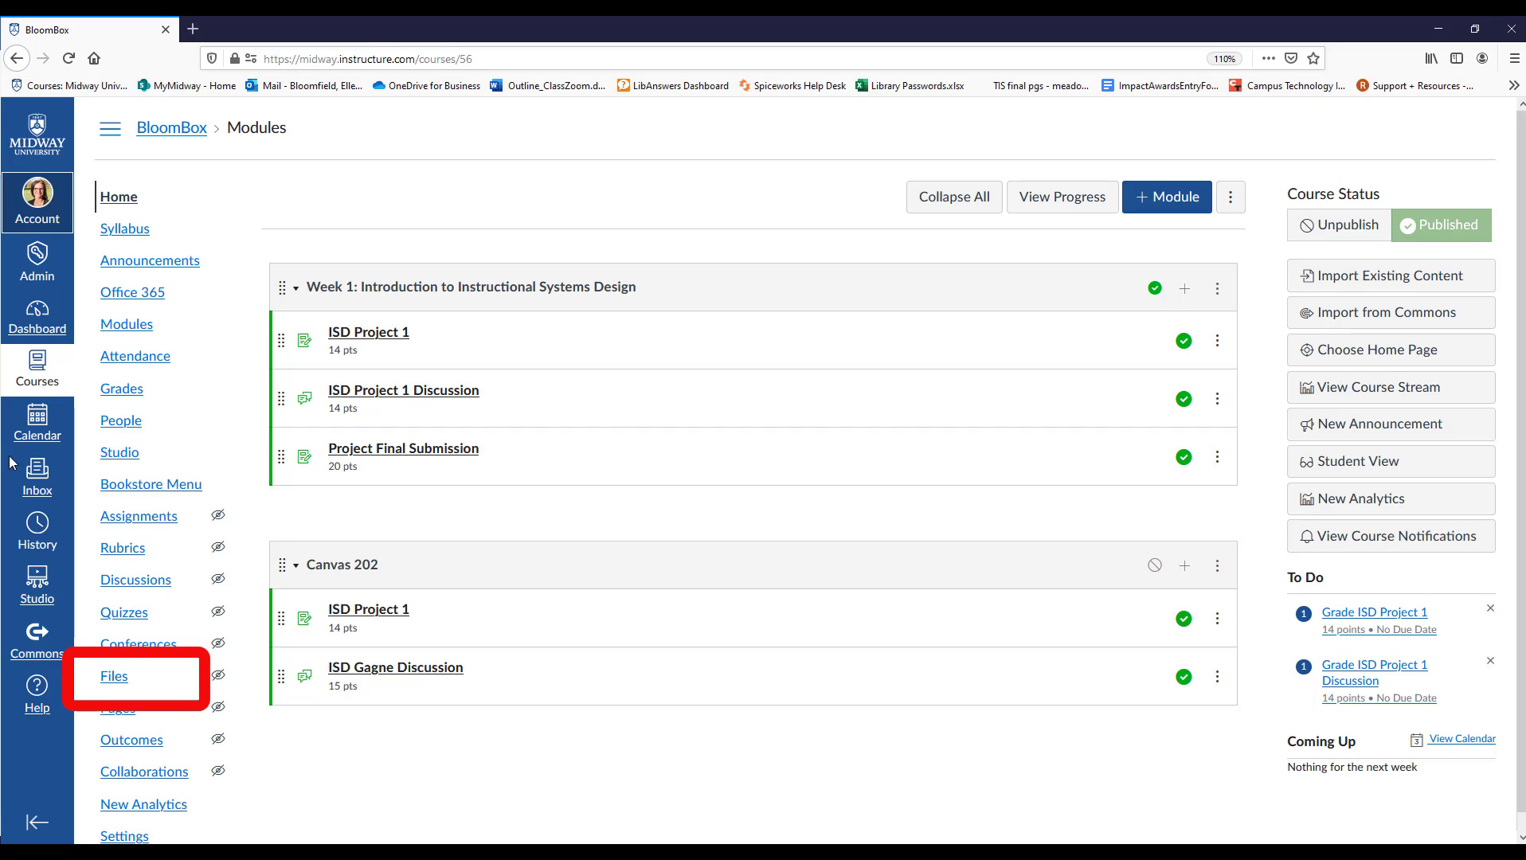
Open the BloomBox course's Files area and sort its contents by date created.
left_click(114, 677)
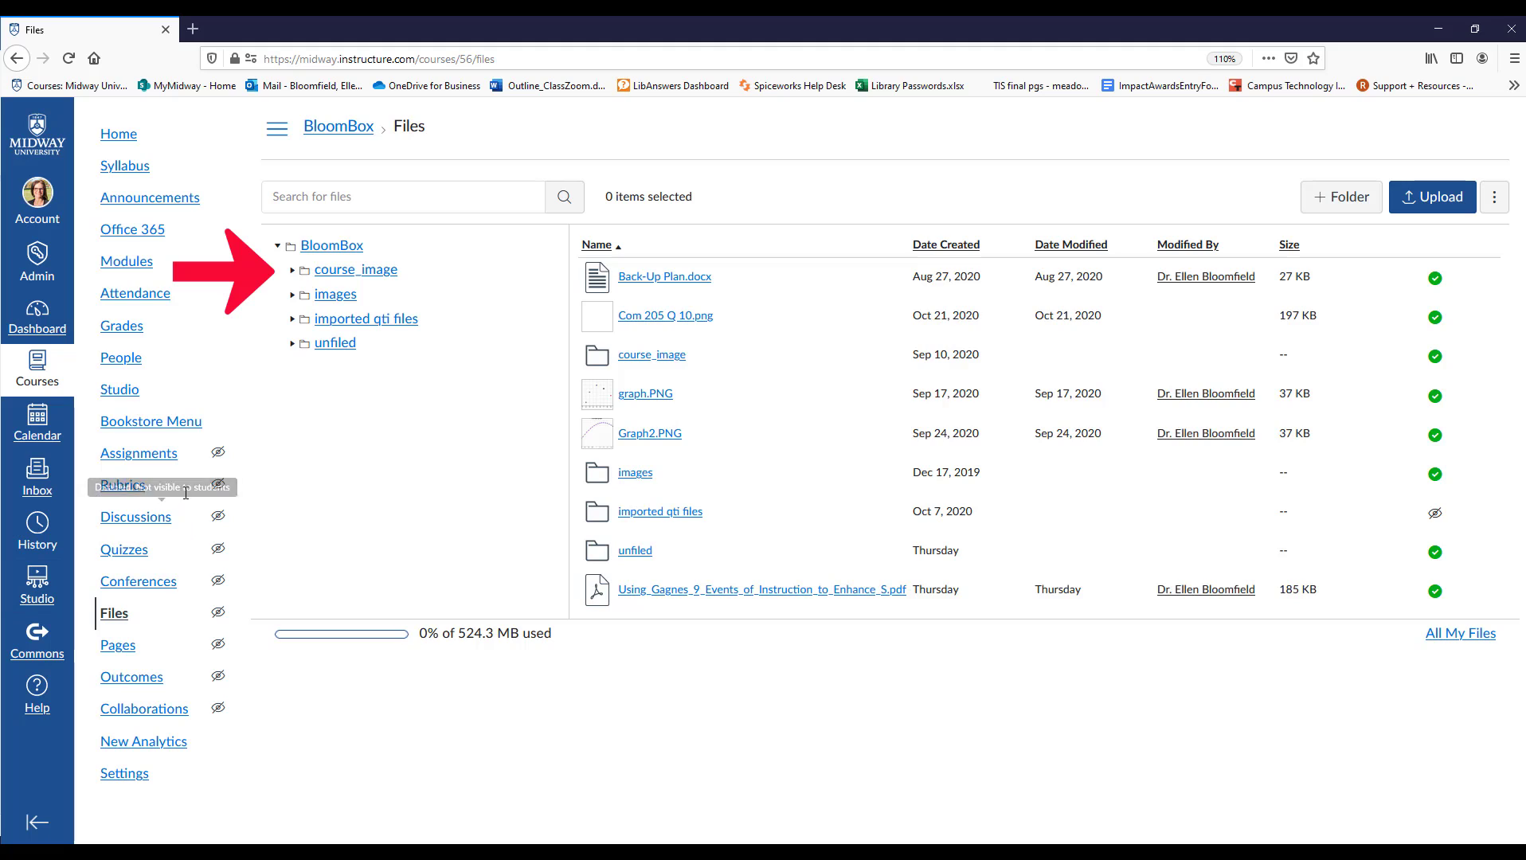
left_click(292, 296)
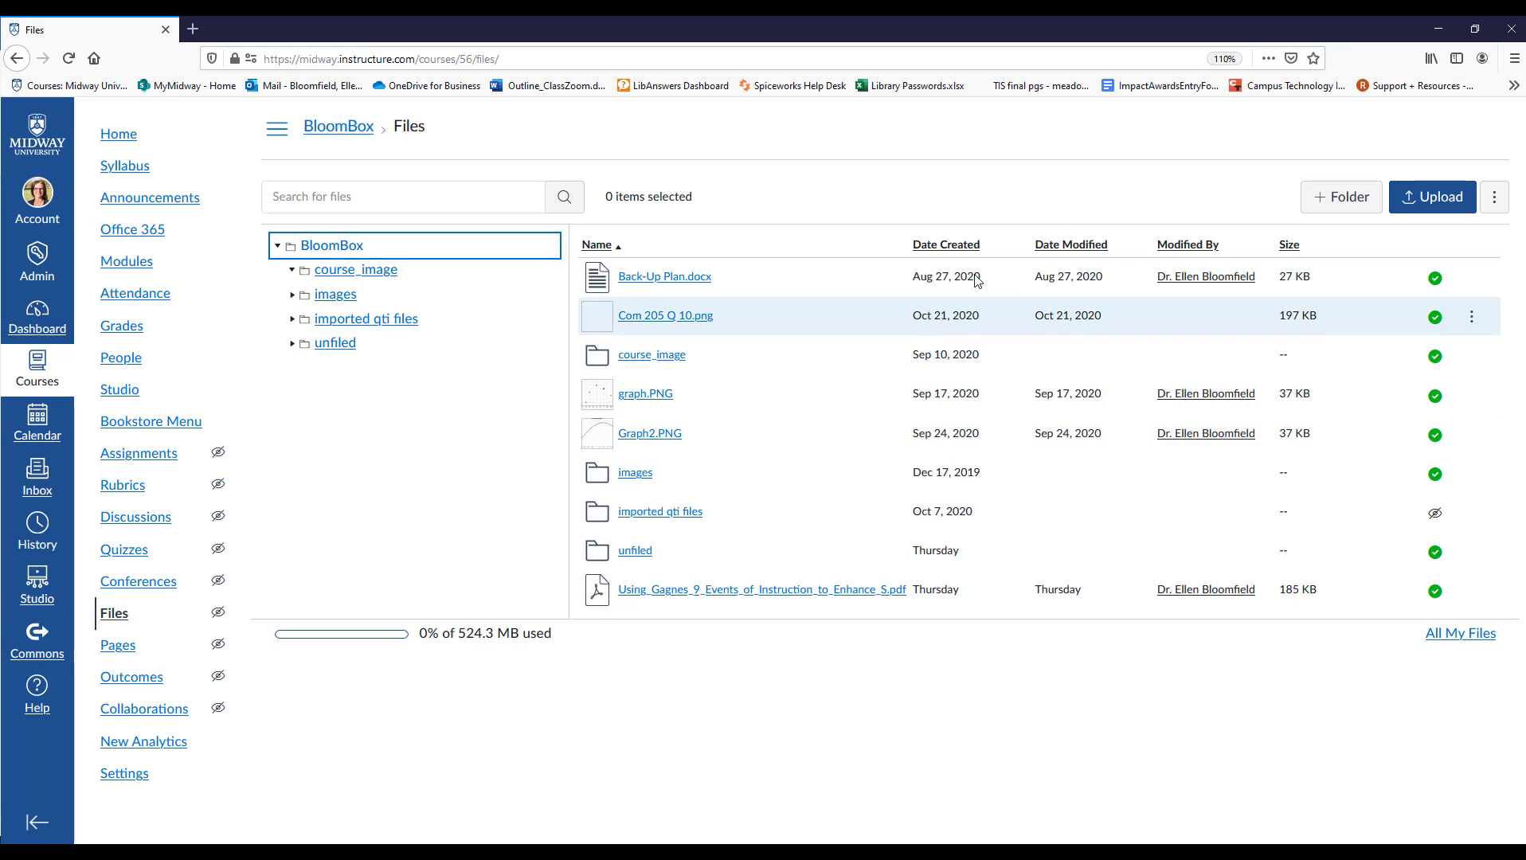
left_click(956, 252)
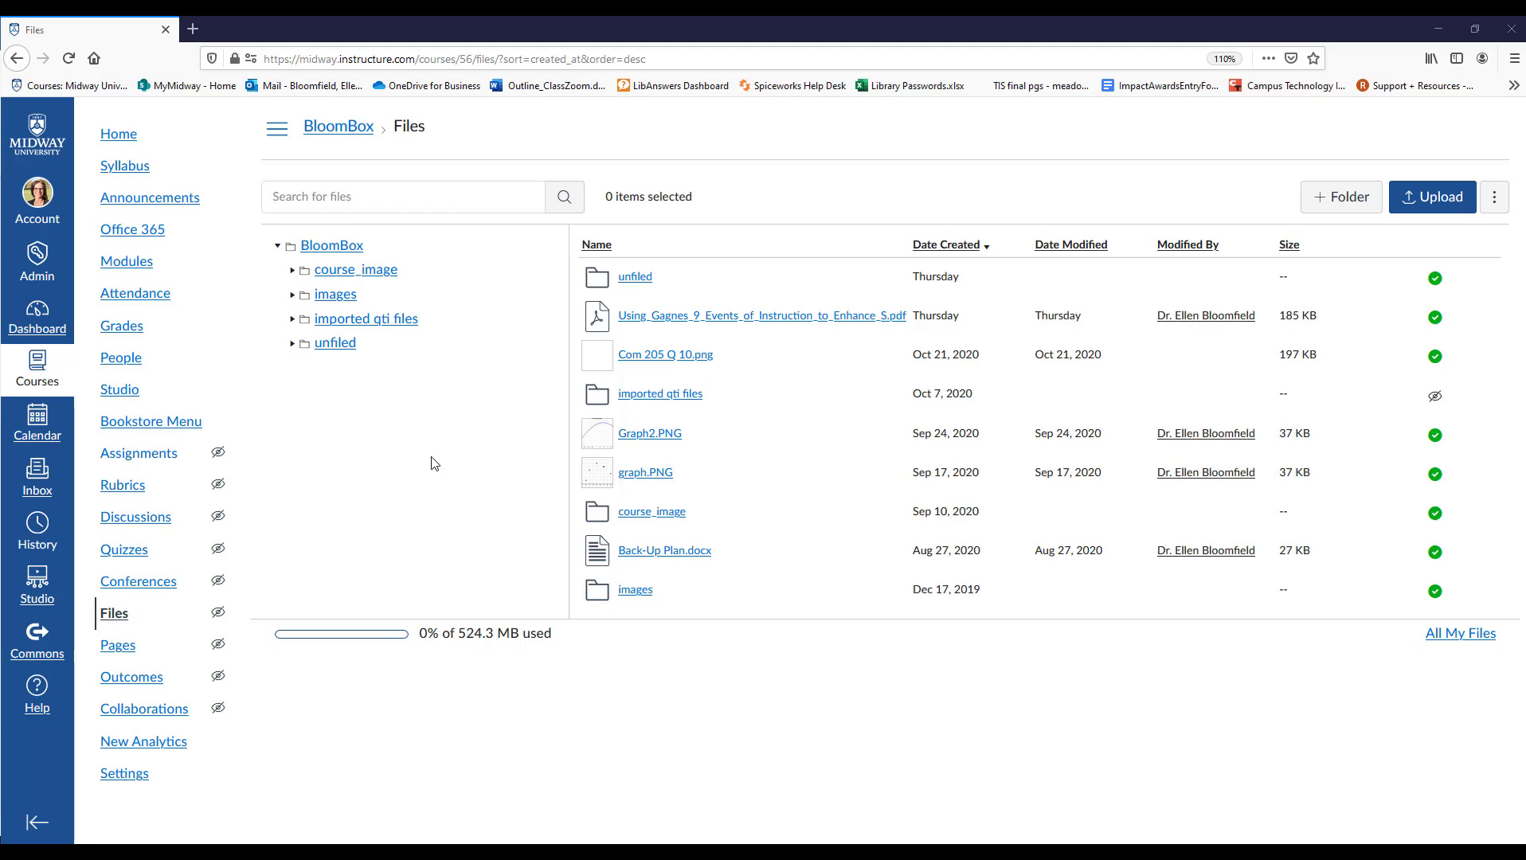
left_click(576, 334)
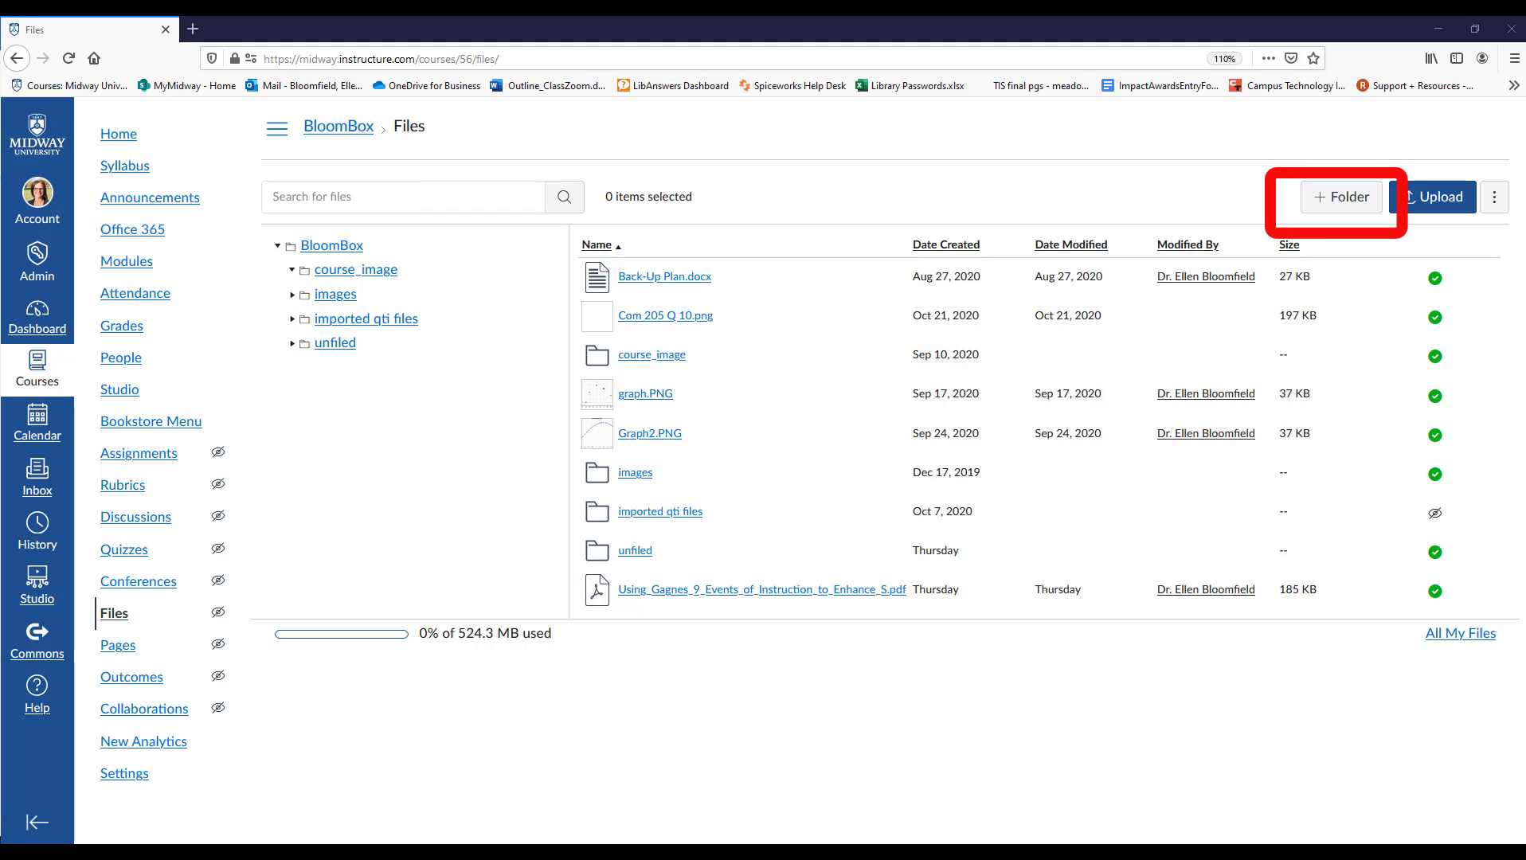
Create a folder named Final Project in the BloomBox course files.
left_click(1325, 208)
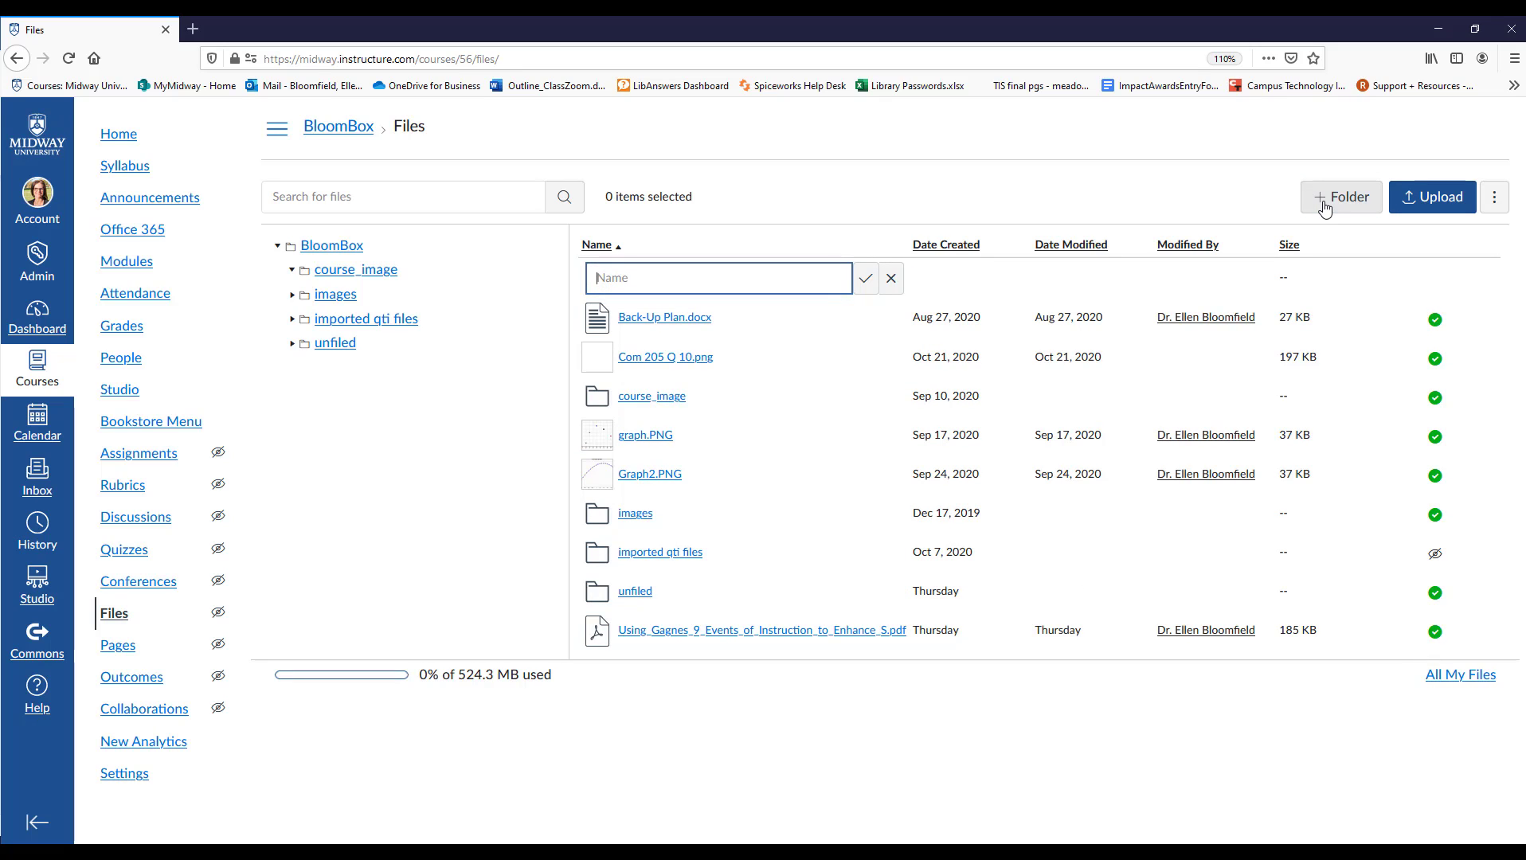
type("Final Project")
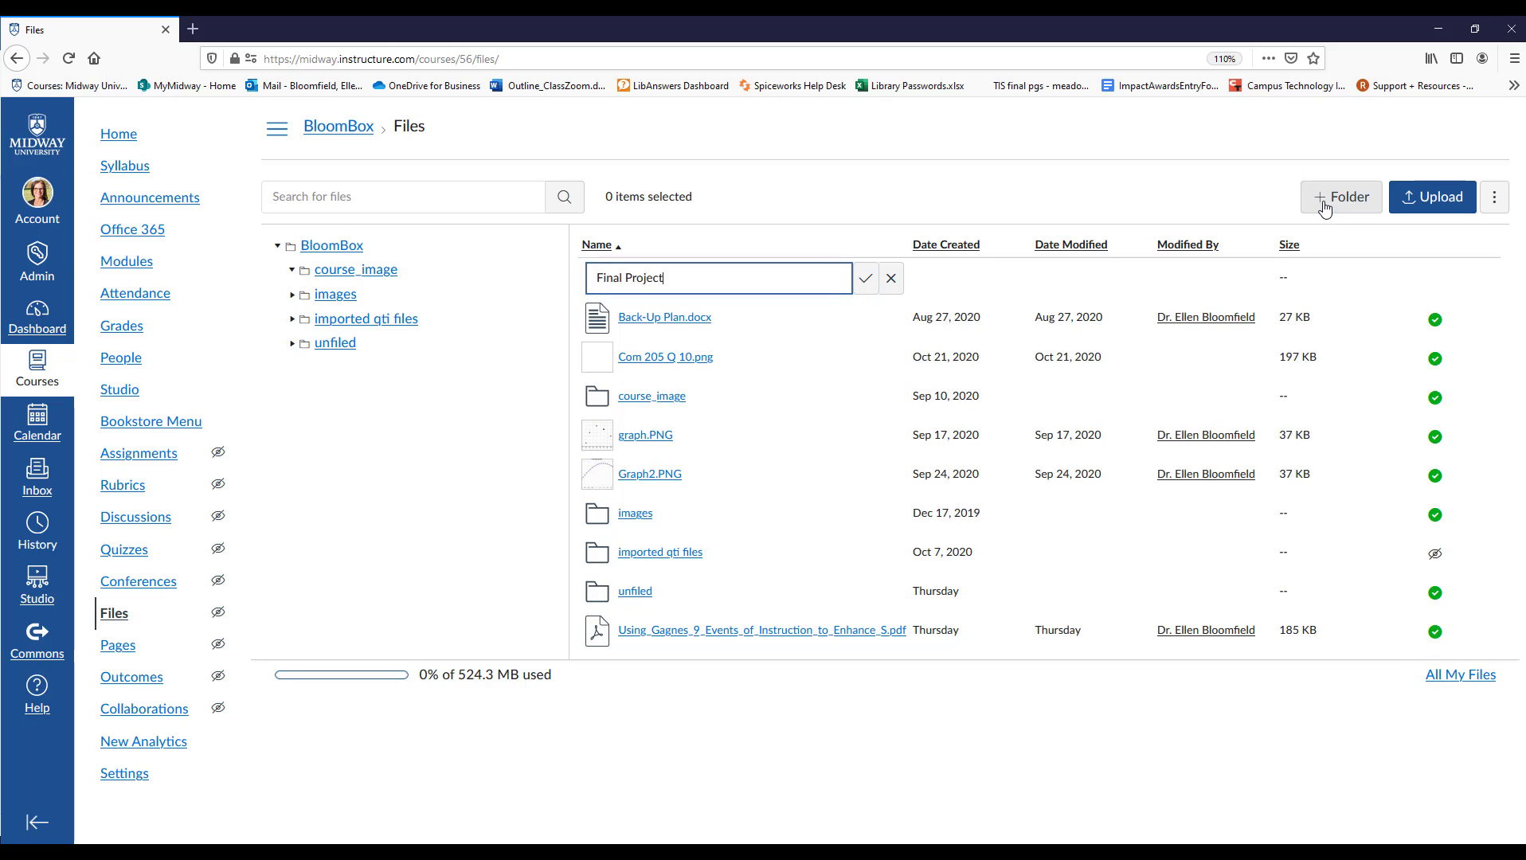
left_click(868, 284)
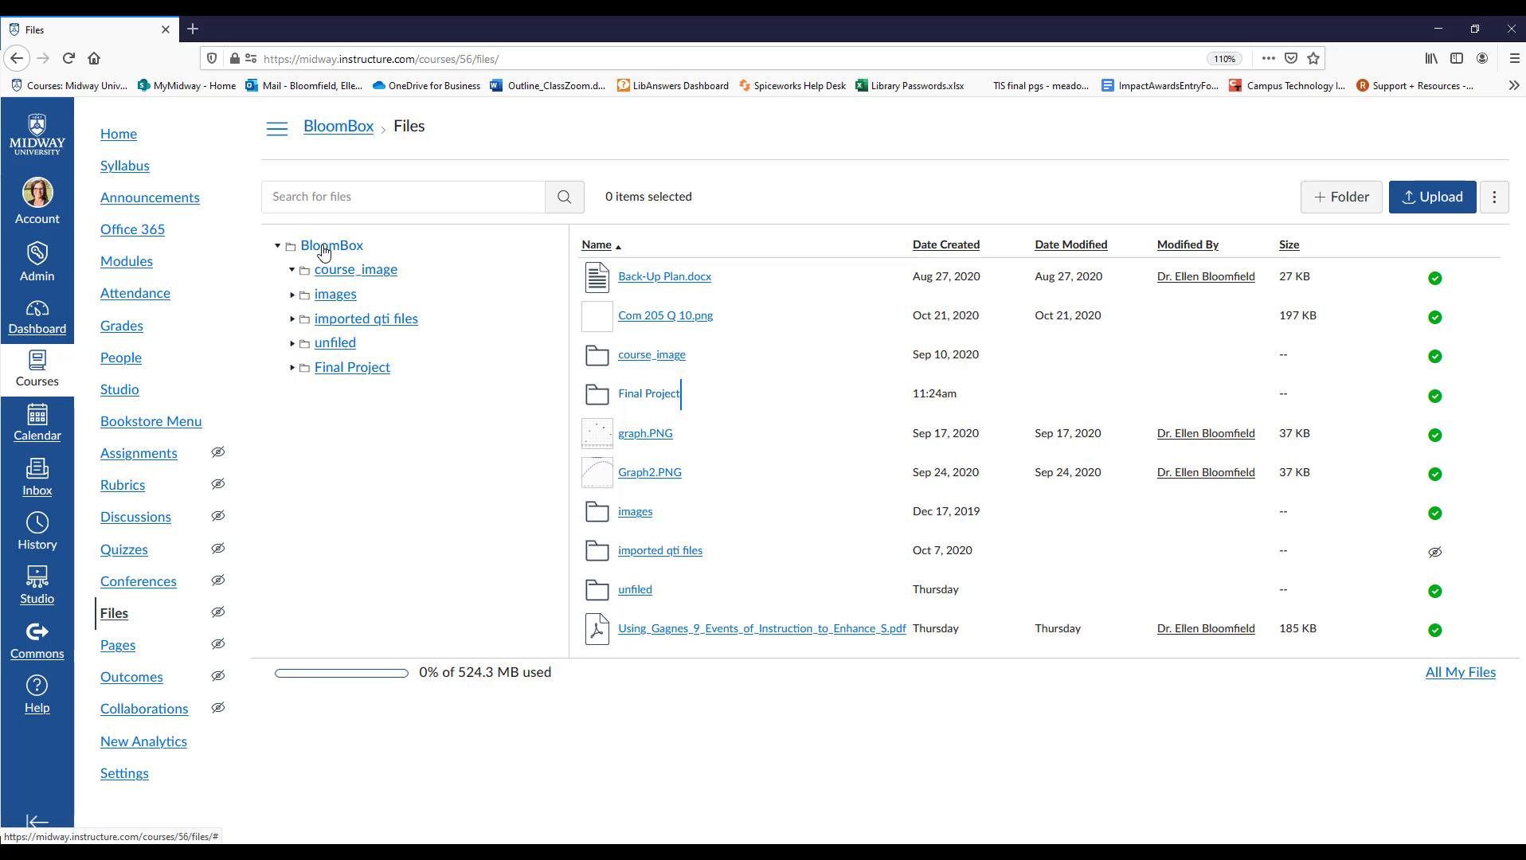
Open the Final Project folder and upload SQInjectionCheckOff_ray (2).pdf into it from the computer's Downloads folder.
left_click(331, 378)
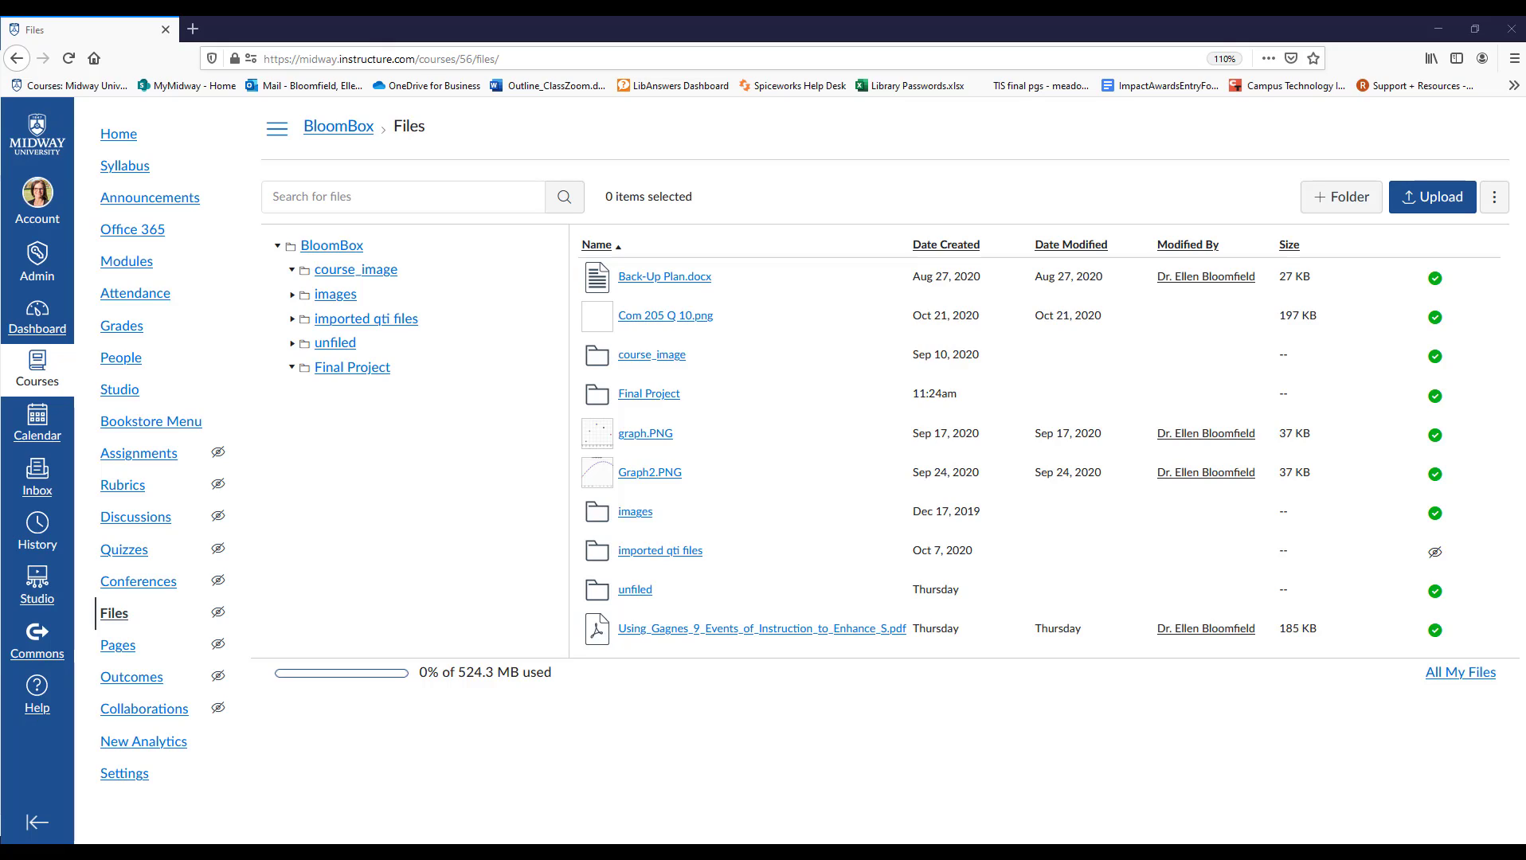
left_click(374, 374)
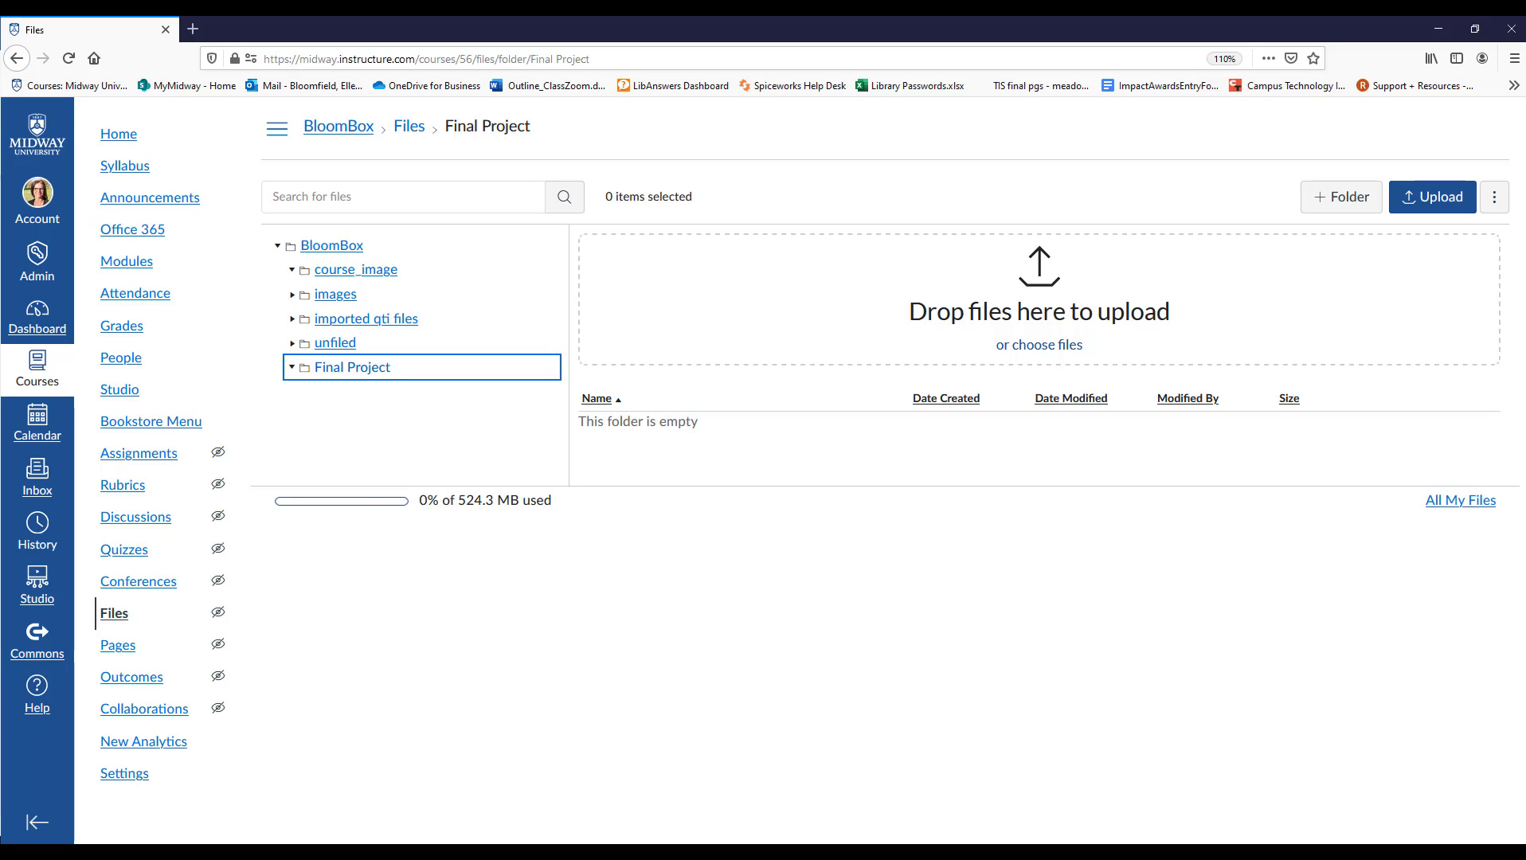
left_click(353, 853)
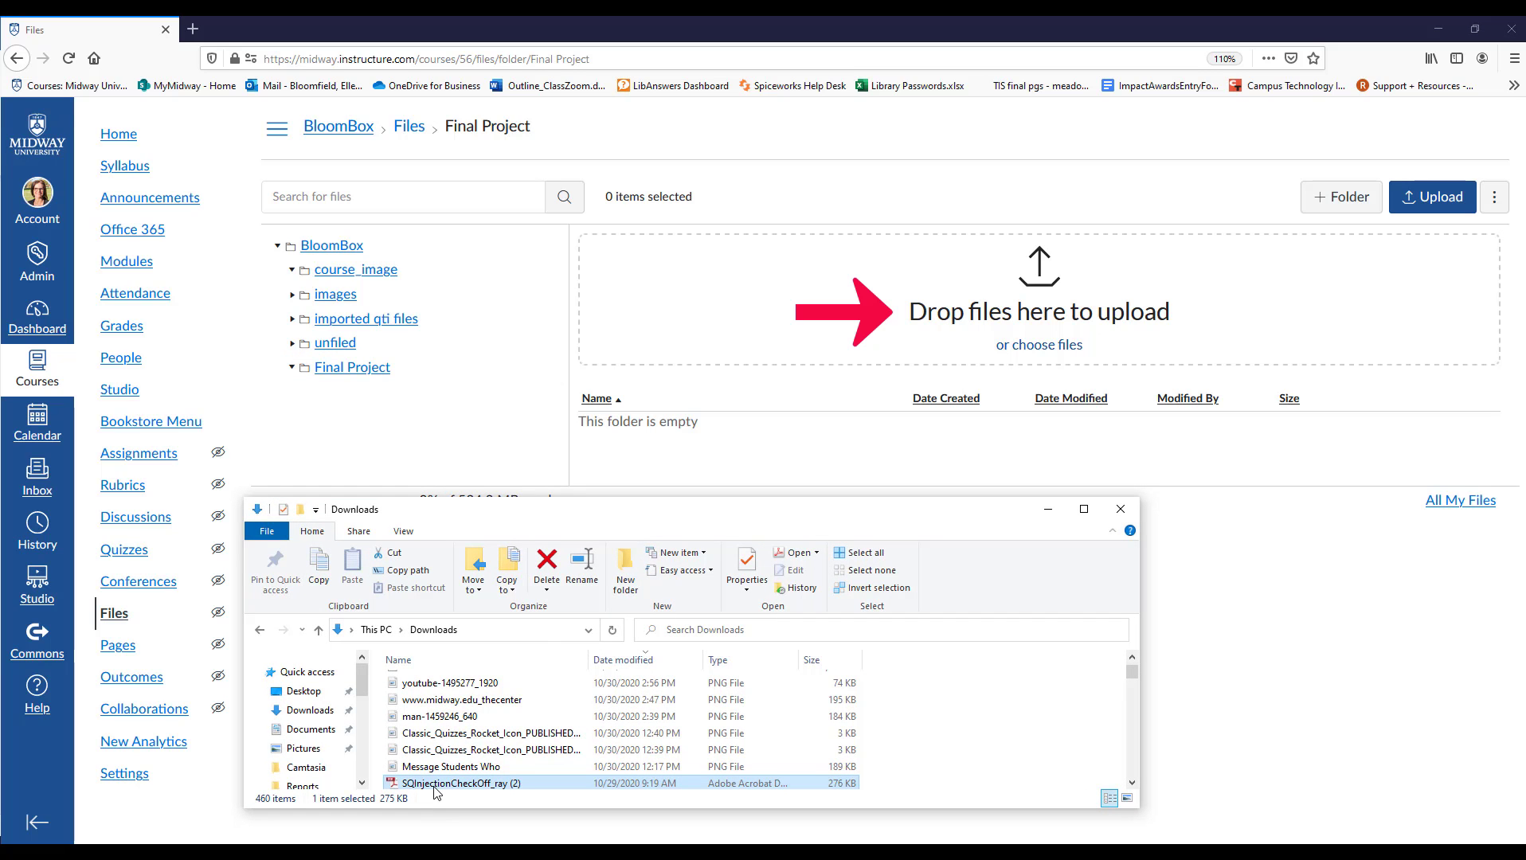
left_click_drag(447, 784, 741, 359)
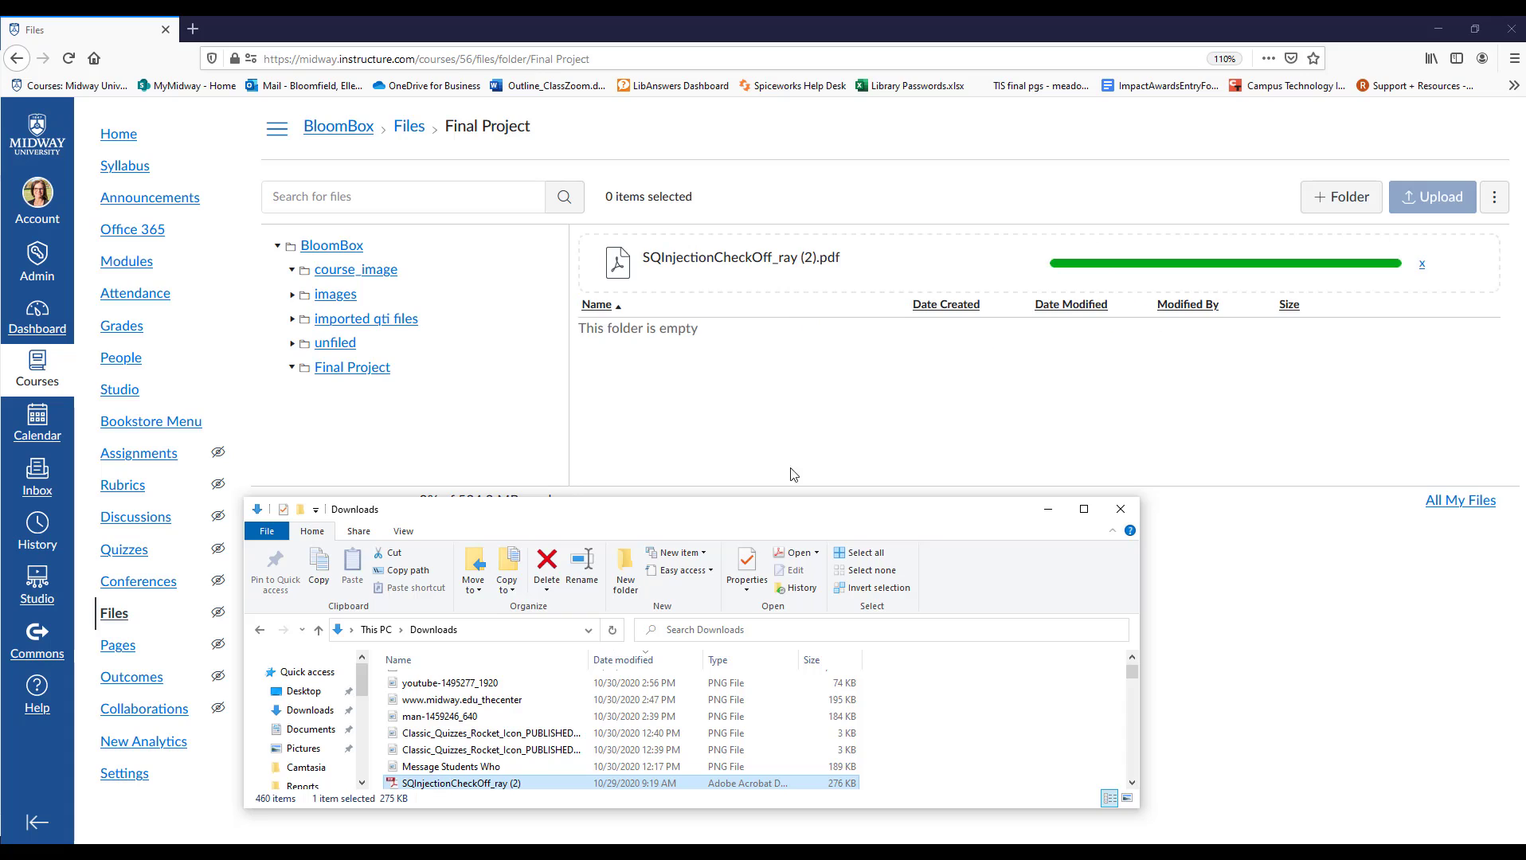
left_click(794, 473)
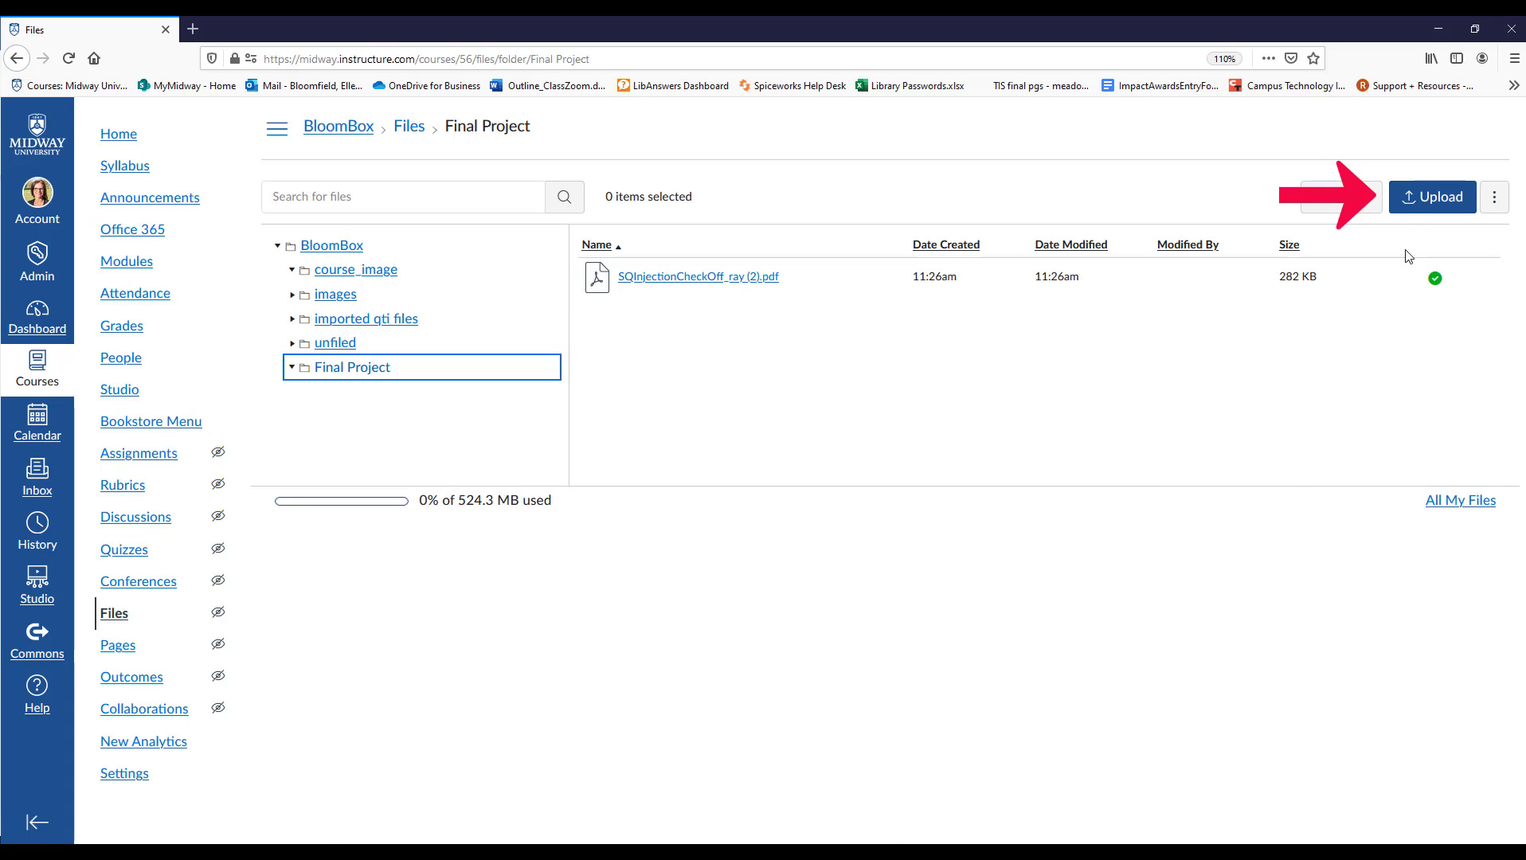
Upload SQInjectionCheckOff_ray.pdf from Downloads to the Final Project folder using the file chooser.
left_click(1395, 214)
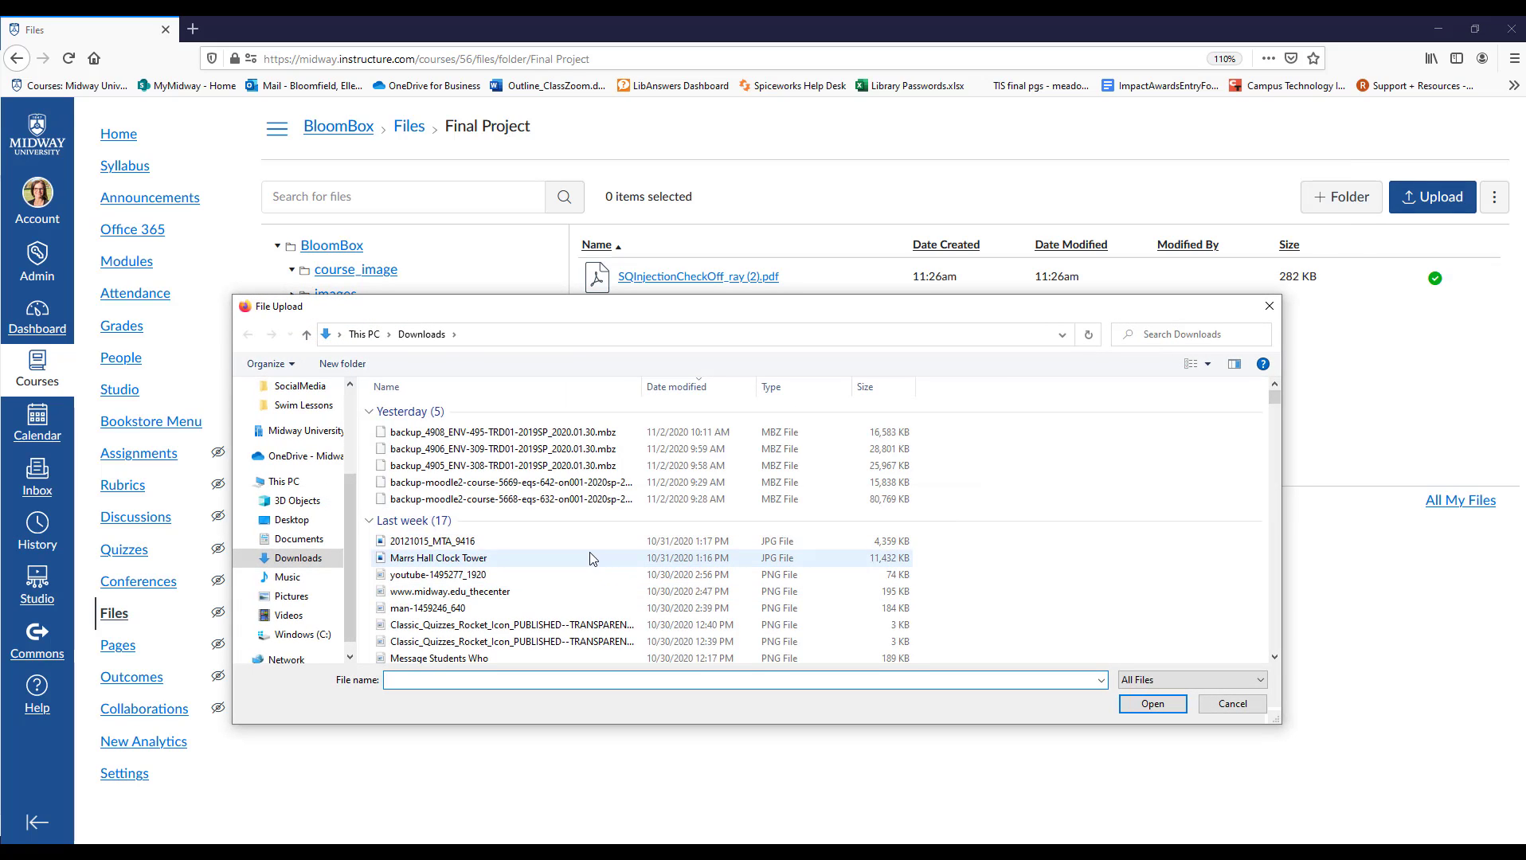
scroll(582, 567, "down", 2)
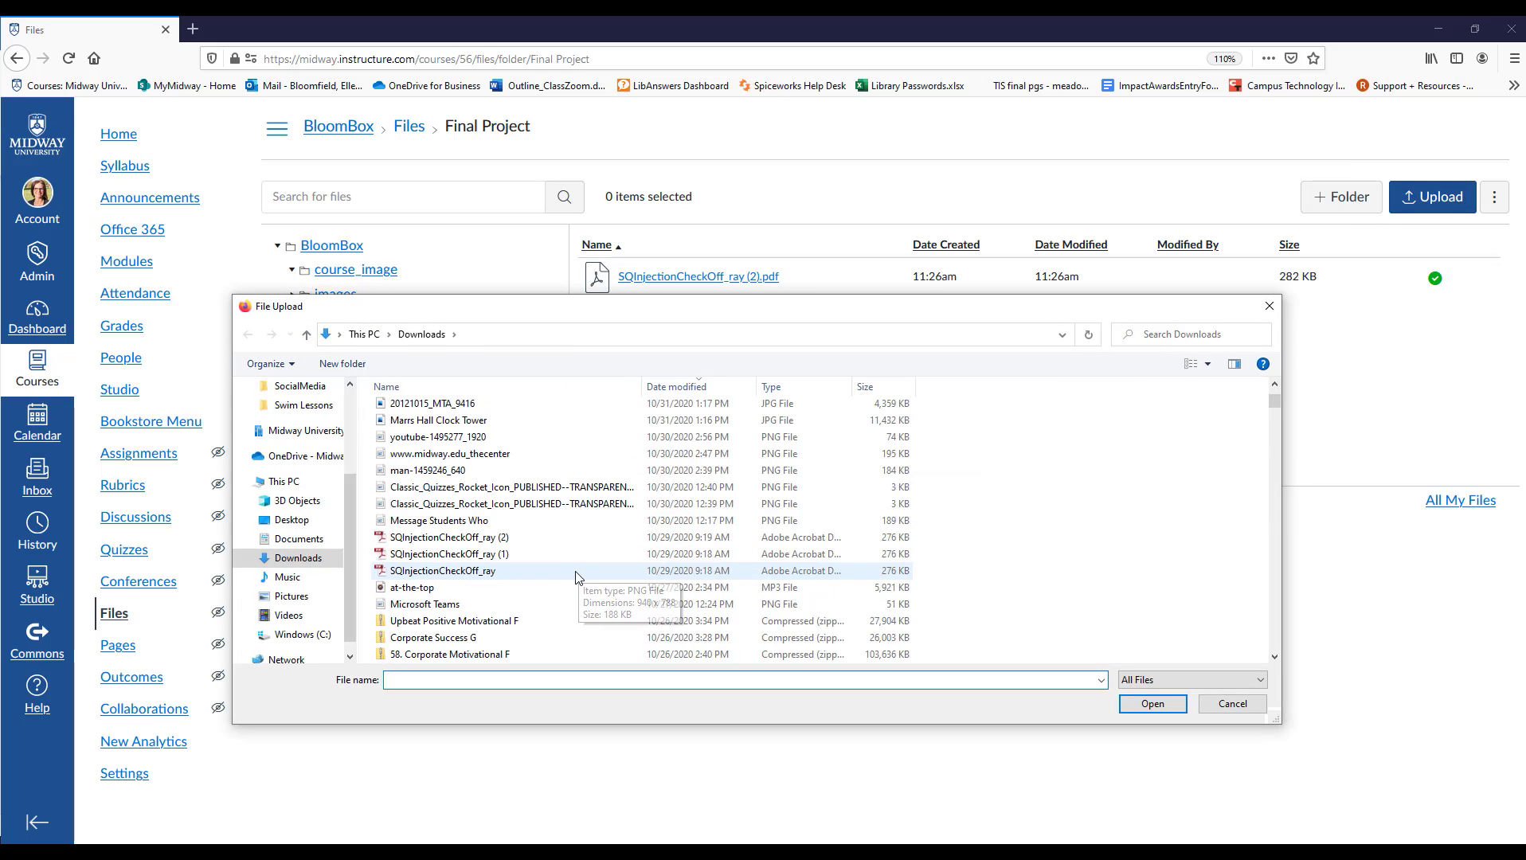
left_click(454, 571)
left_click(1151, 704)
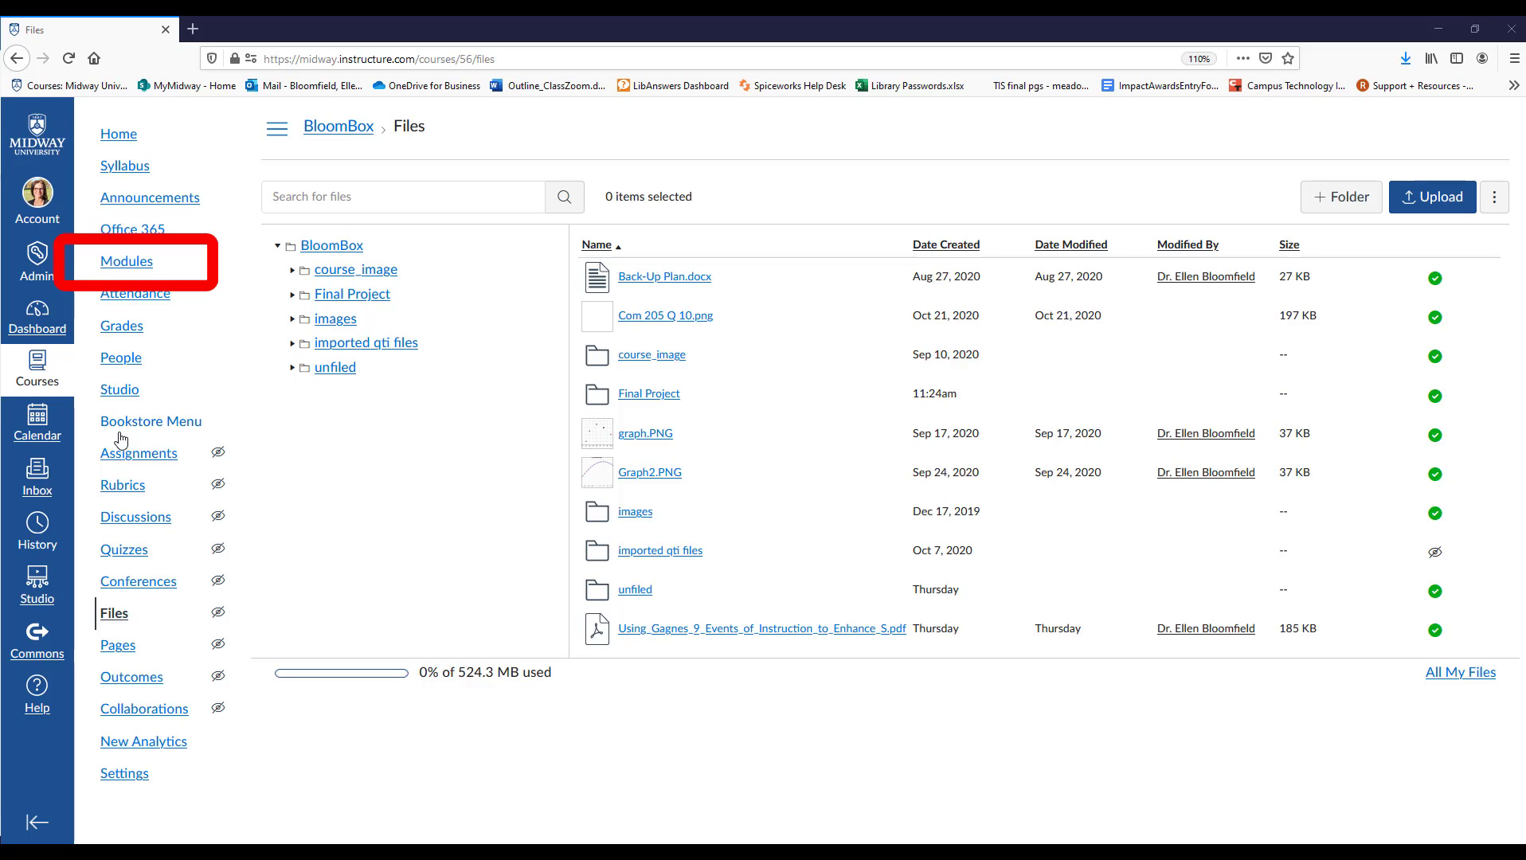
Start a new module in the course's Modules area and name it Week 2: Design and Interactivity.
left_click(126, 261)
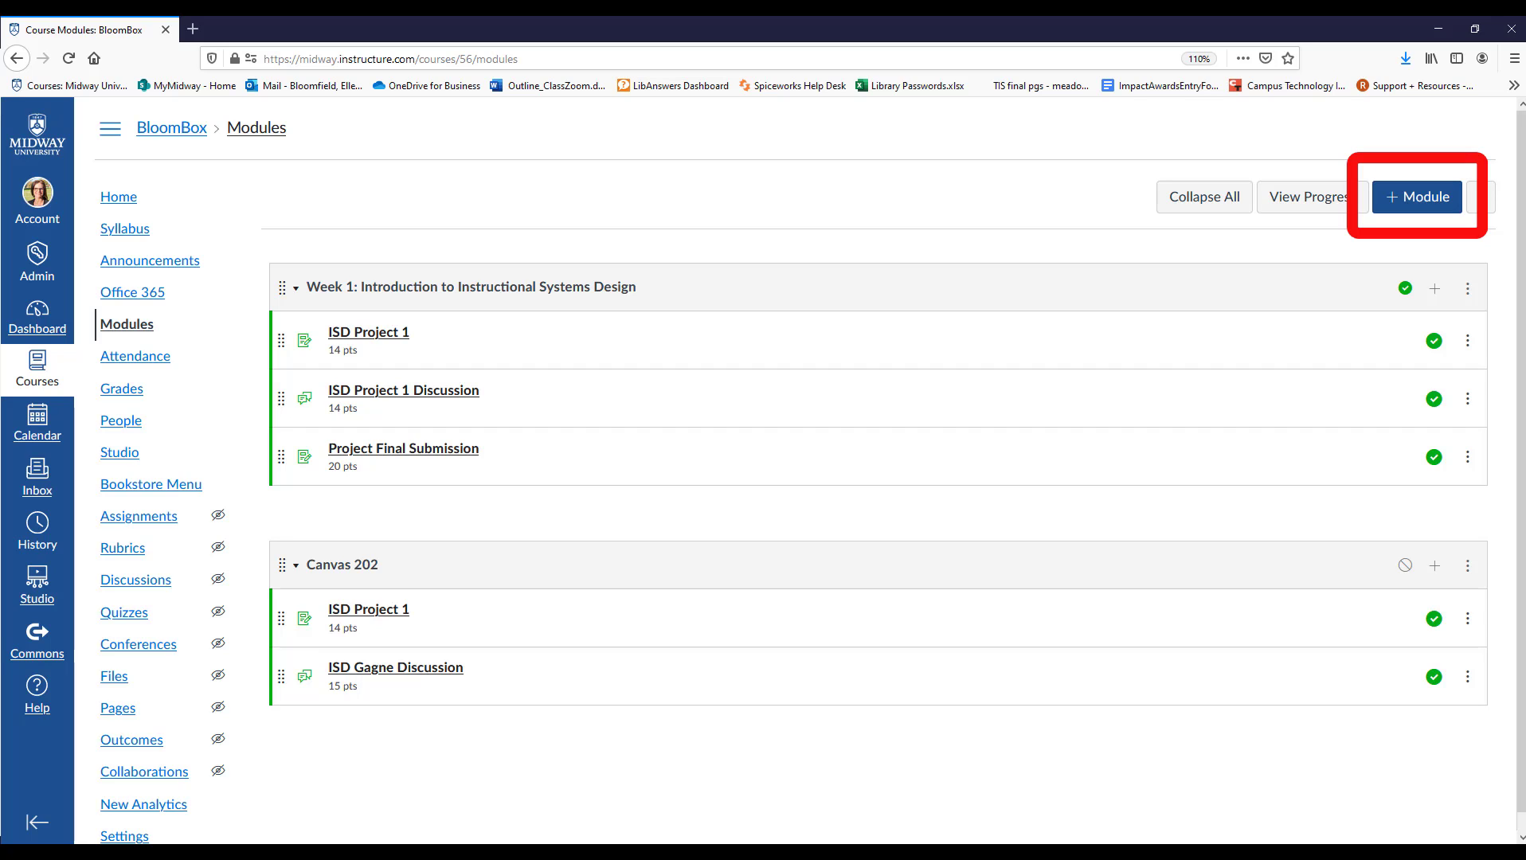
left_click(1403, 207)
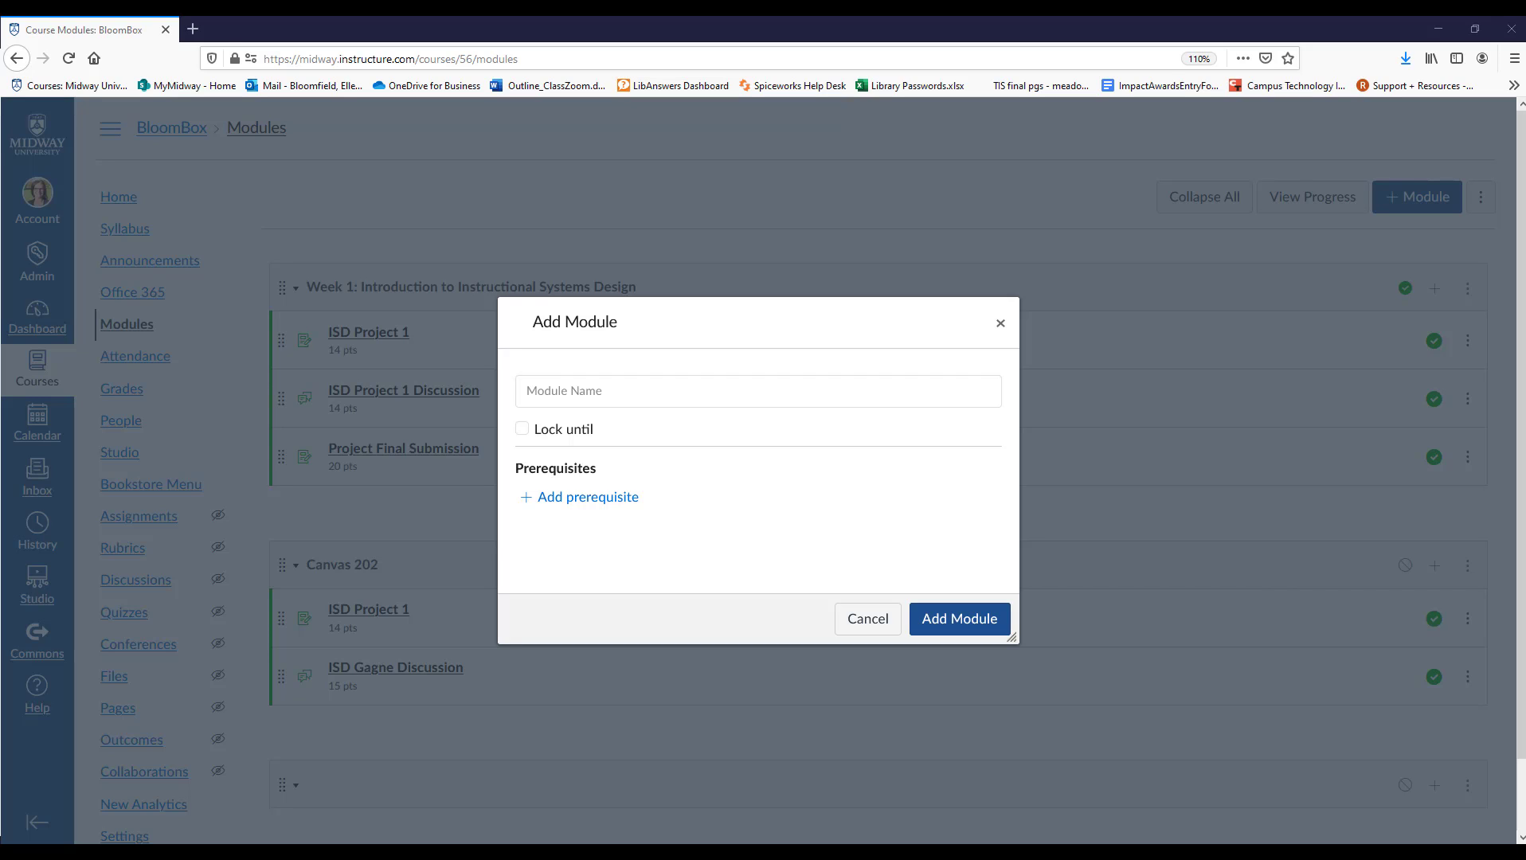
left_click(568, 392)
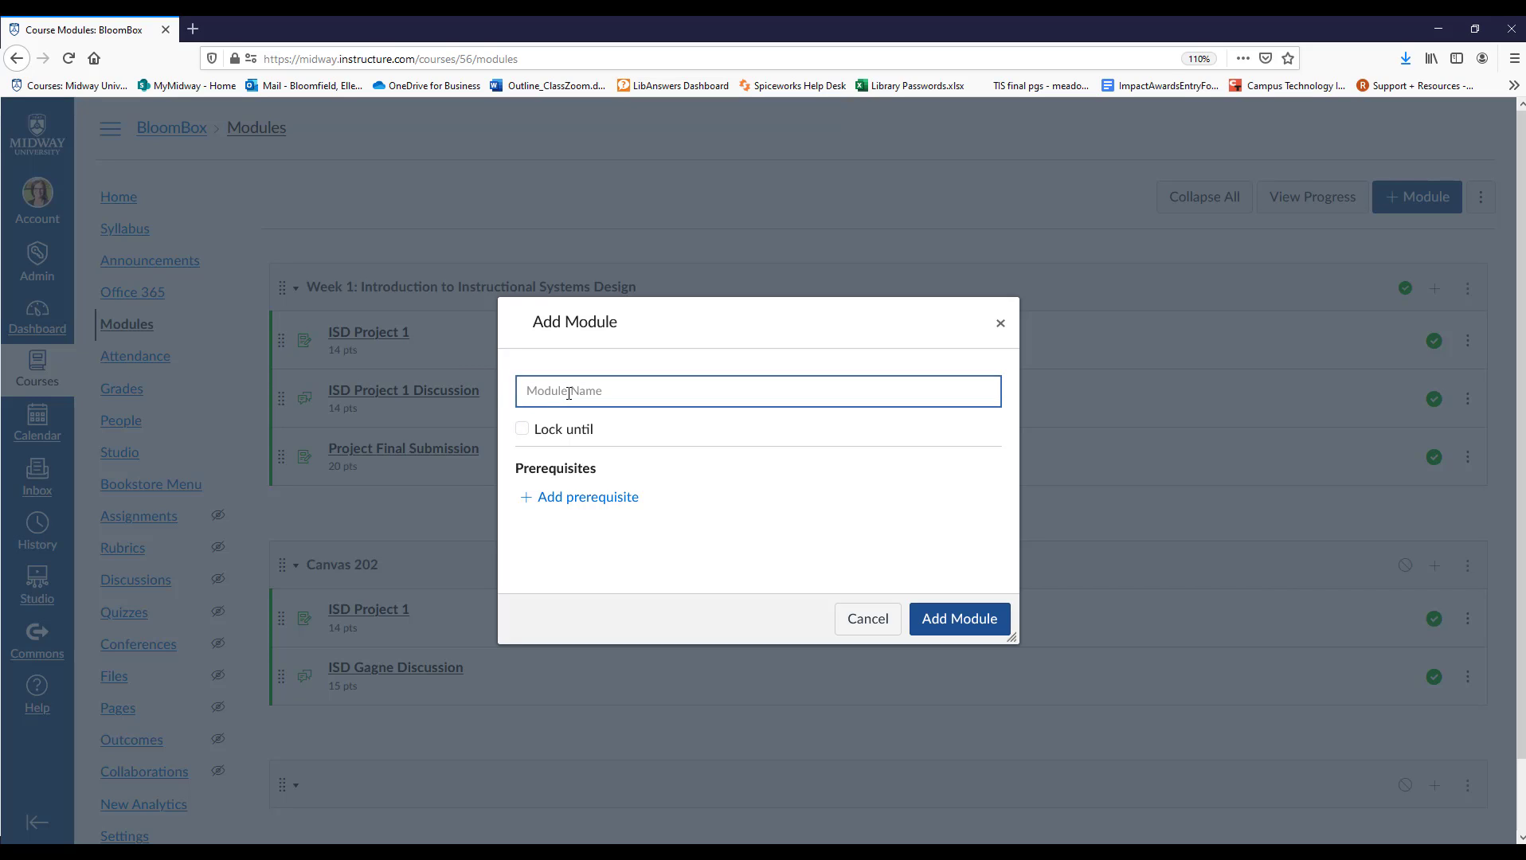
type("W")
type("eek 2:  Design and Interactivity")
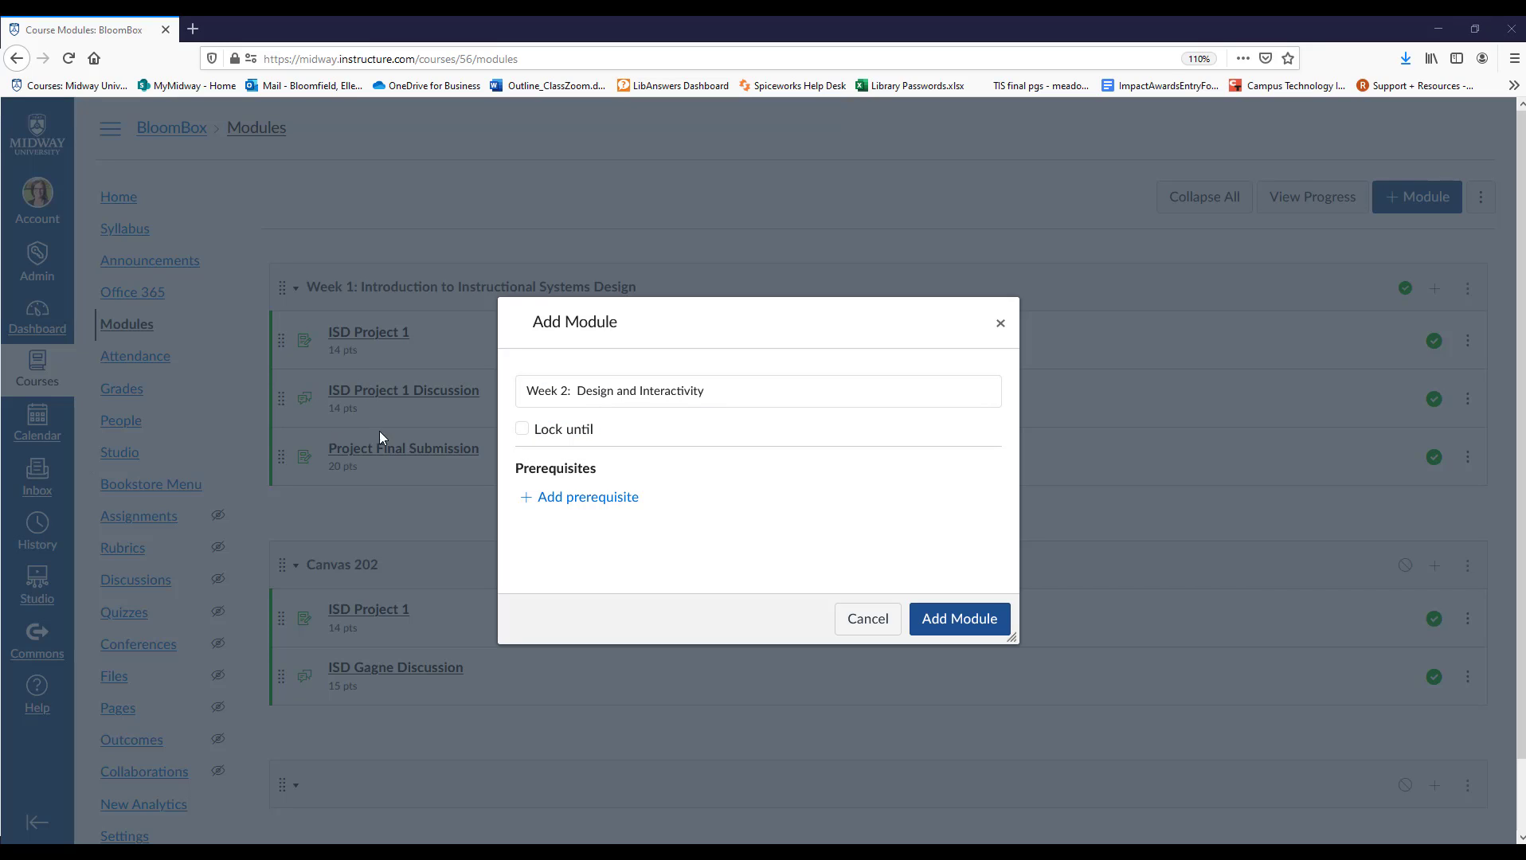
Lock the new module until Nov 9, 2020.
left_click(524, 431)
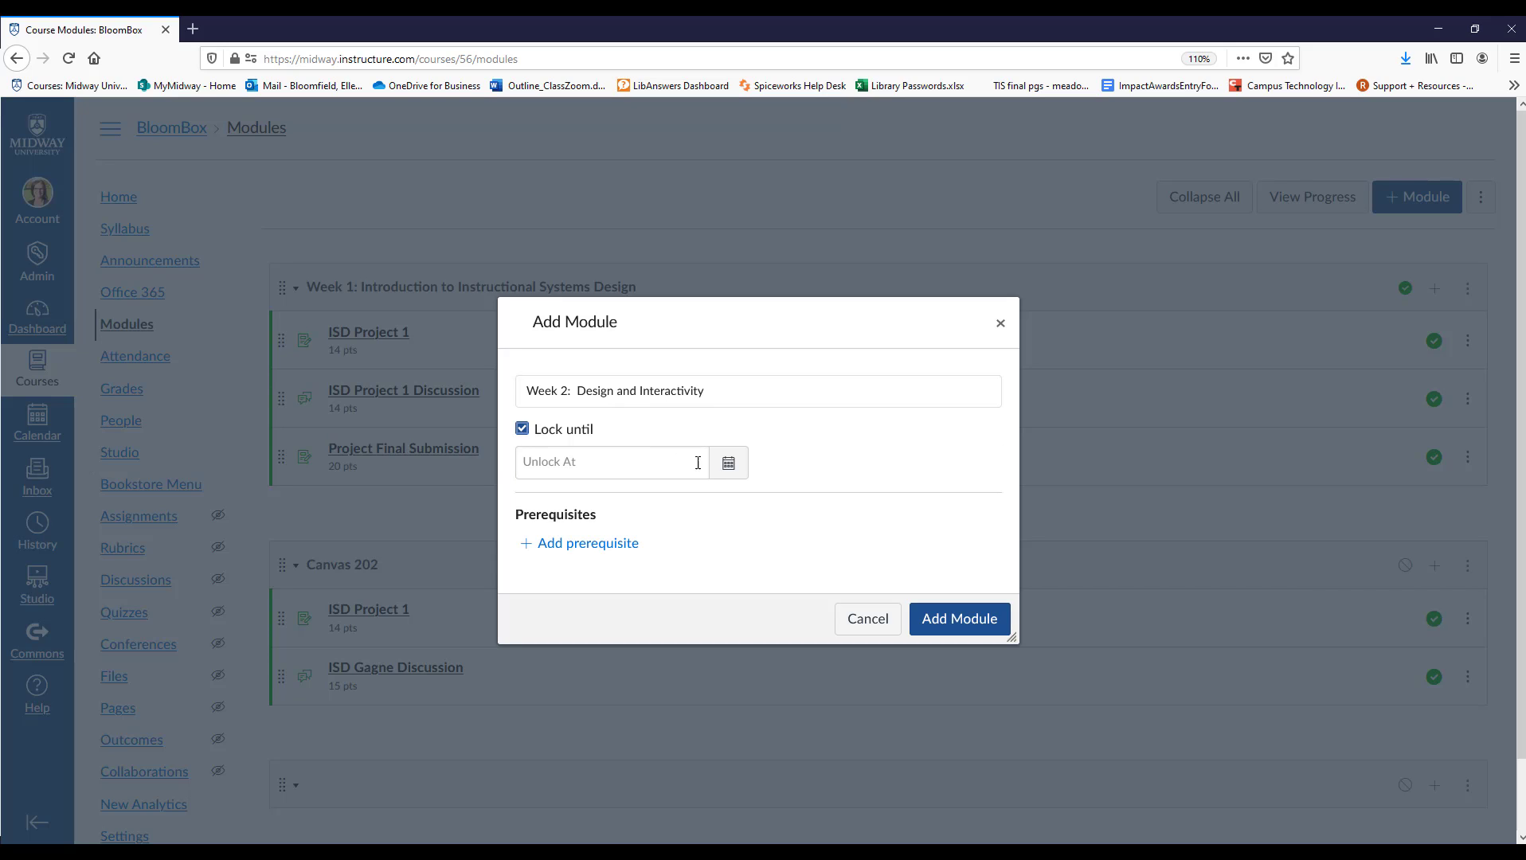
left_click(727, 465)
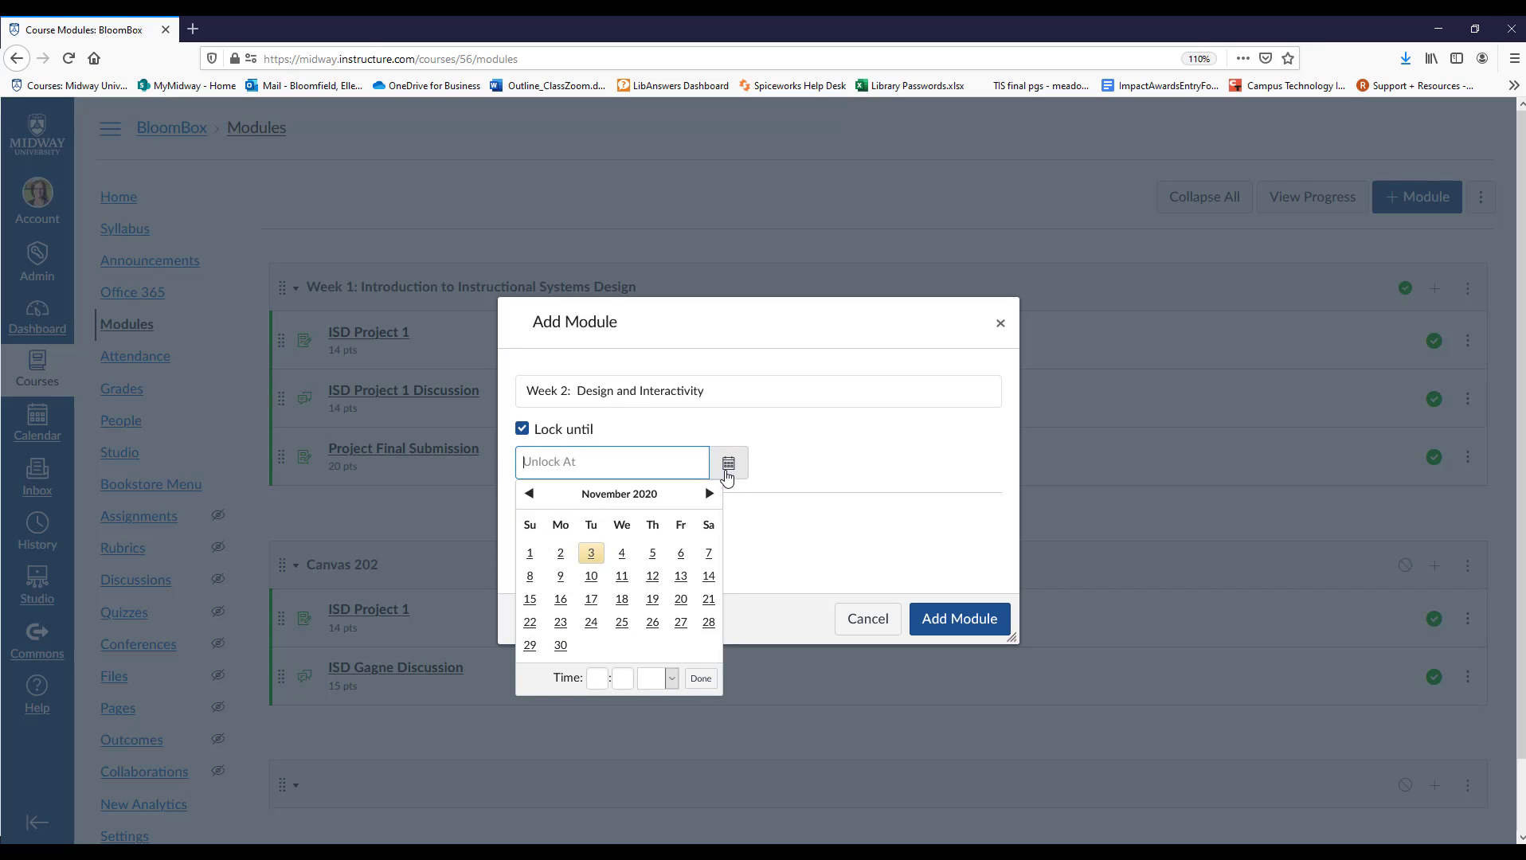
left_click(563, 580)
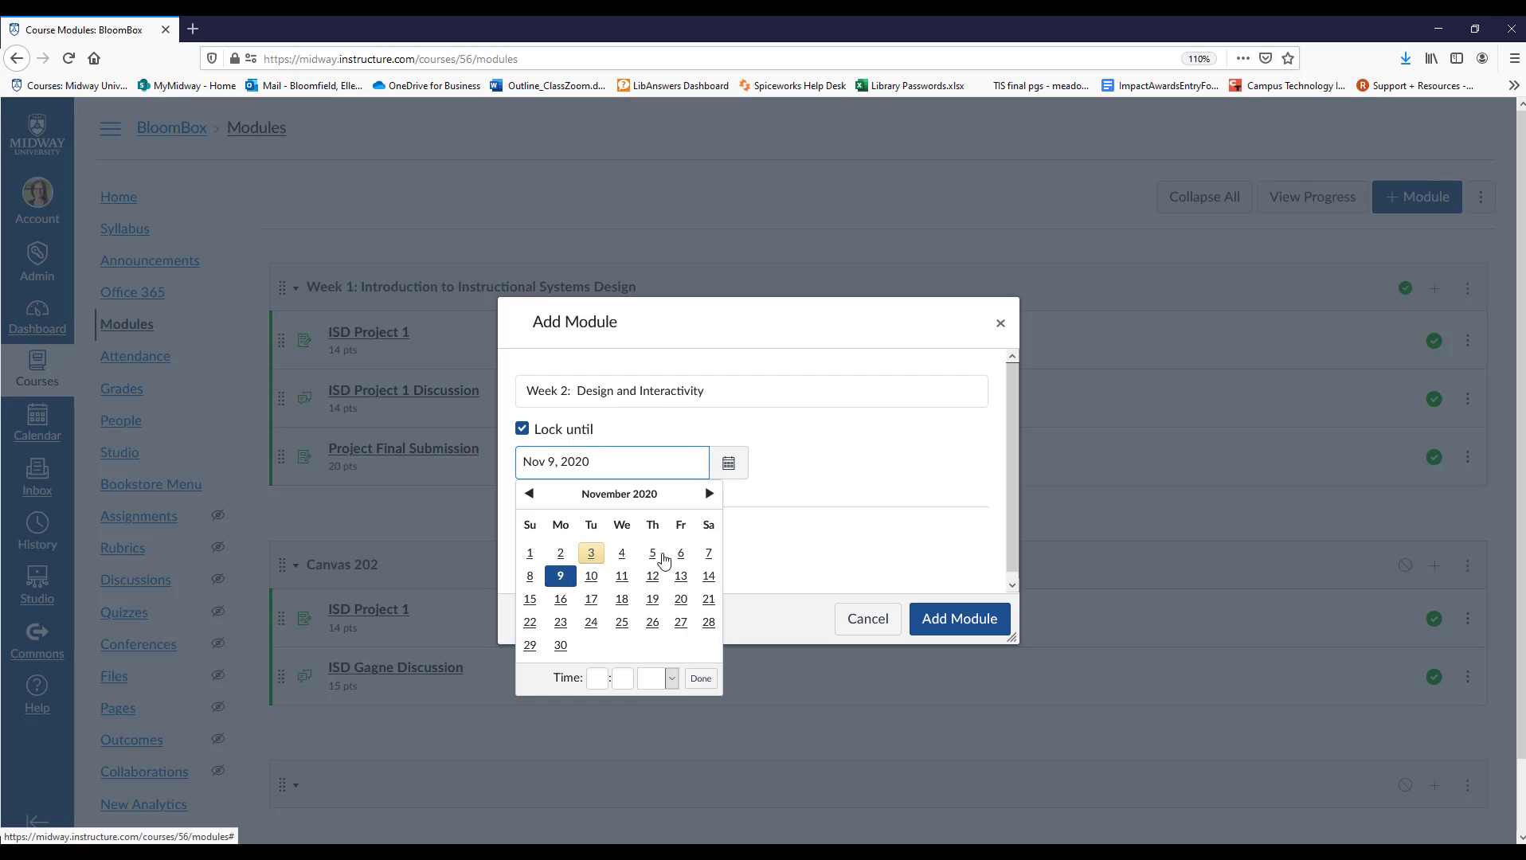
left_click(834, 470)
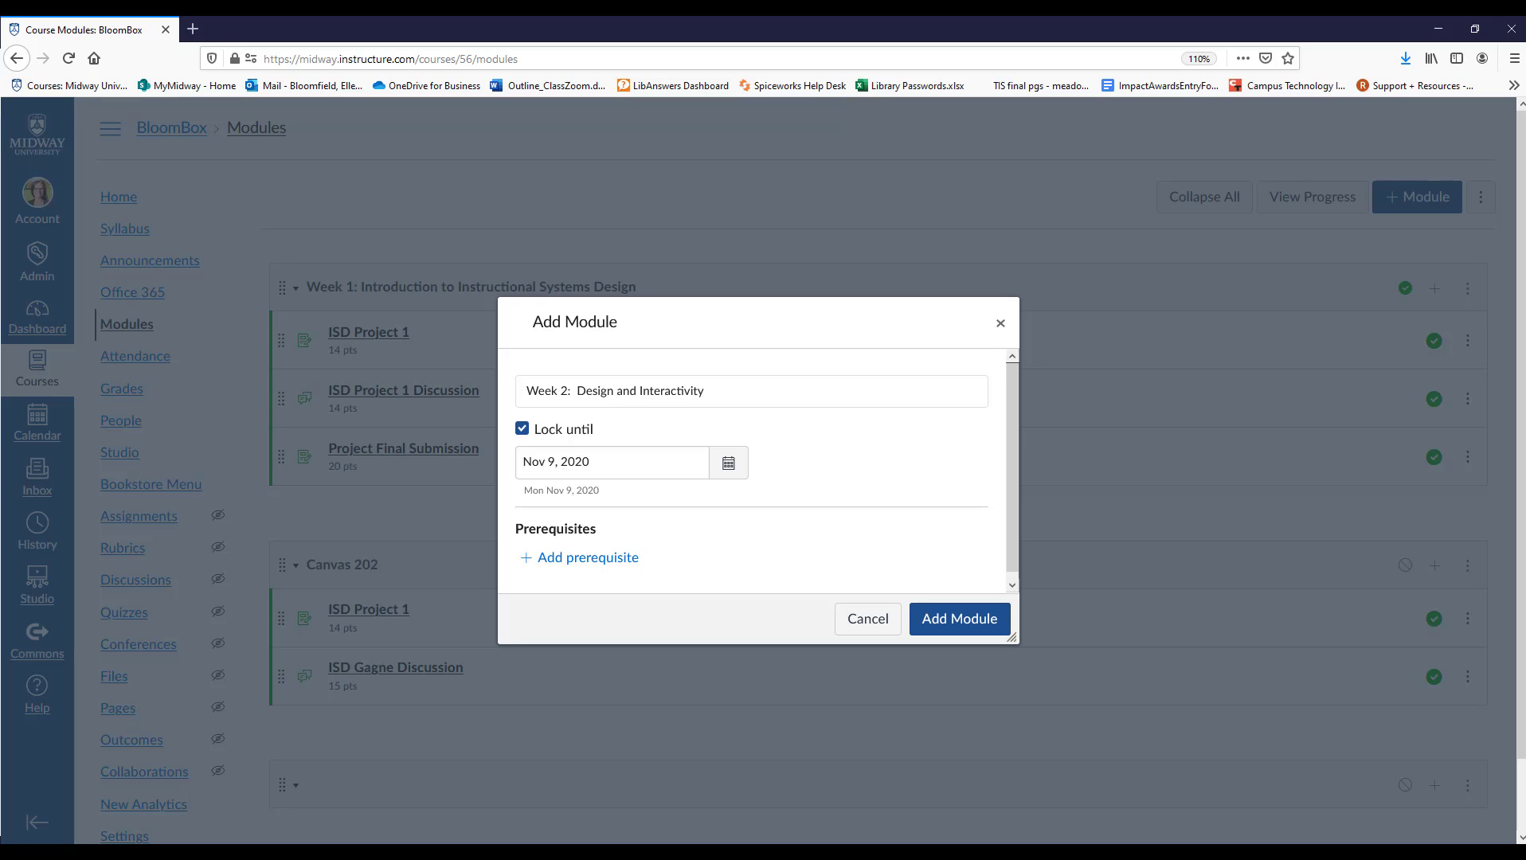
Set Week 1: Introduction to Instructional Systems Design as the module's prerequisite and add the module to the course.
left_click(579, 560)
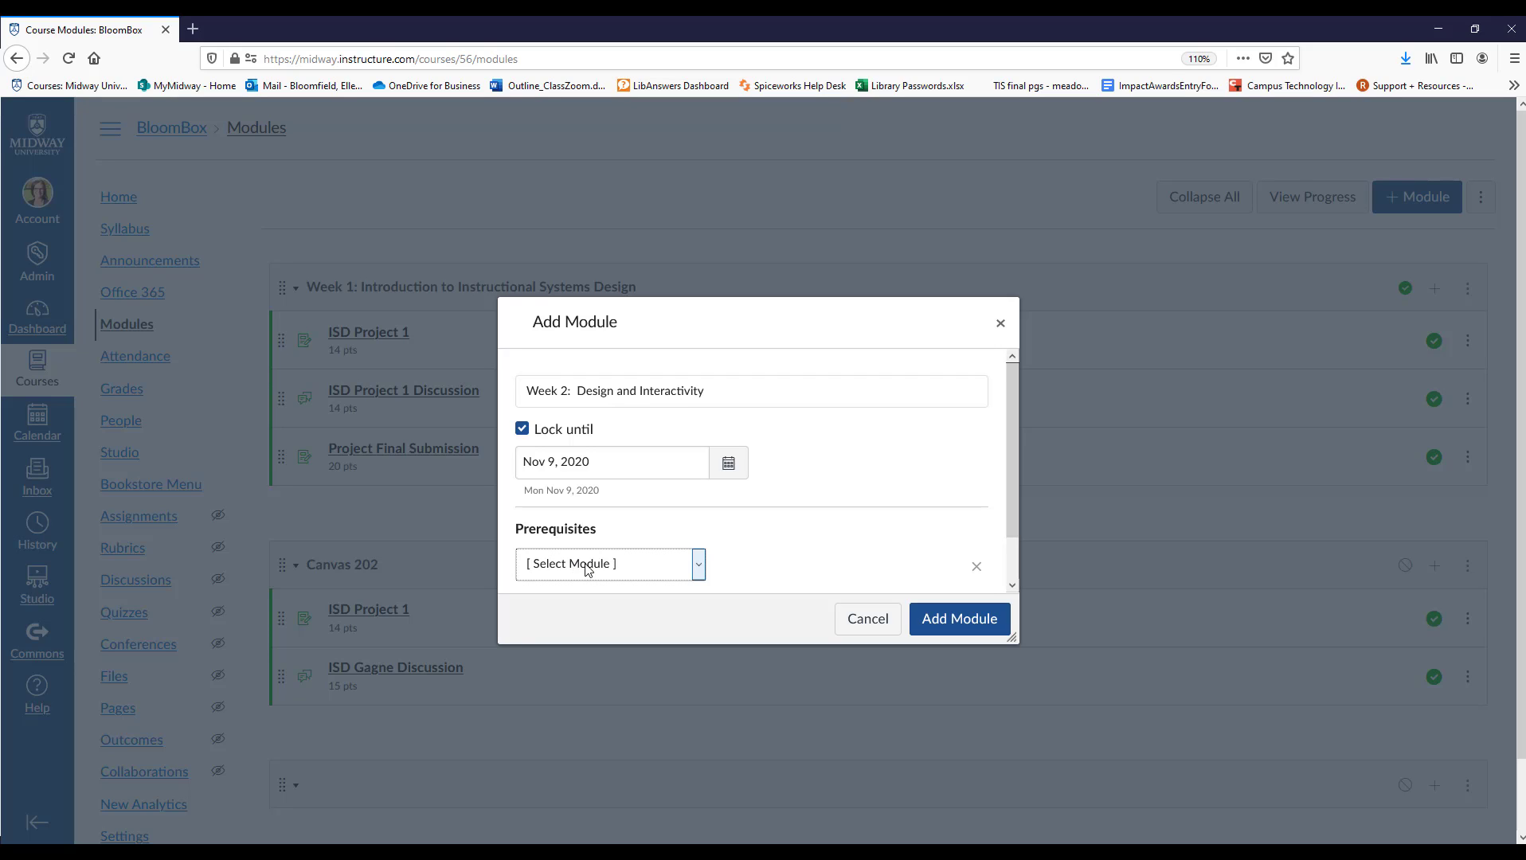
left_click(579, 565)
left_click(591, 615)
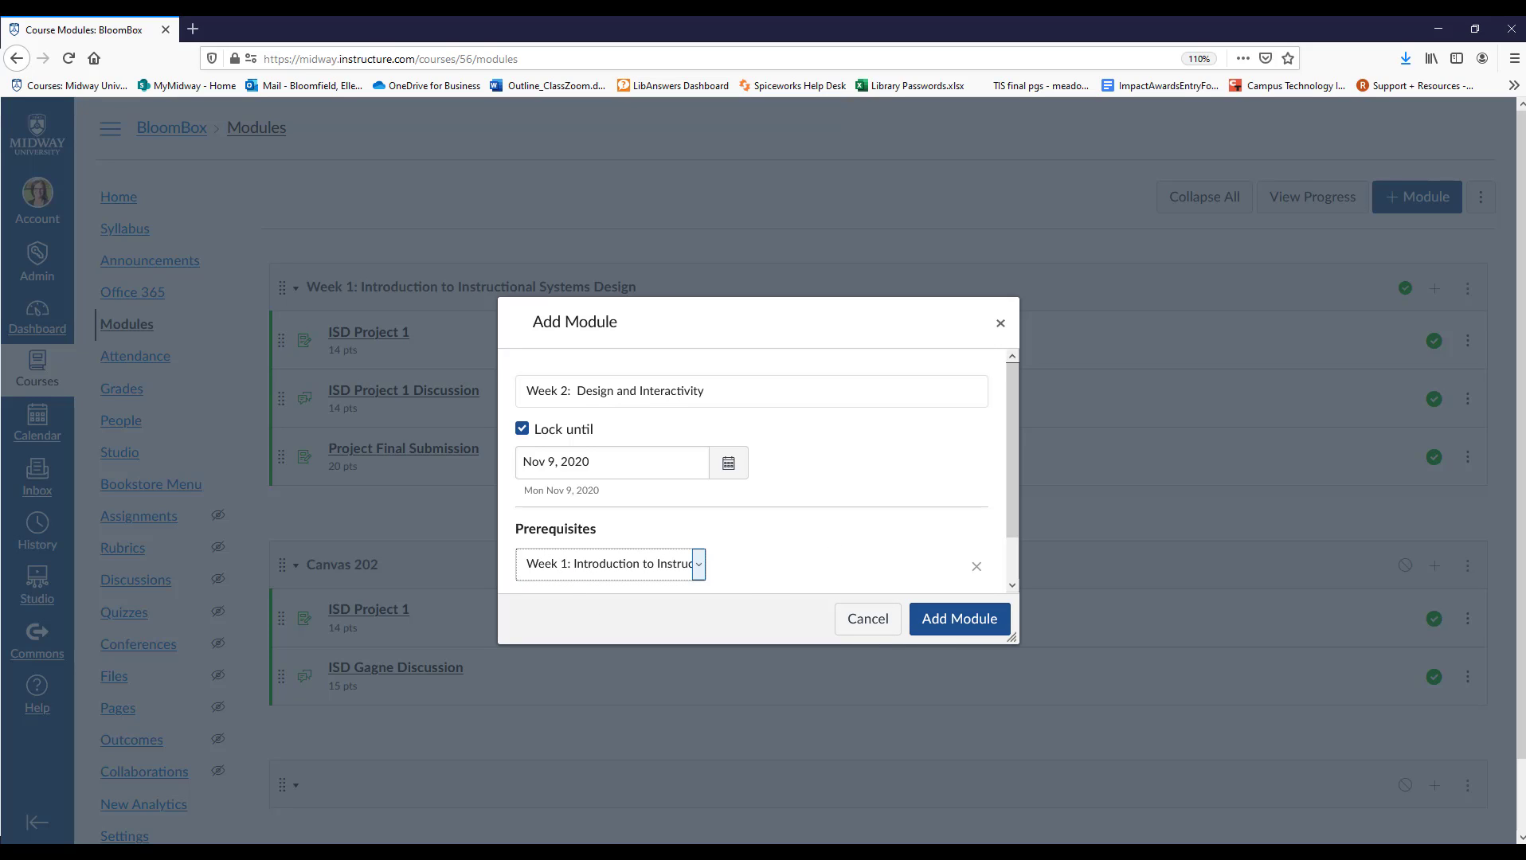
left_click(960, 619)
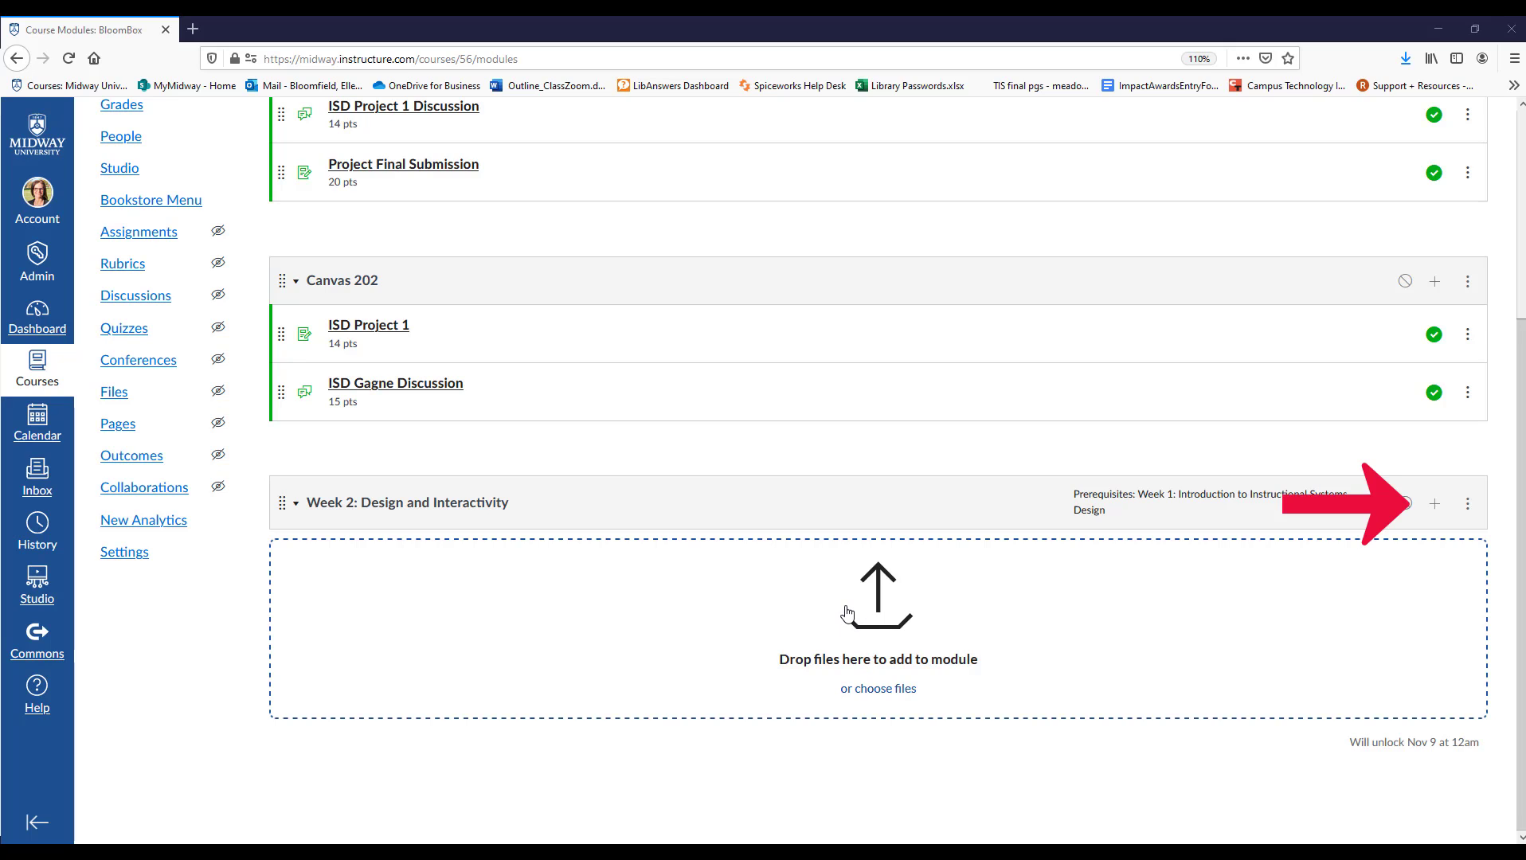
Add the file SQInjectionCheckOff_ray.pdf from the Final Project folder to the Week 2: Design and Interactivity module without indentation.
left_click(1438, 508)
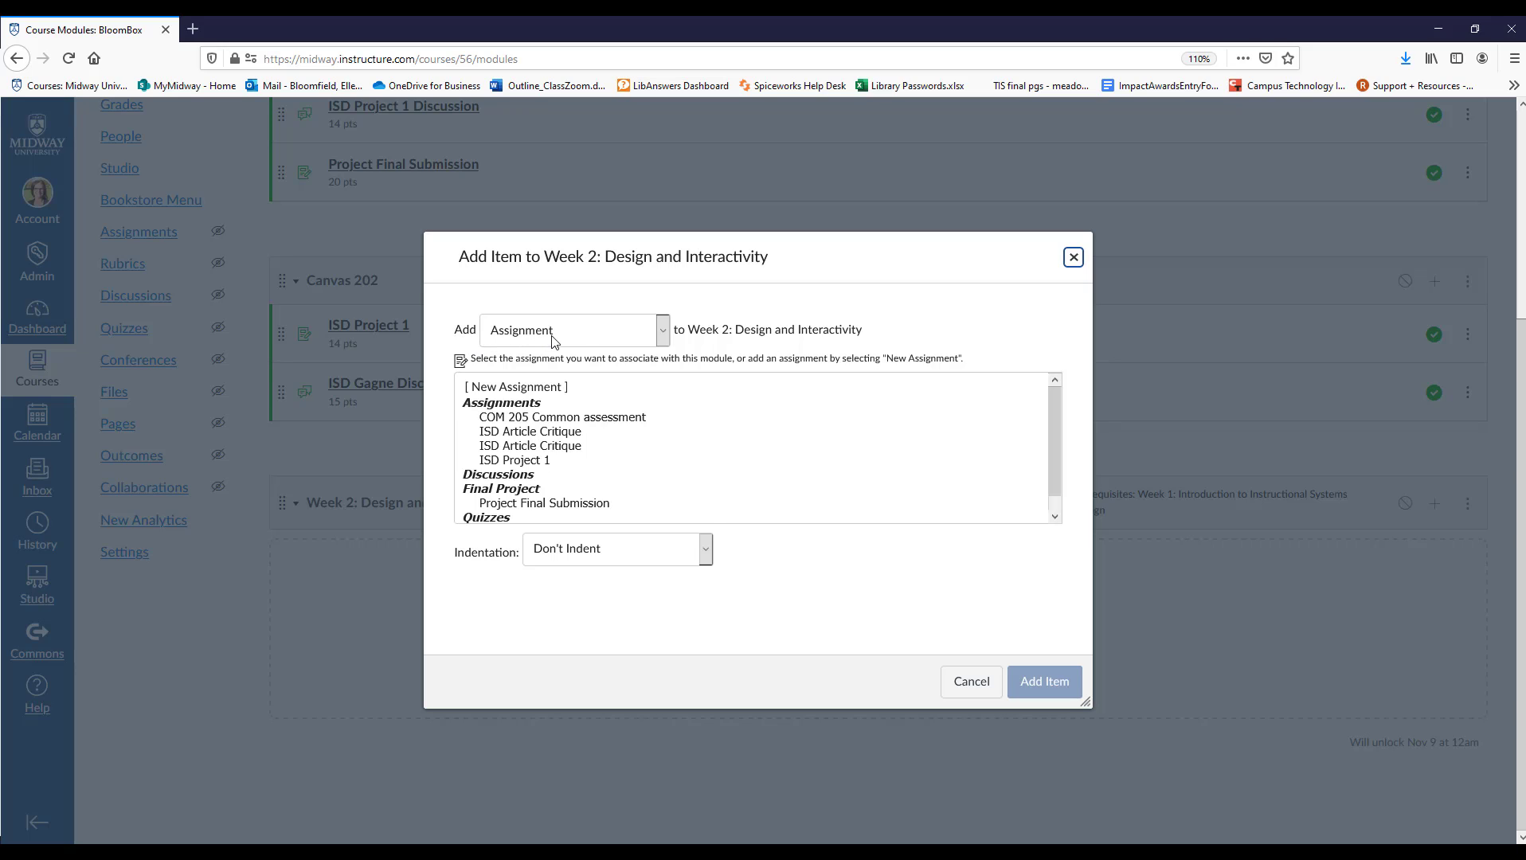
left_click(614, 336)
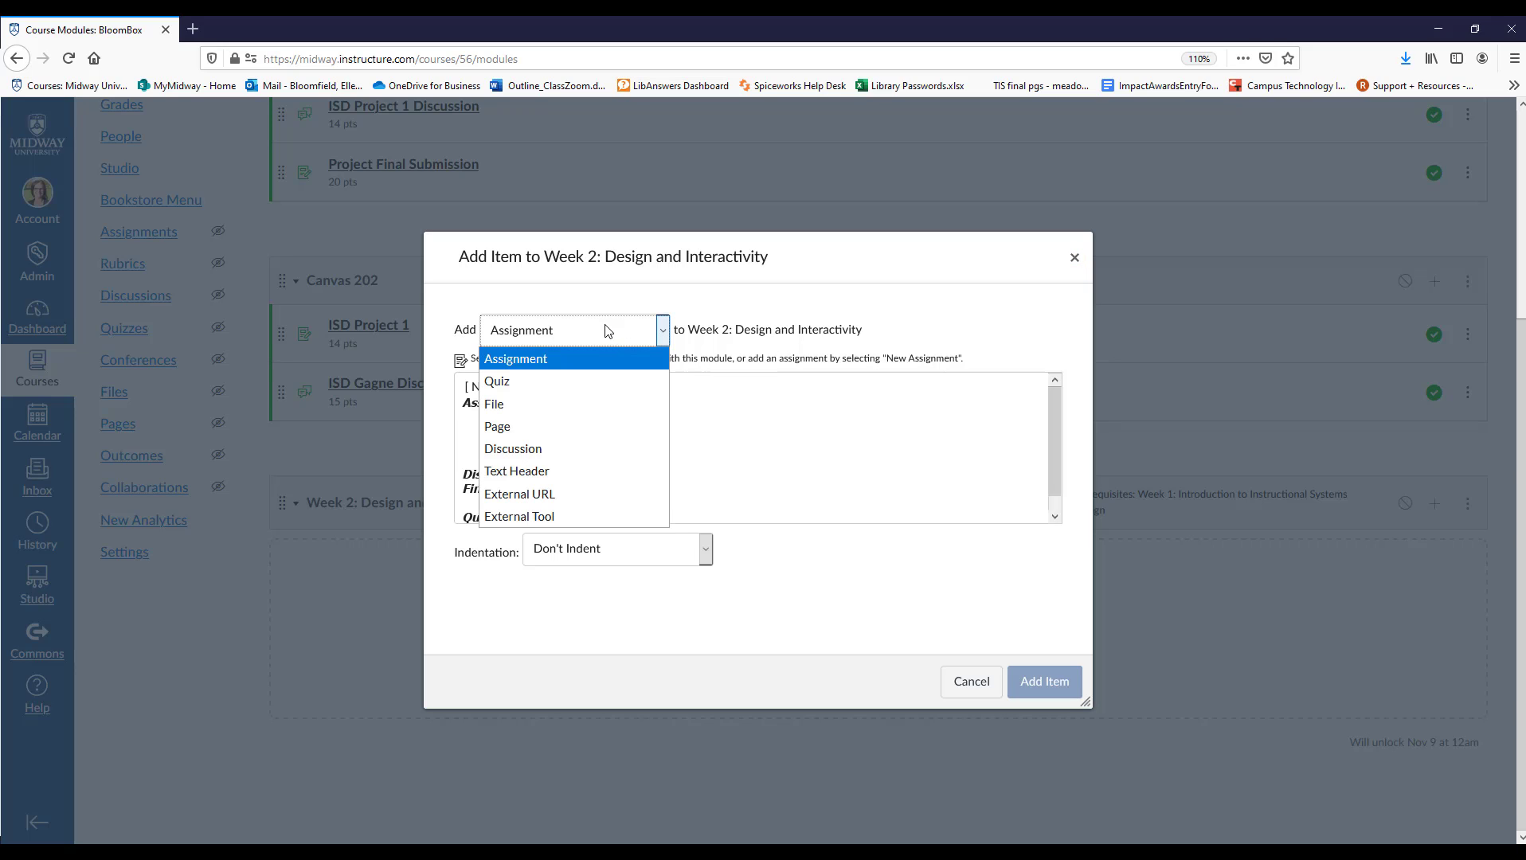
left_click(579, 405)
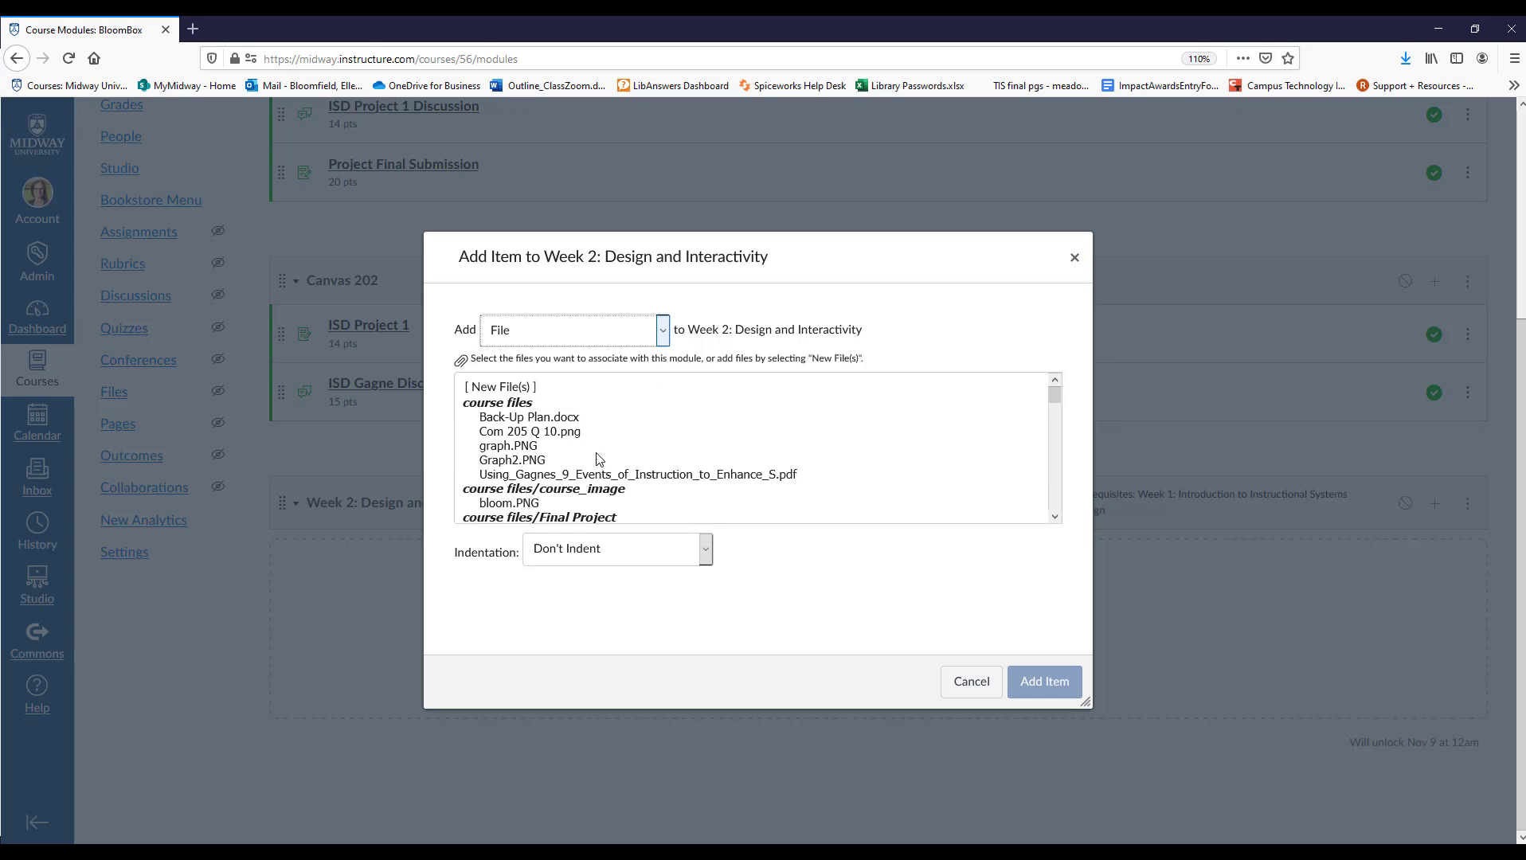
scroll(645, 440, "down", 4)
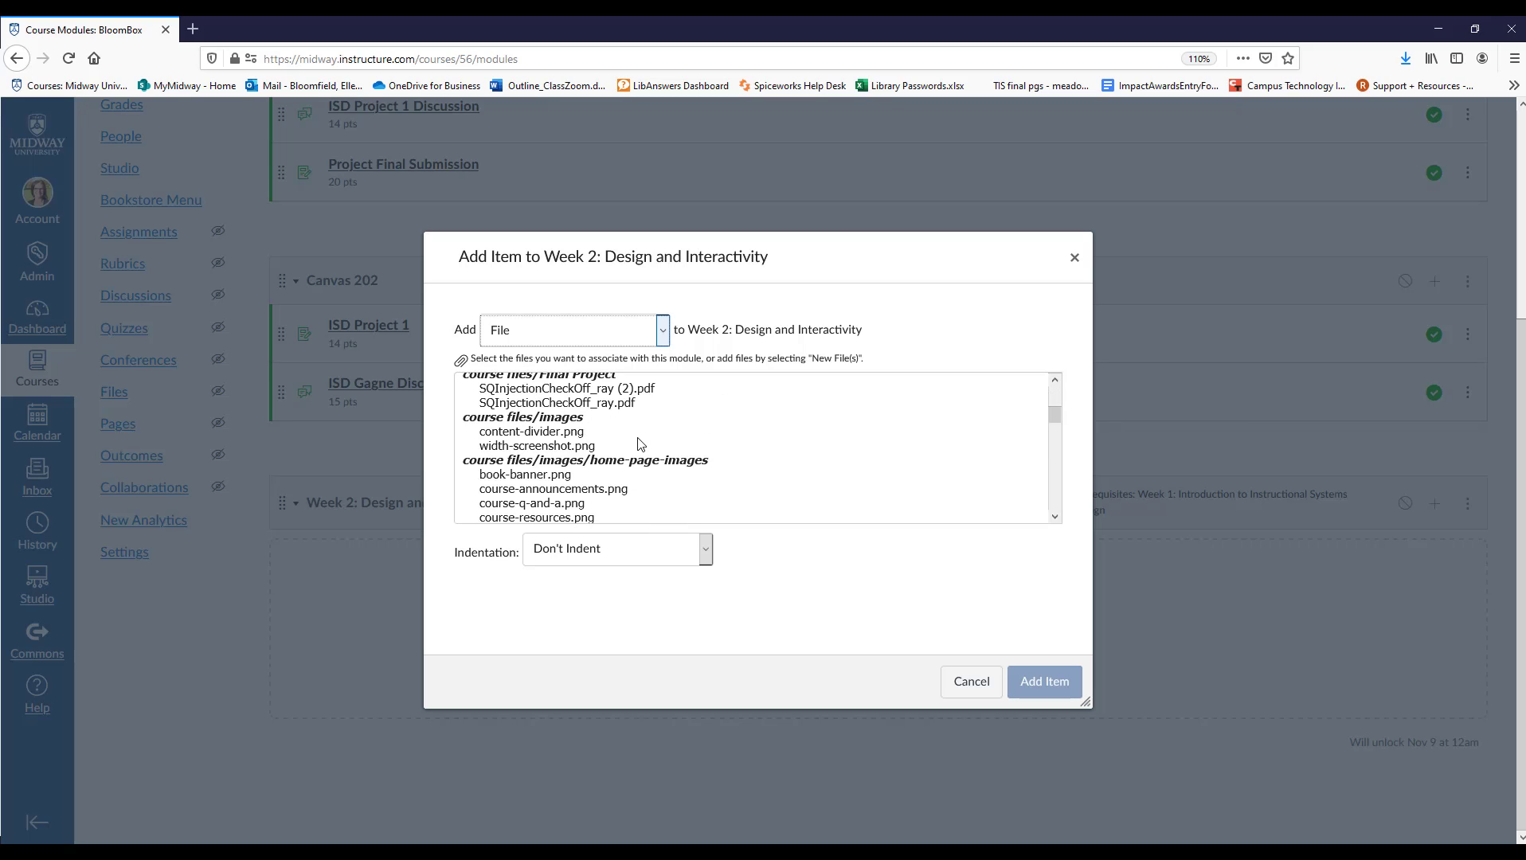
left_click(585, 405)
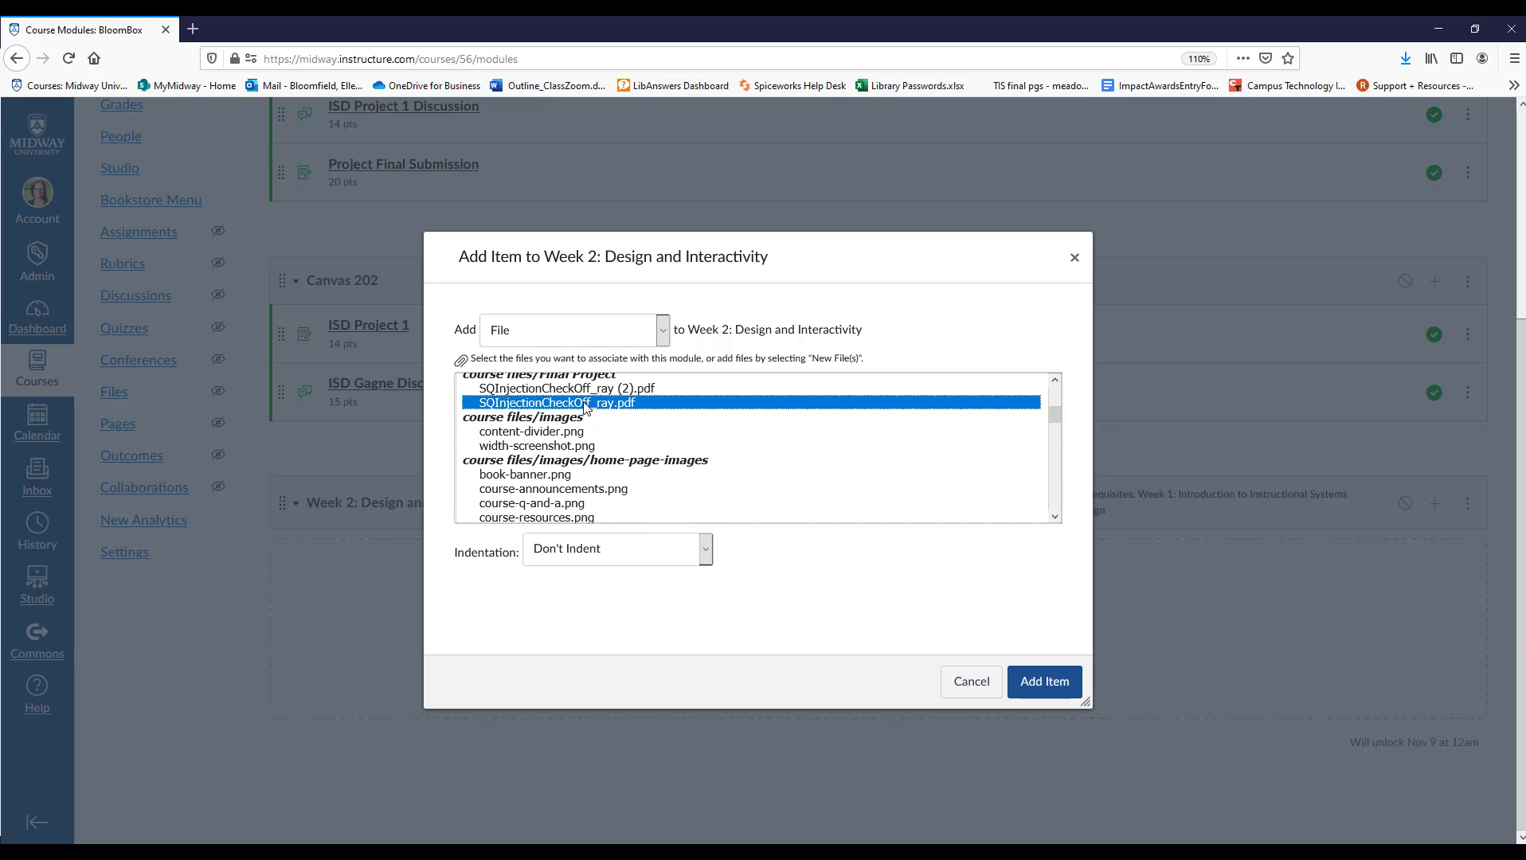
left_click(646, 555)
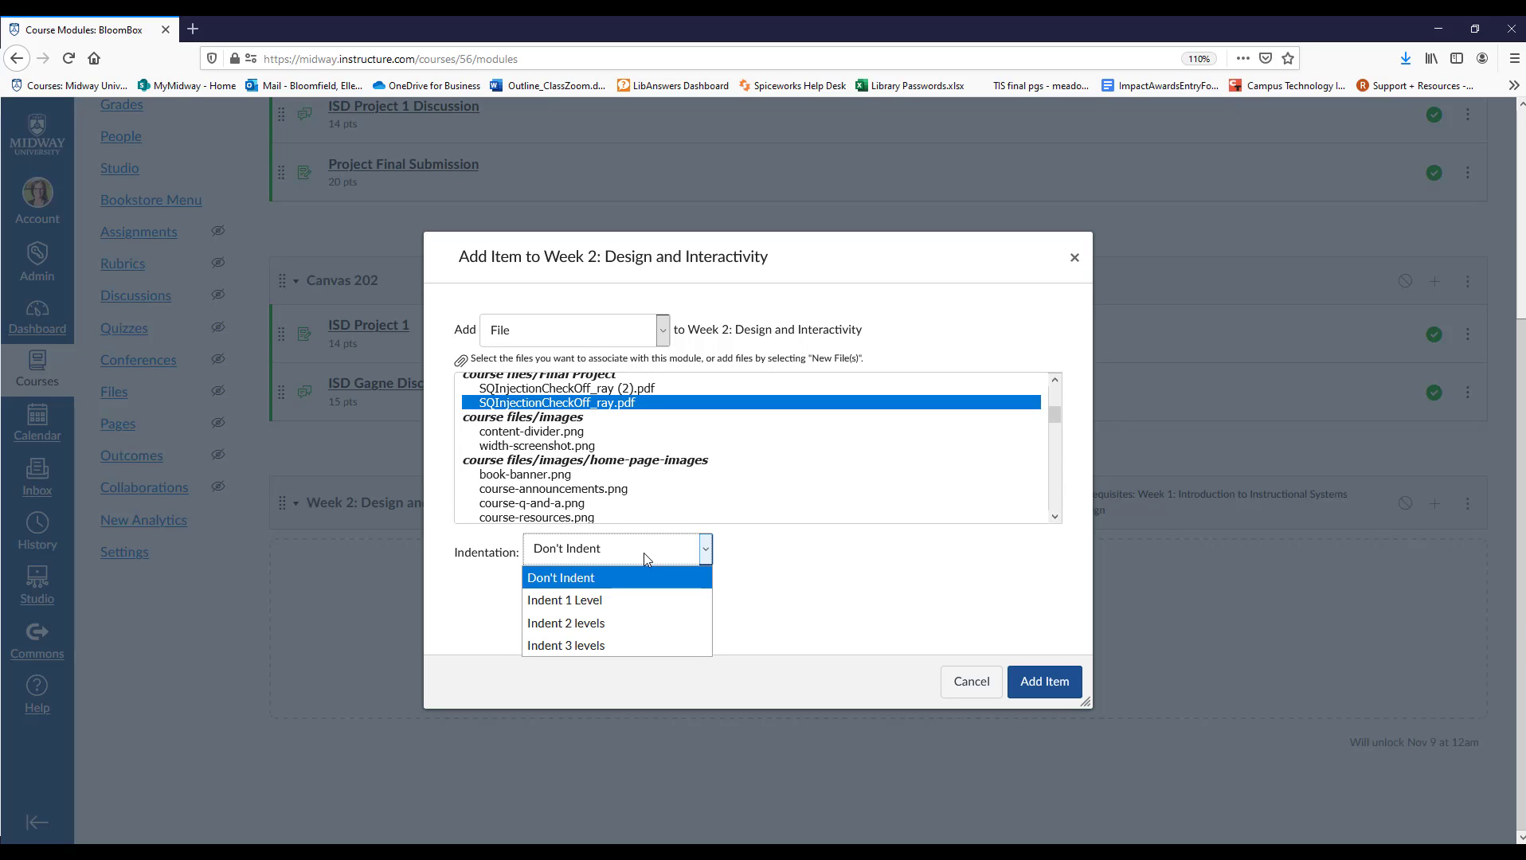
left_click(643, 554)
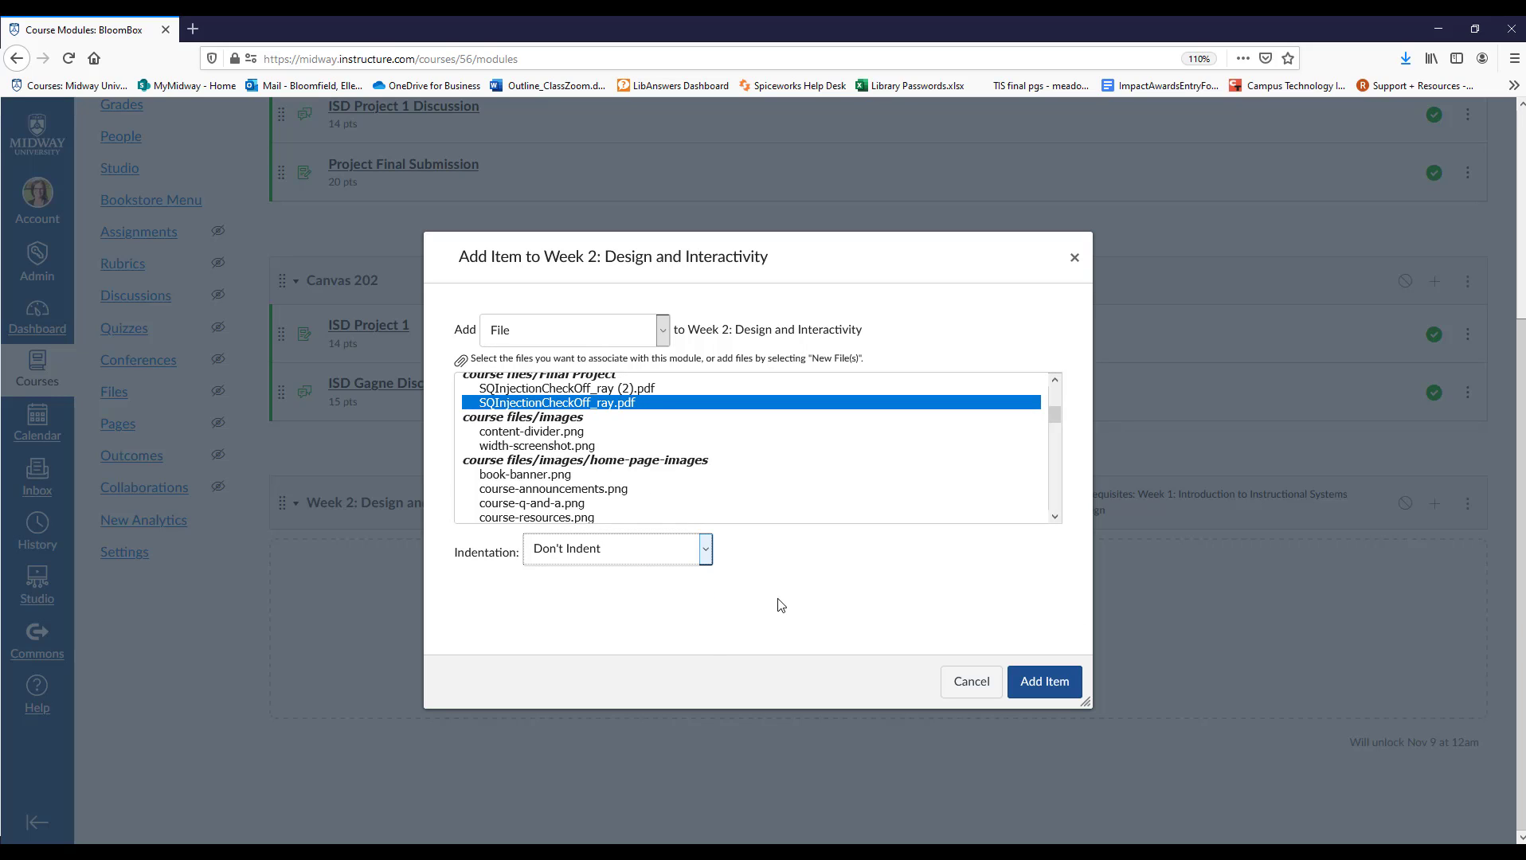
left_click(1042, 685)
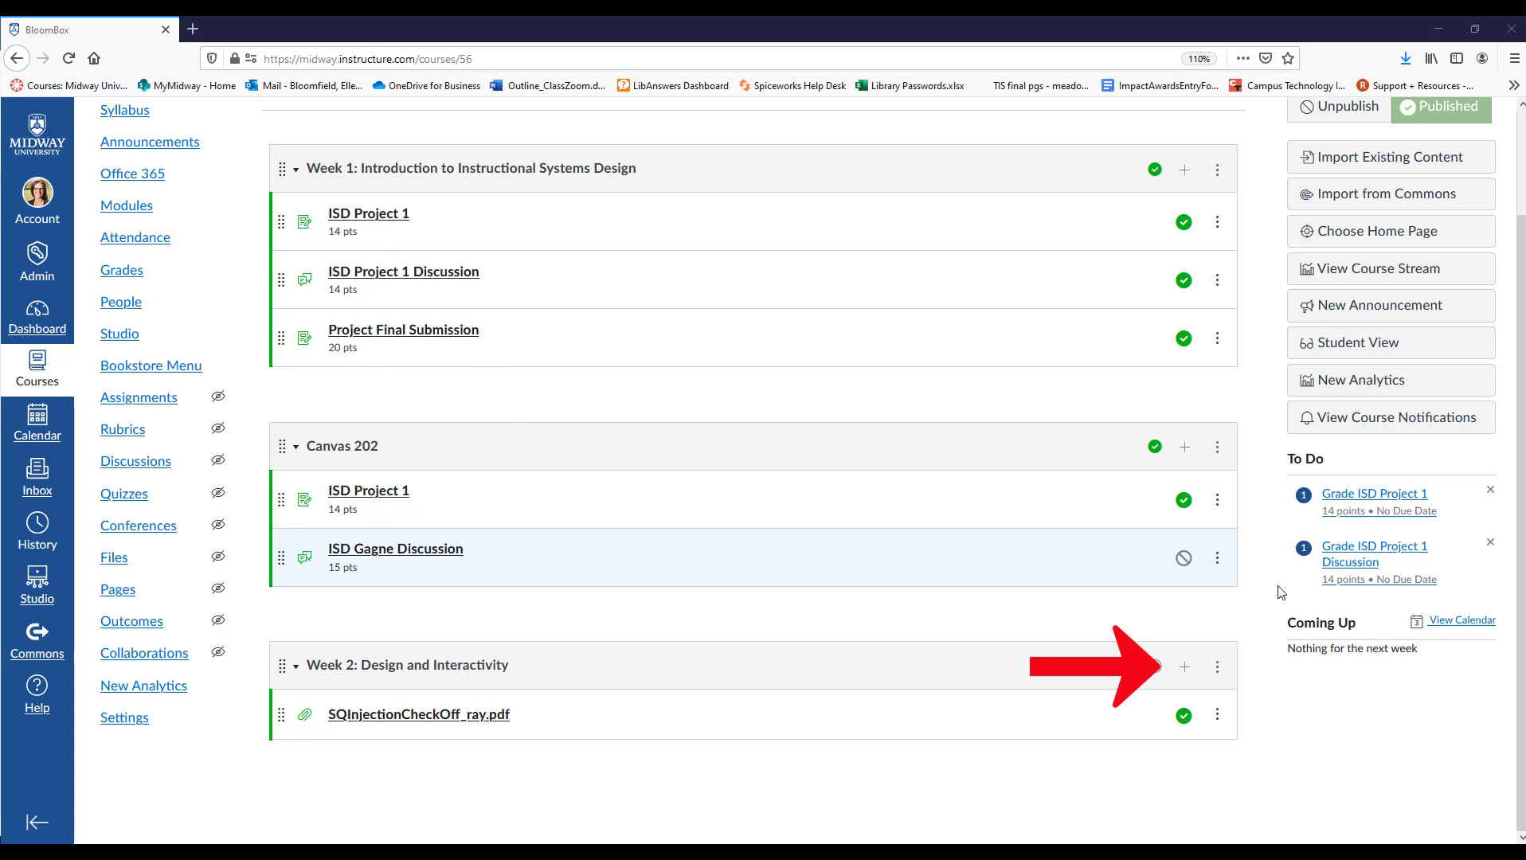
Add a new page named Pedagogical Phases of Interactive Technology to the Week 2: Design and Interactivity module without indentation.
left_click(1184, 667)
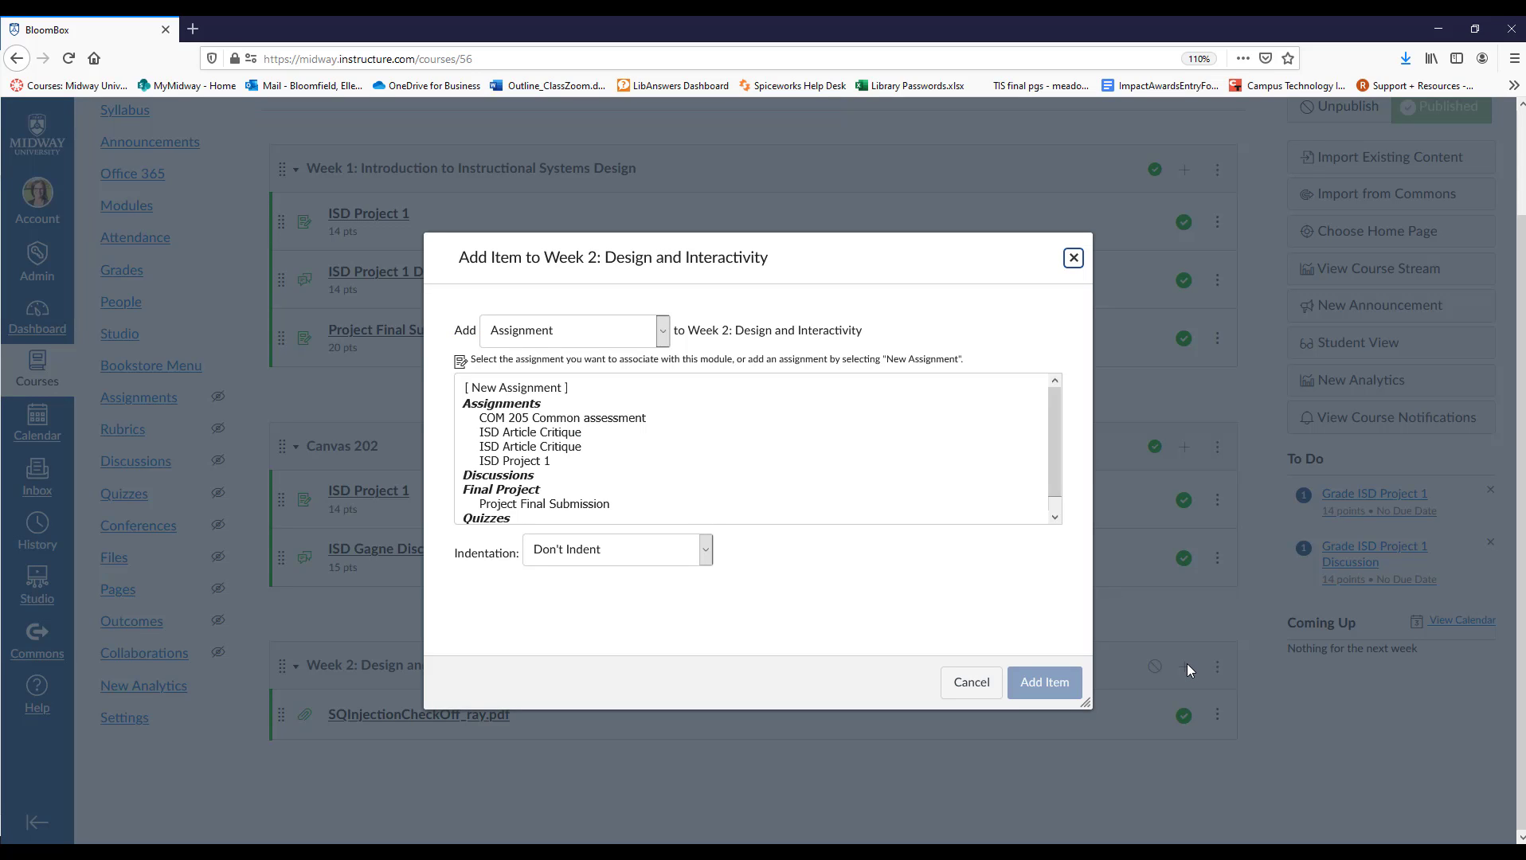
left_click(606, 330)
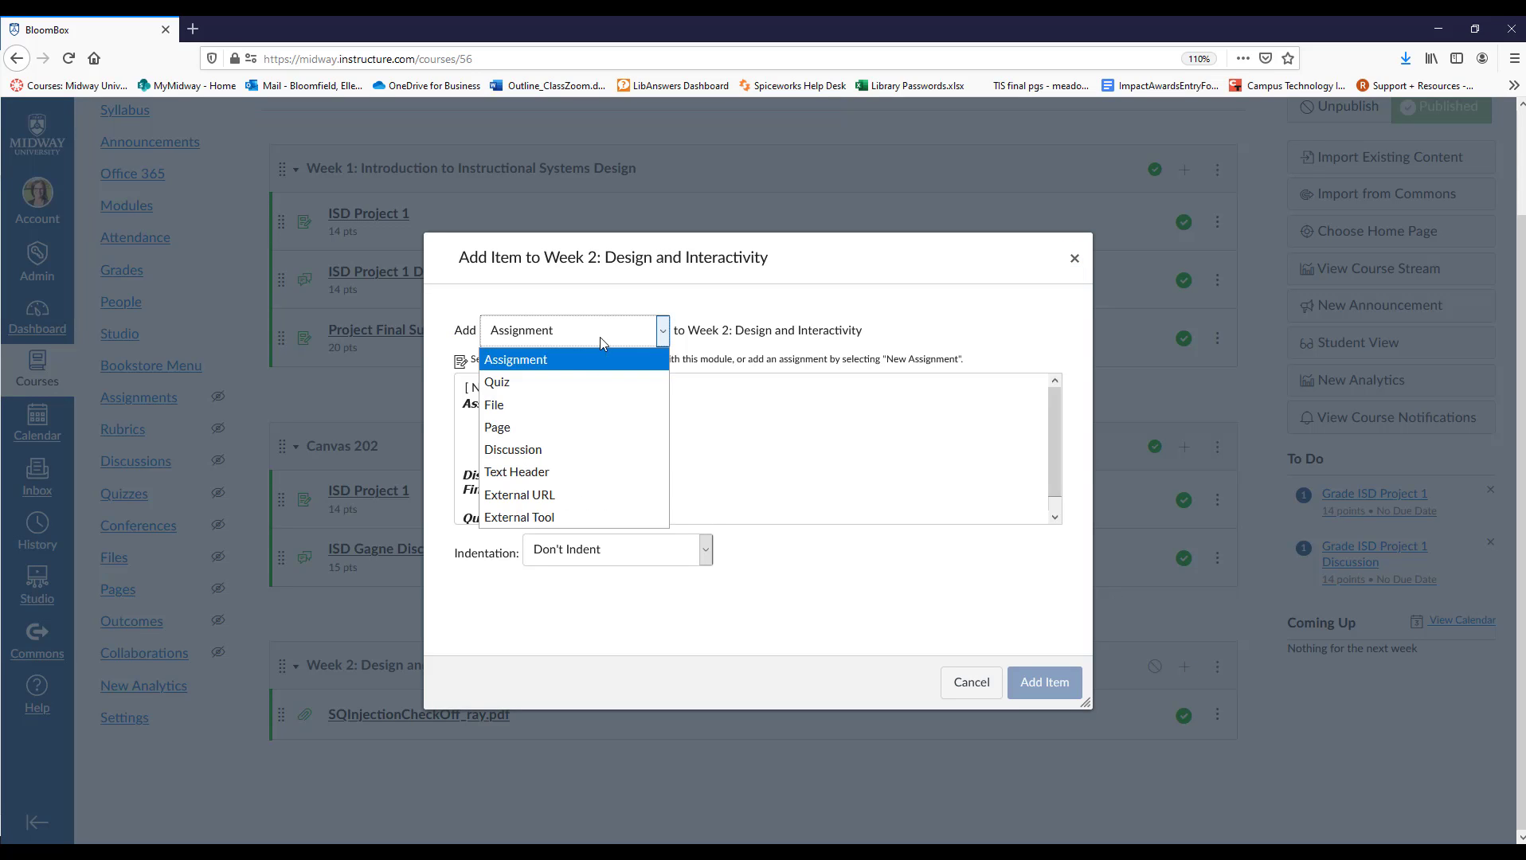
left_click(532, 427)
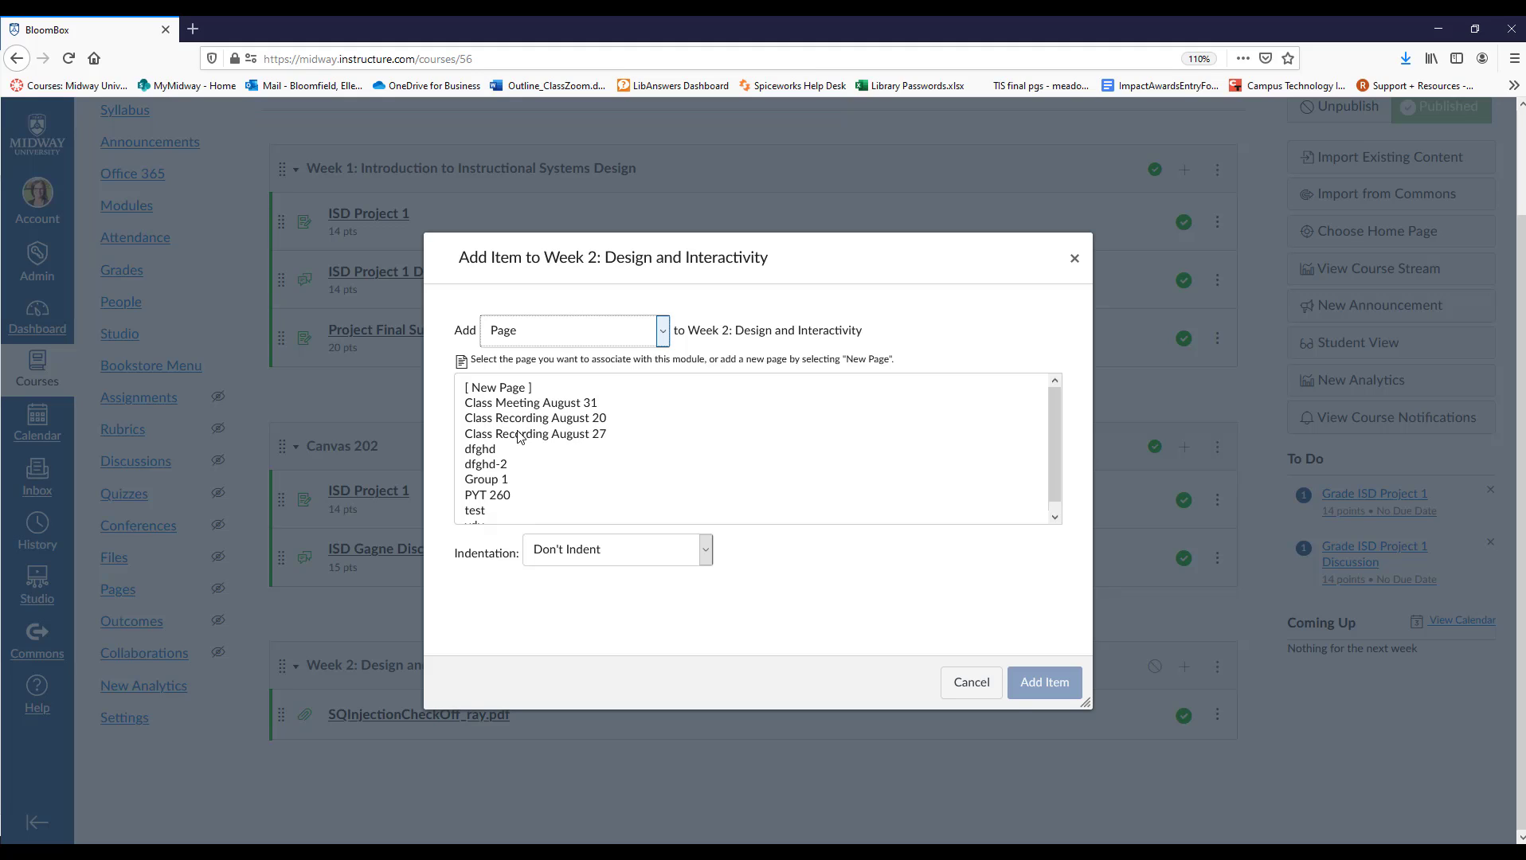
left_click(523, 390)
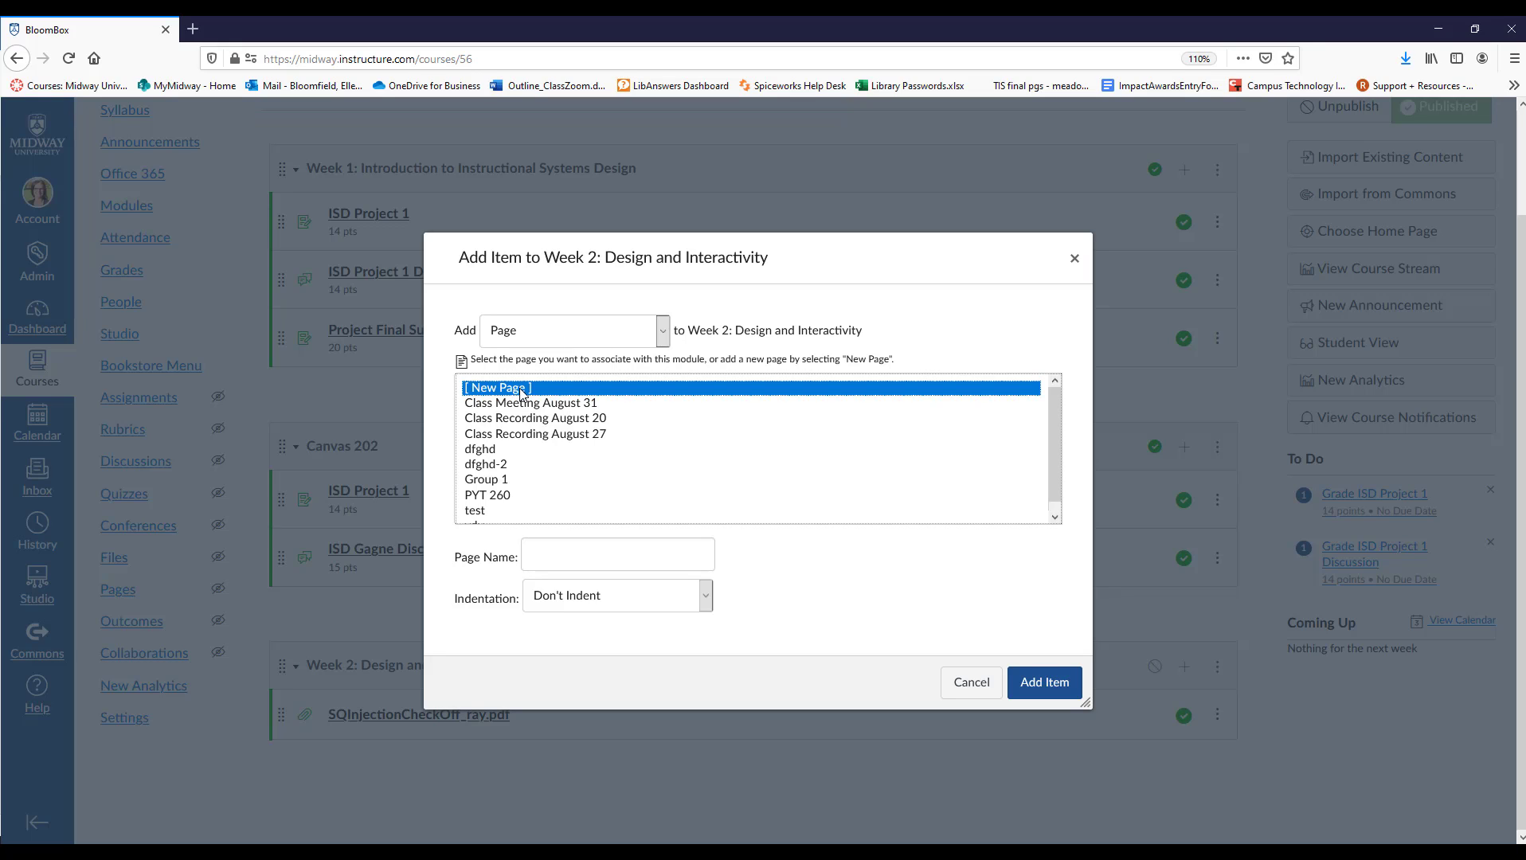
left_click(556, 556)
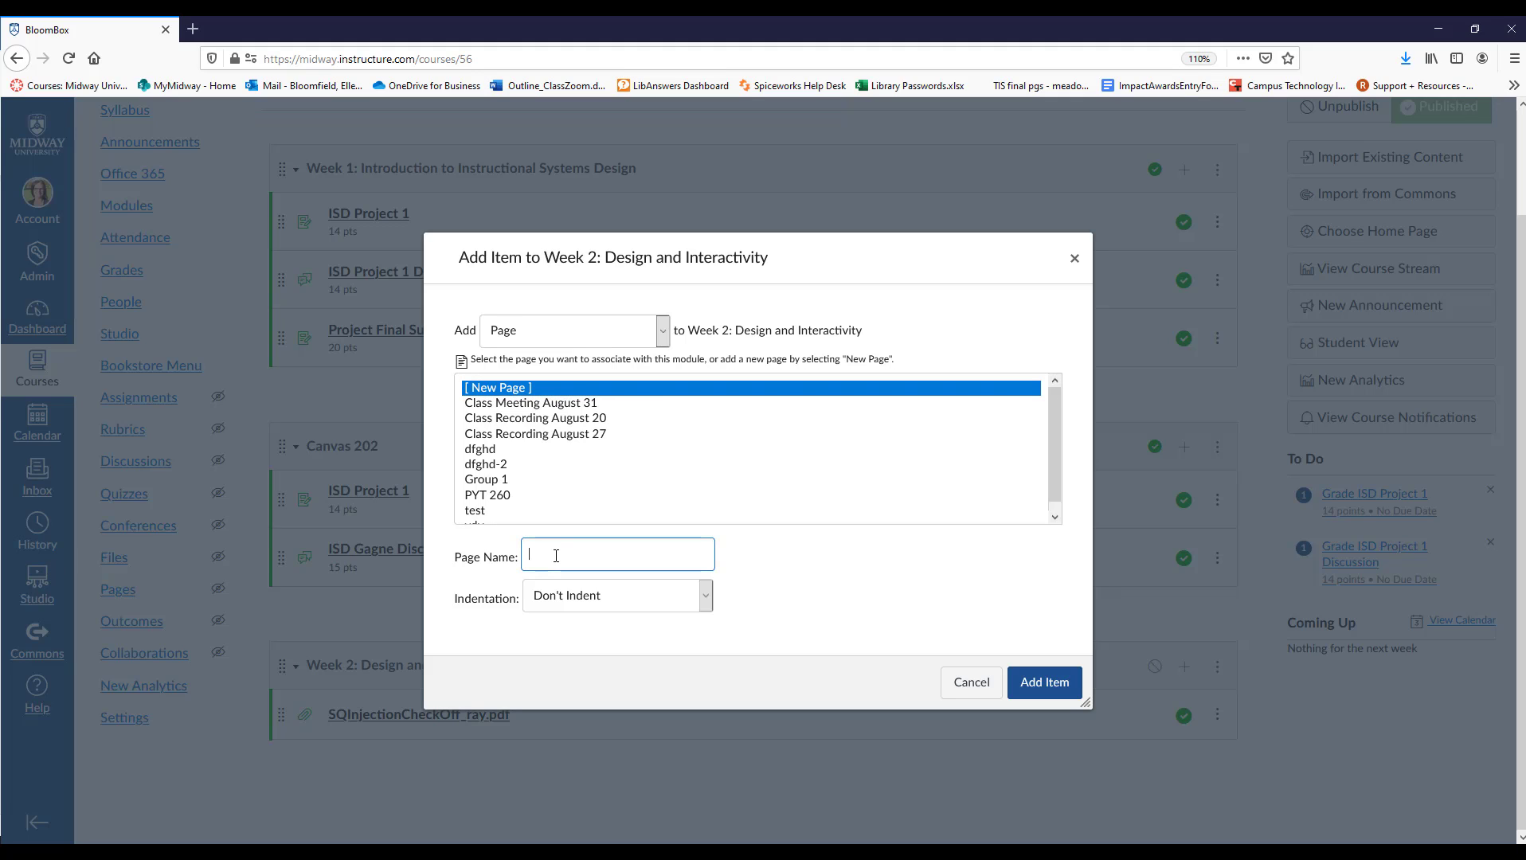
type("Phases of Interactive Technology")
left_click(707, 599)
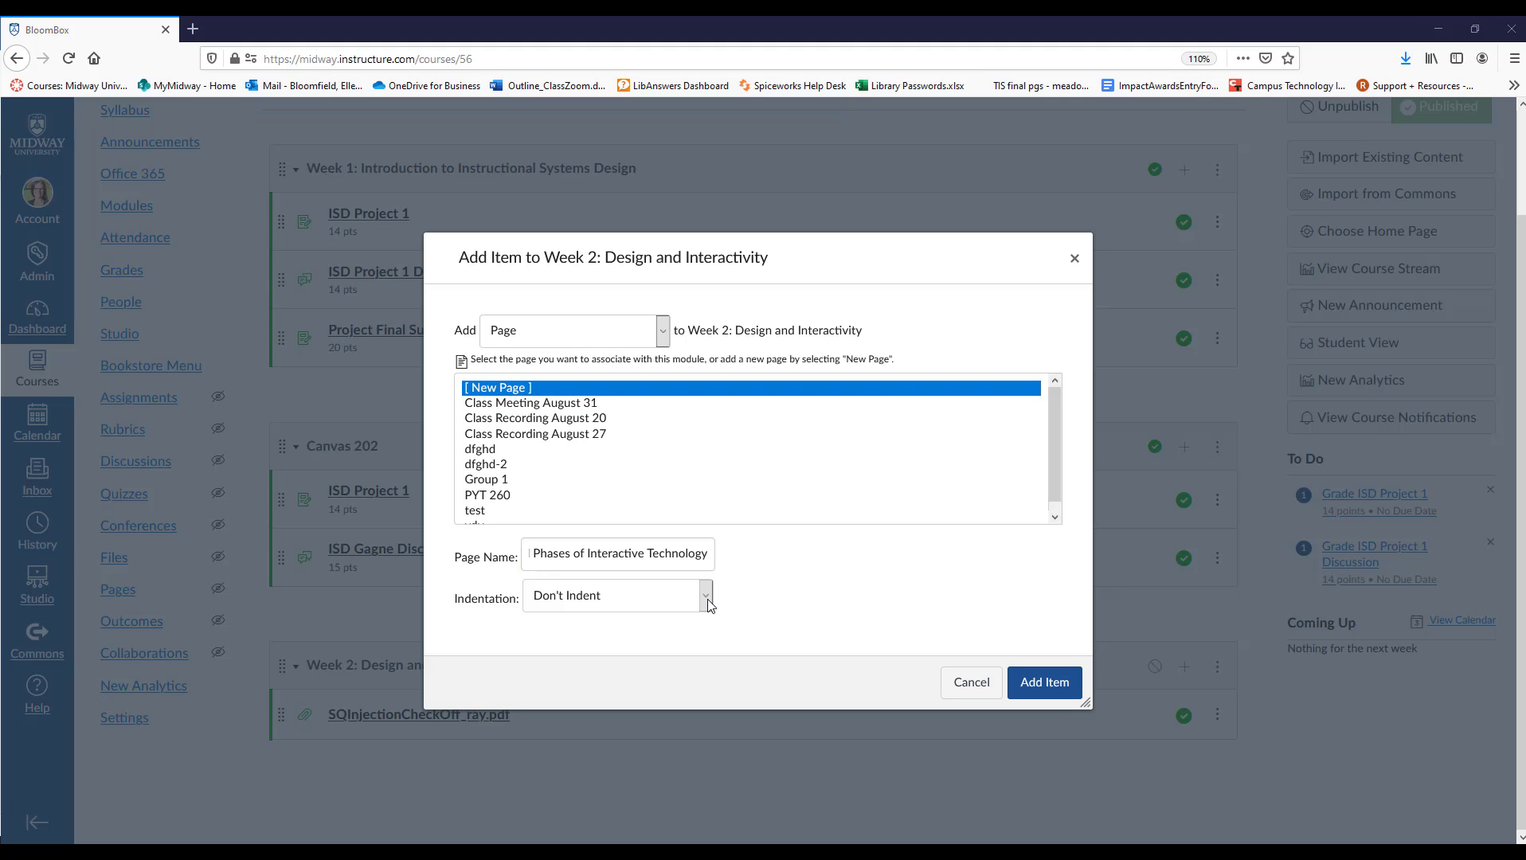
left_click(707, 598)
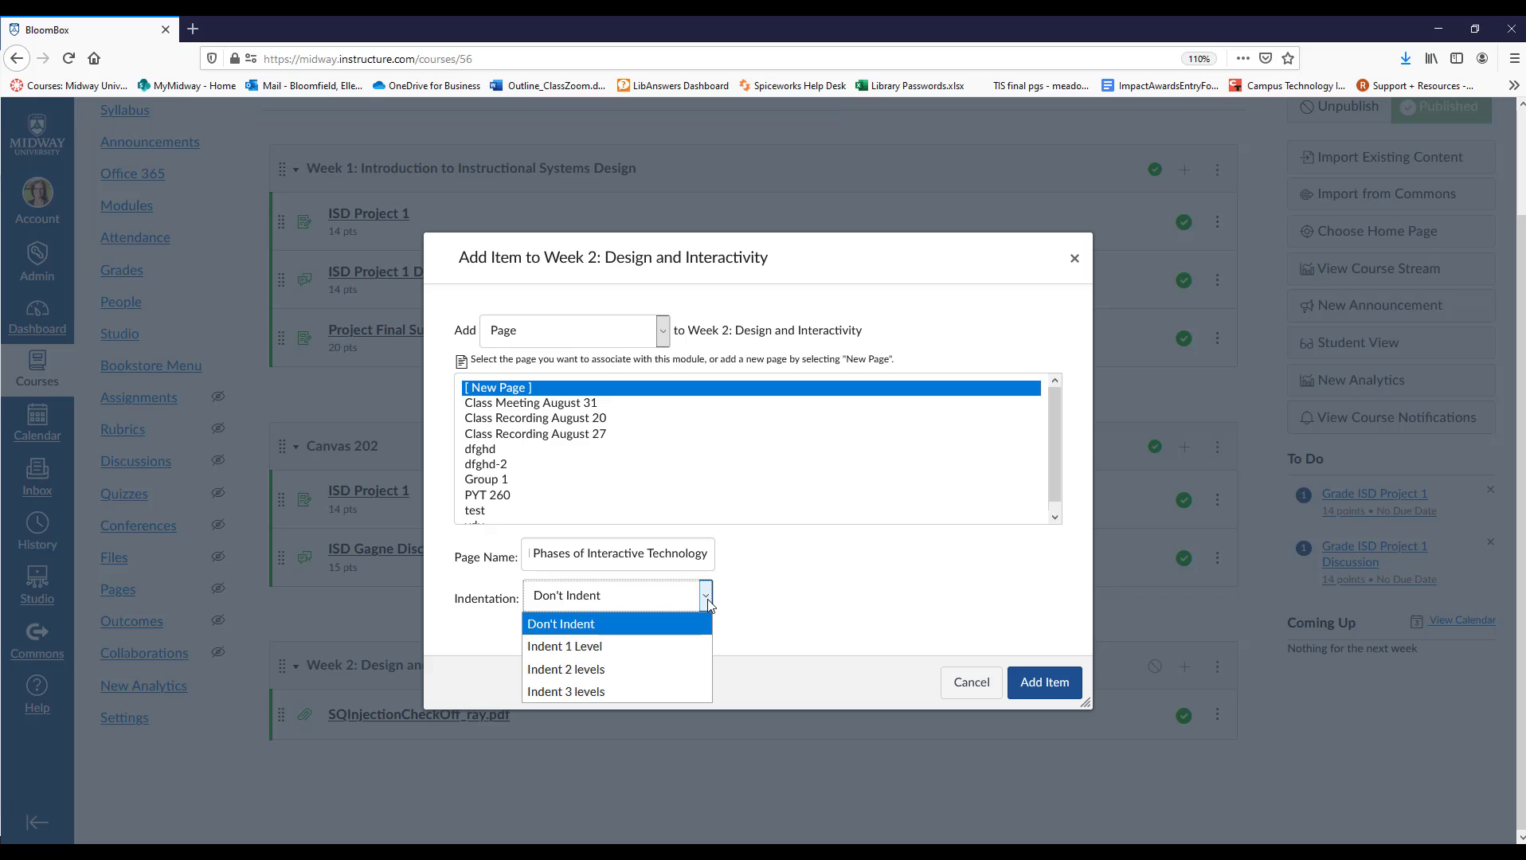
left_click(708, 603)
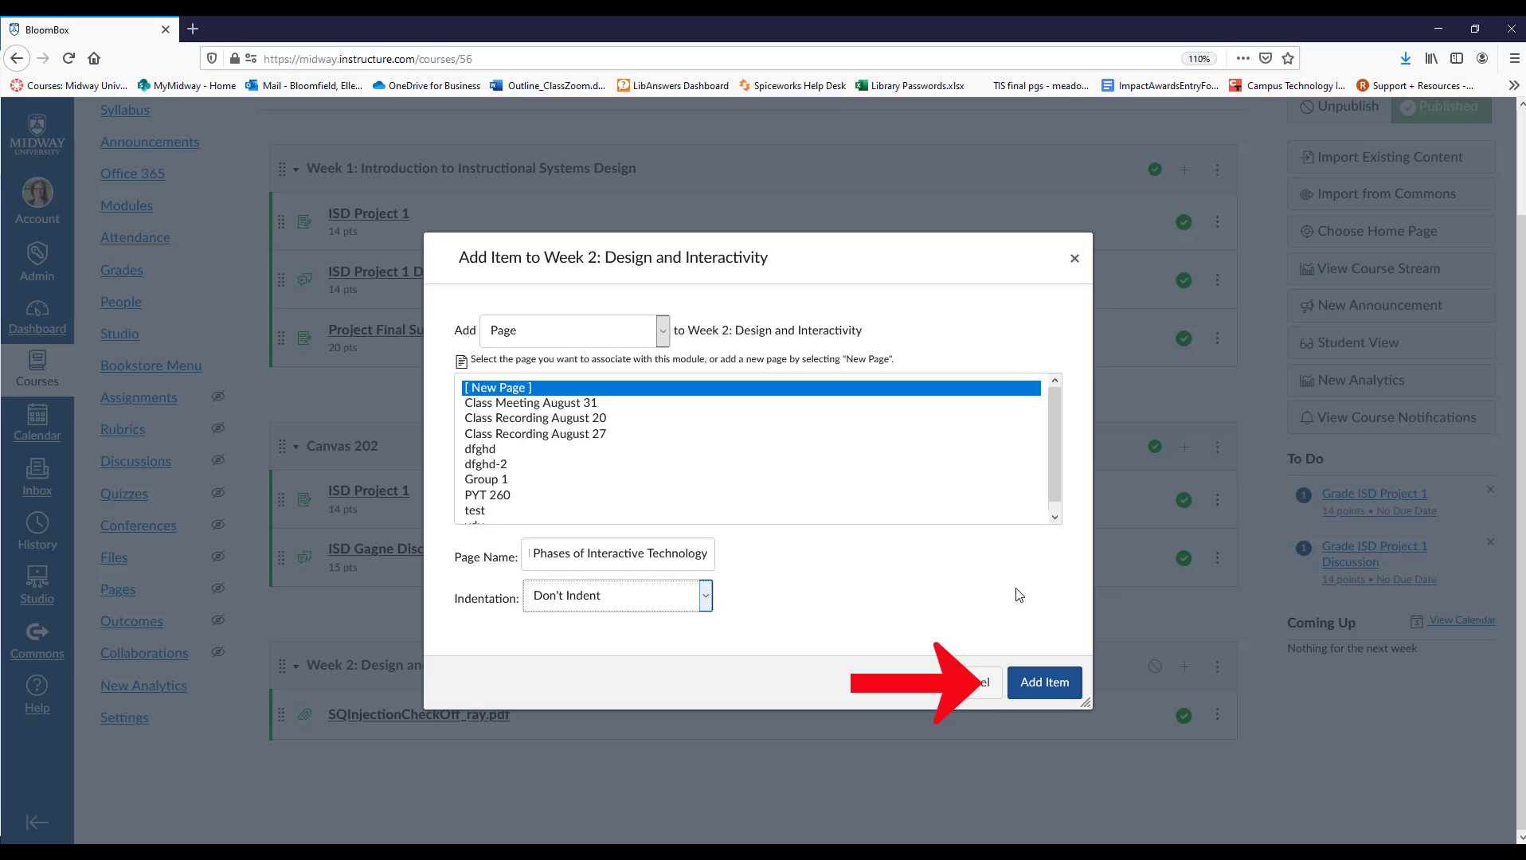
left_click(1021, 685)
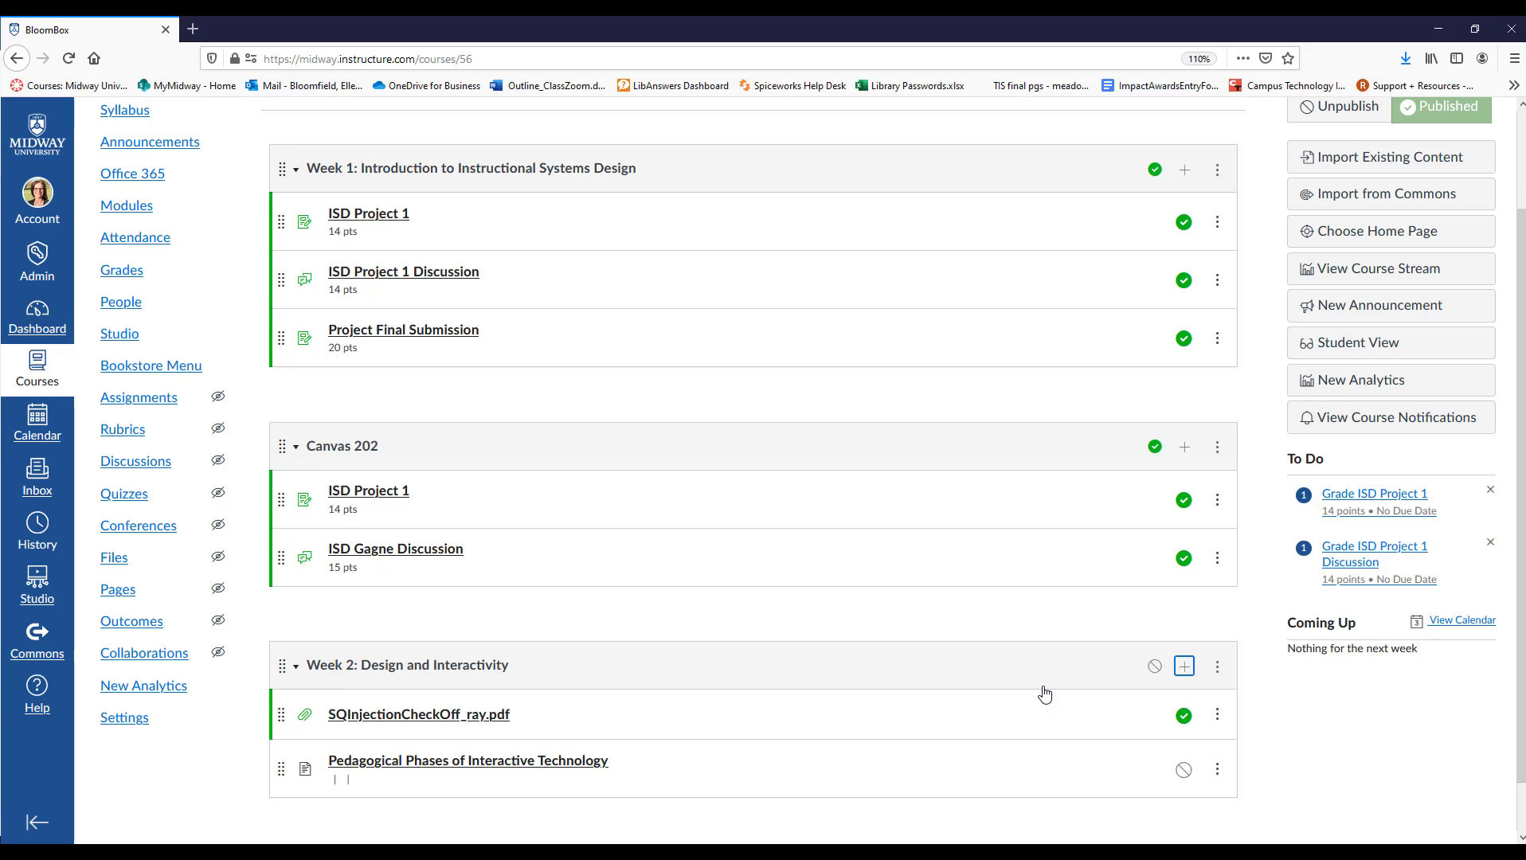
Open the Pedagogical Phases of Interactive Technology page from the Week 2 module for editing.
scroll(1001, 699, "down", 1)
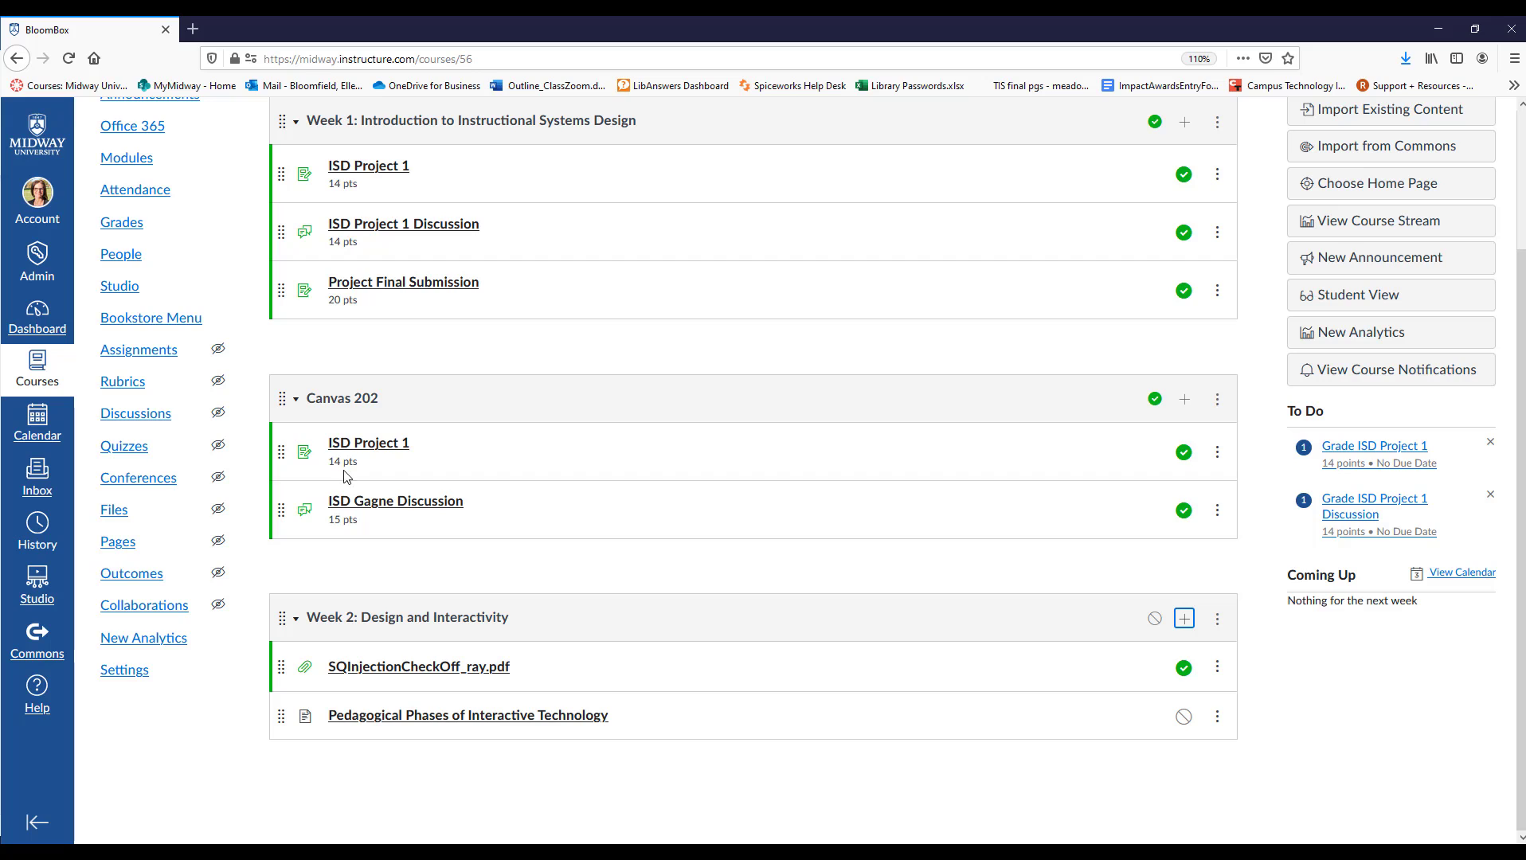
left_click(514, 716)
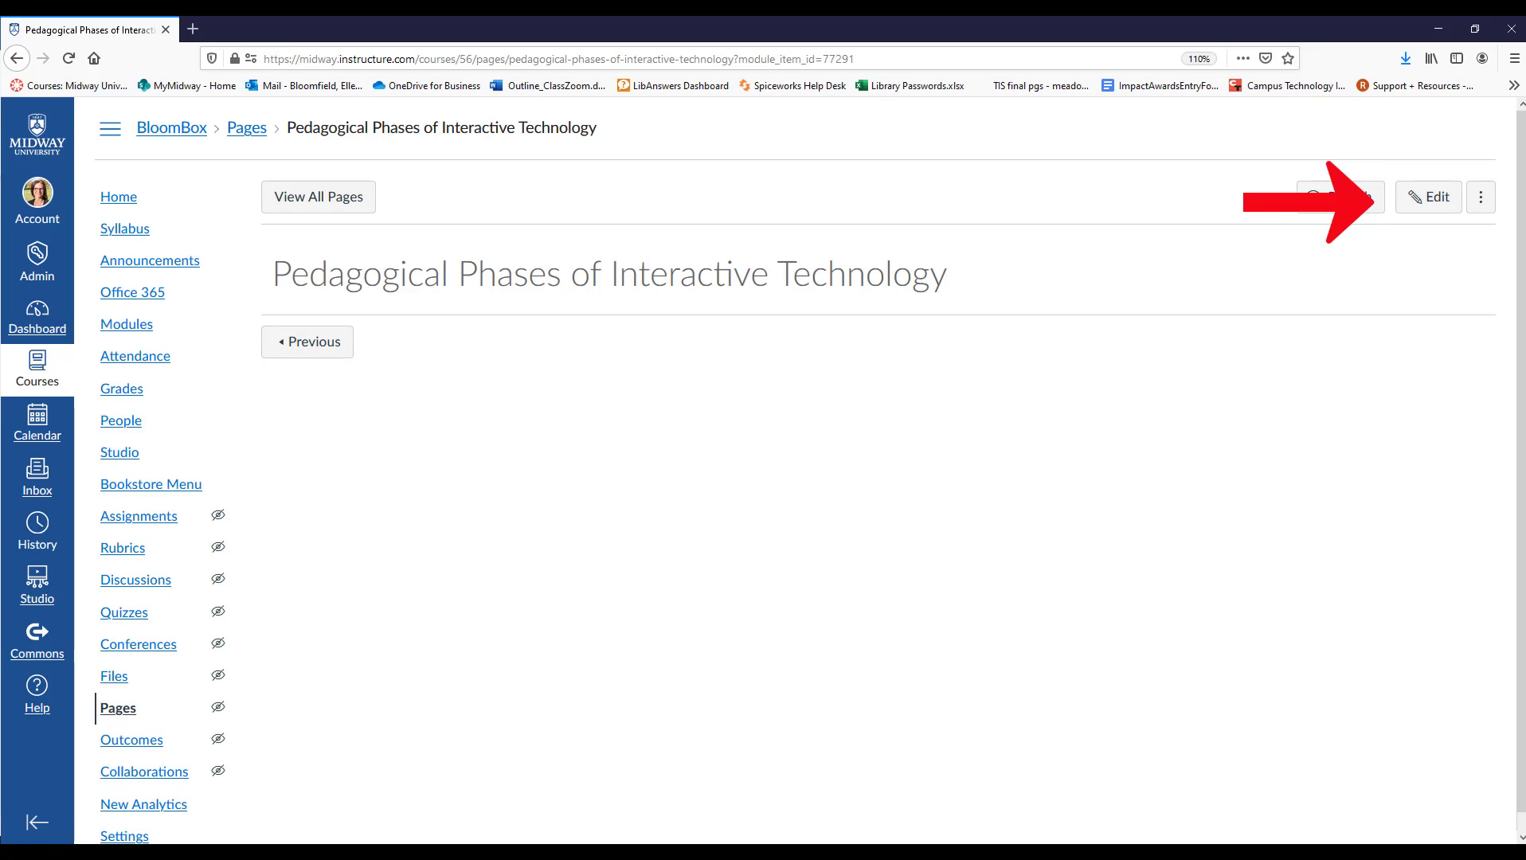
left_click(1438, 199)
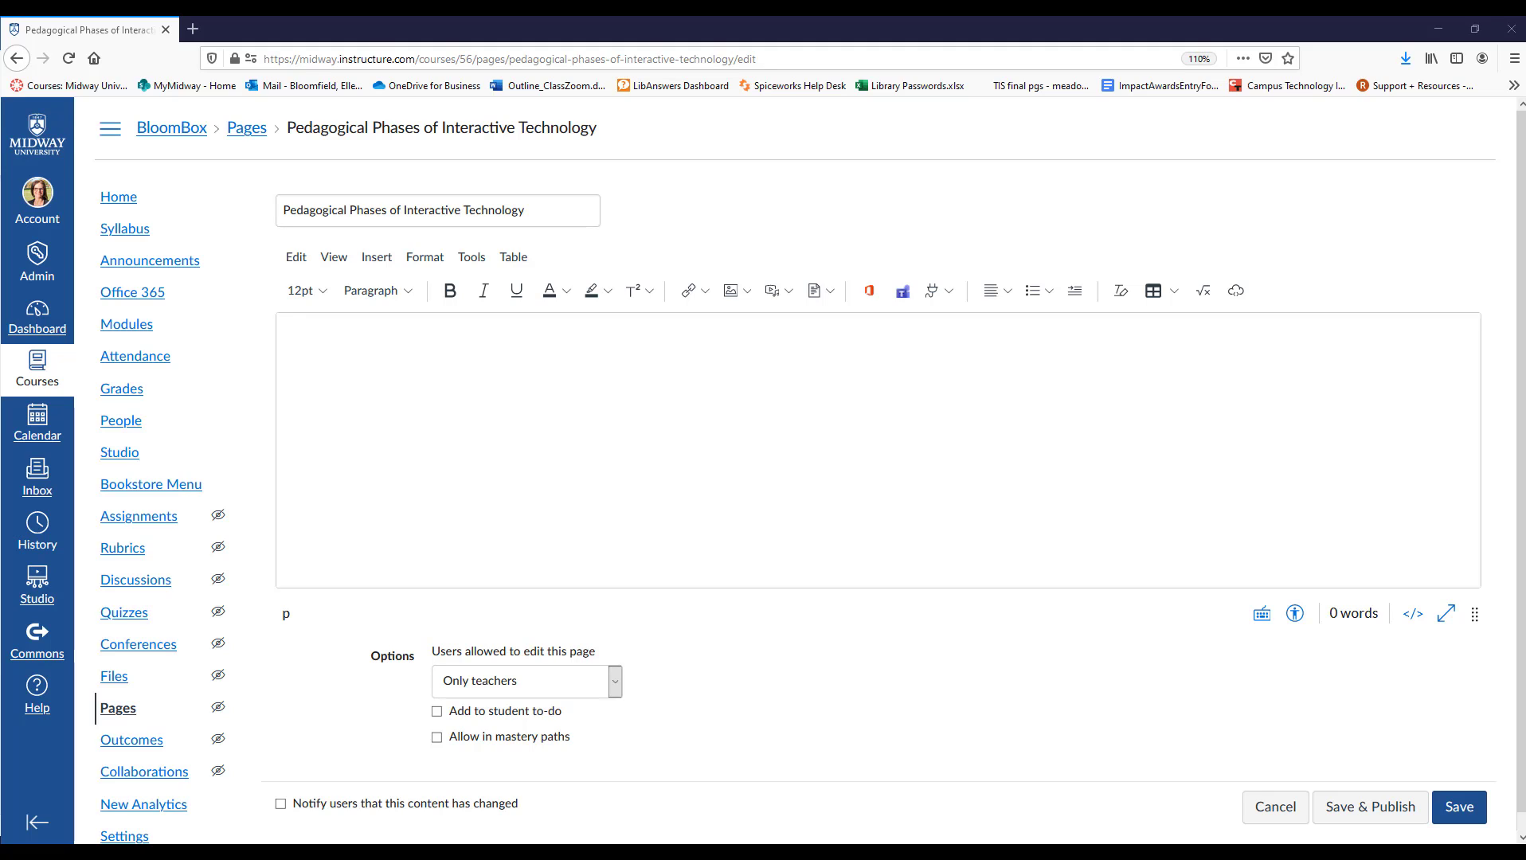
Expand the page's content editor to full screen and return it to its normal size.
left_click(297, 259)
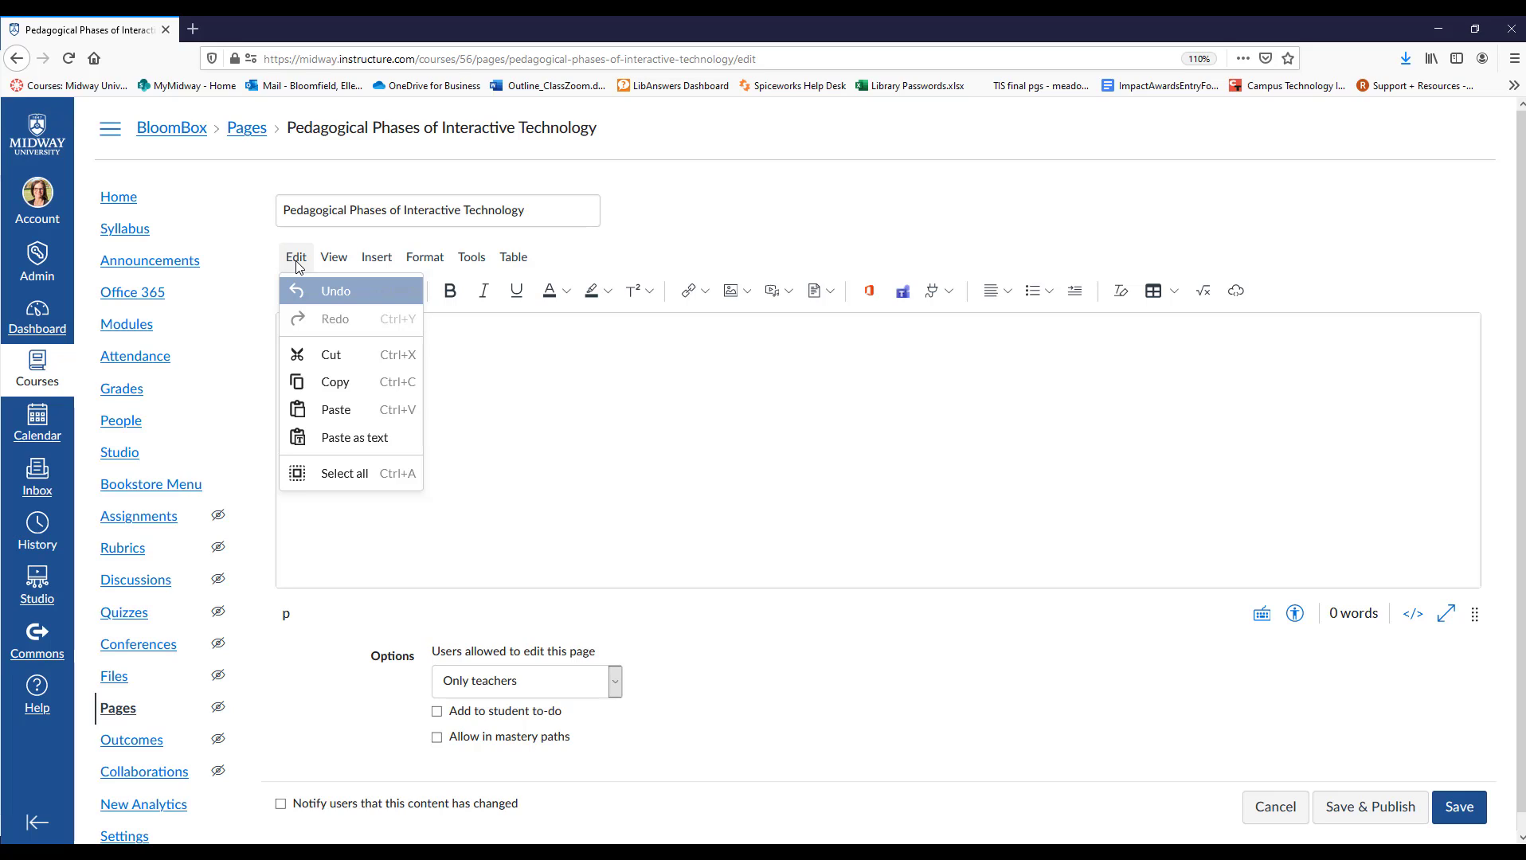
left_click(296, 259)
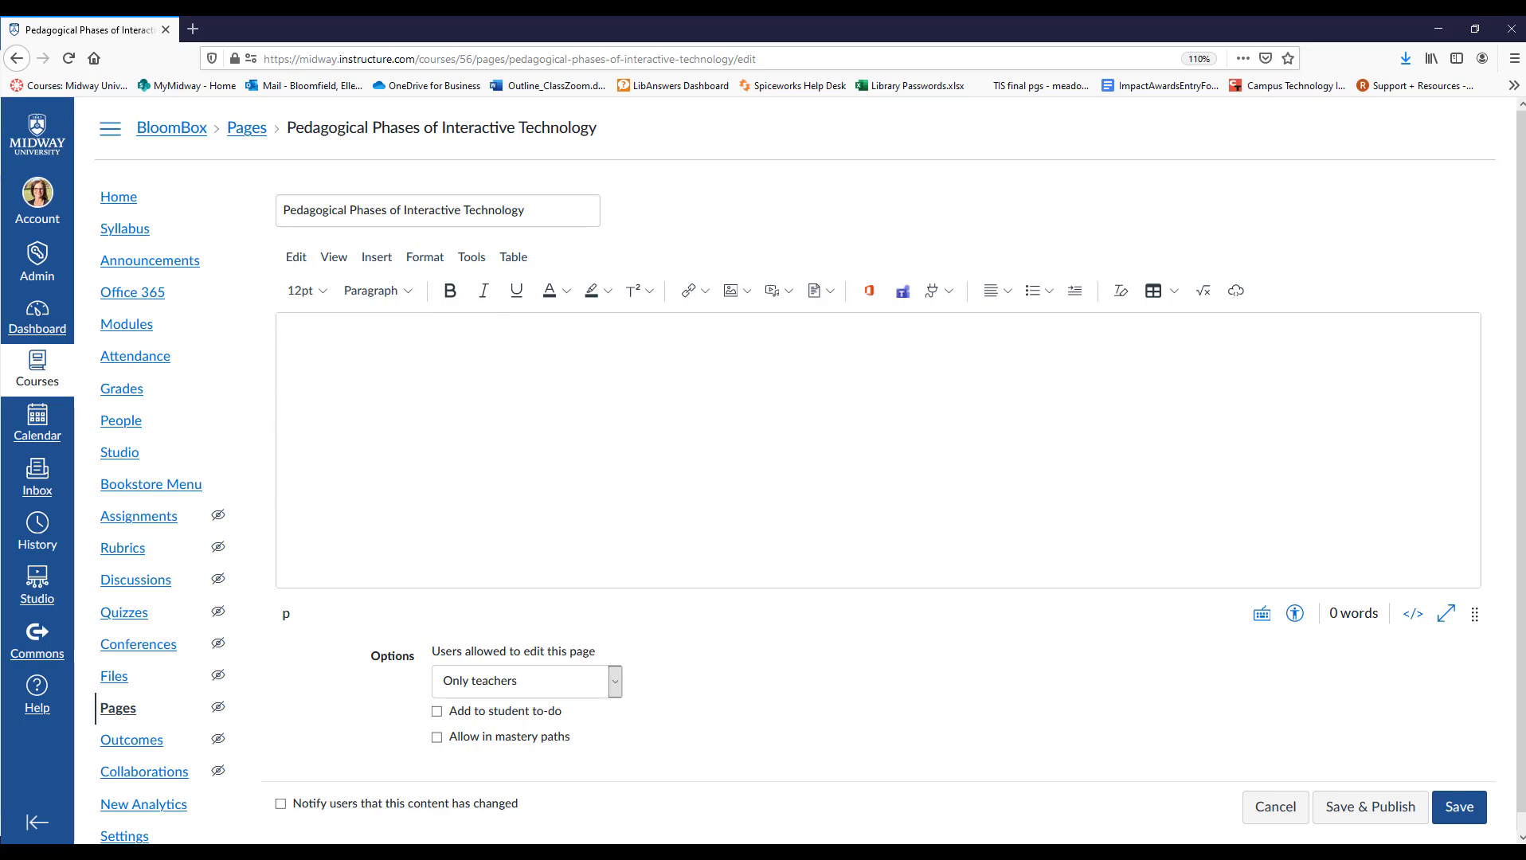
left_click(332, 258)
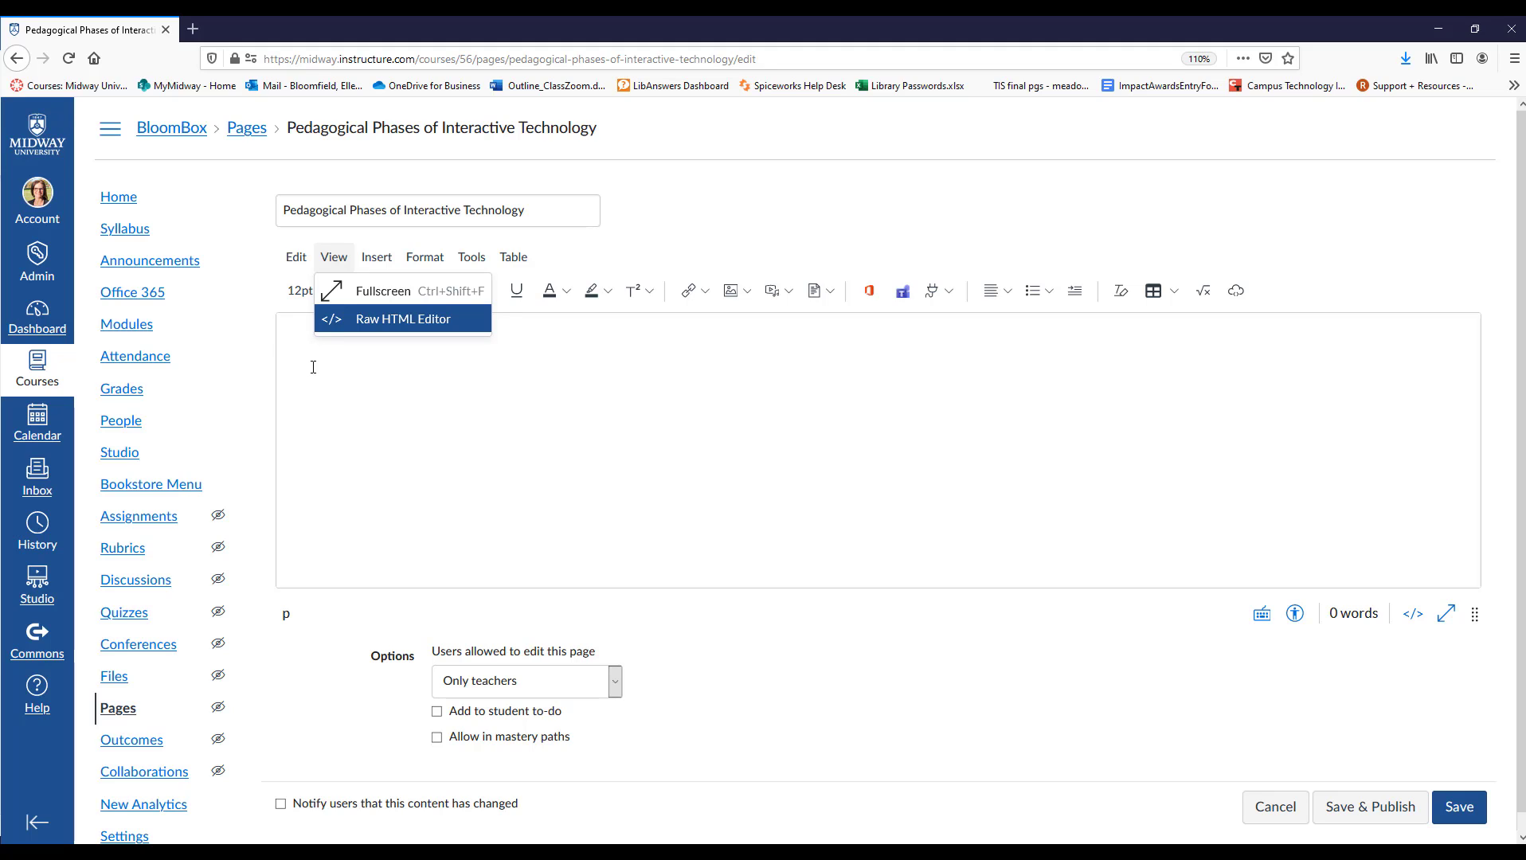
left_click(383, 292)
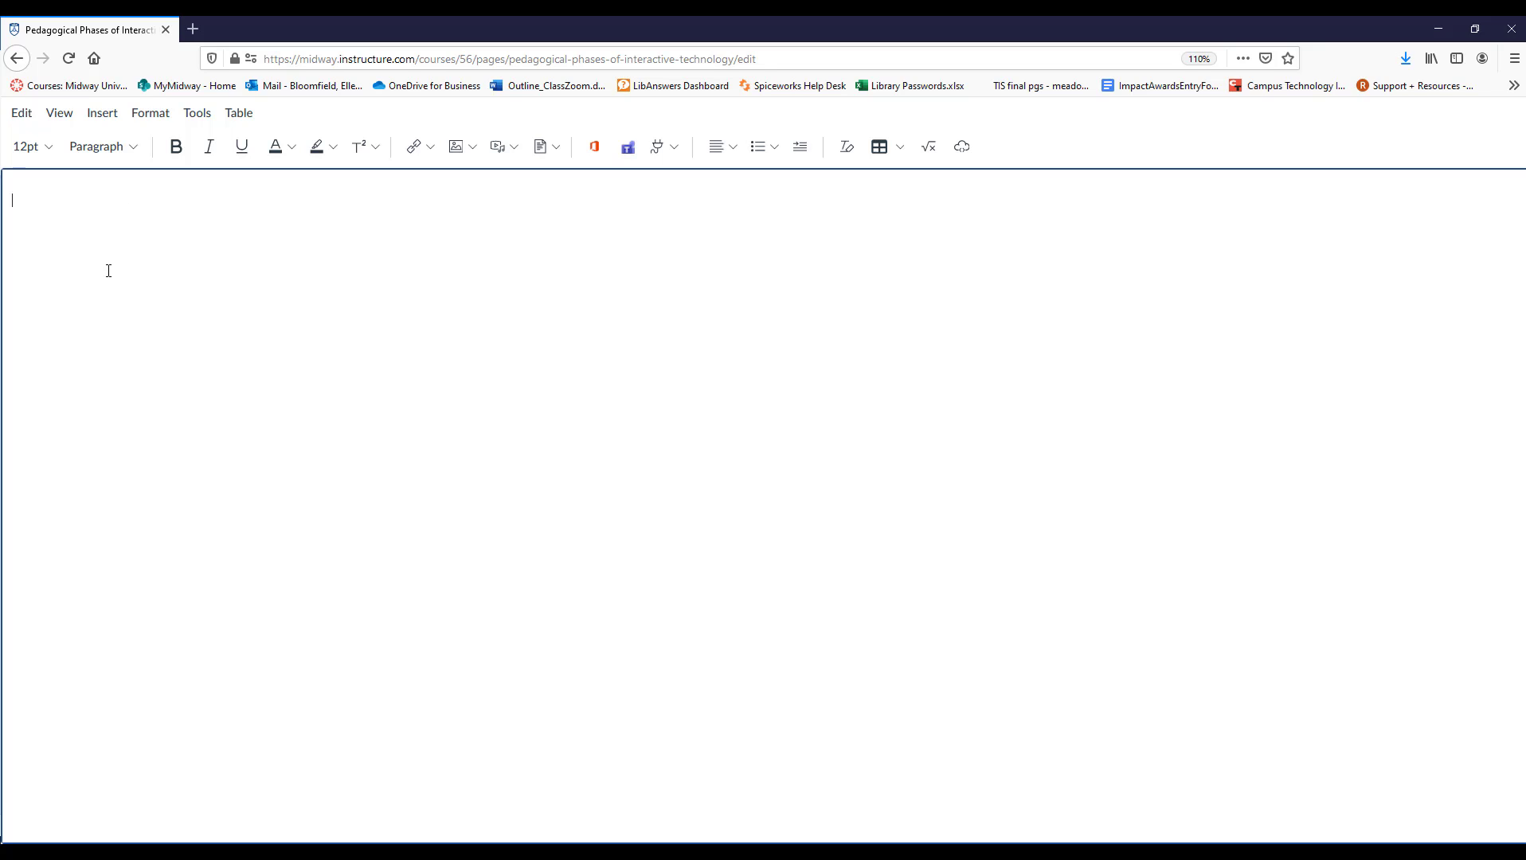
left_click(60, 117)
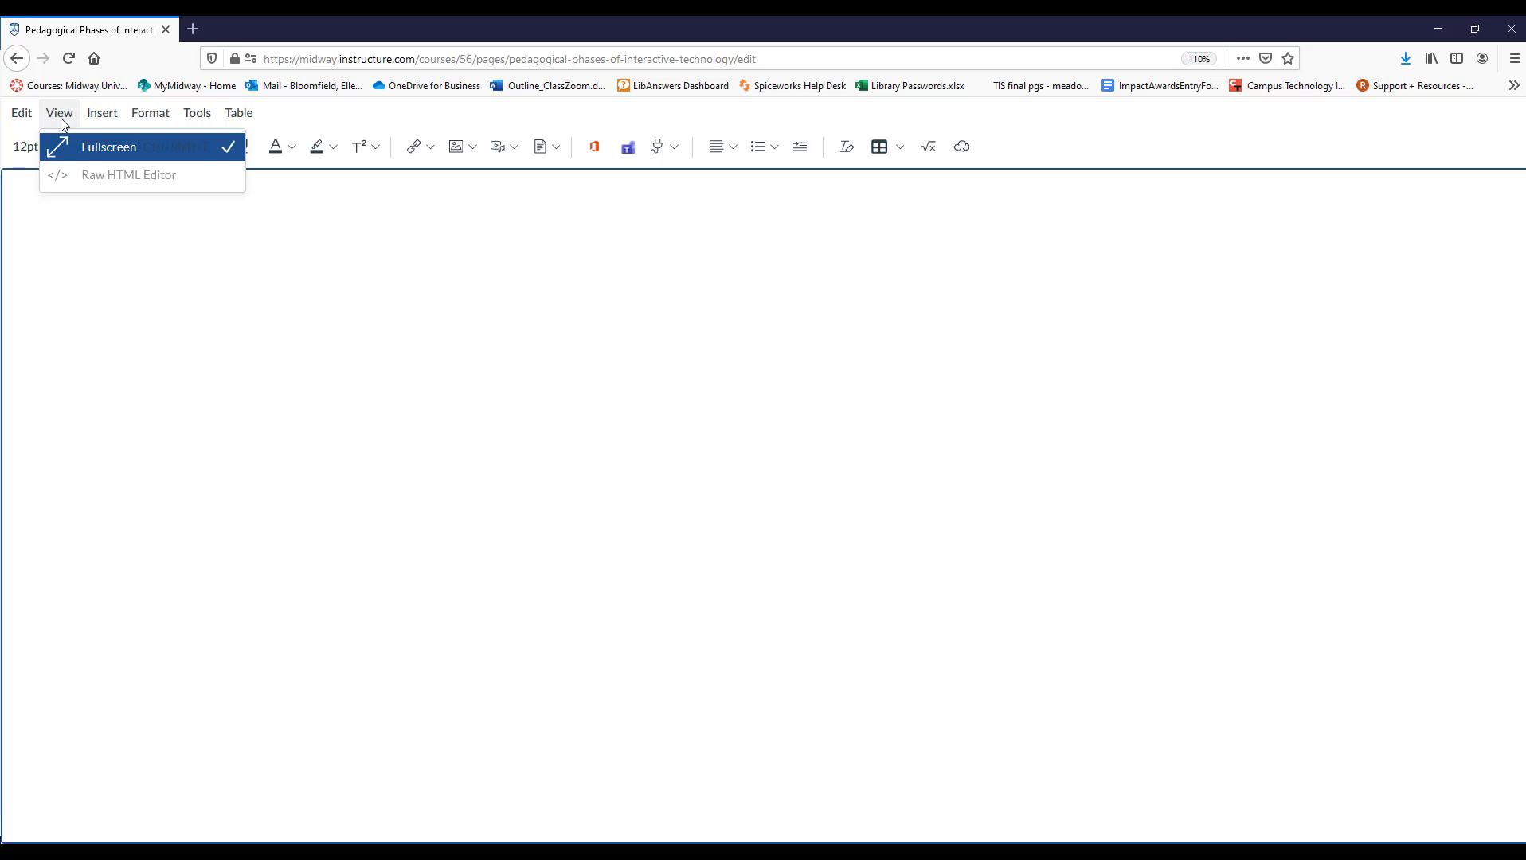
left_click(110, 156)
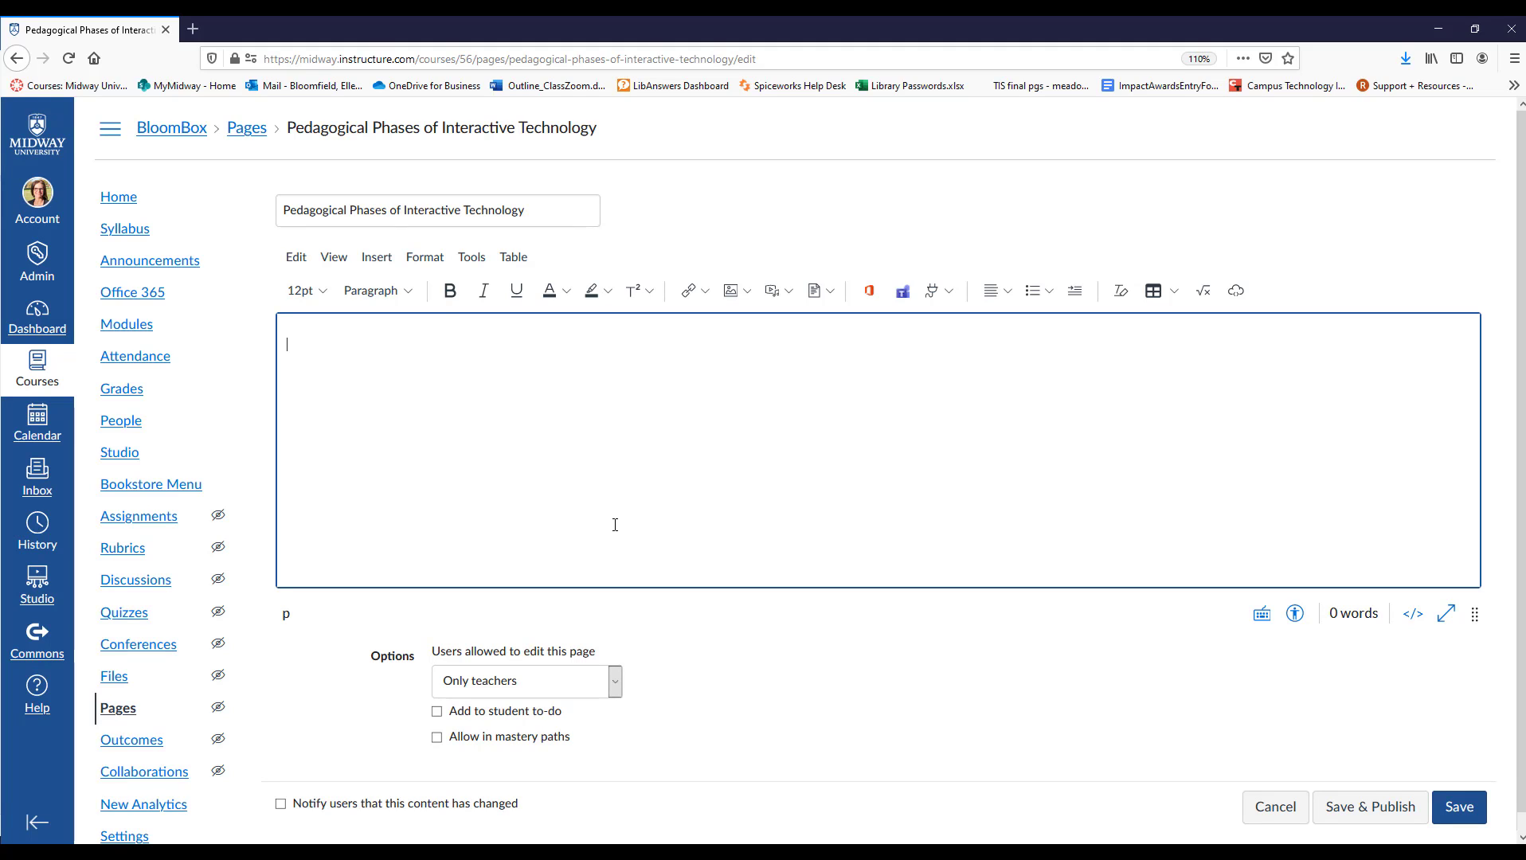
left_click_drag(260, 490, 220, 461)
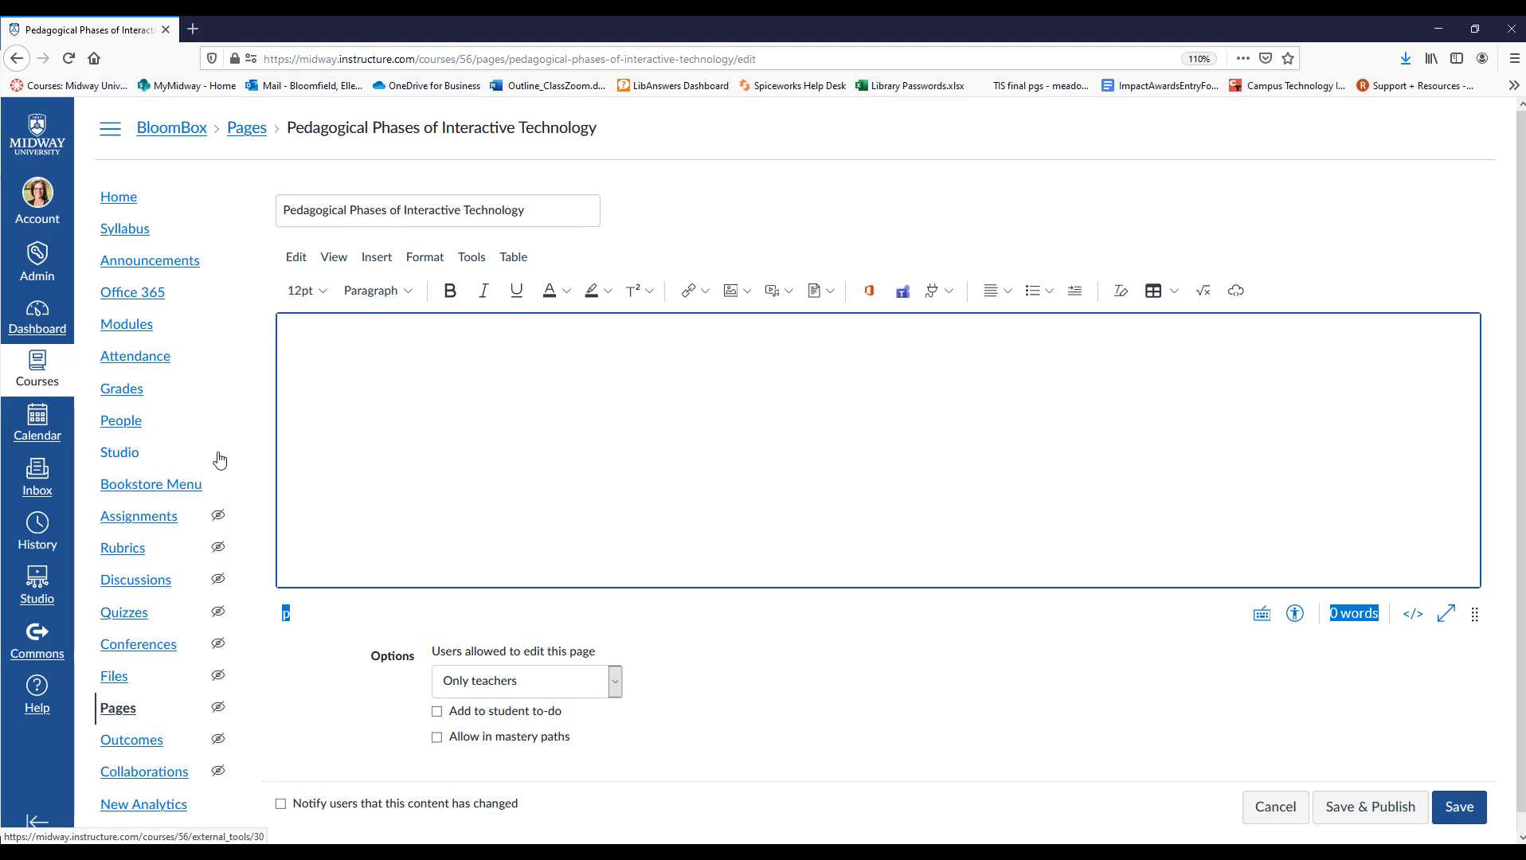
Examine the page editor's insert options for links, images, media and documents, including the upload, course and user sources.
left_click(382, 261)
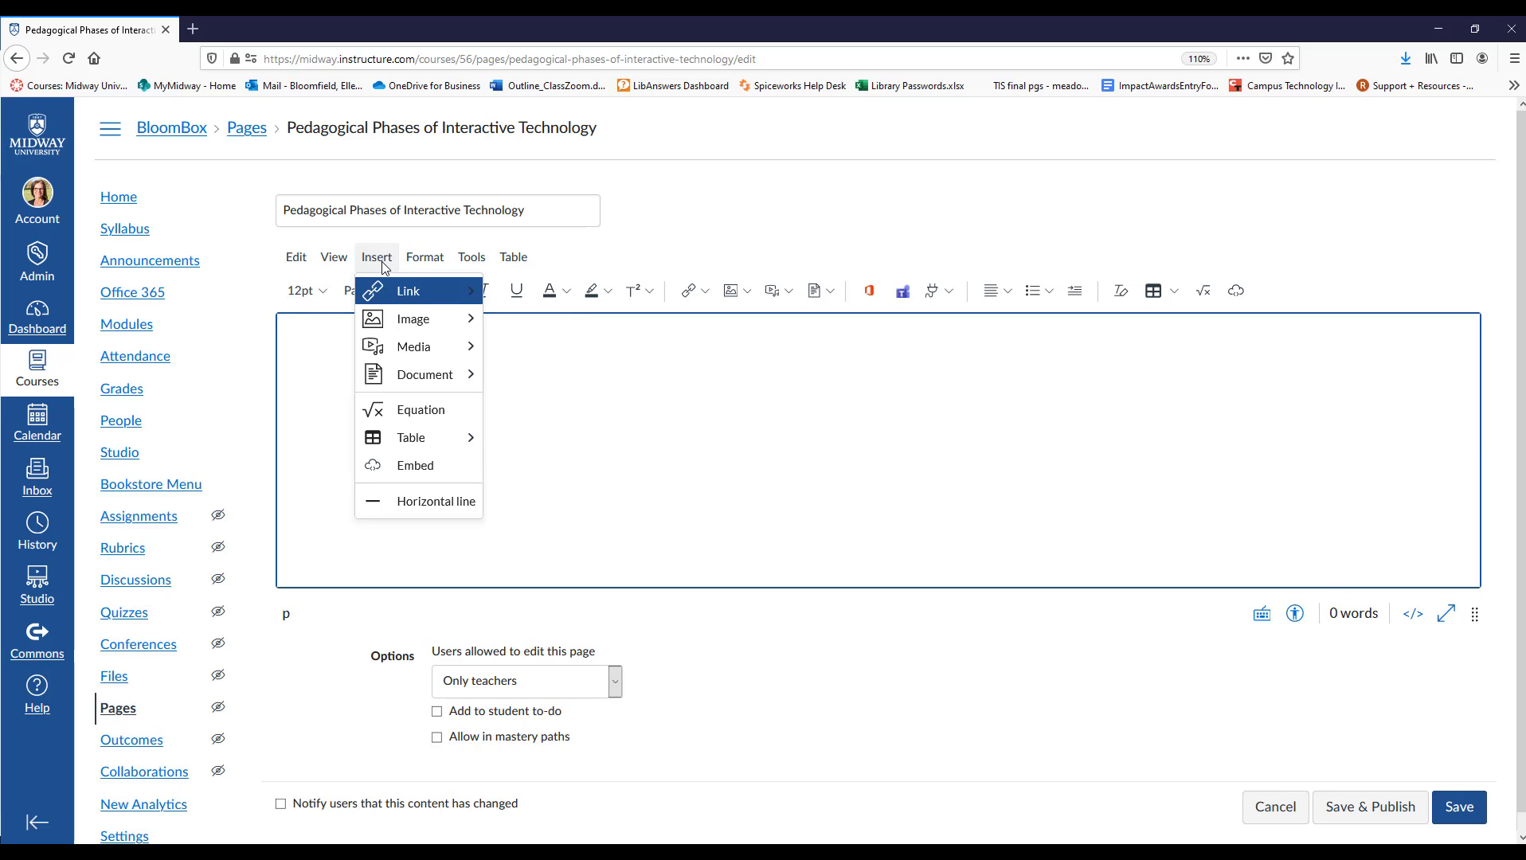
mouse_move(389, 292)
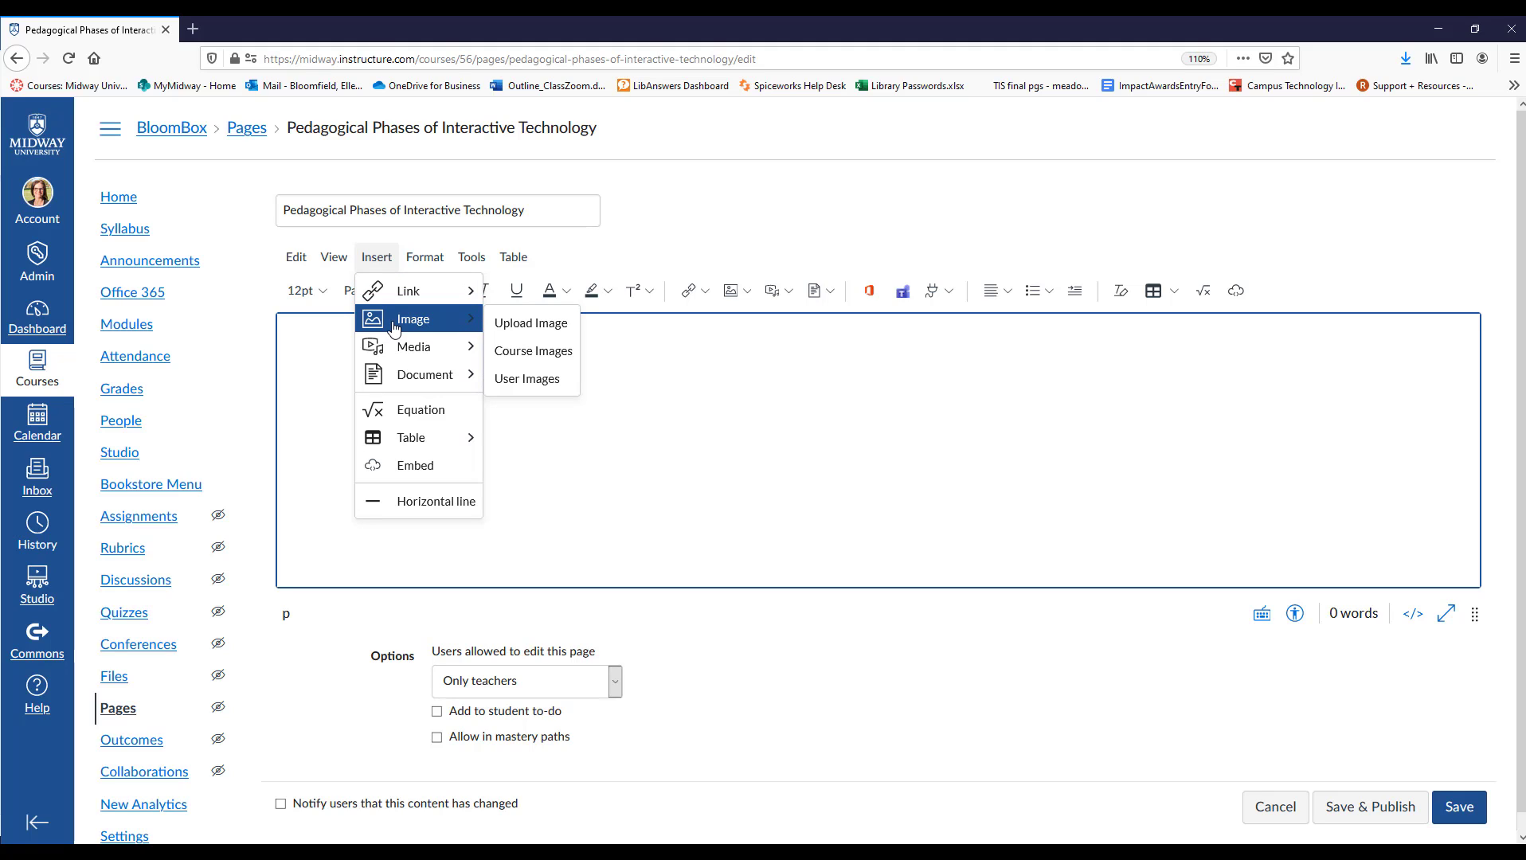
mouse_move(407, 351)
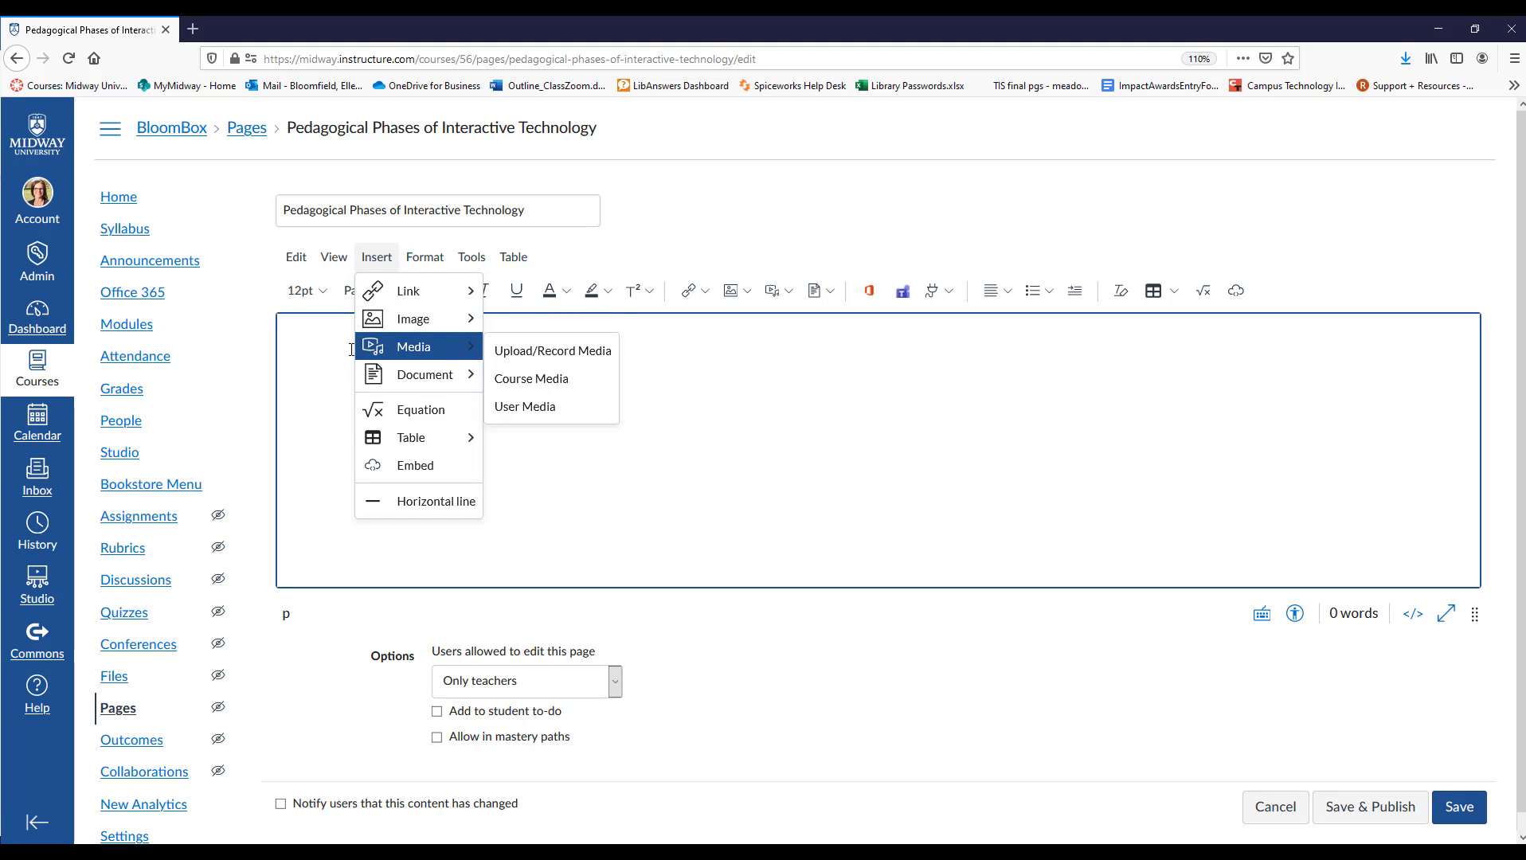
mouse_move(363, 384)
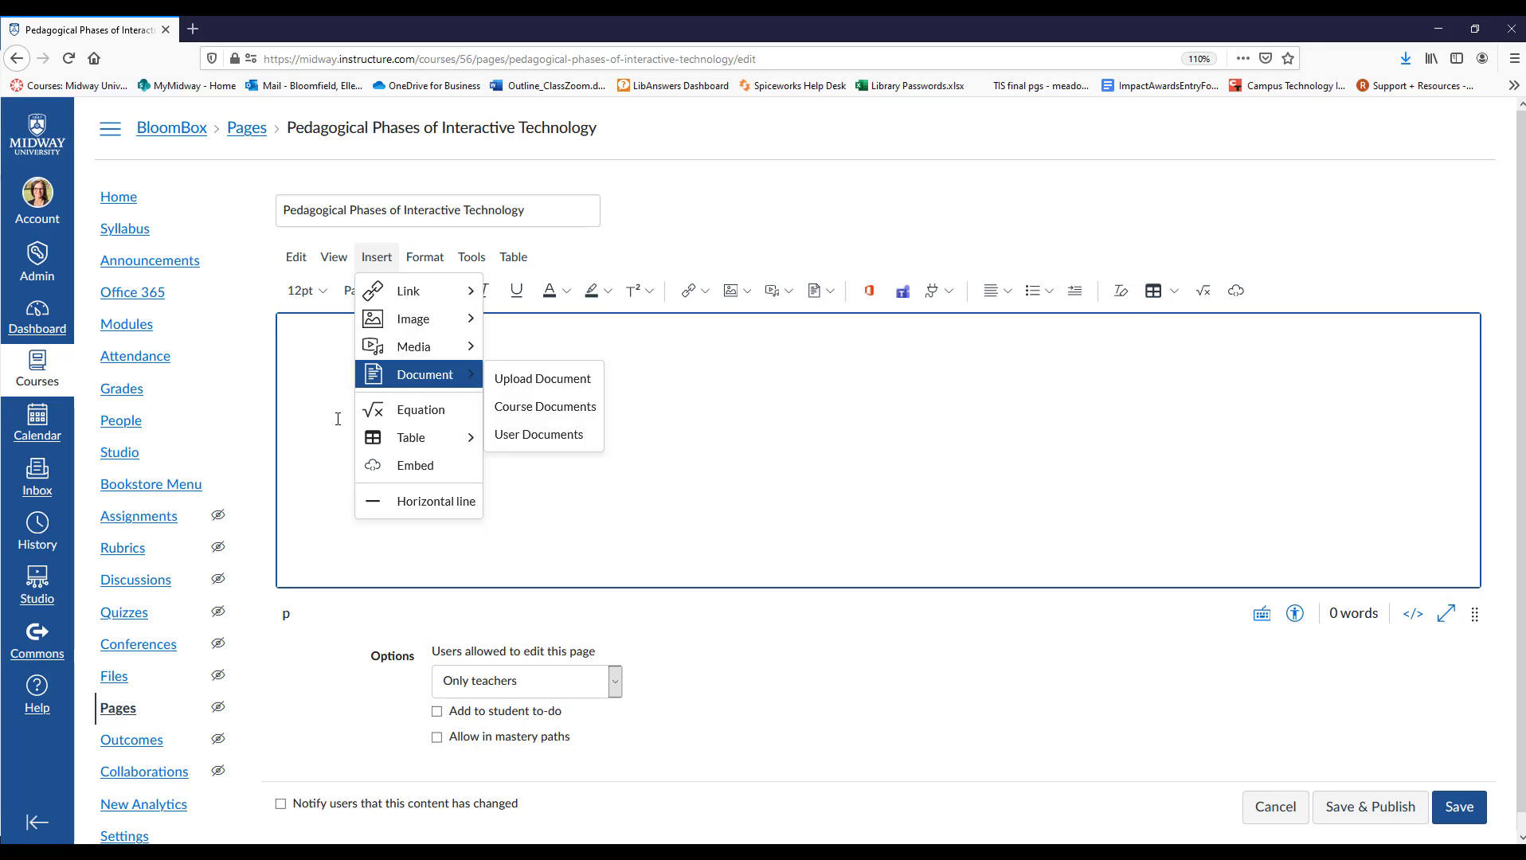
mouse_move(368, 450)
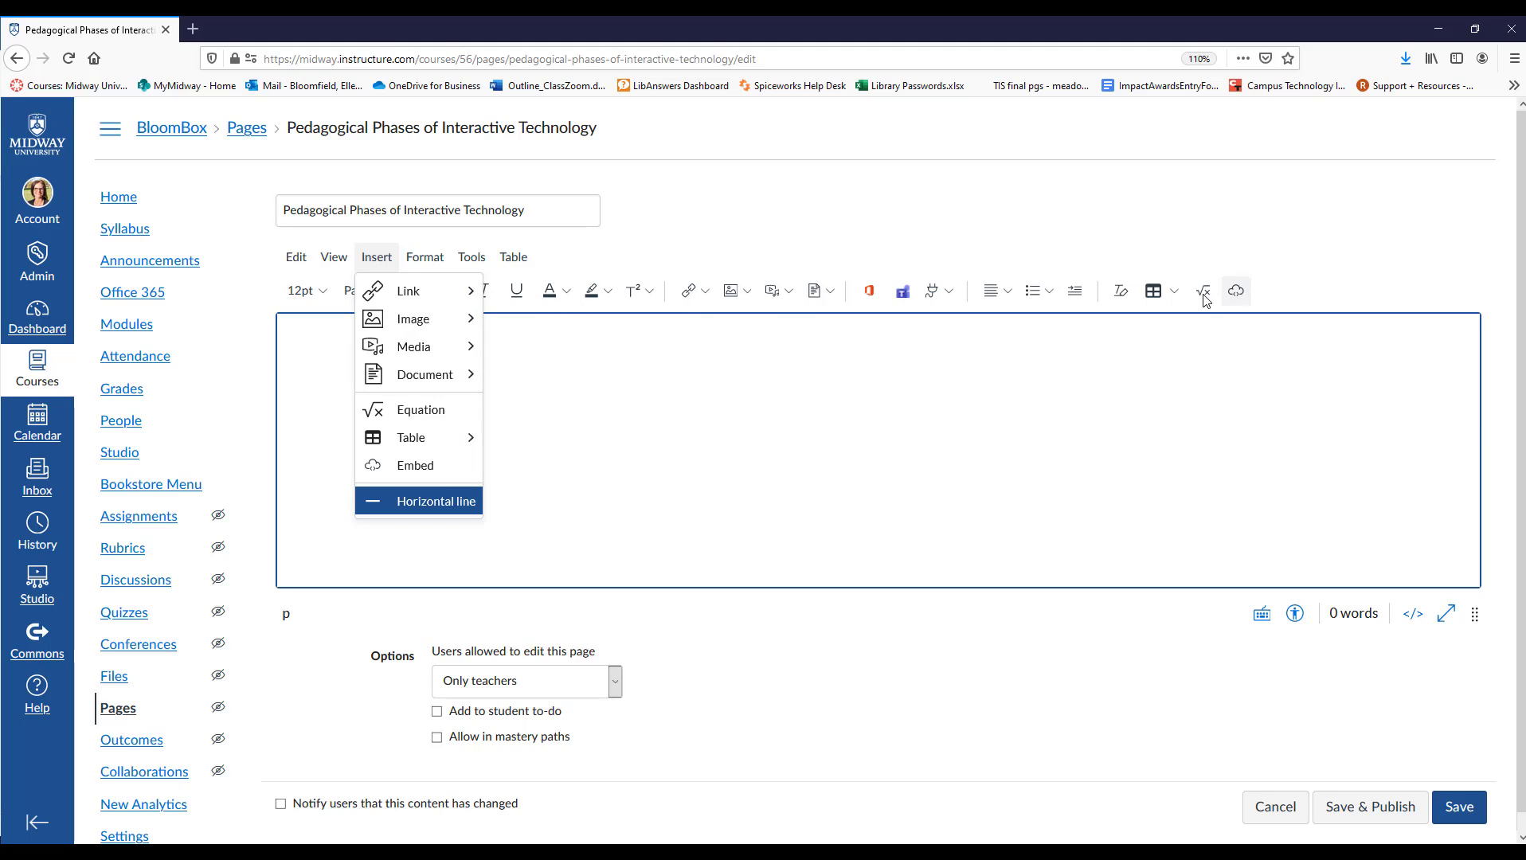
left_click(706, 293)
left_click(708, 295)
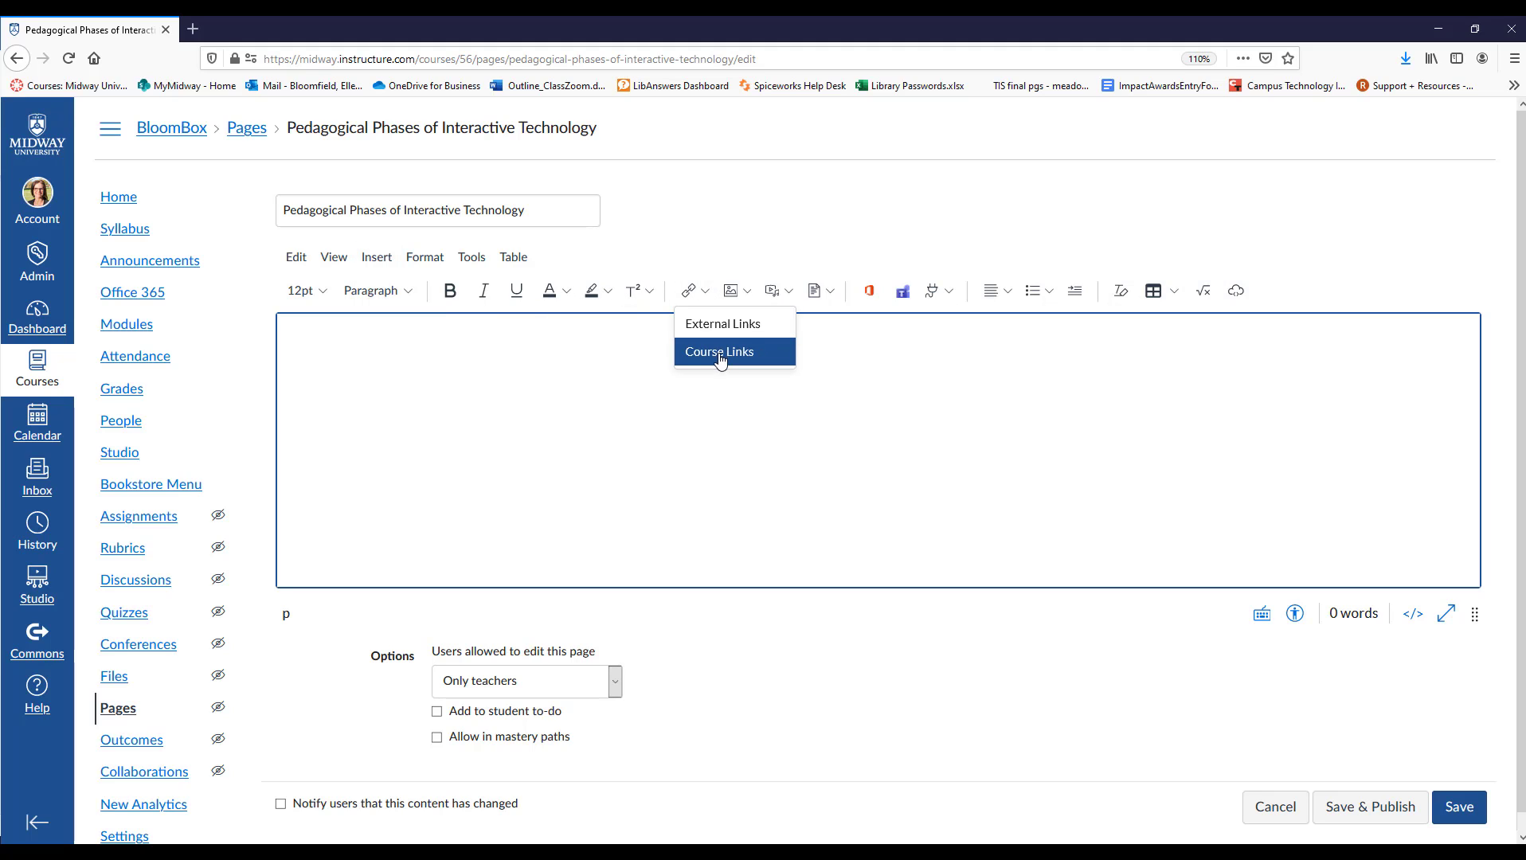
left_click(749, 292)
left_click(749, 292)
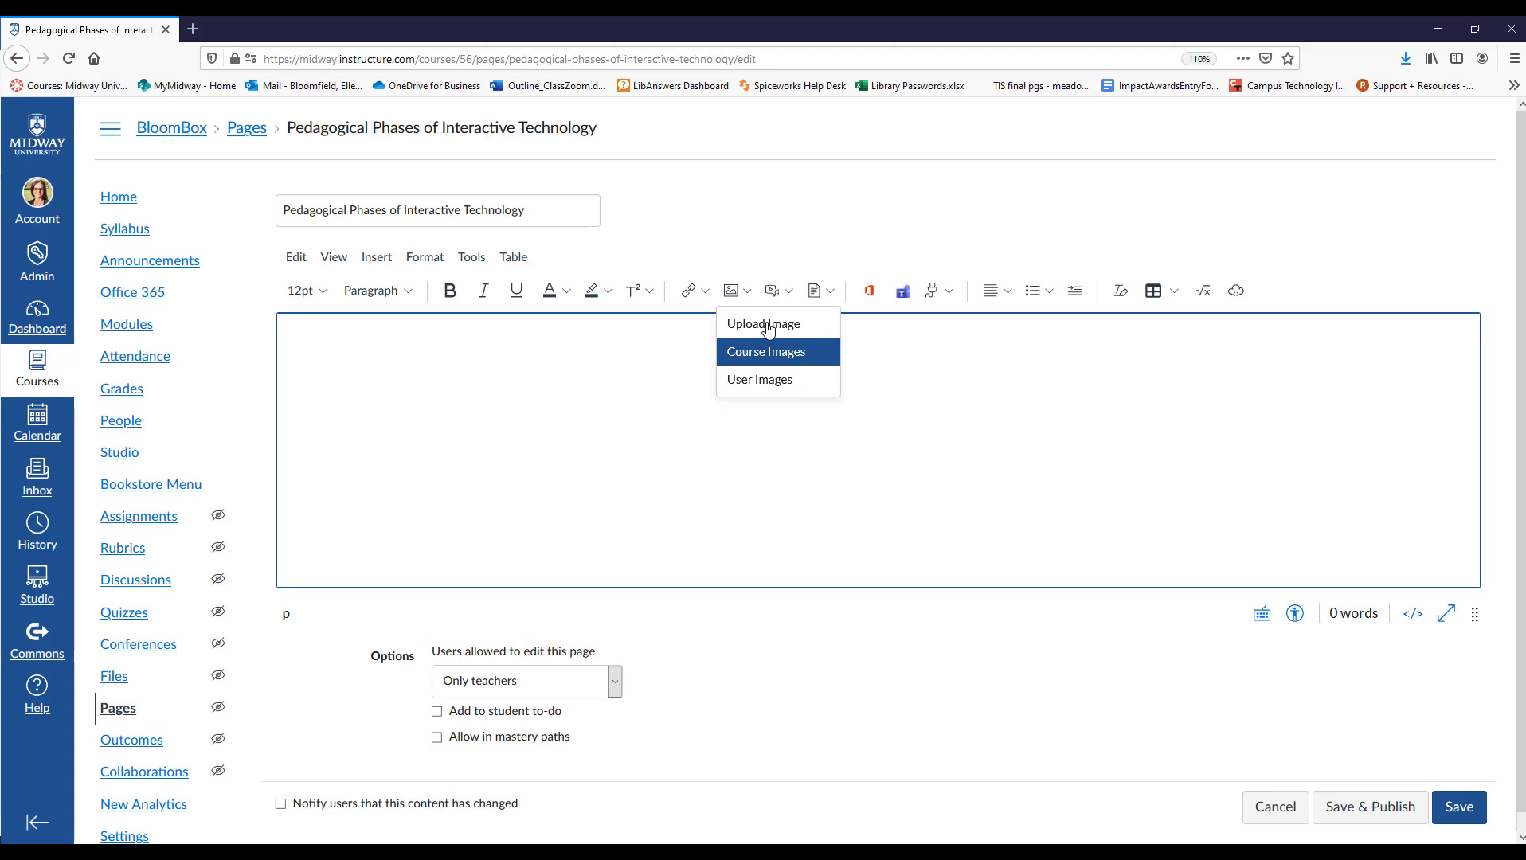
left_click(795, 296)
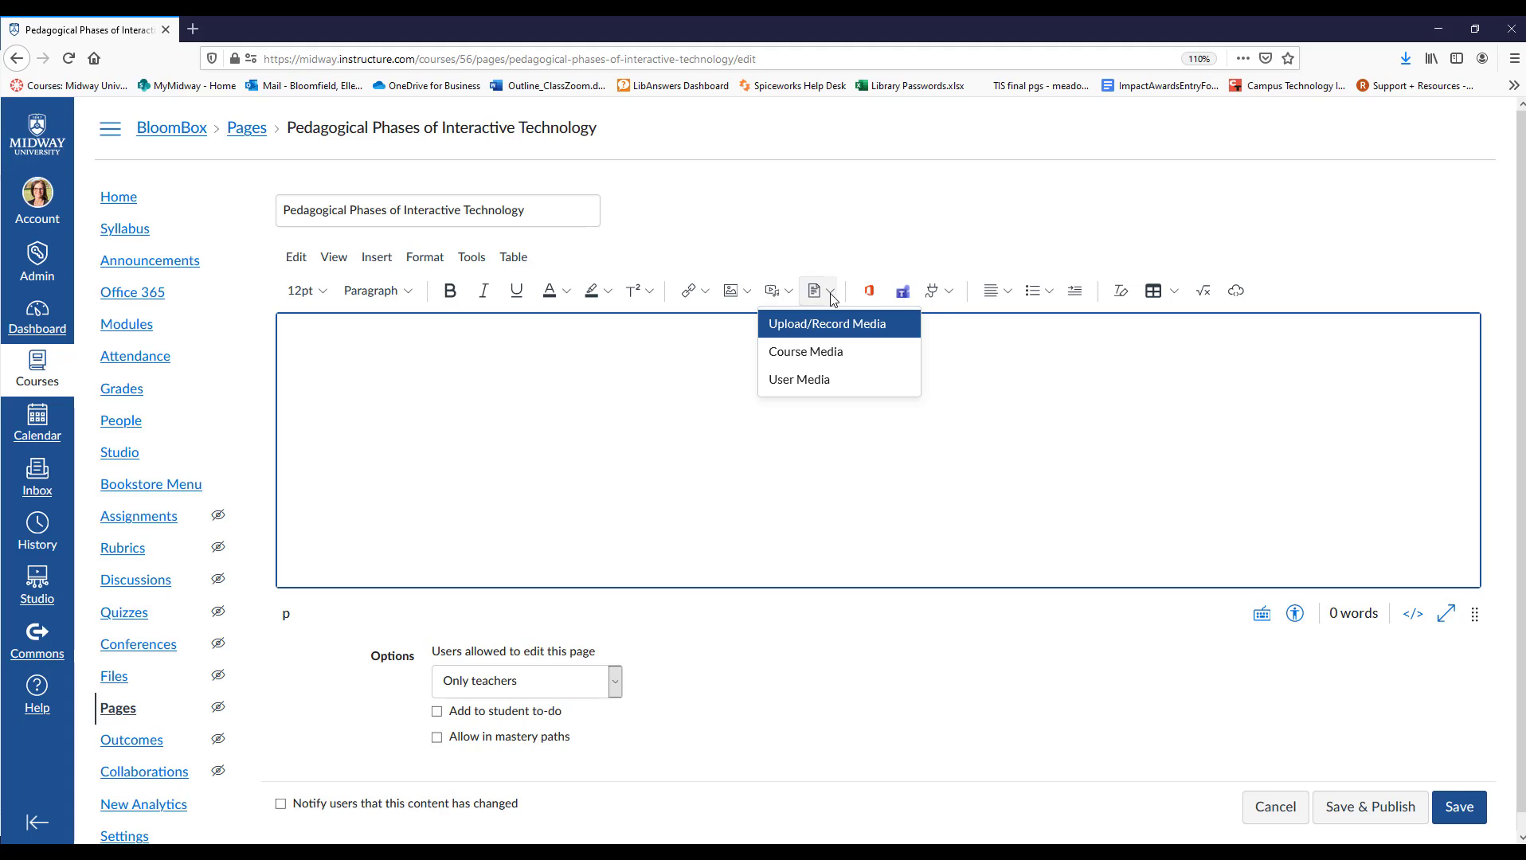
left_click(832, 296)
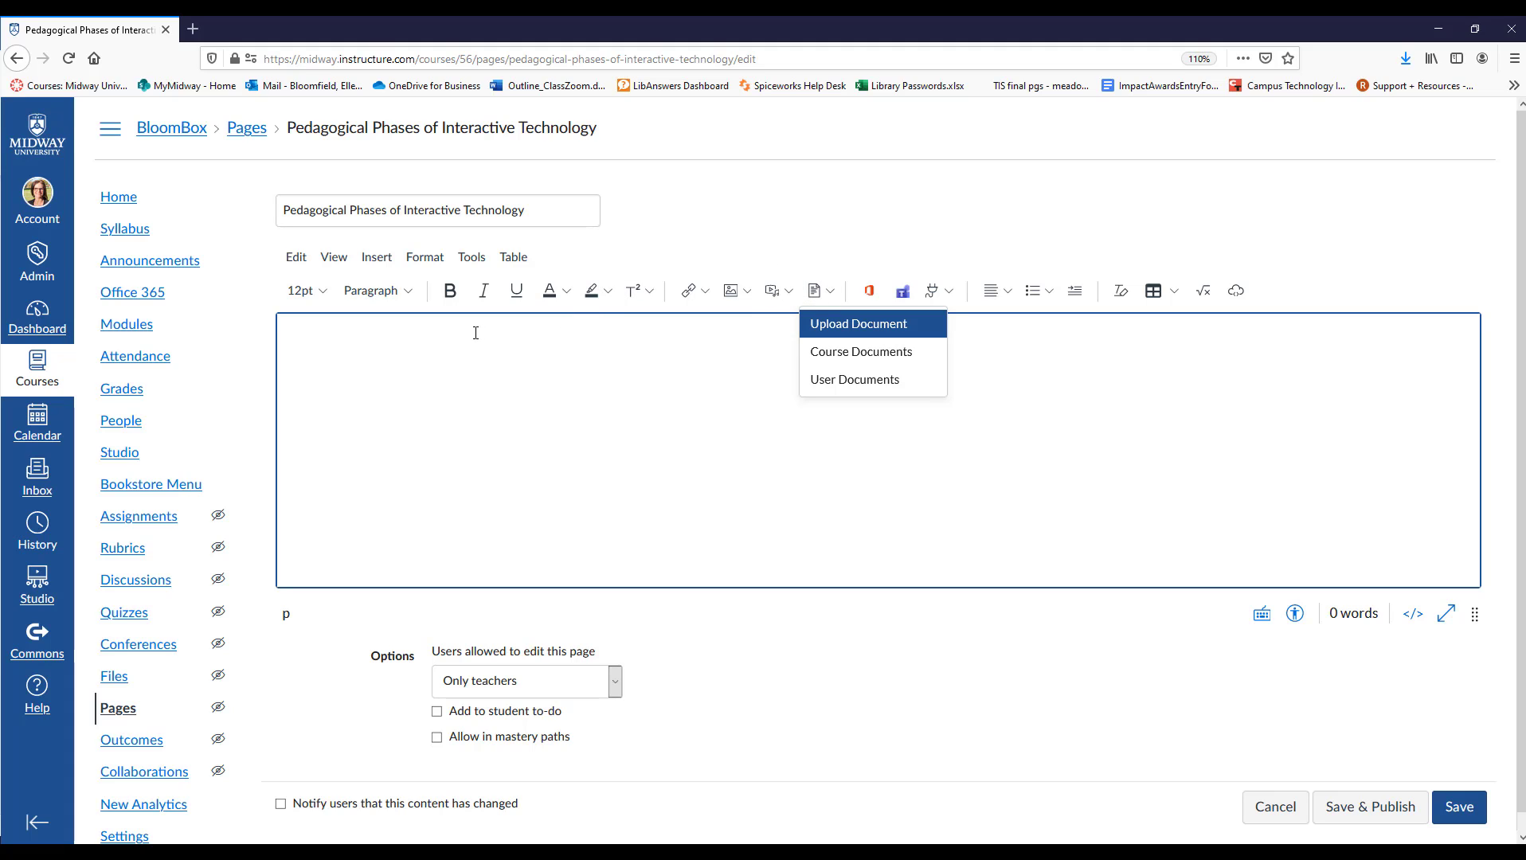
left_click(749, 225)
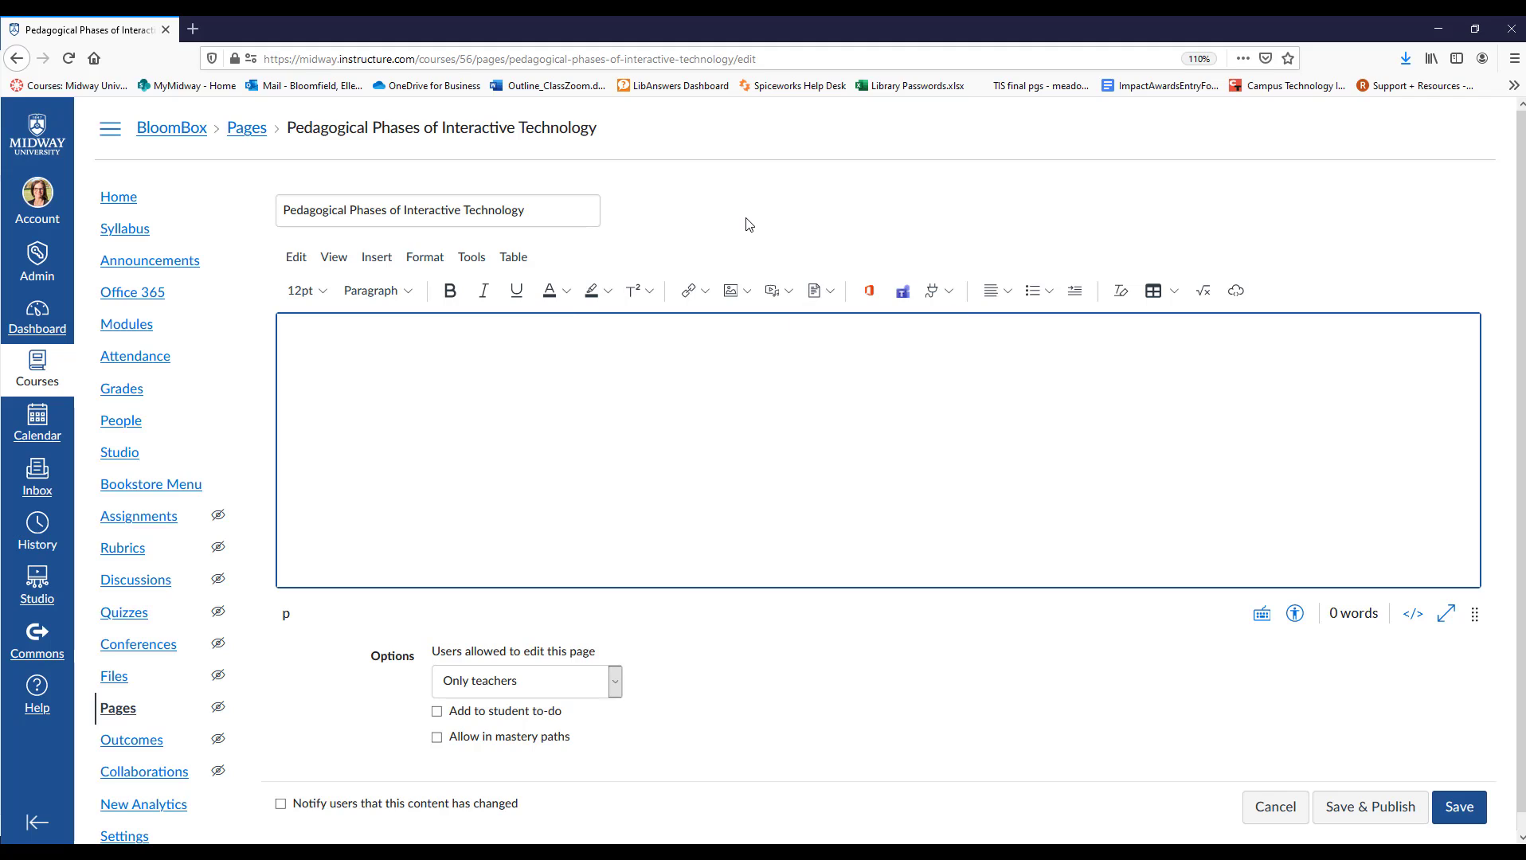
Examine the page editor's text formatting options, including font sizes, alignment, directionality and text color.
left_click(422, 261)
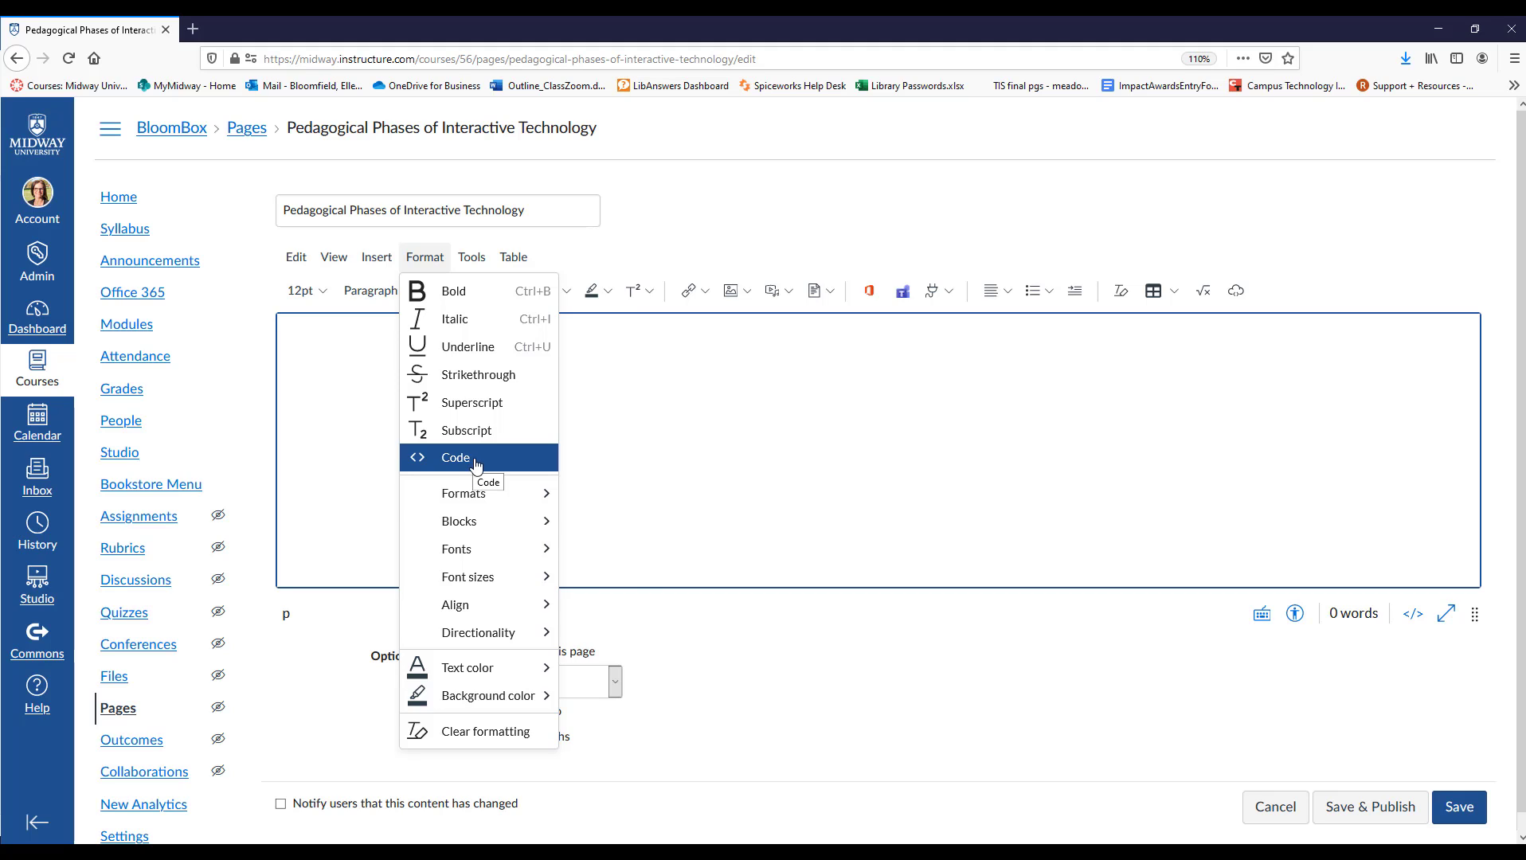
mouse_move(483, 496)
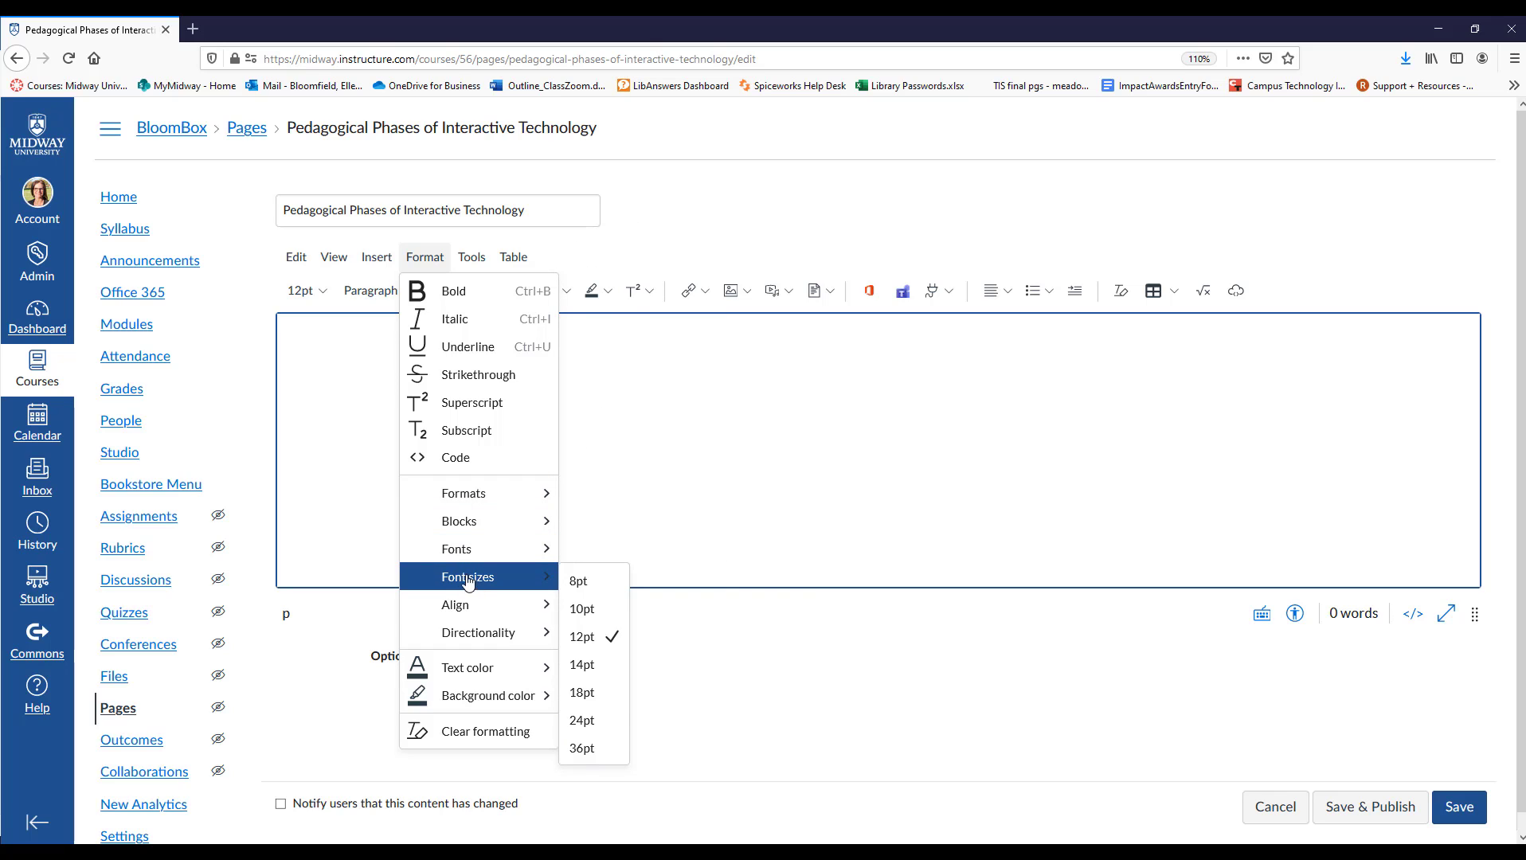
mouse_move(458, 607)
mouse_move(469, 635)
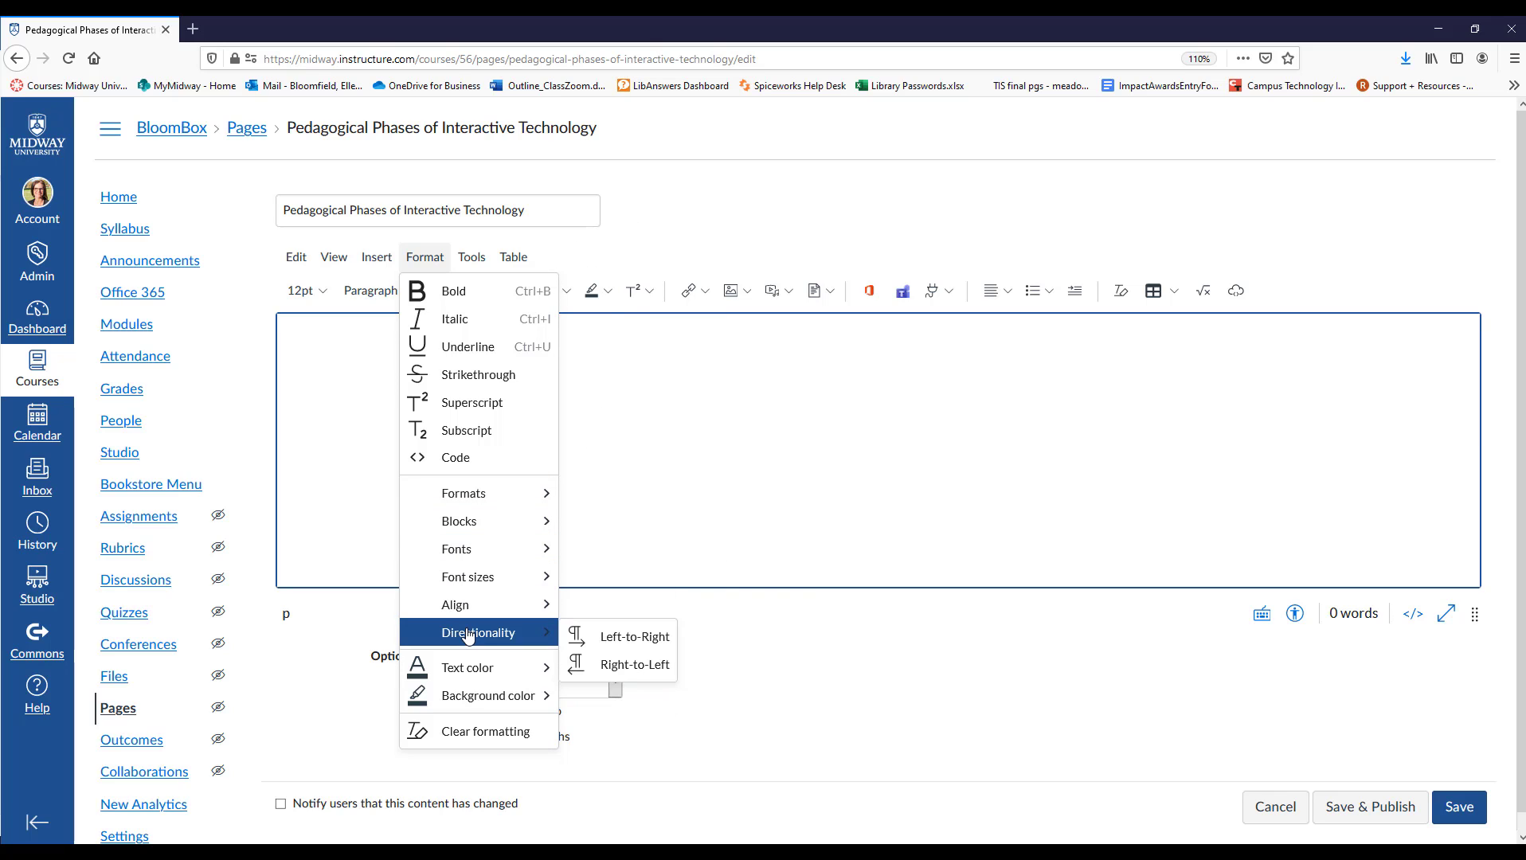
mouse_move(468, 671)
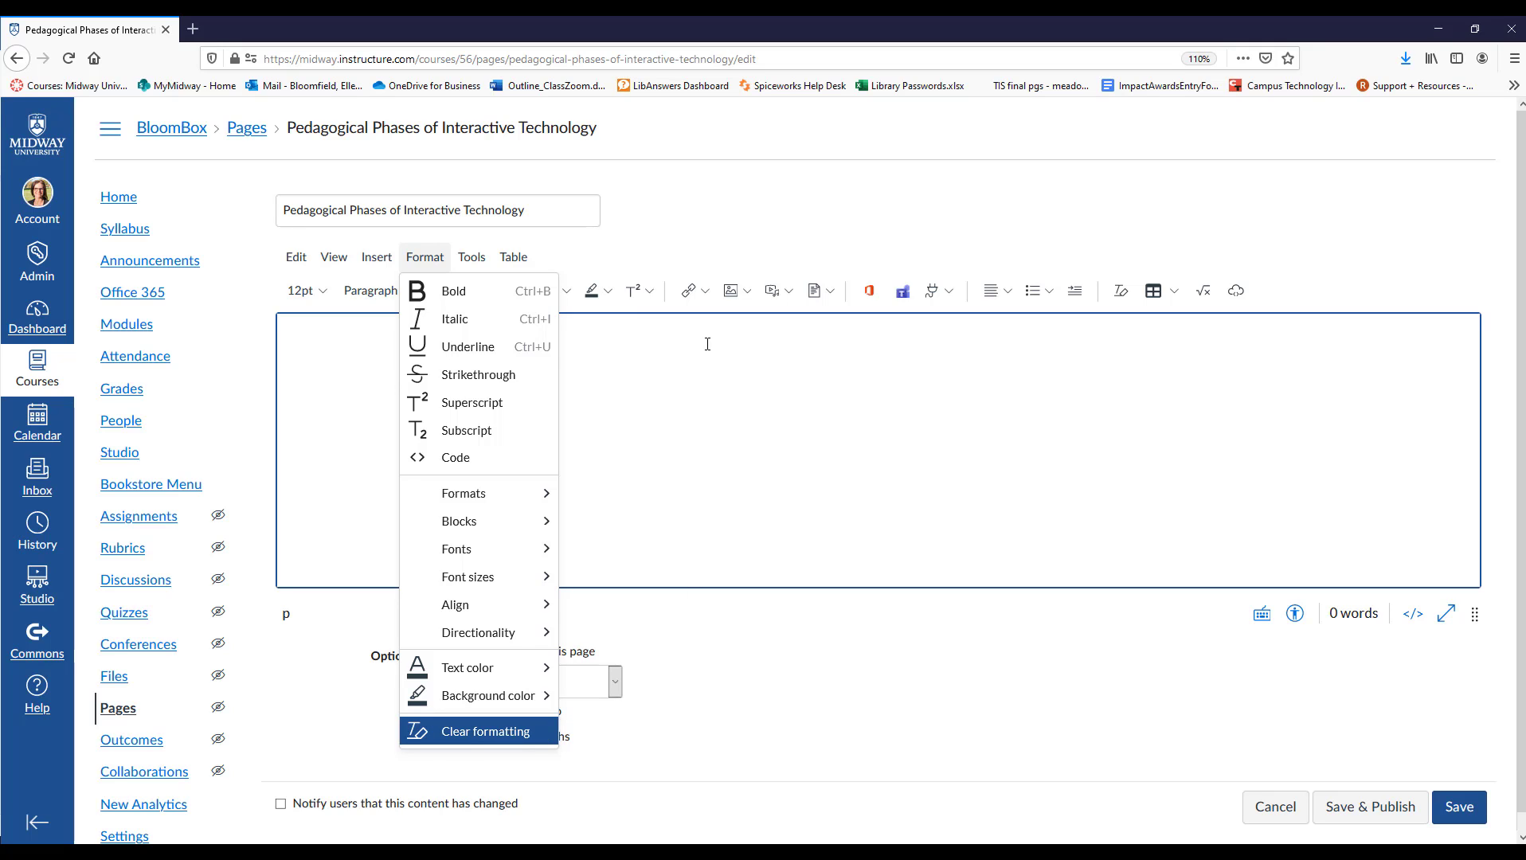
Examine the page editor's word count tool and the external apps available for the page.
left_click(471, 256)
left_click(384, 487)
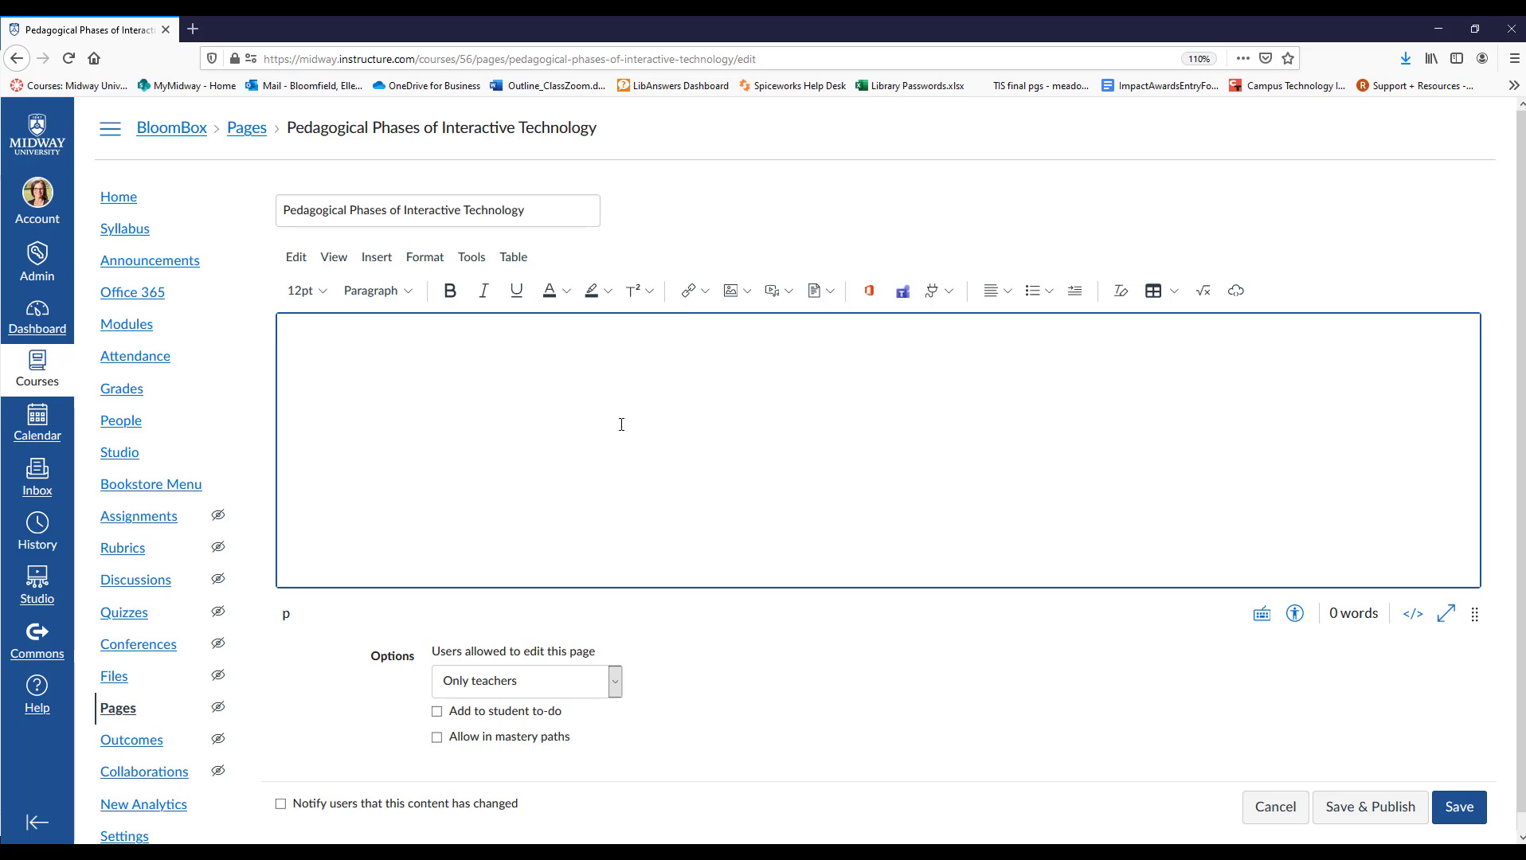
left_click(470, 263)
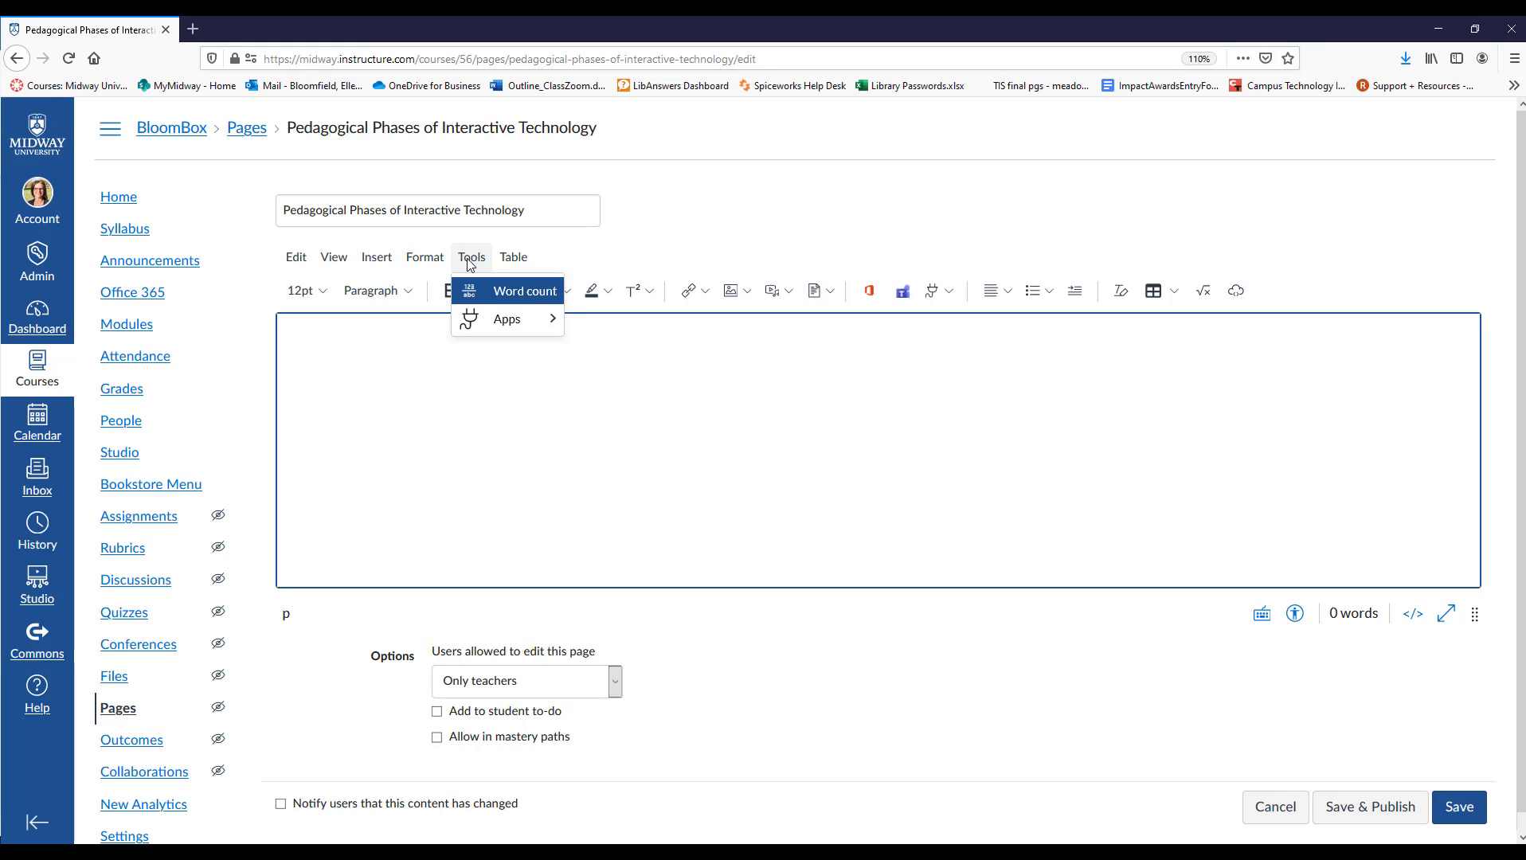
mouse_move(508, 319)
left_click(478, 536)
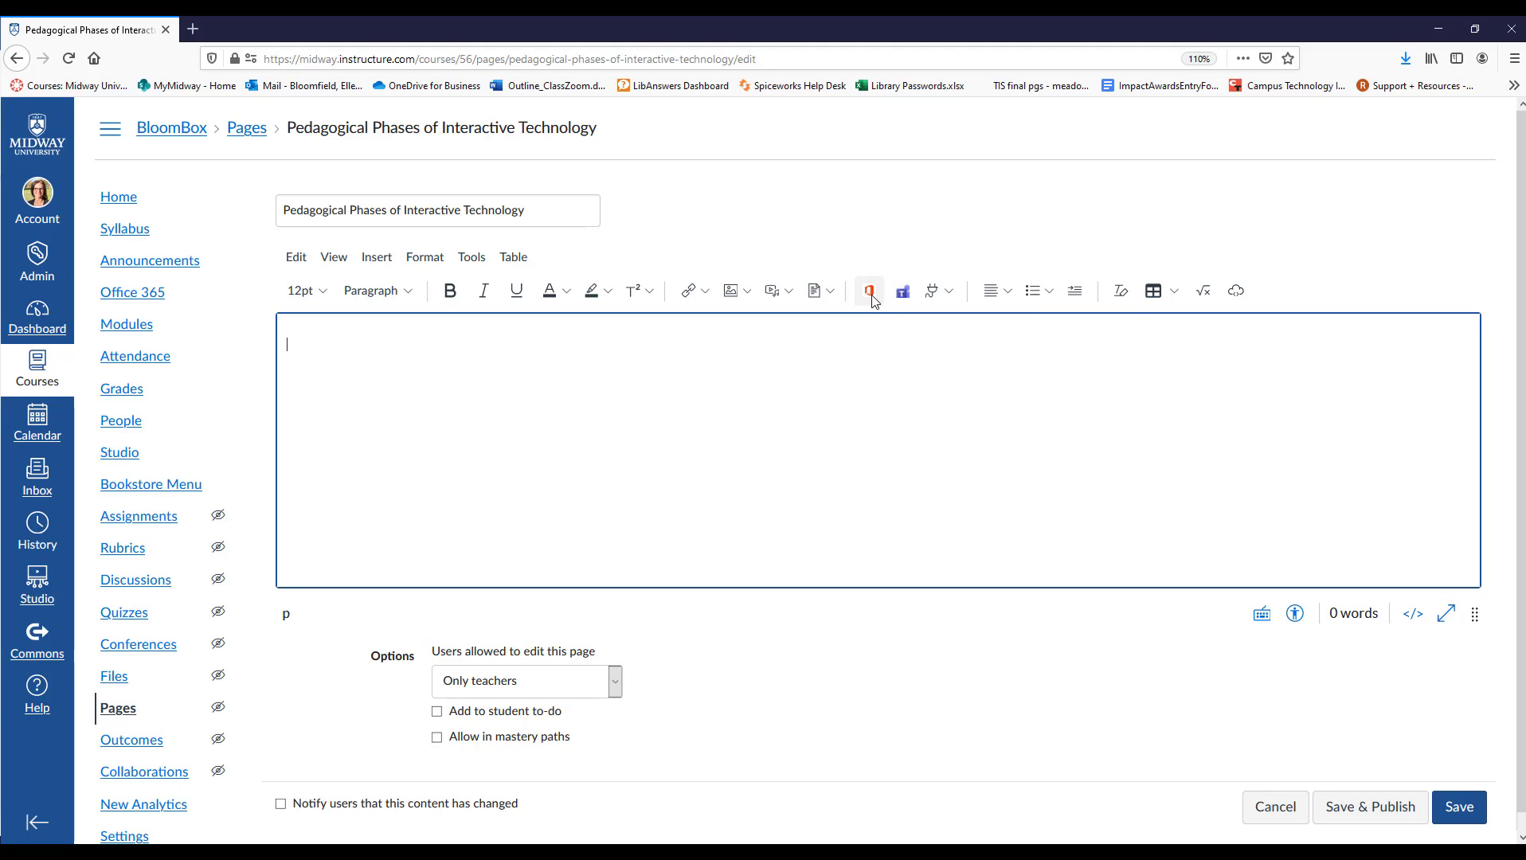
left_click(951, 292)
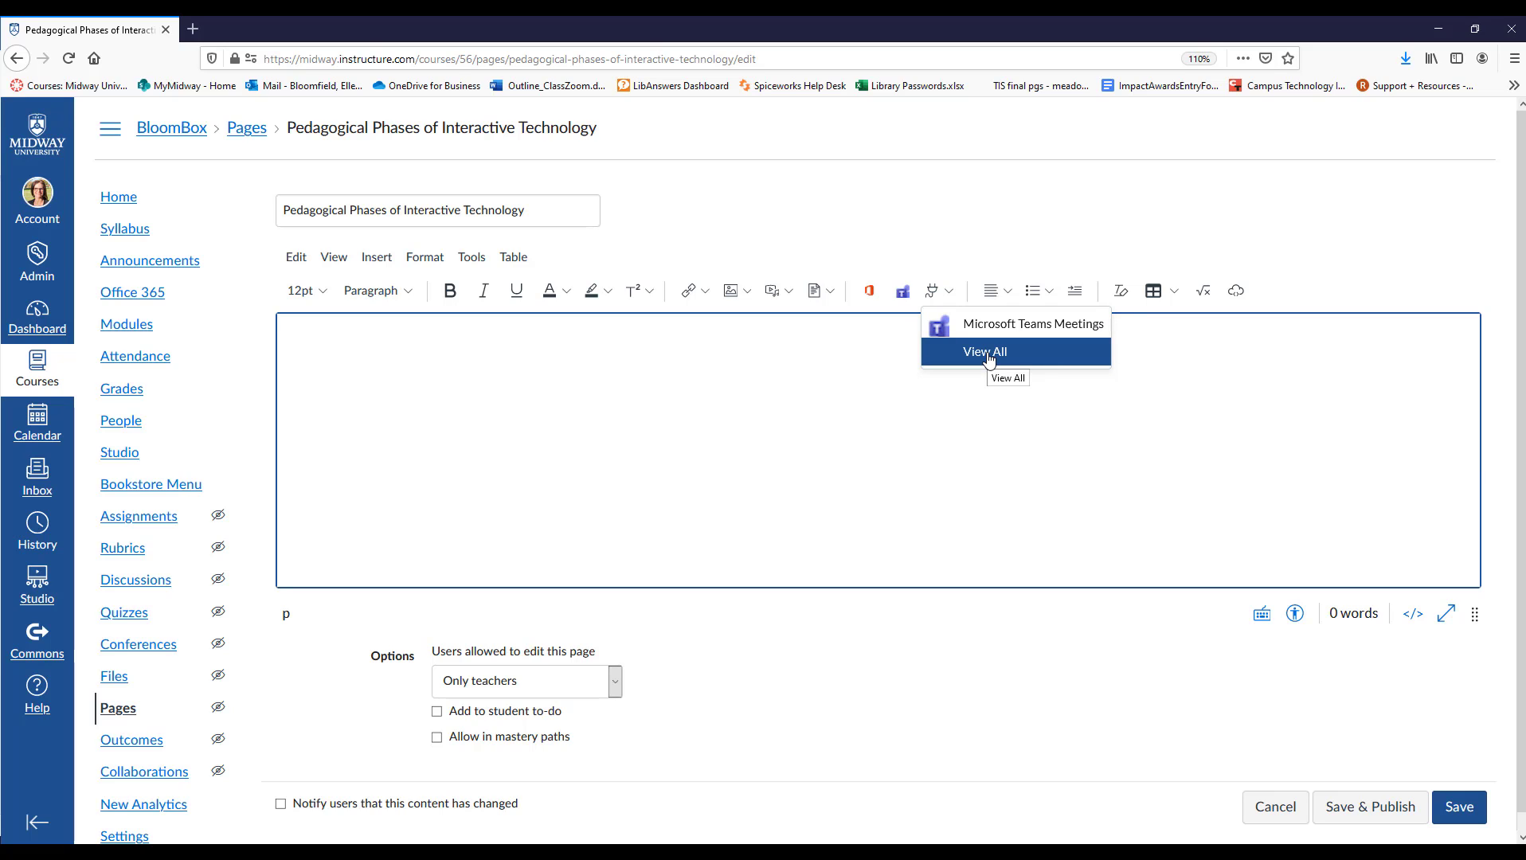
left_click(1014, 650)
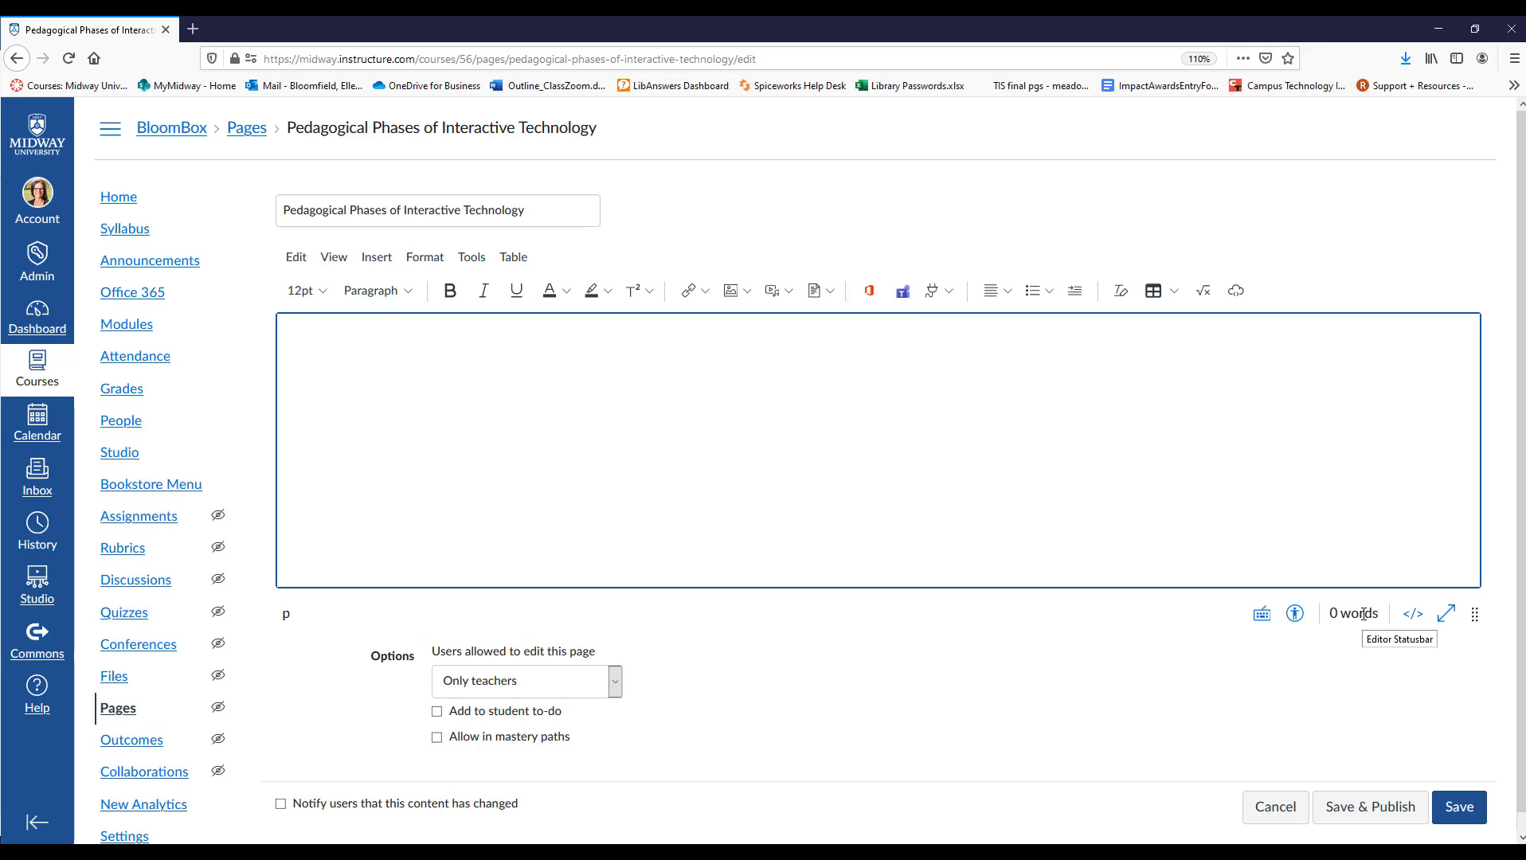
Examine the page editor's table and cell options and the available bulleted and numbered list styles.
left_click(514, 259)
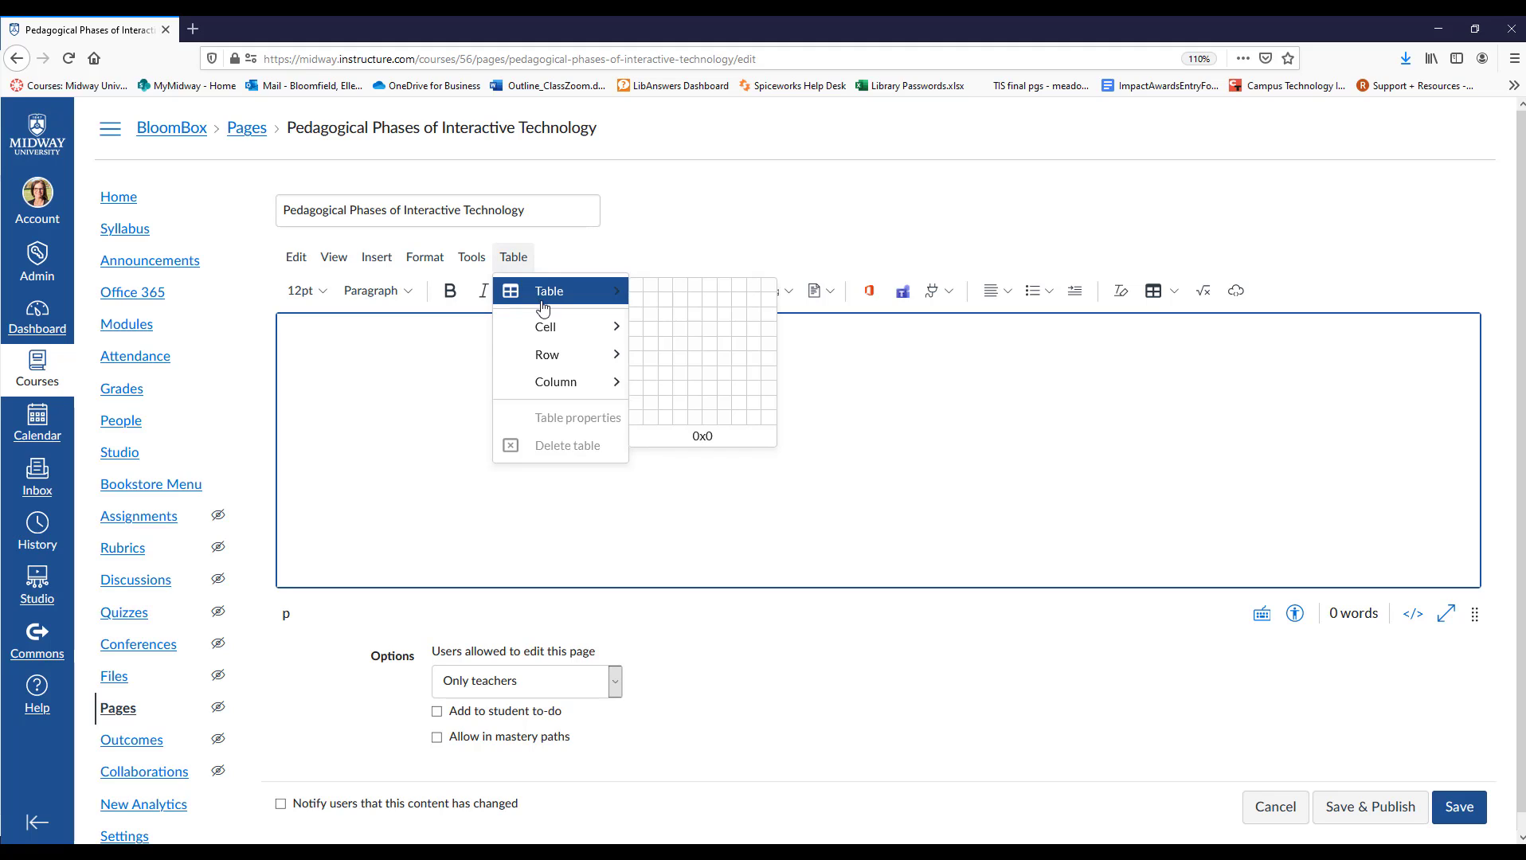
mouse_move(586, 320)
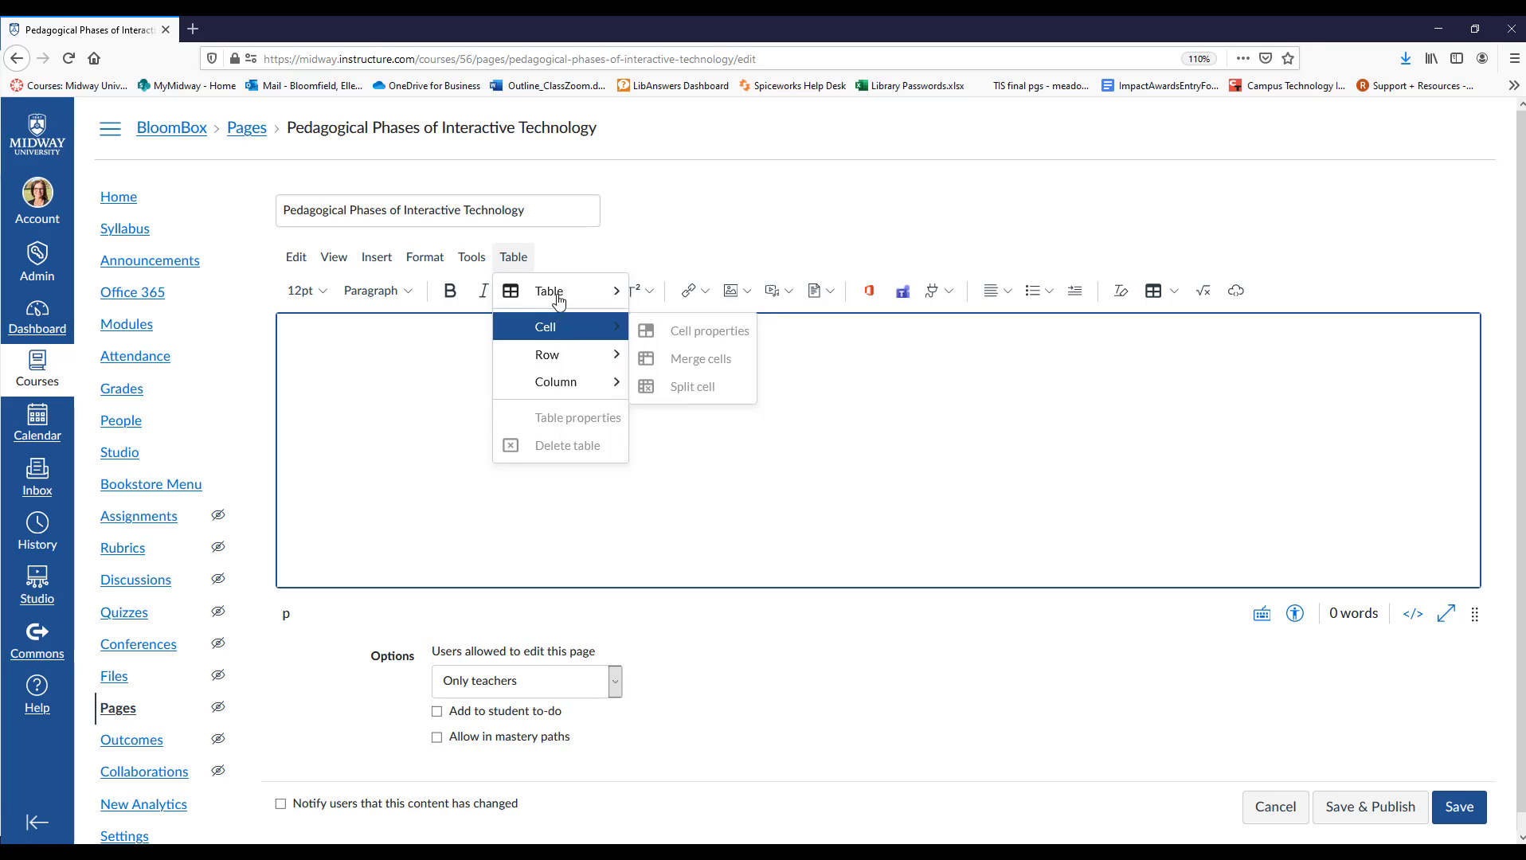
mouse_move(561, 292)
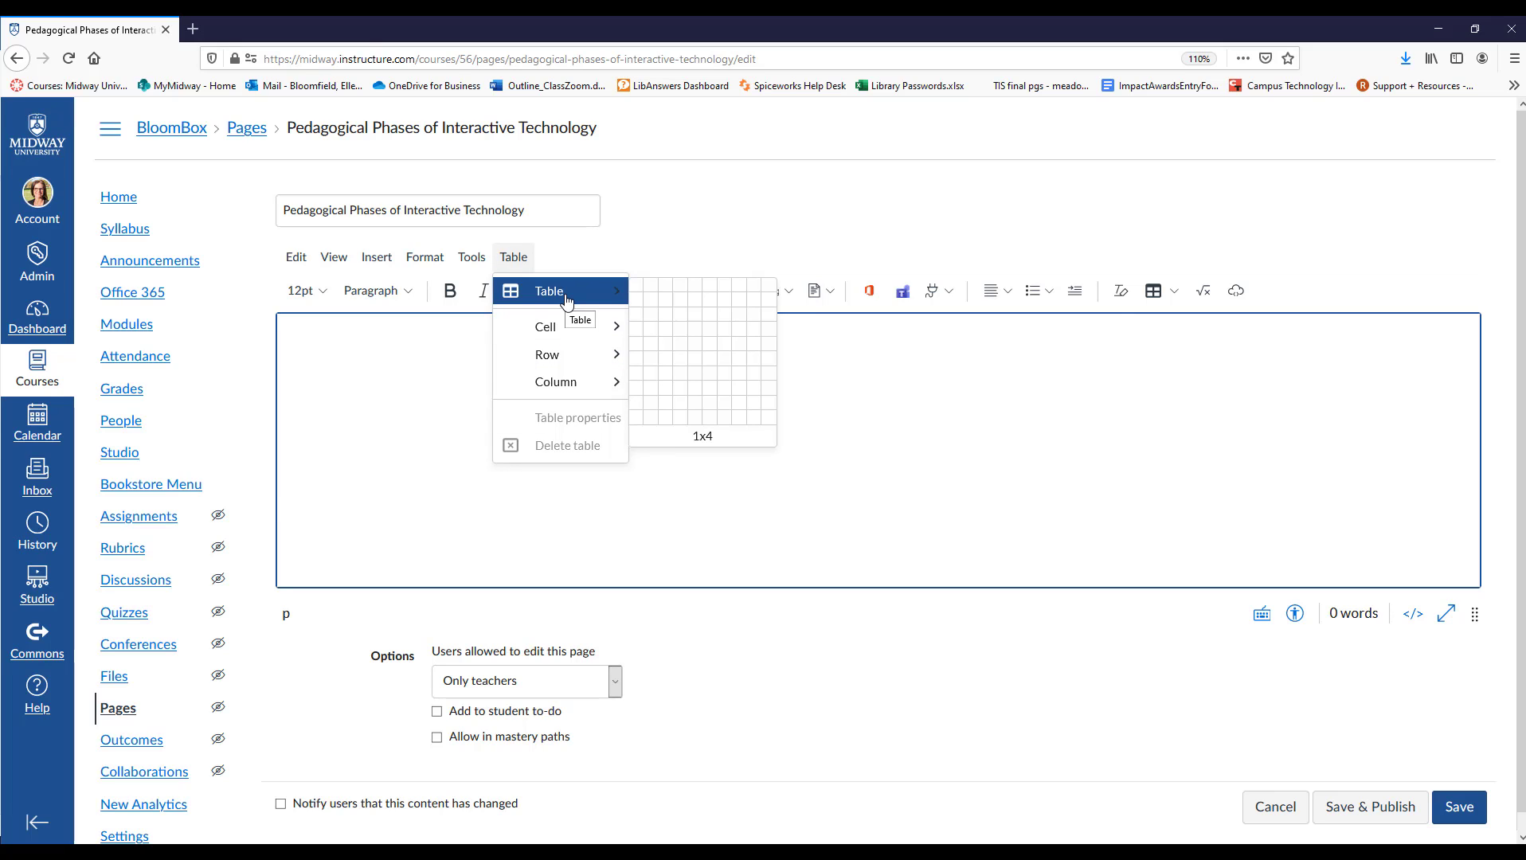
left_click(279, 497)
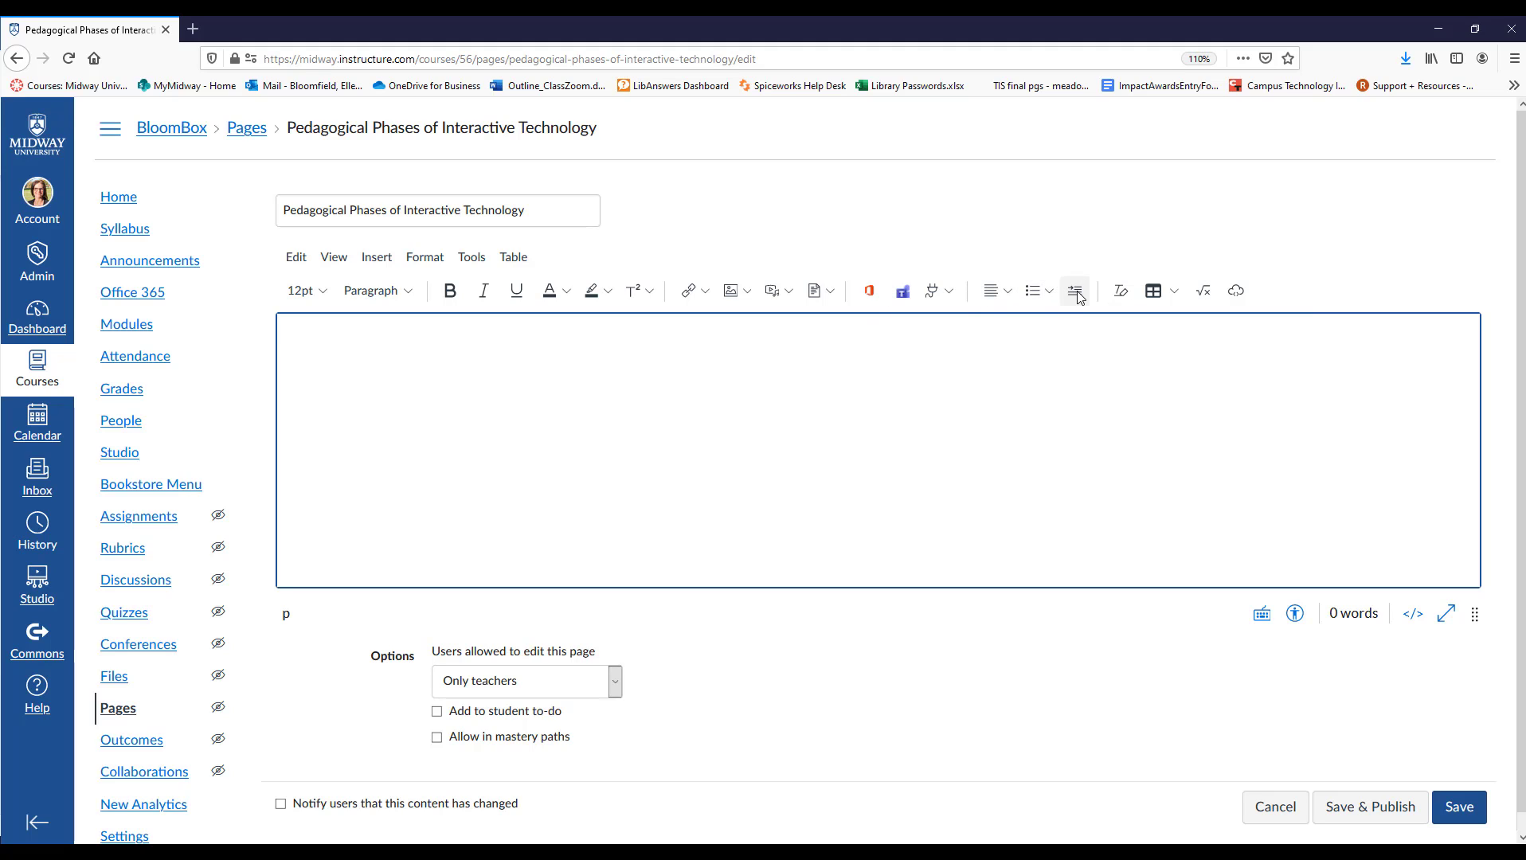
left_click(1052, 292)
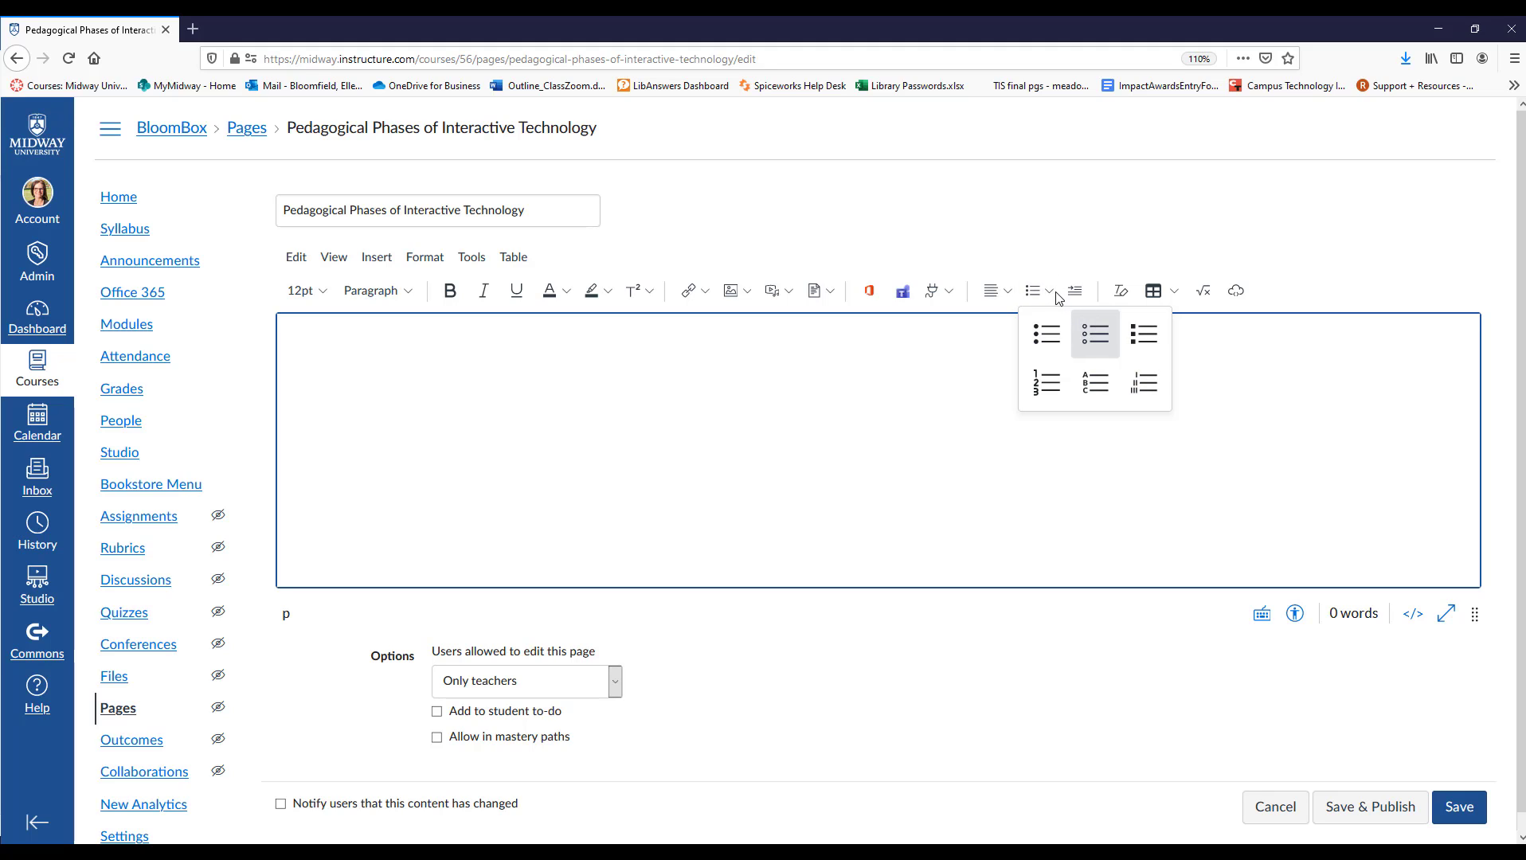
left_click(1045, 294)
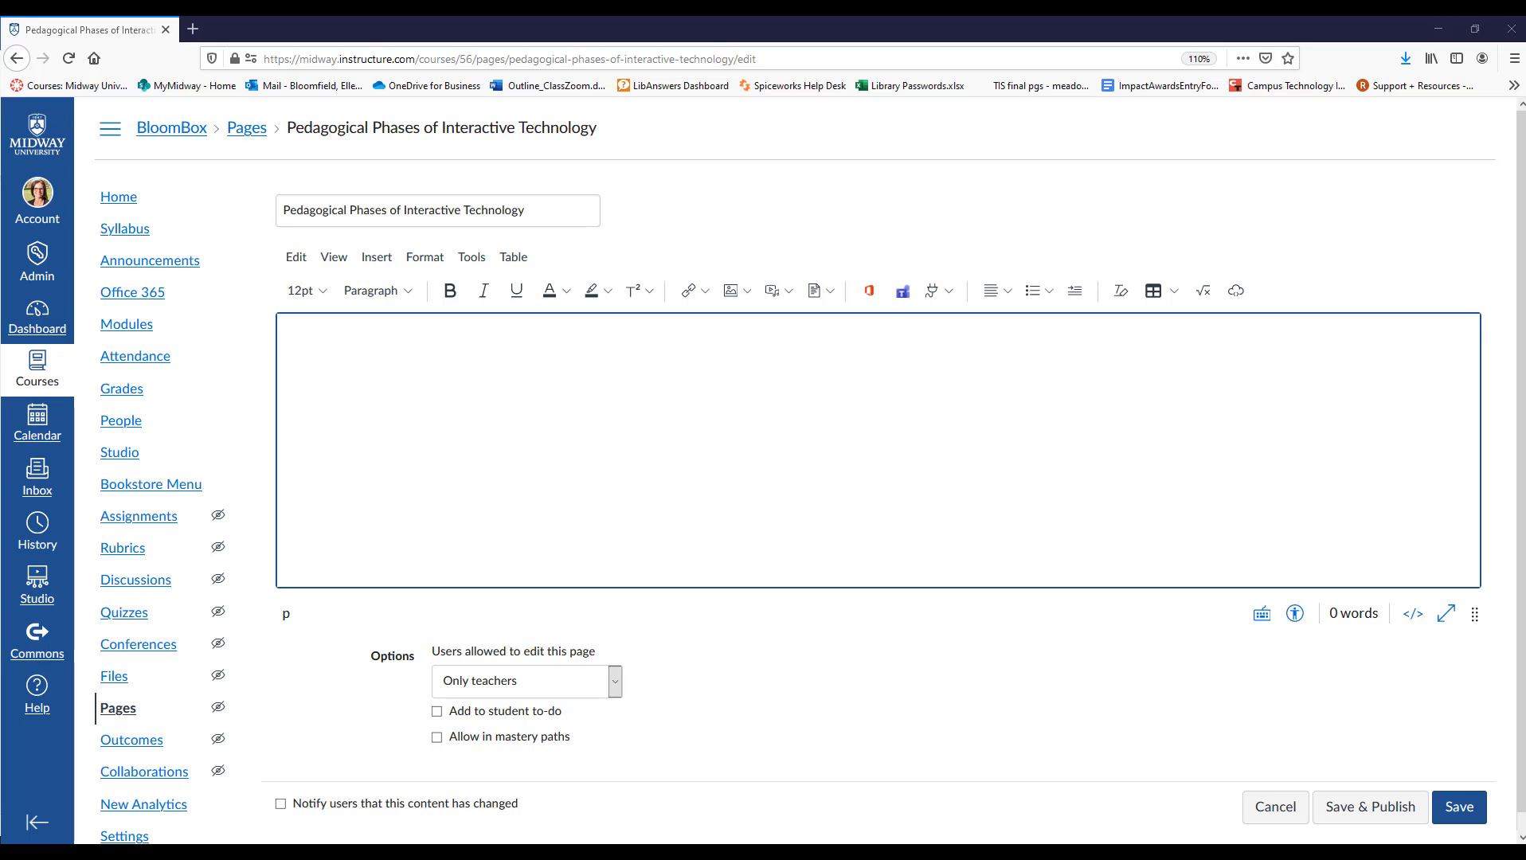
Paste "Strategies for Designing Interactivity in Your Course" into the page body and format it as Heading 3.
type("Strategies for Designing Interactivity in Your Course.")
key("BackSpace")
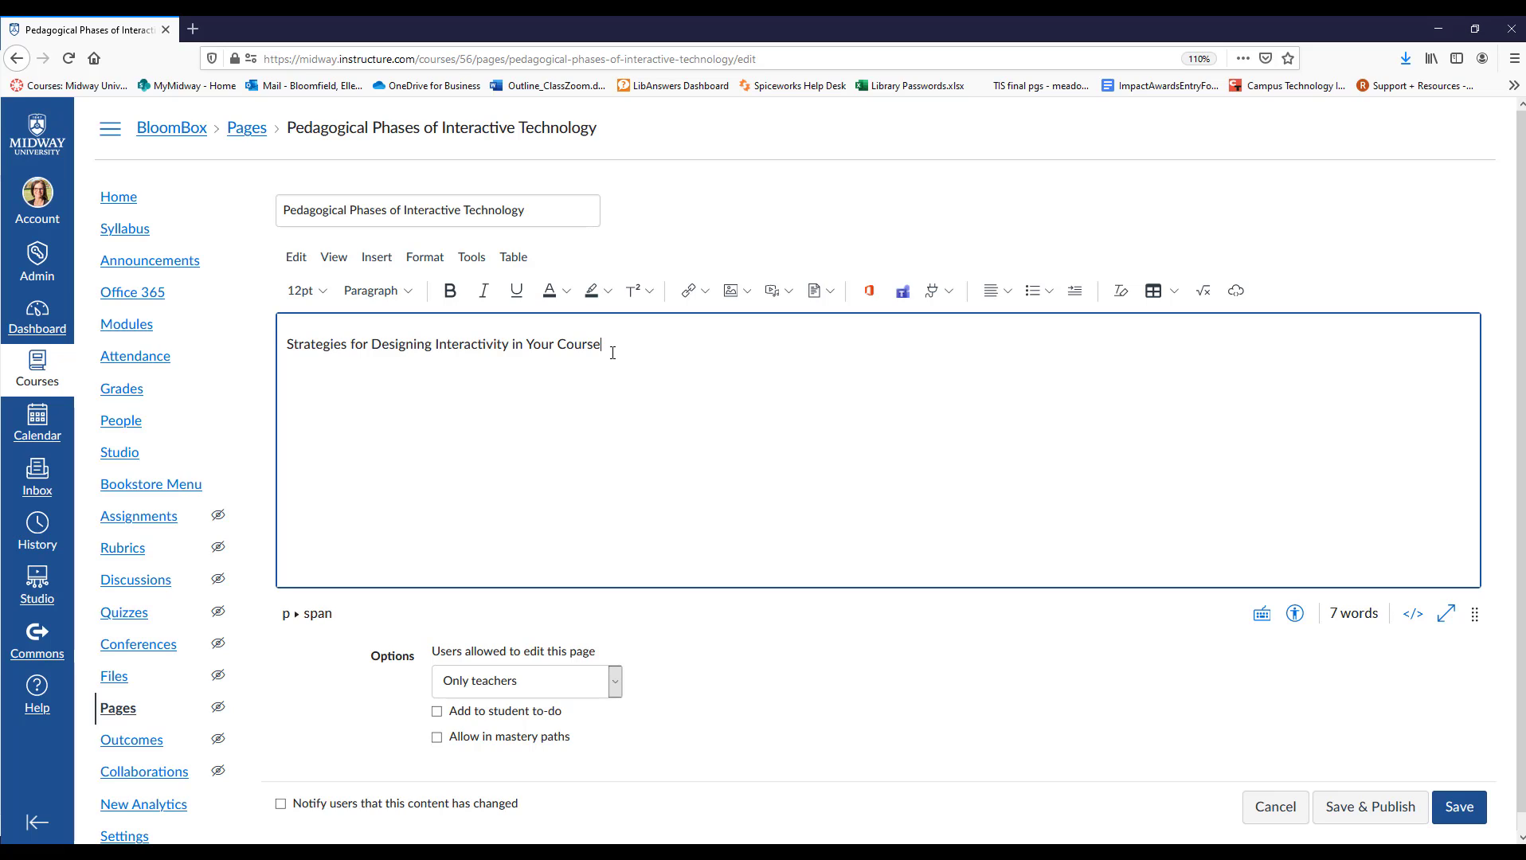
left_click_drag(607, 350, 285, 350)
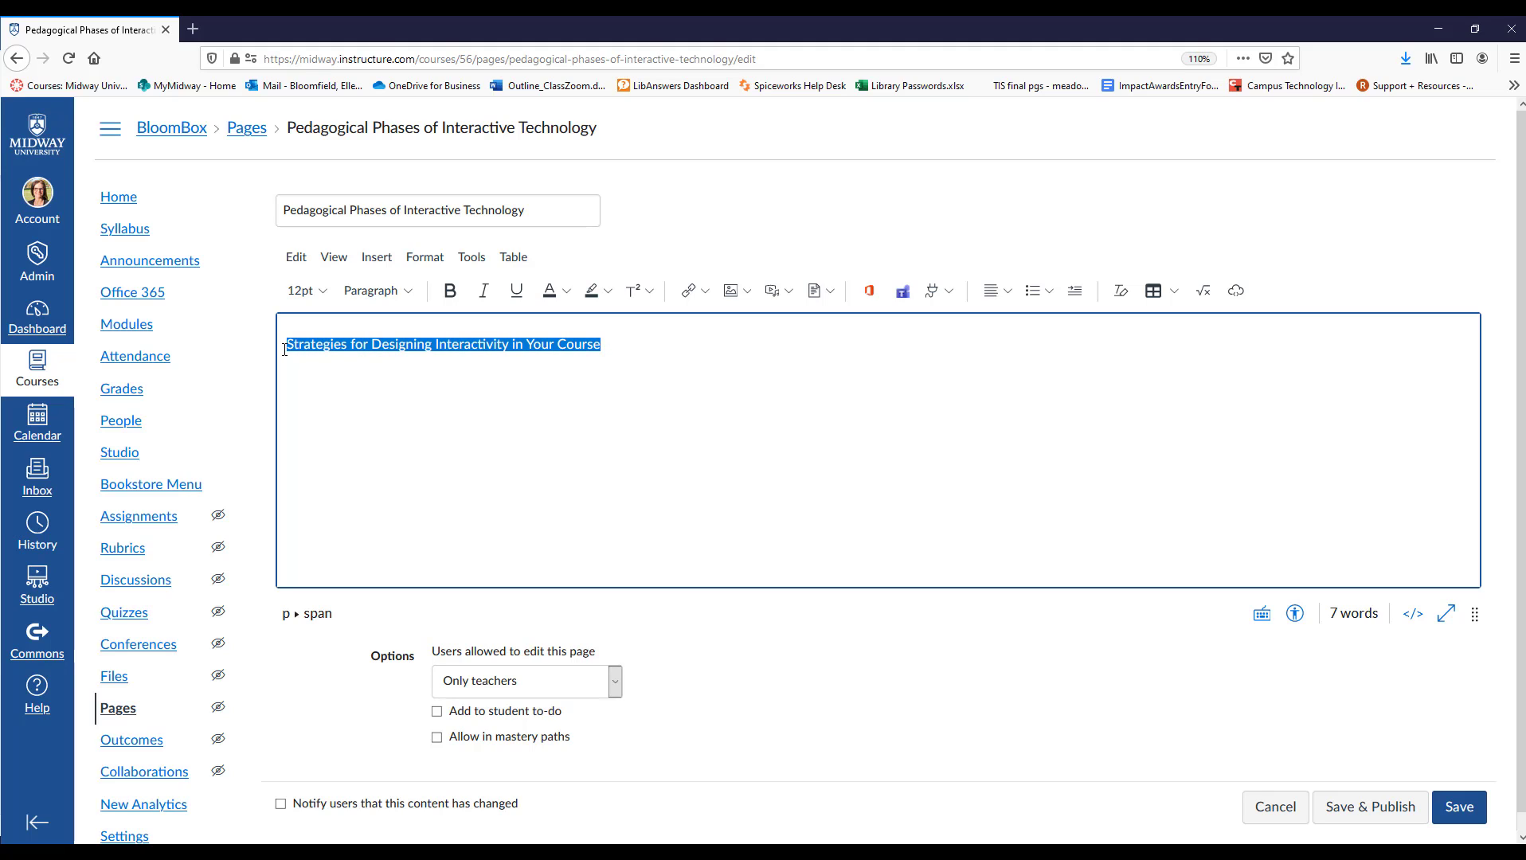
left_click(408, 293)
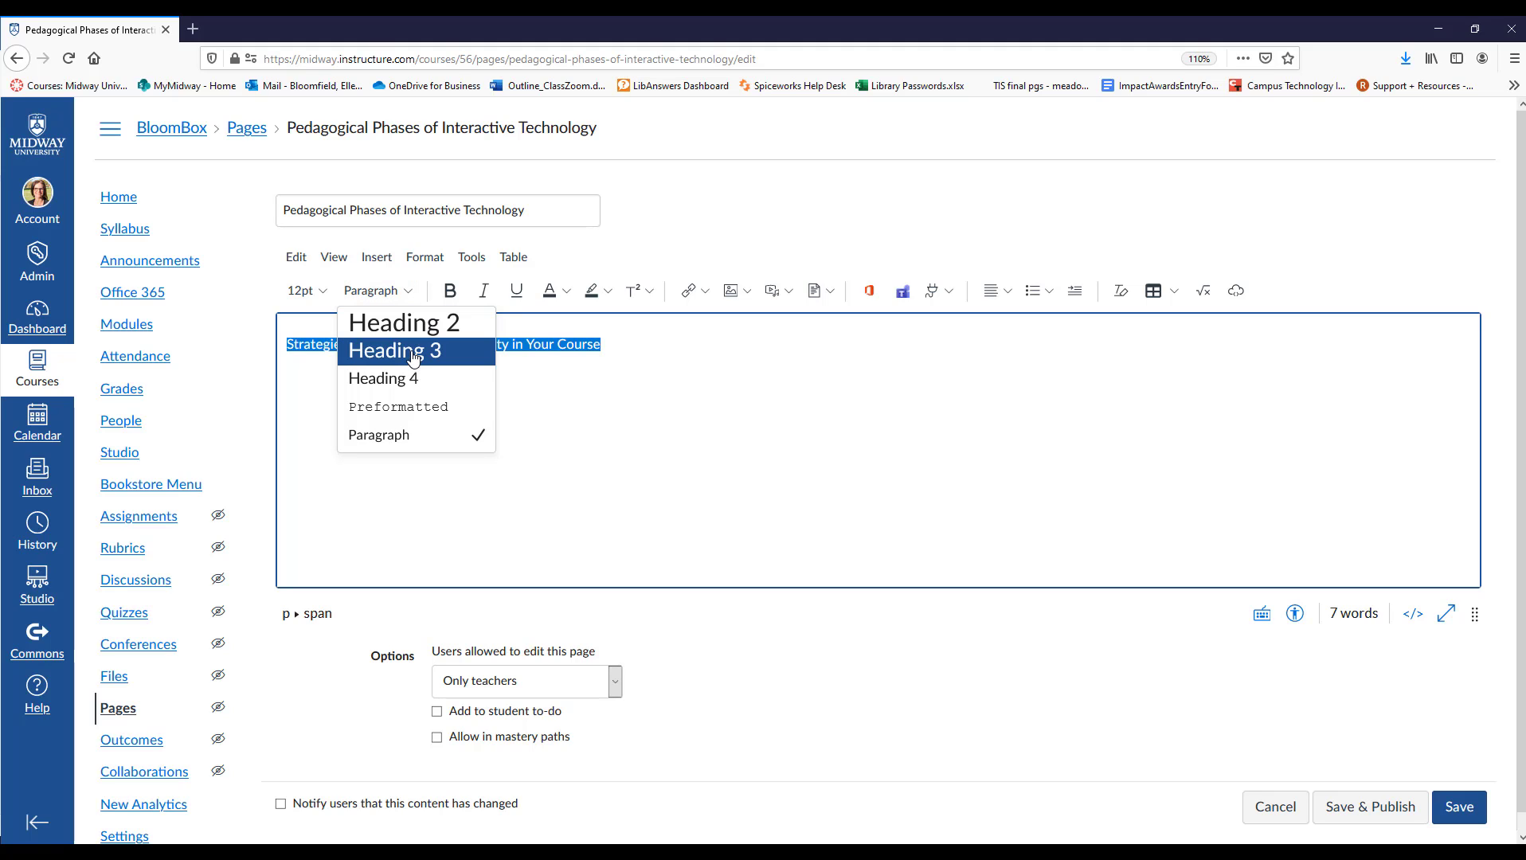
left_click(414, 352)
key("ctrl+z")
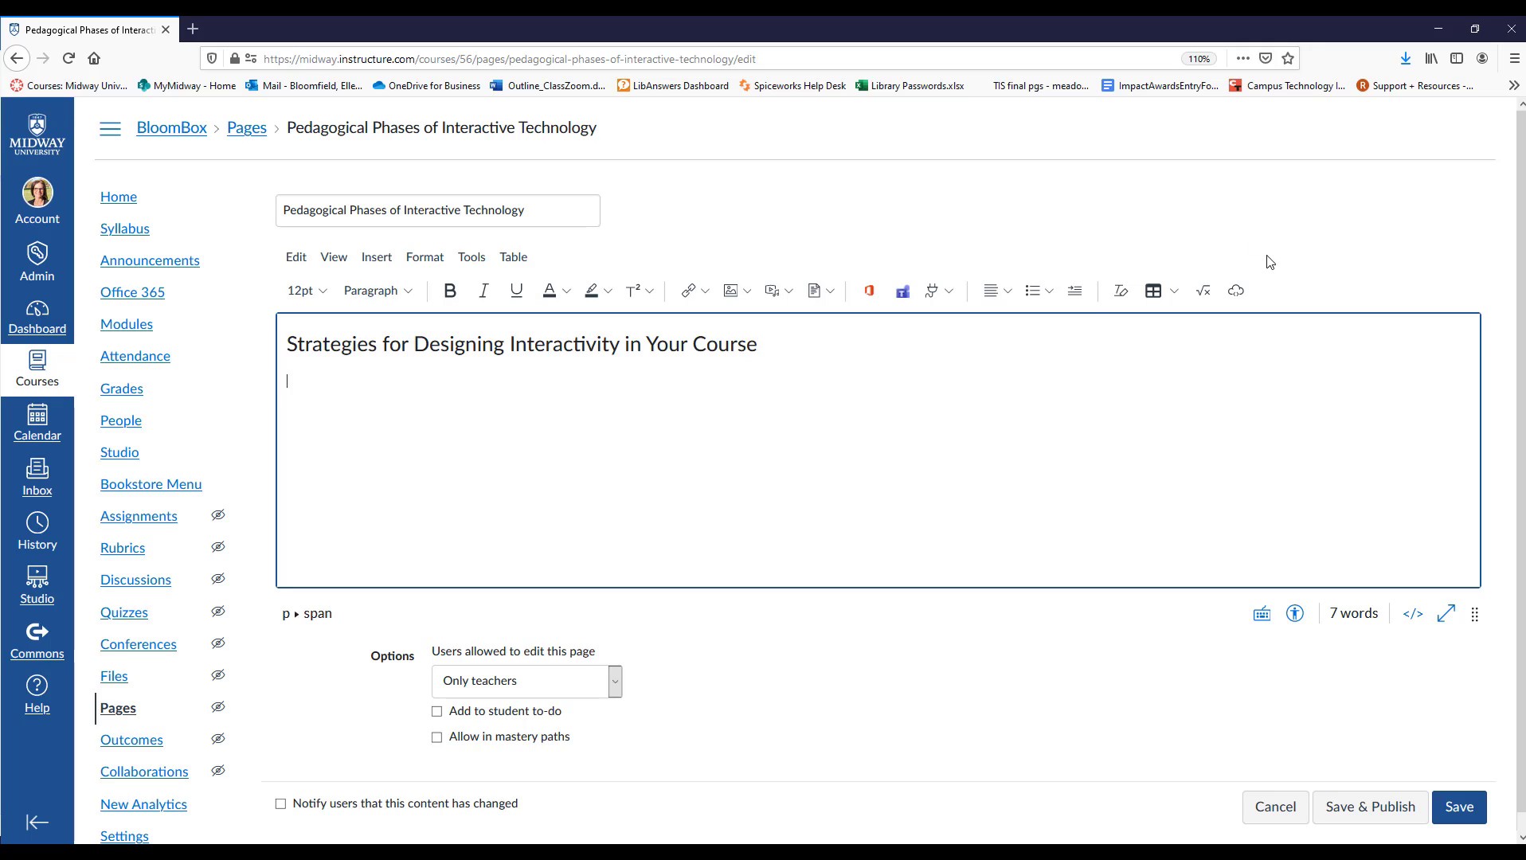
Start a solid-bullet list under the heading with the item "Integrate real-time interaction".
left_click(1051, 293)
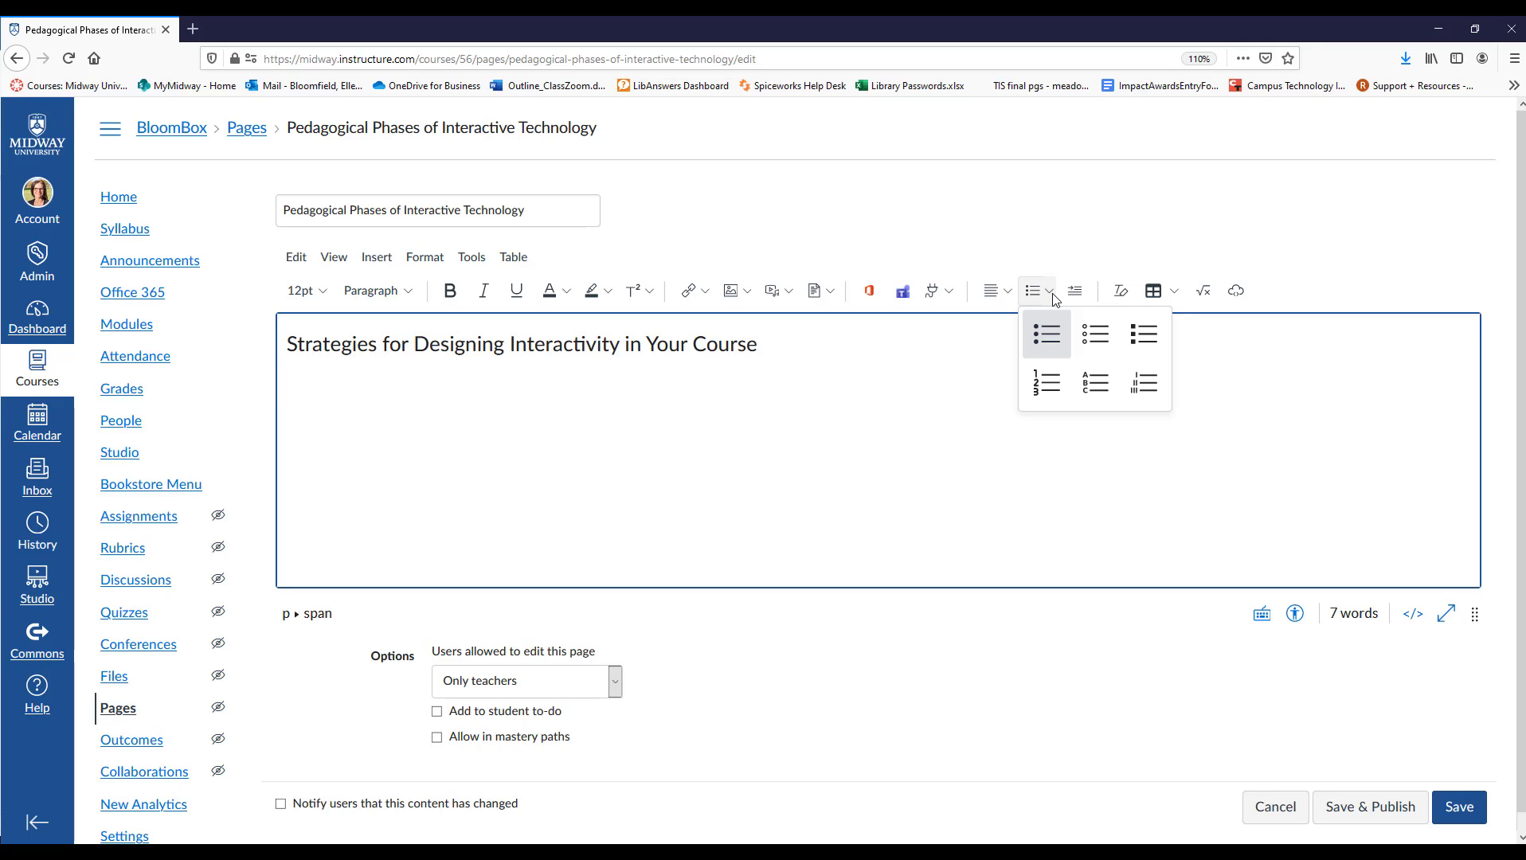
left_click(1048, 337)
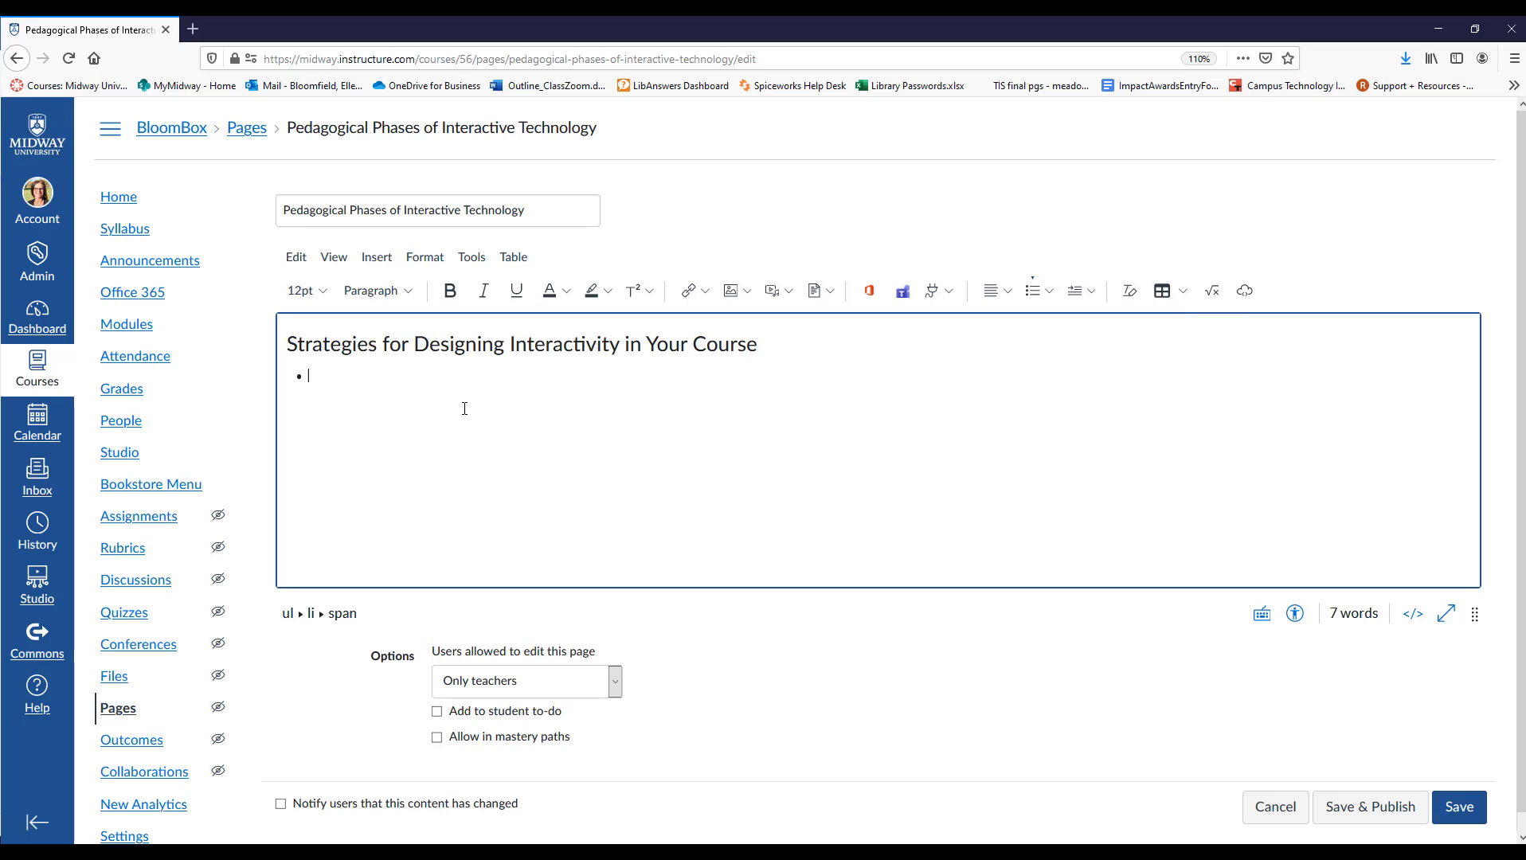
type("Integrate")
type(" rel")
type("al-time")
type(" interaction")
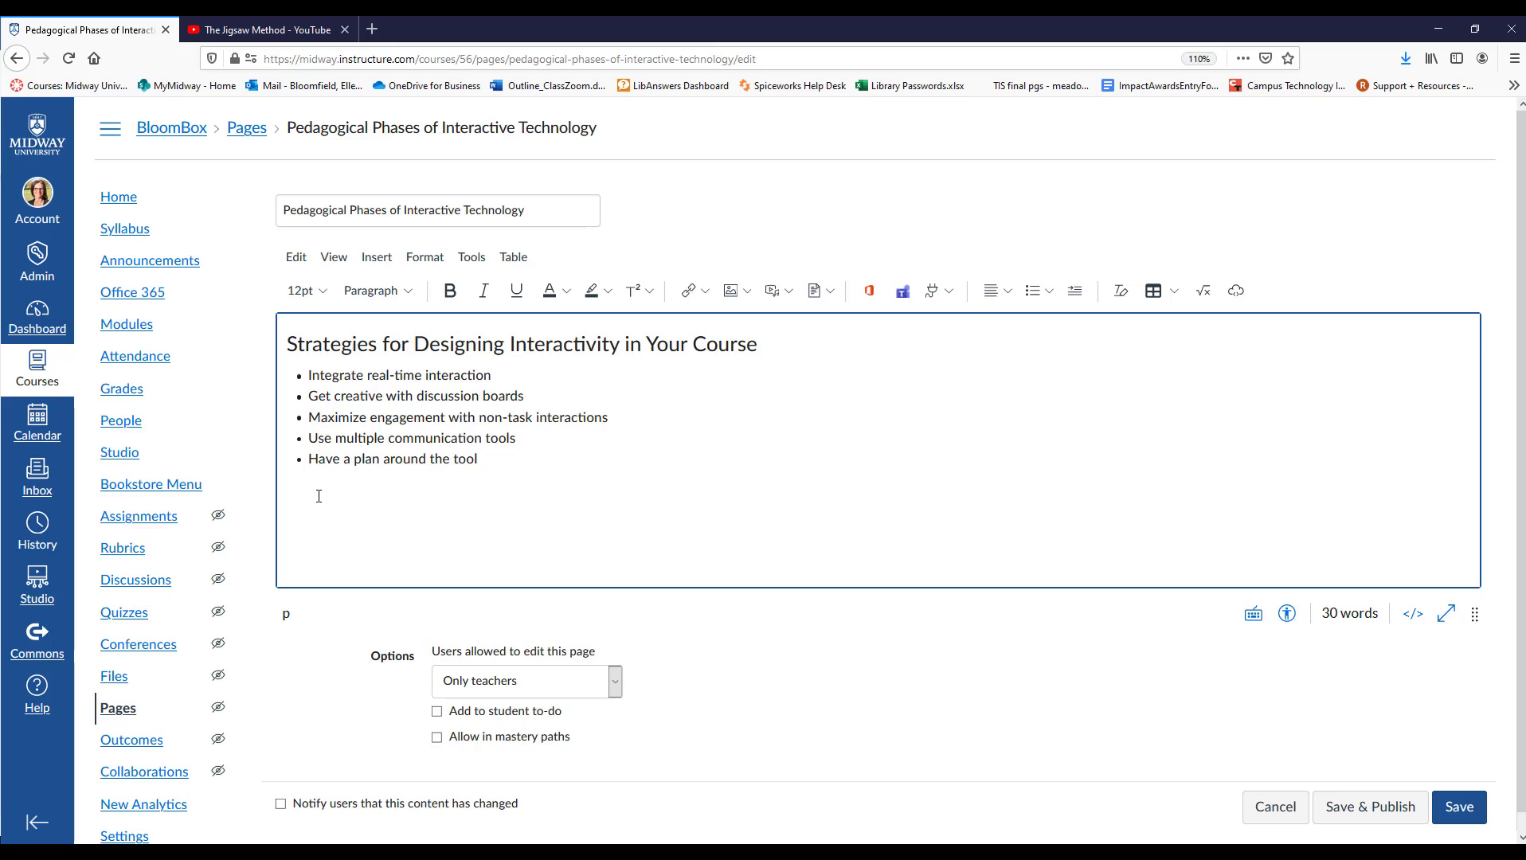
Insert a horizontal line below the bulleted list and place the cursor beneath it.
left_click(376, 256)
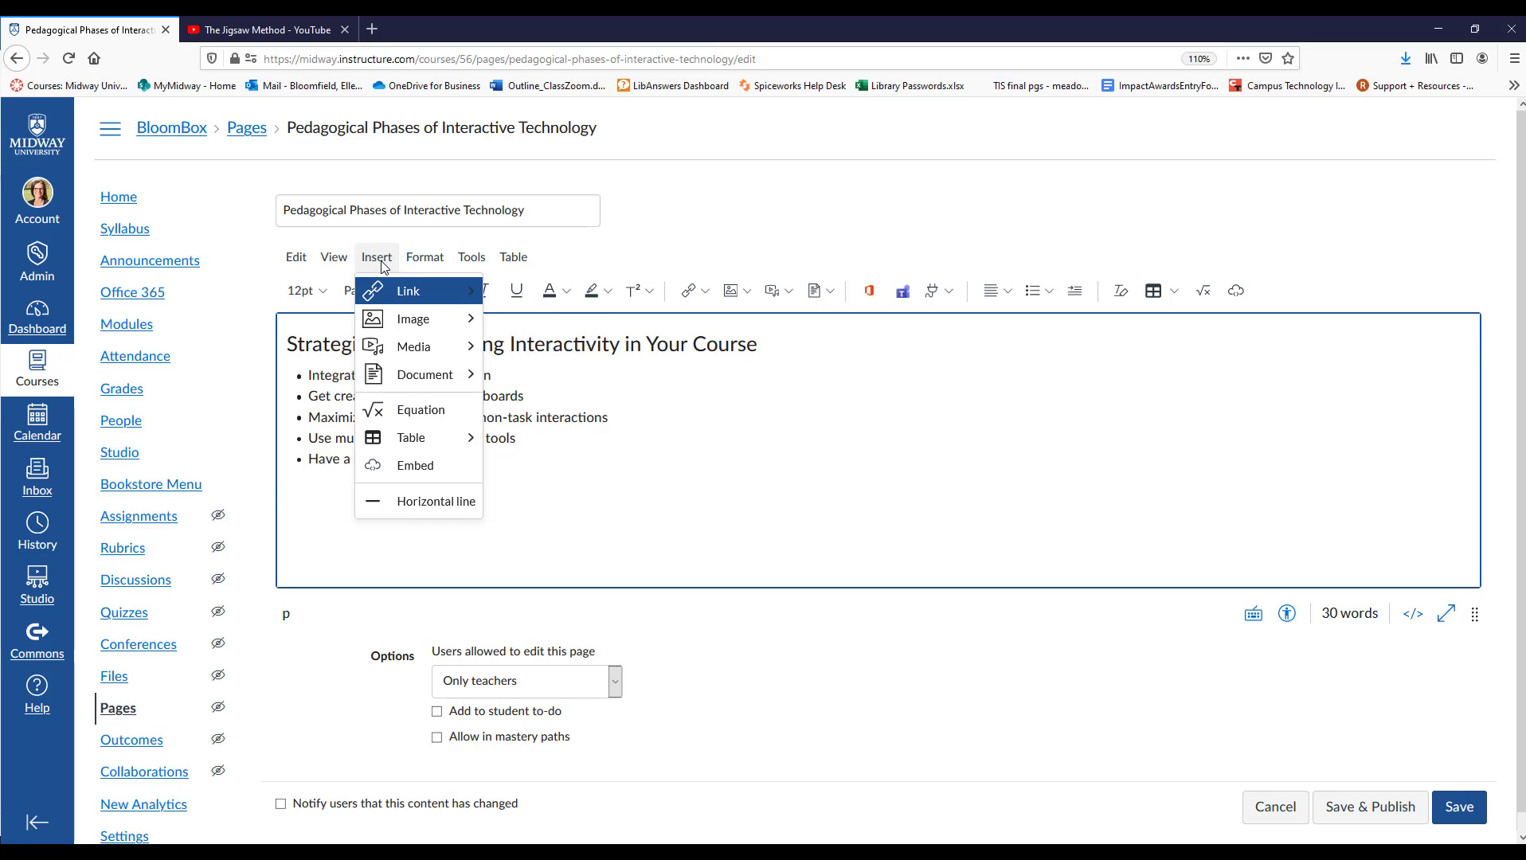
left_click(410, 501)
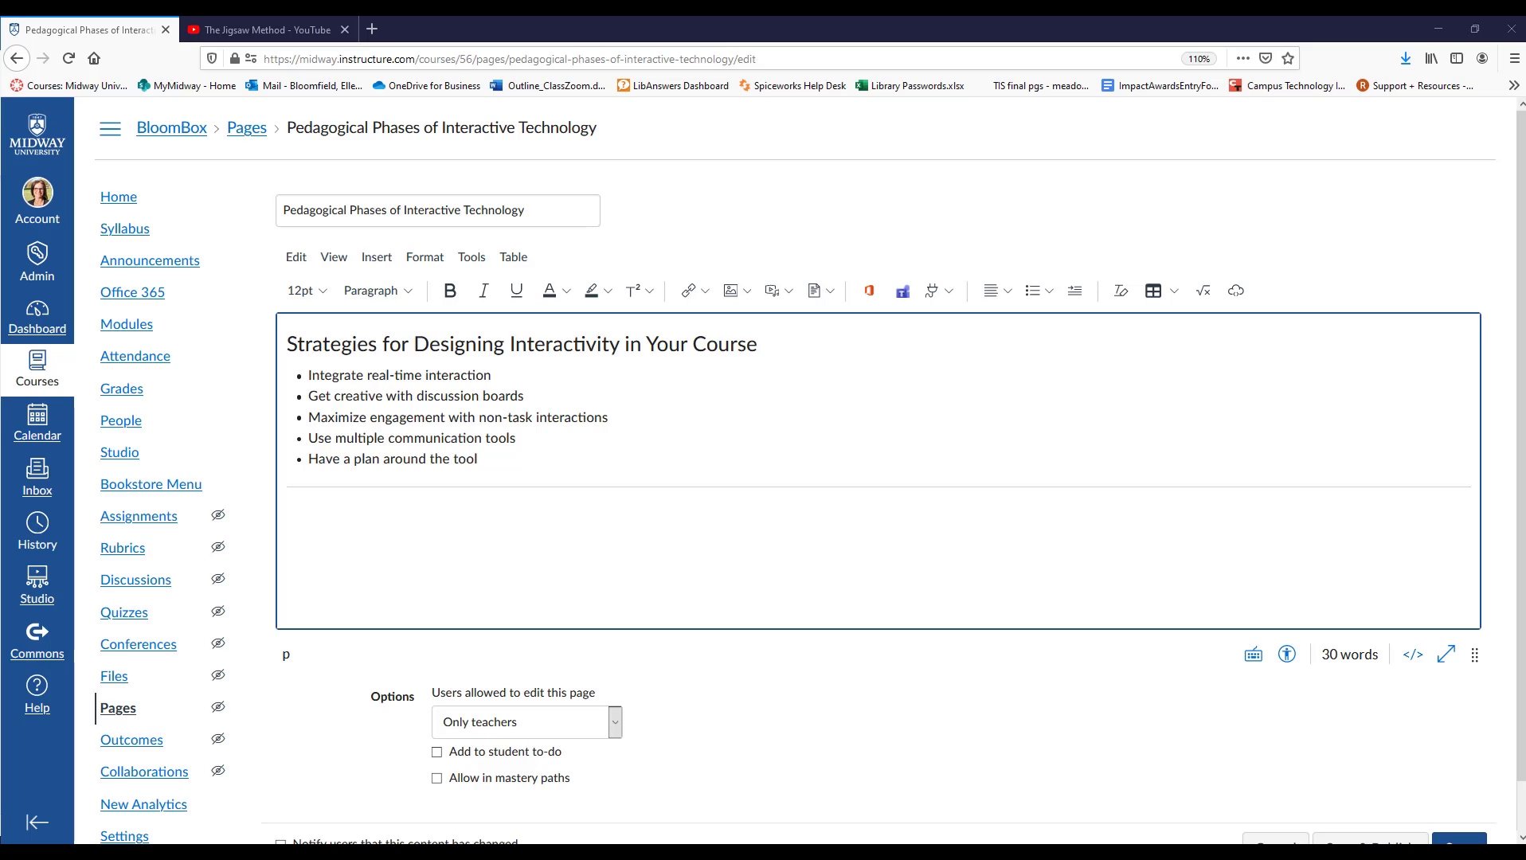
left_click(319, 525)
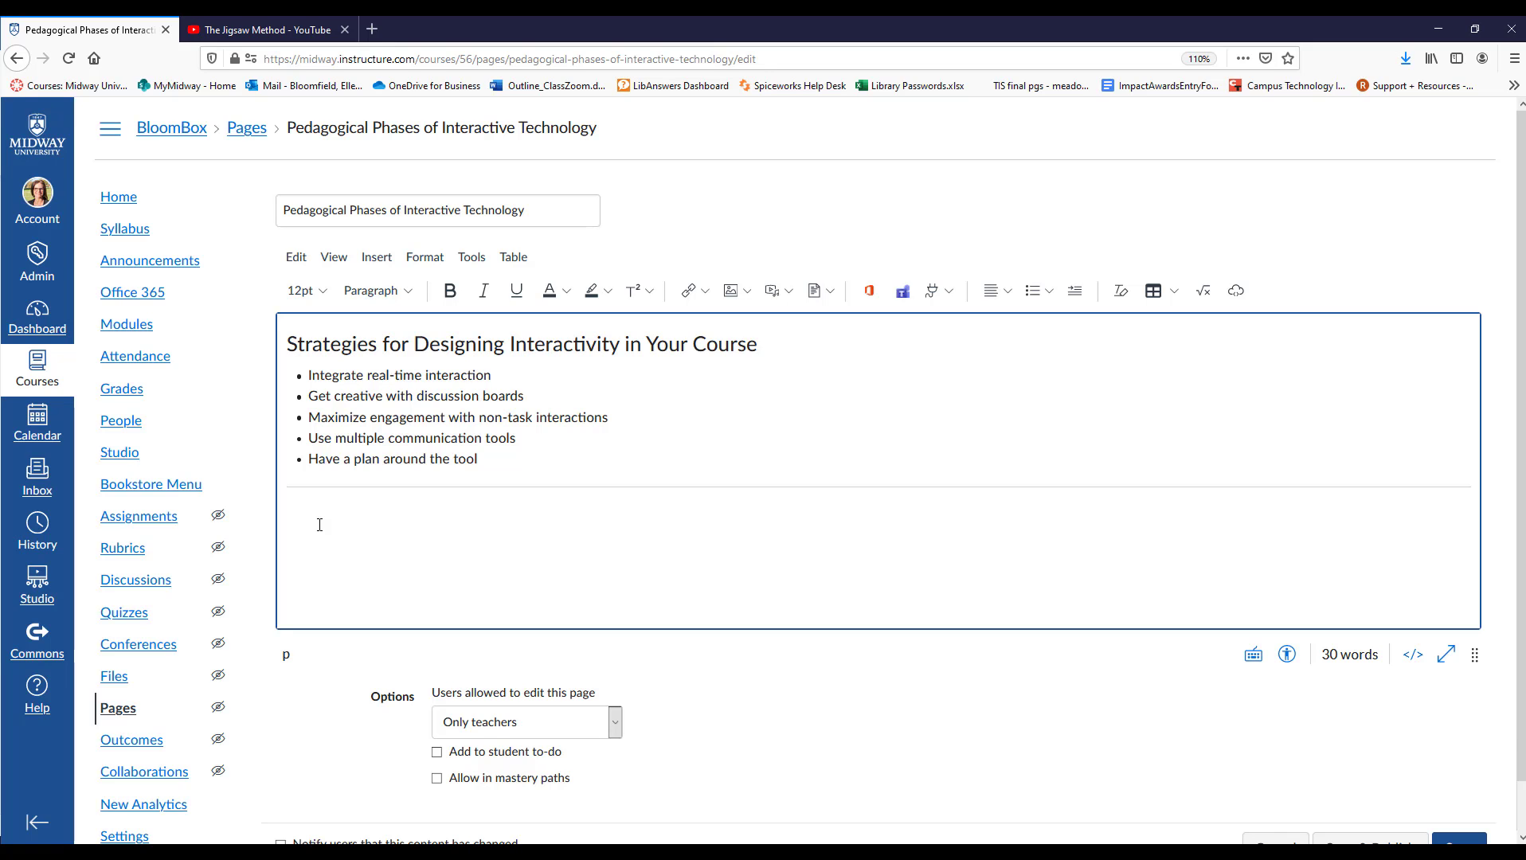
Switch to the YouTube video The Jigsaw Method and copy its embed code with player controls shown.
left_click(255, 29)
scroll(670, 608, "up", 3)
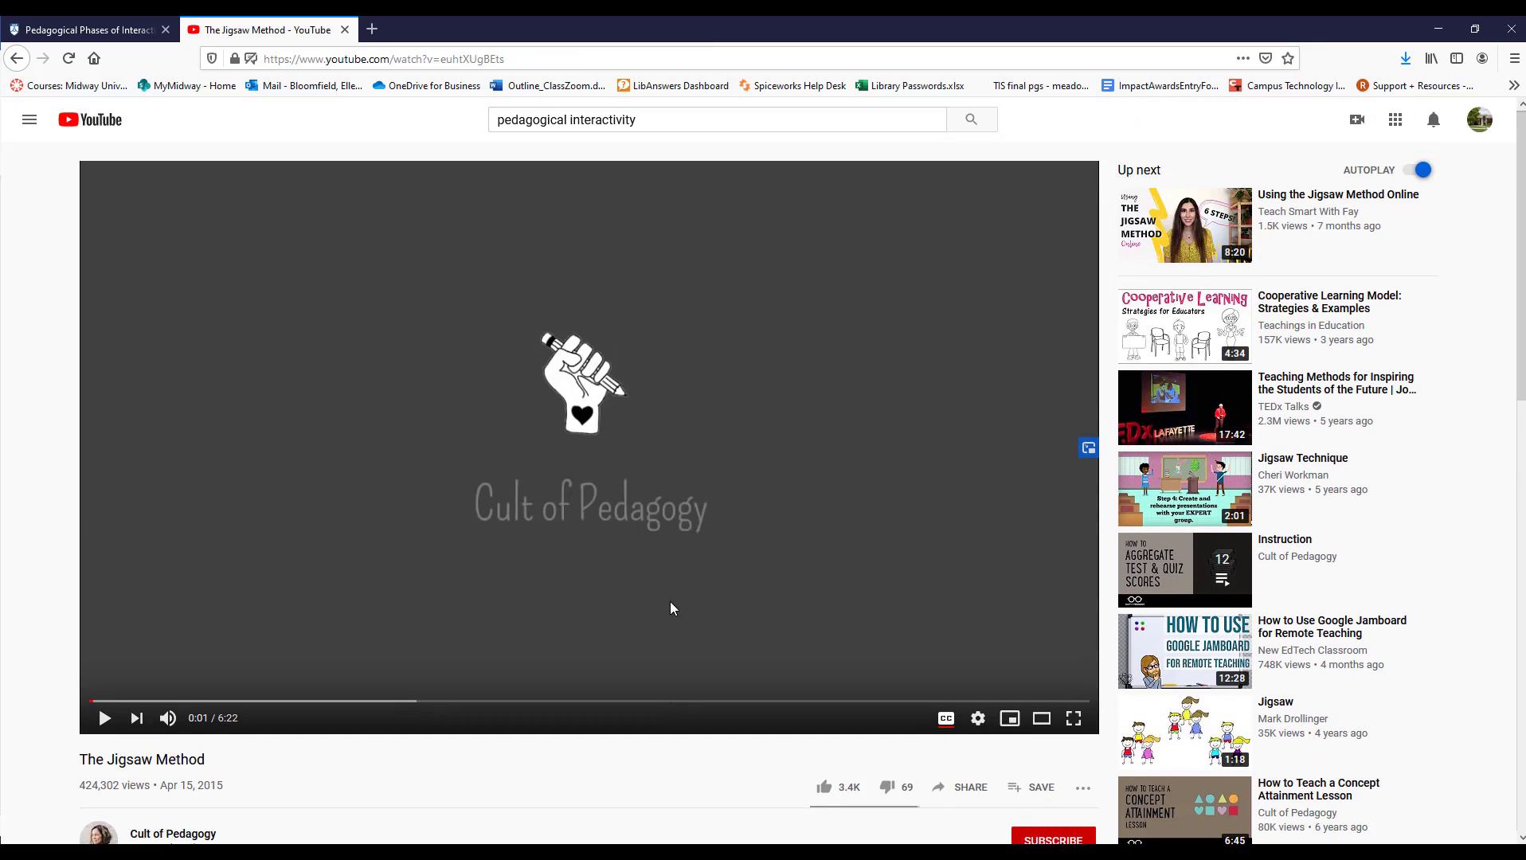
scroll(671, 606, "down", 5)
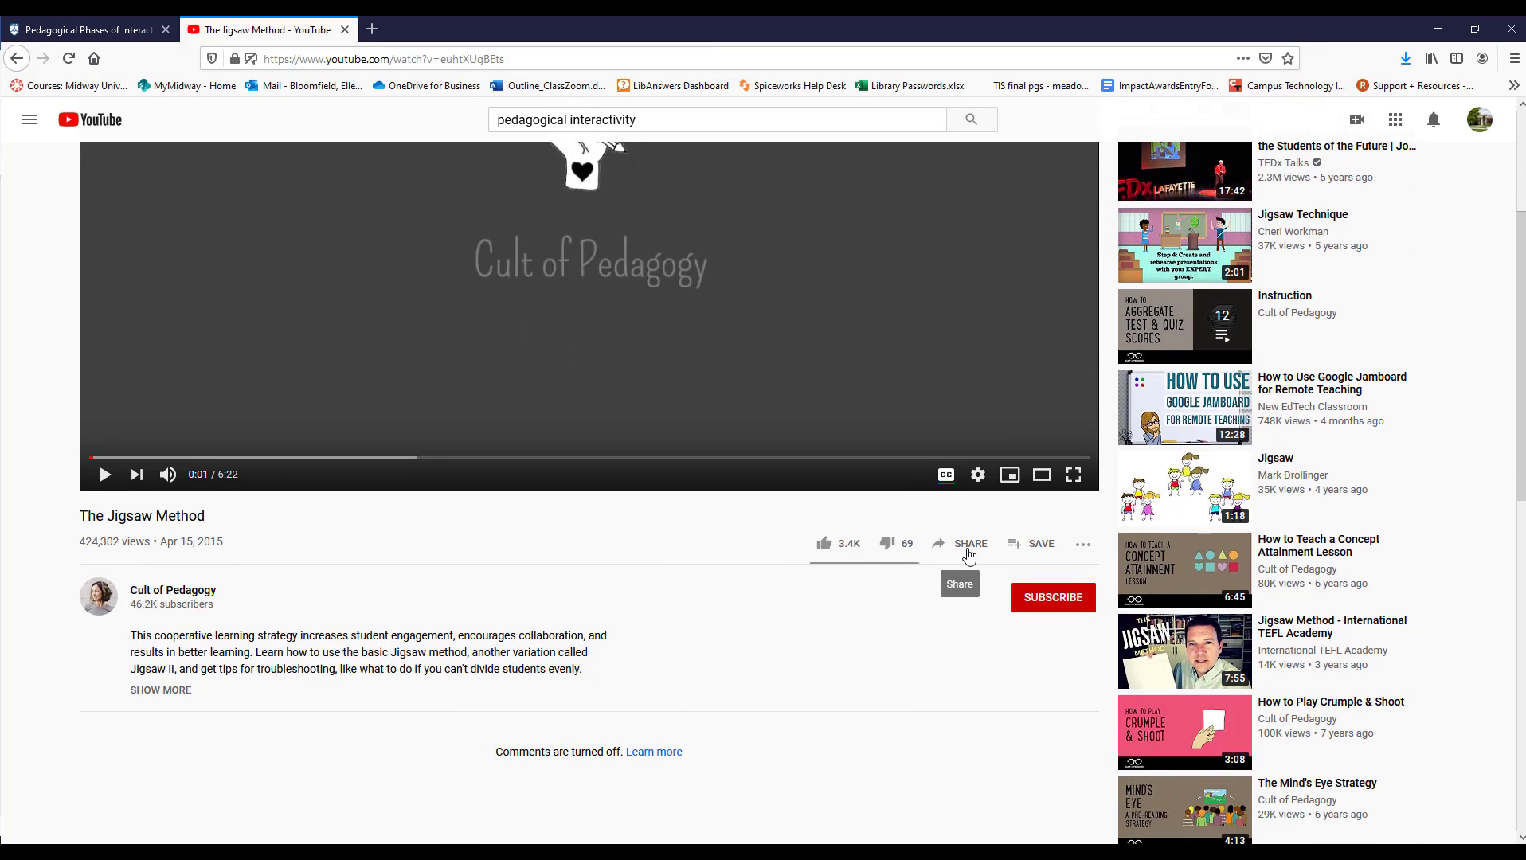
left_click(968, 549)
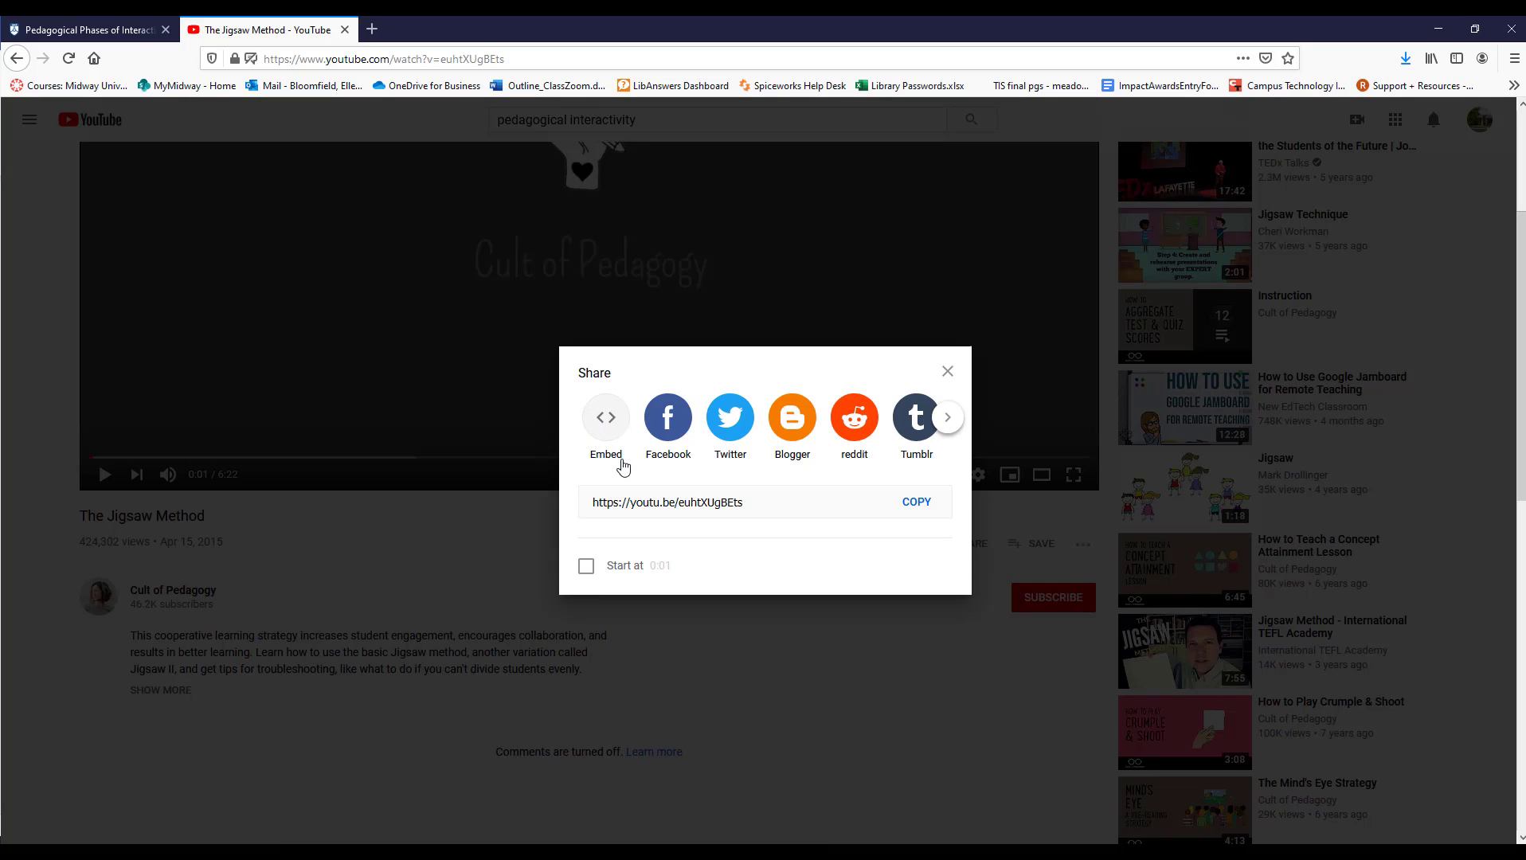
left_click(603, 428)
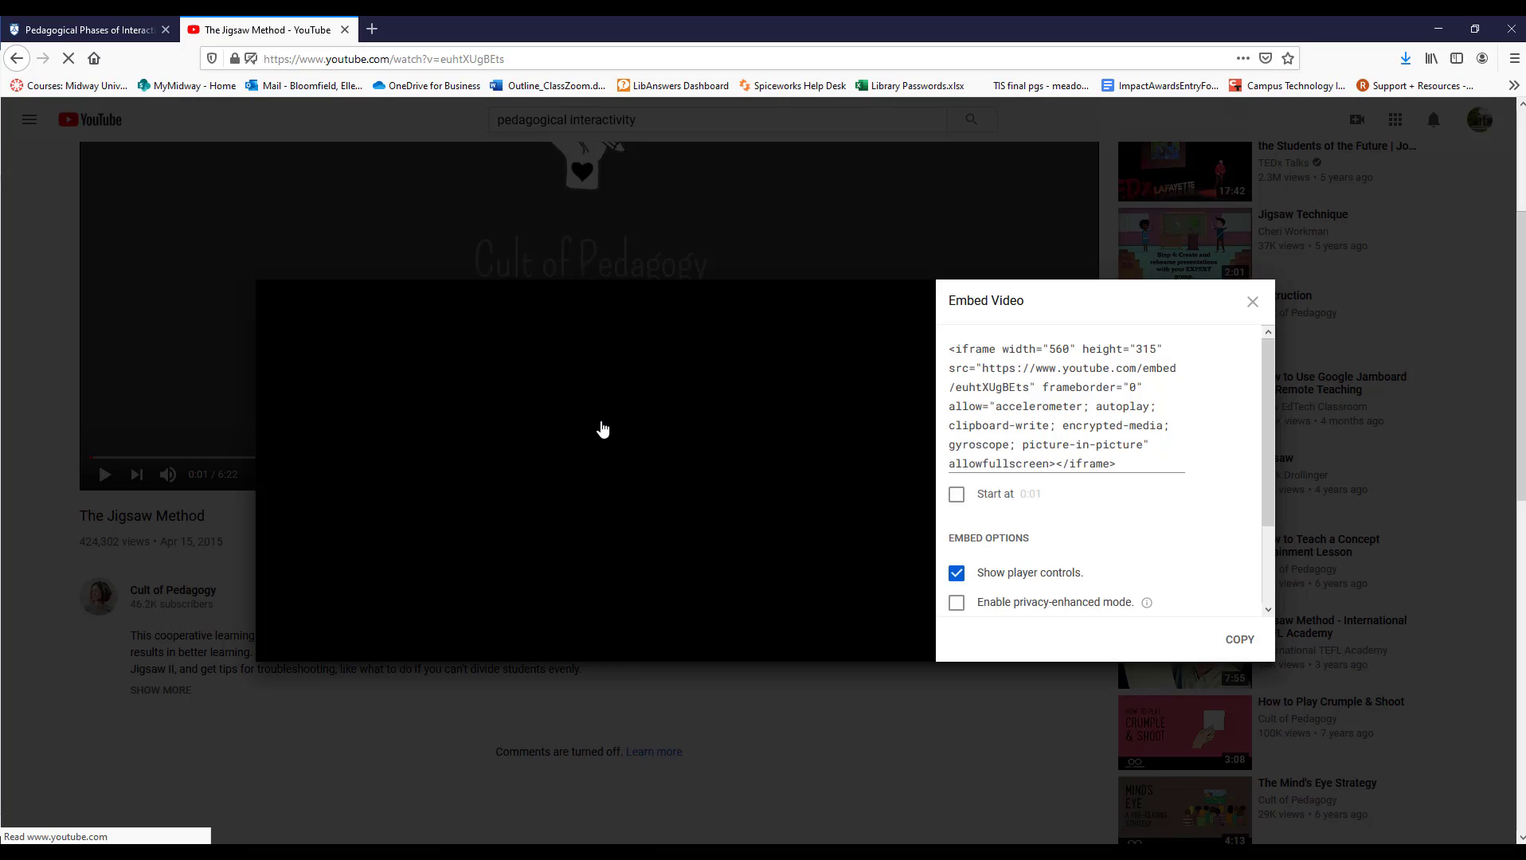
left_click(1242, 642)
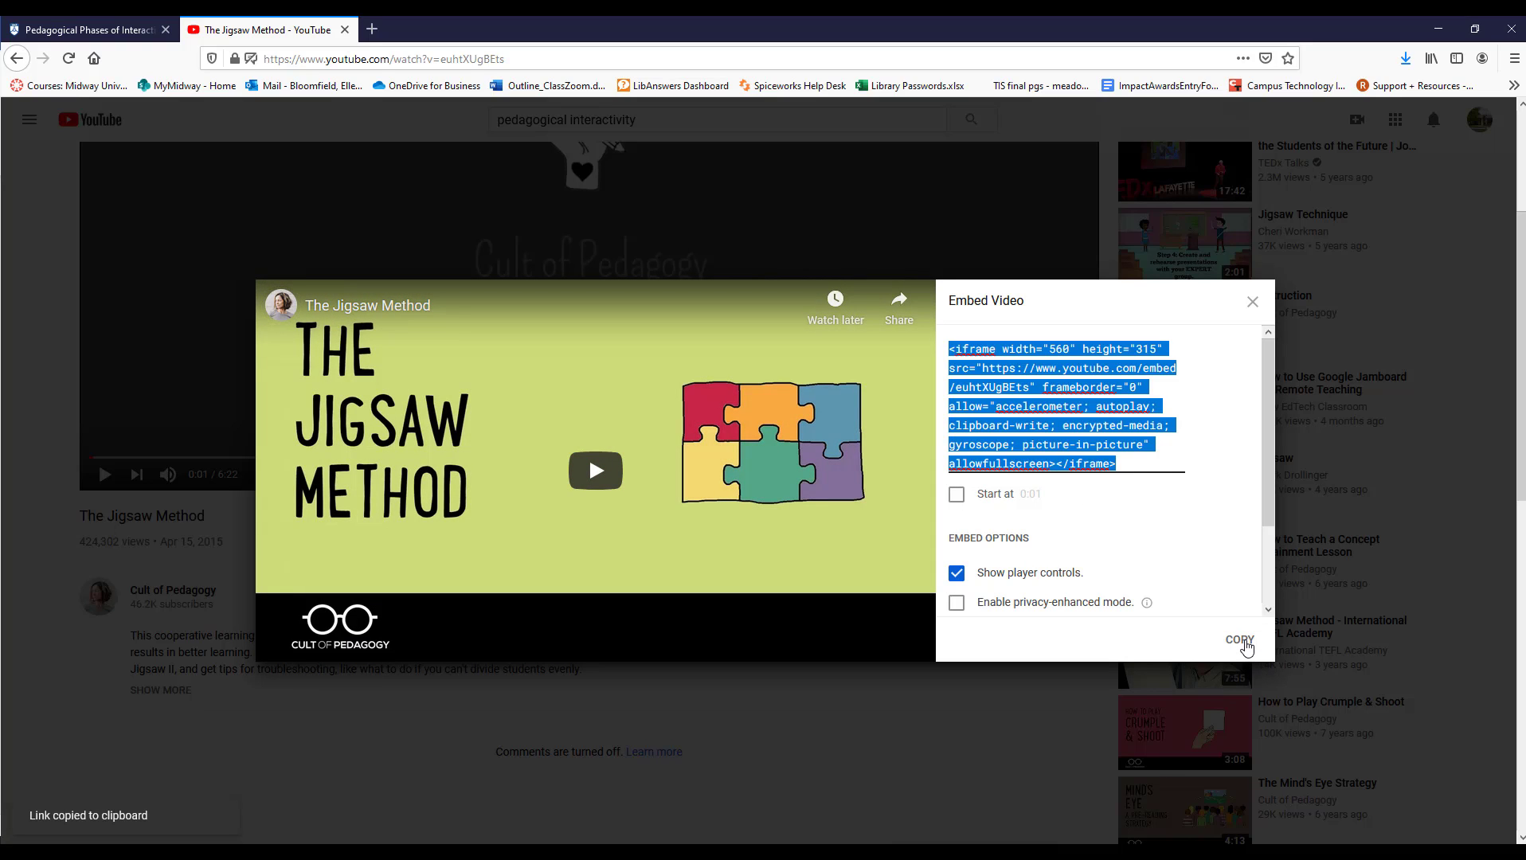
Return to the Canvas page editor and embed The Jigsaw Method video below the horizontal line using the copied code.
left_click(110, 31)
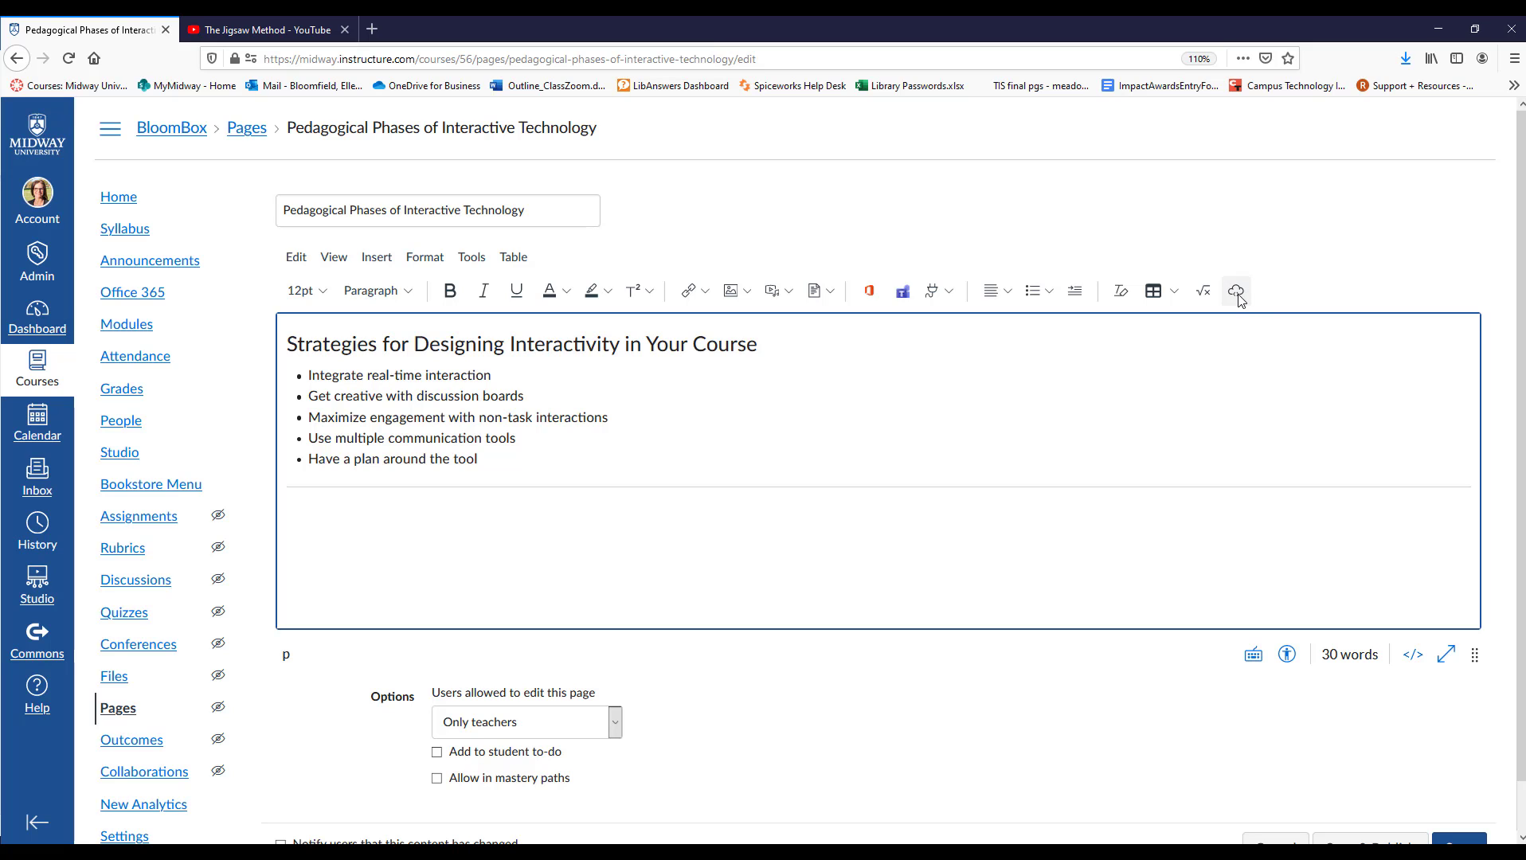
scroll(501, 299, "down", 1)
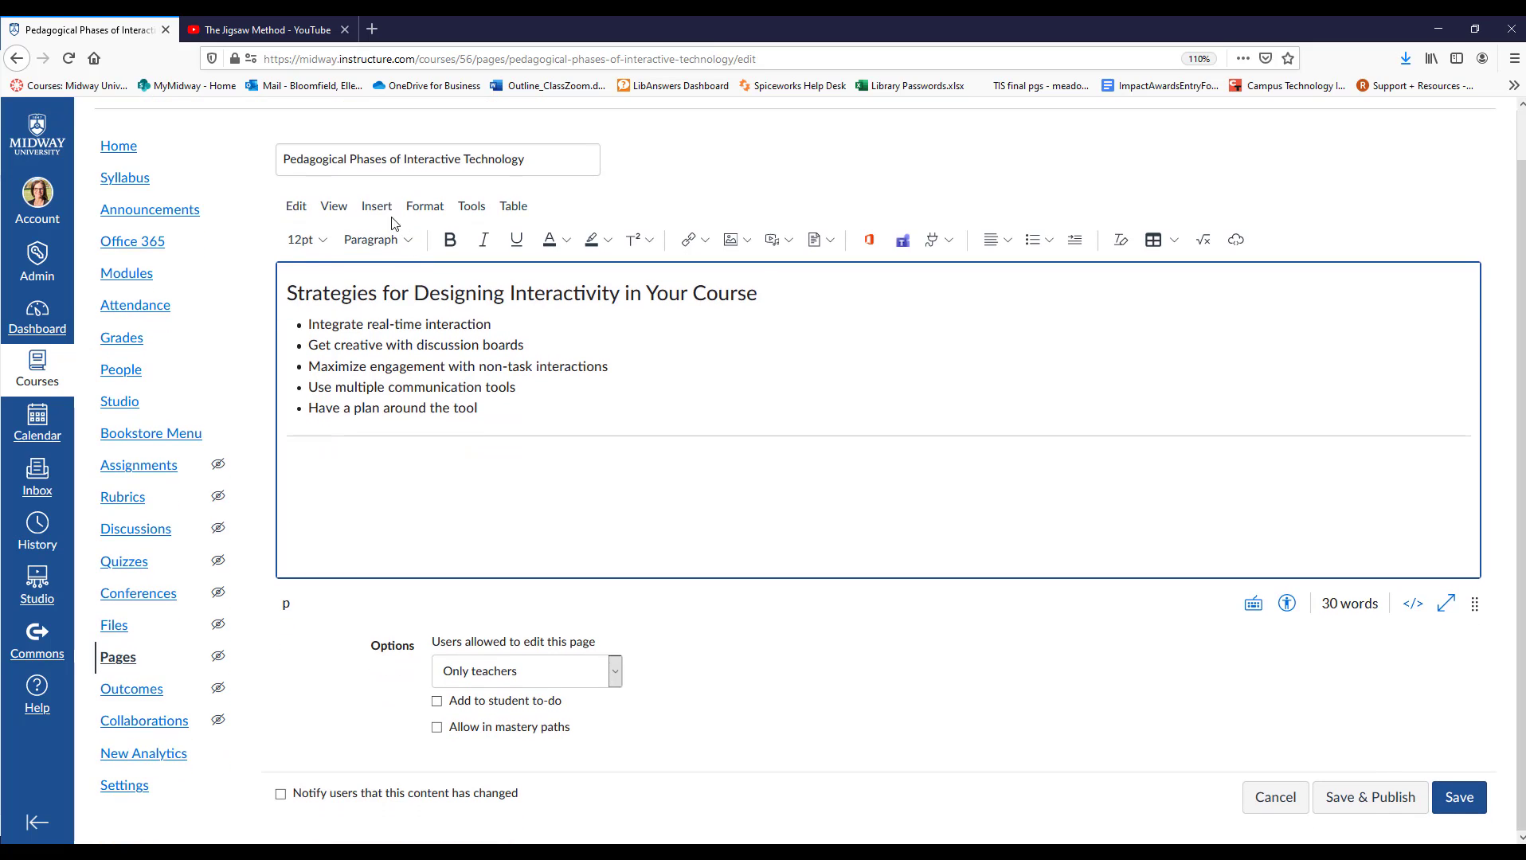
left_click(380, 208)
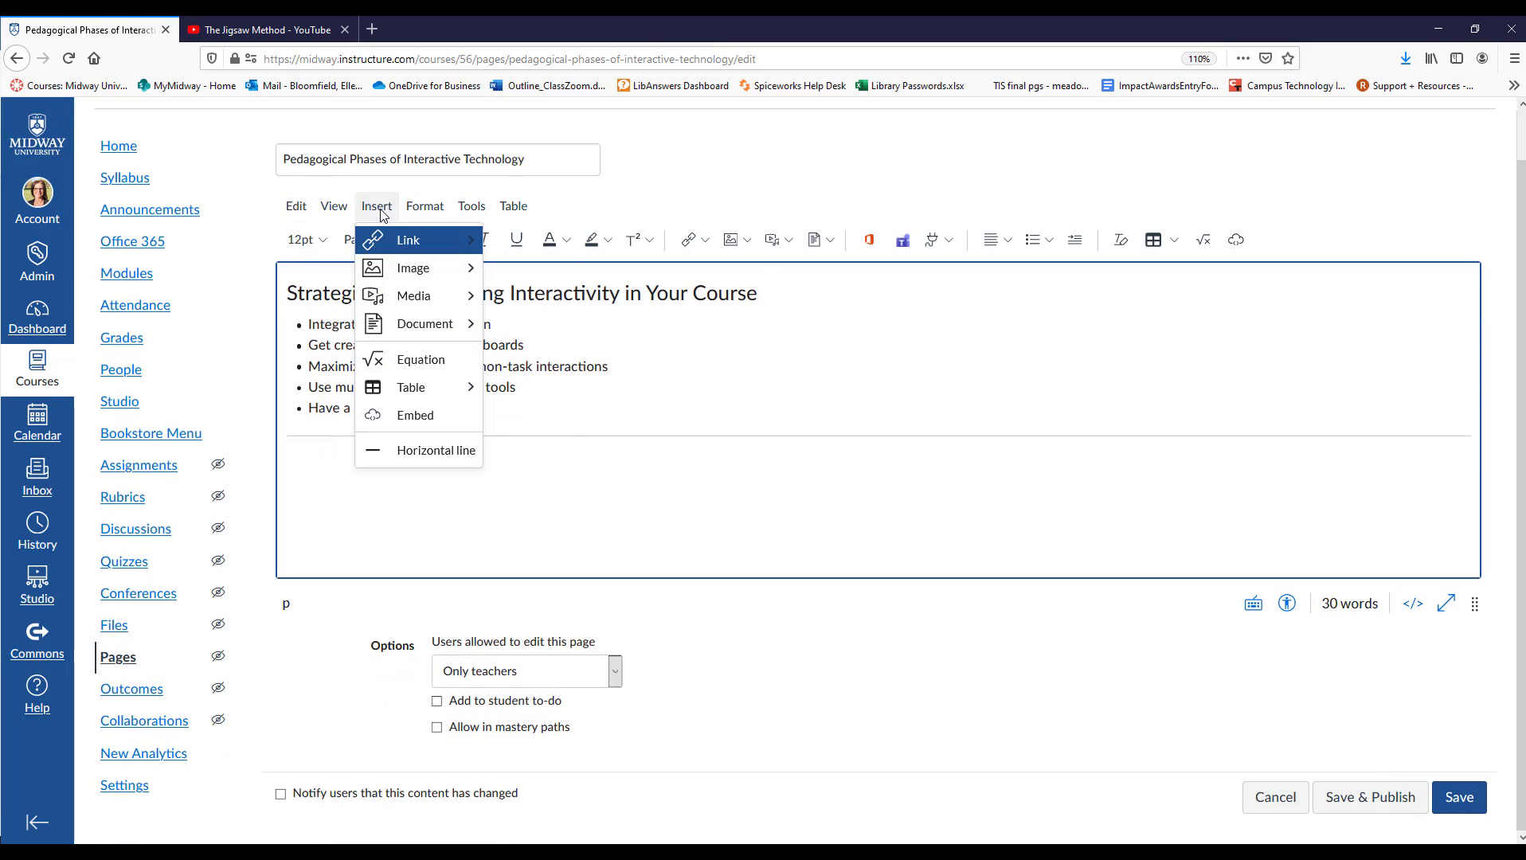
left_click(392, 418)
left_click(479, 475)
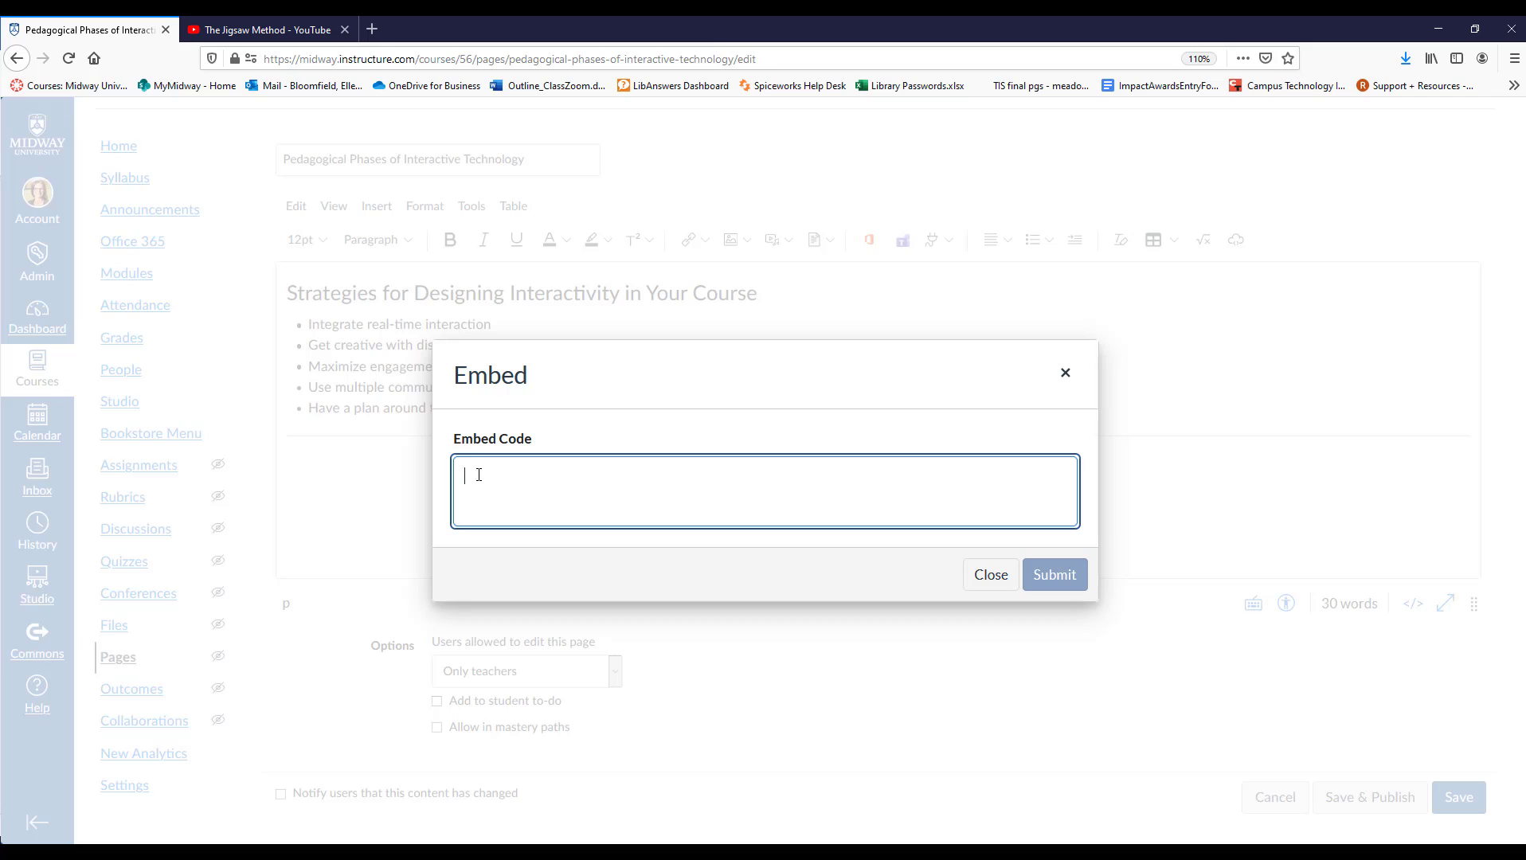
key("ctrl+v")
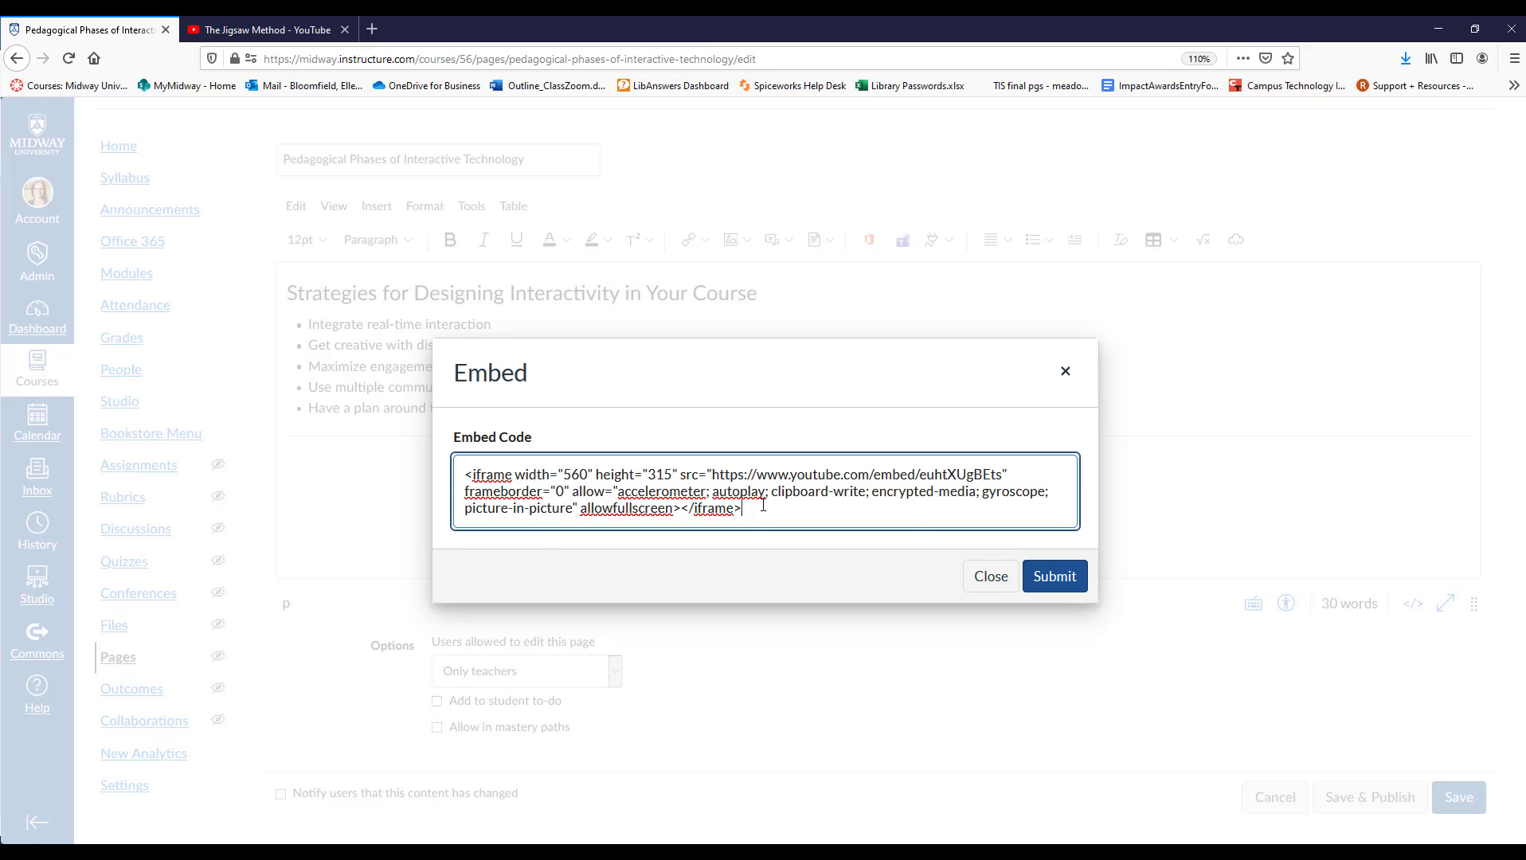
left_click(1059, 577)
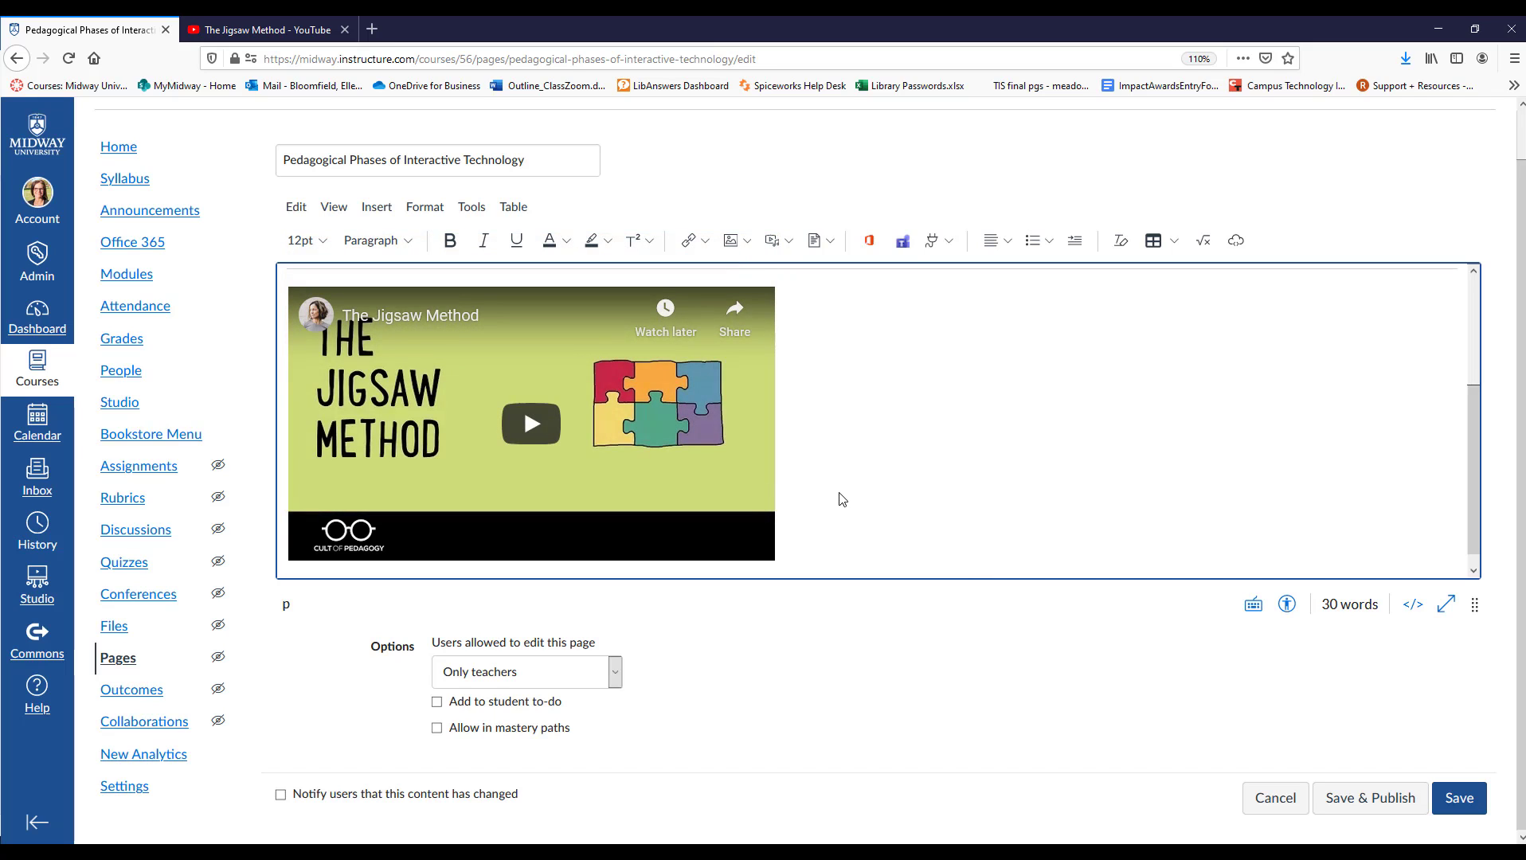
Insert a horizontal line below the embedded Jigsaw Method video.
scroll(842, 499, "down", 2)
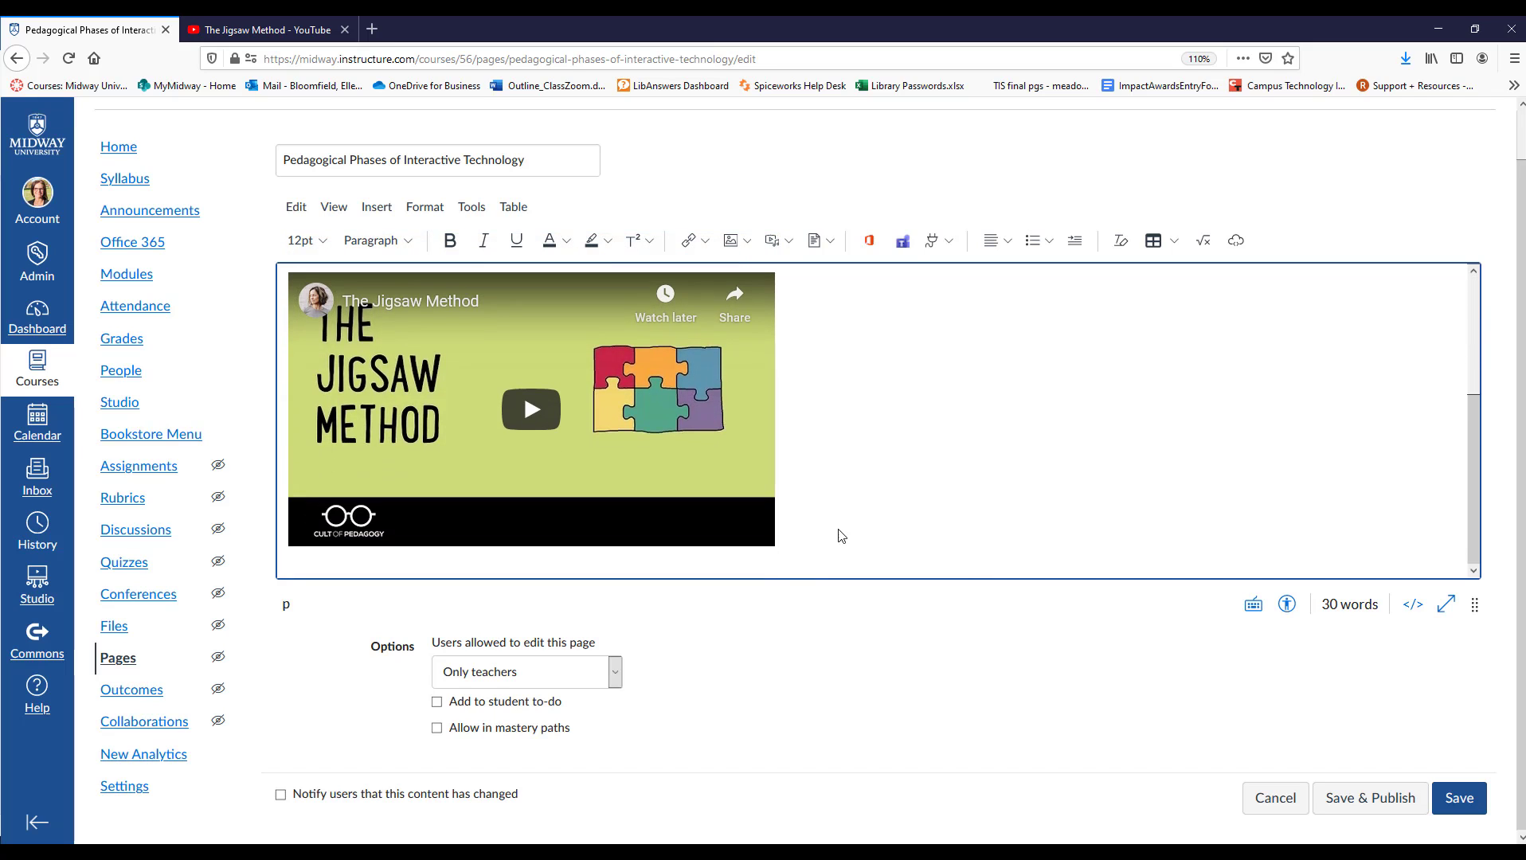
left_click(829, 531)
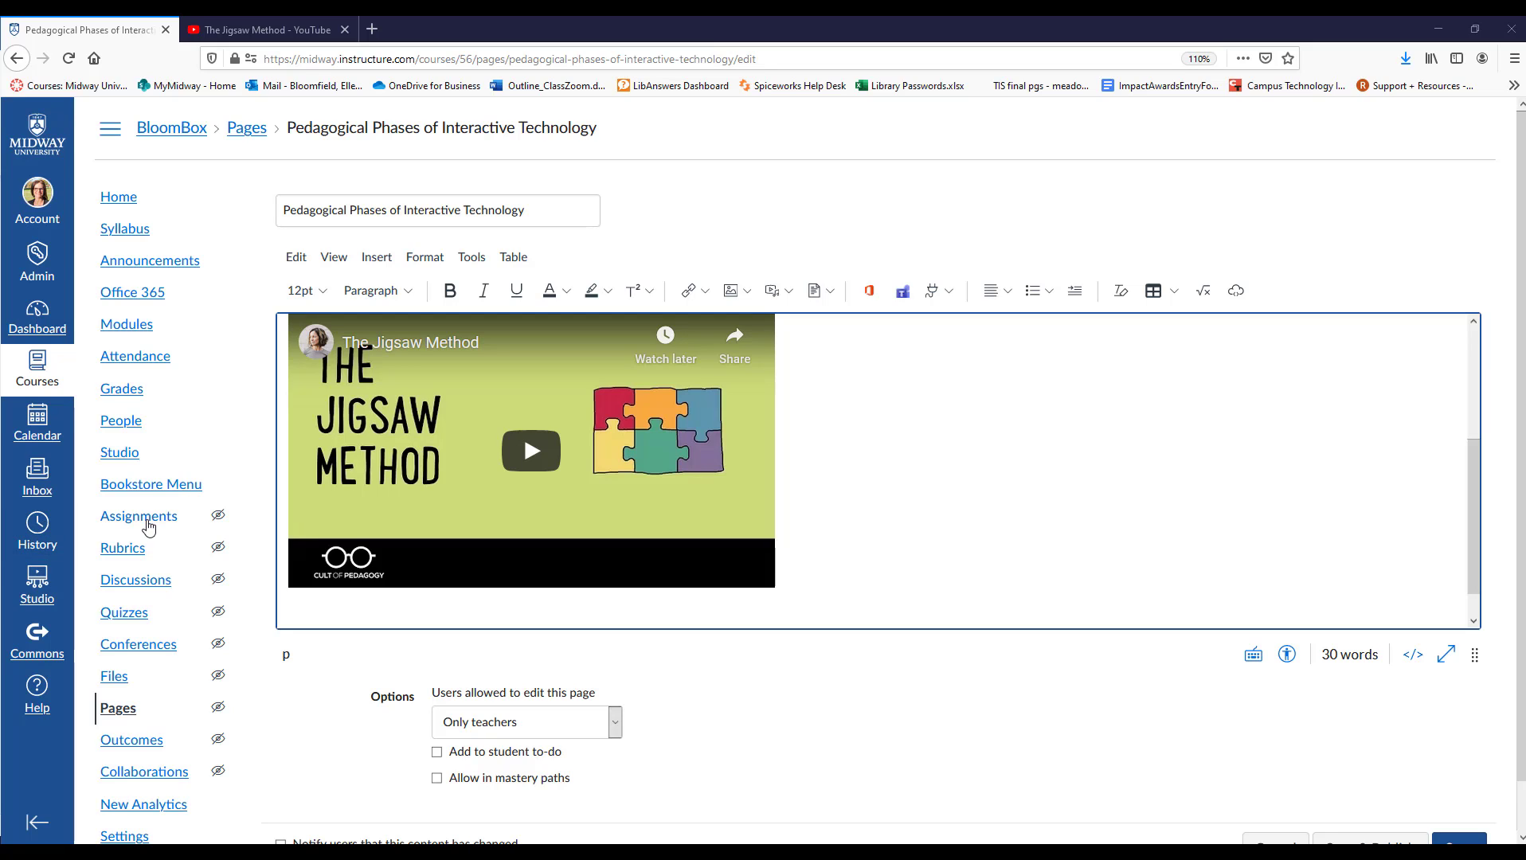
scroll(677, 544, "up", 3)
scroll(684, 548, "down", 3)
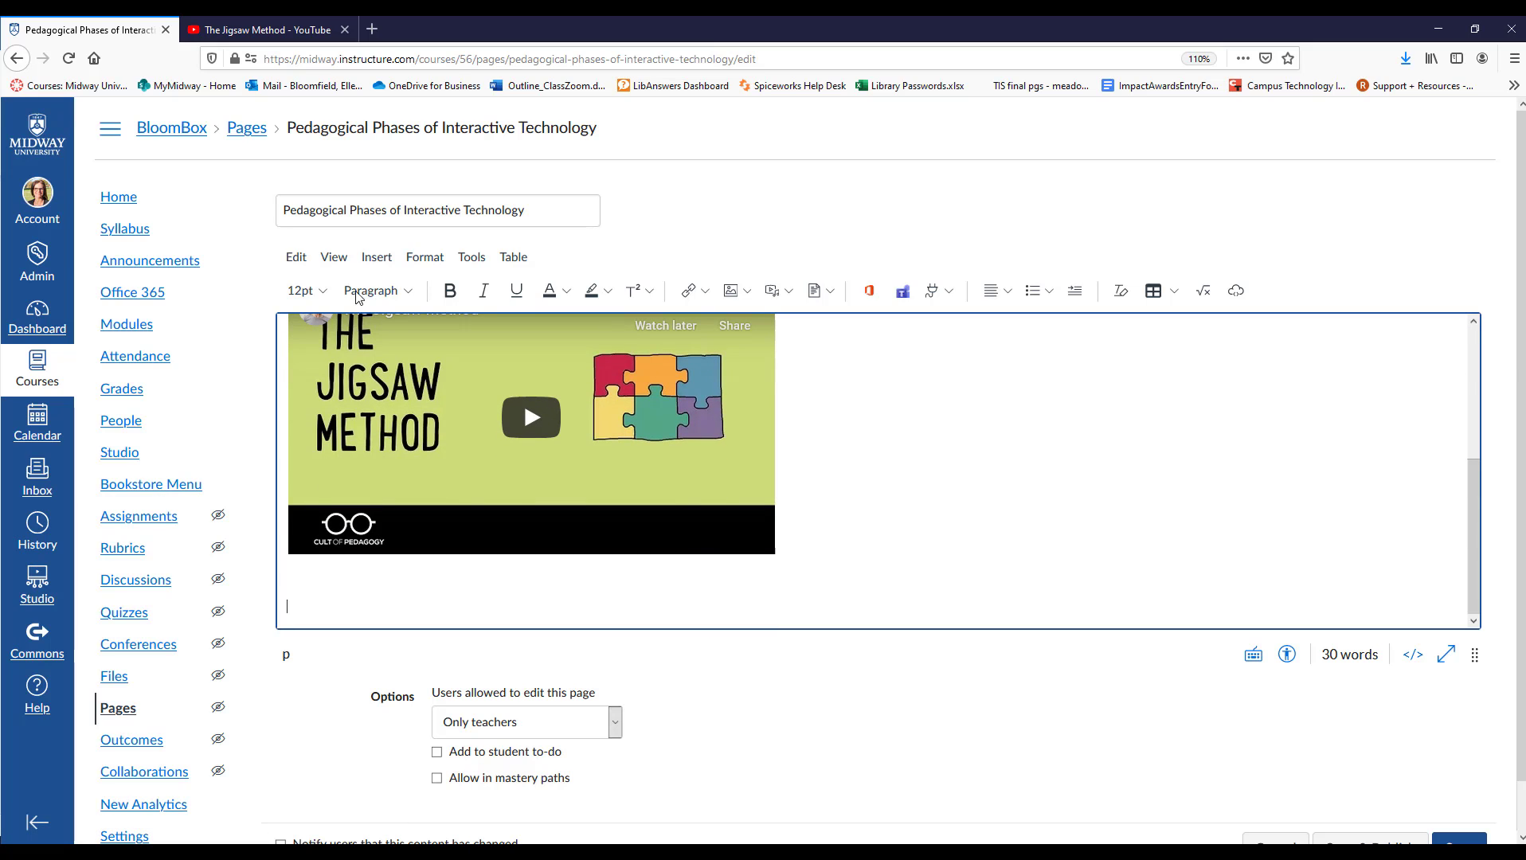
left_click(377, 256)
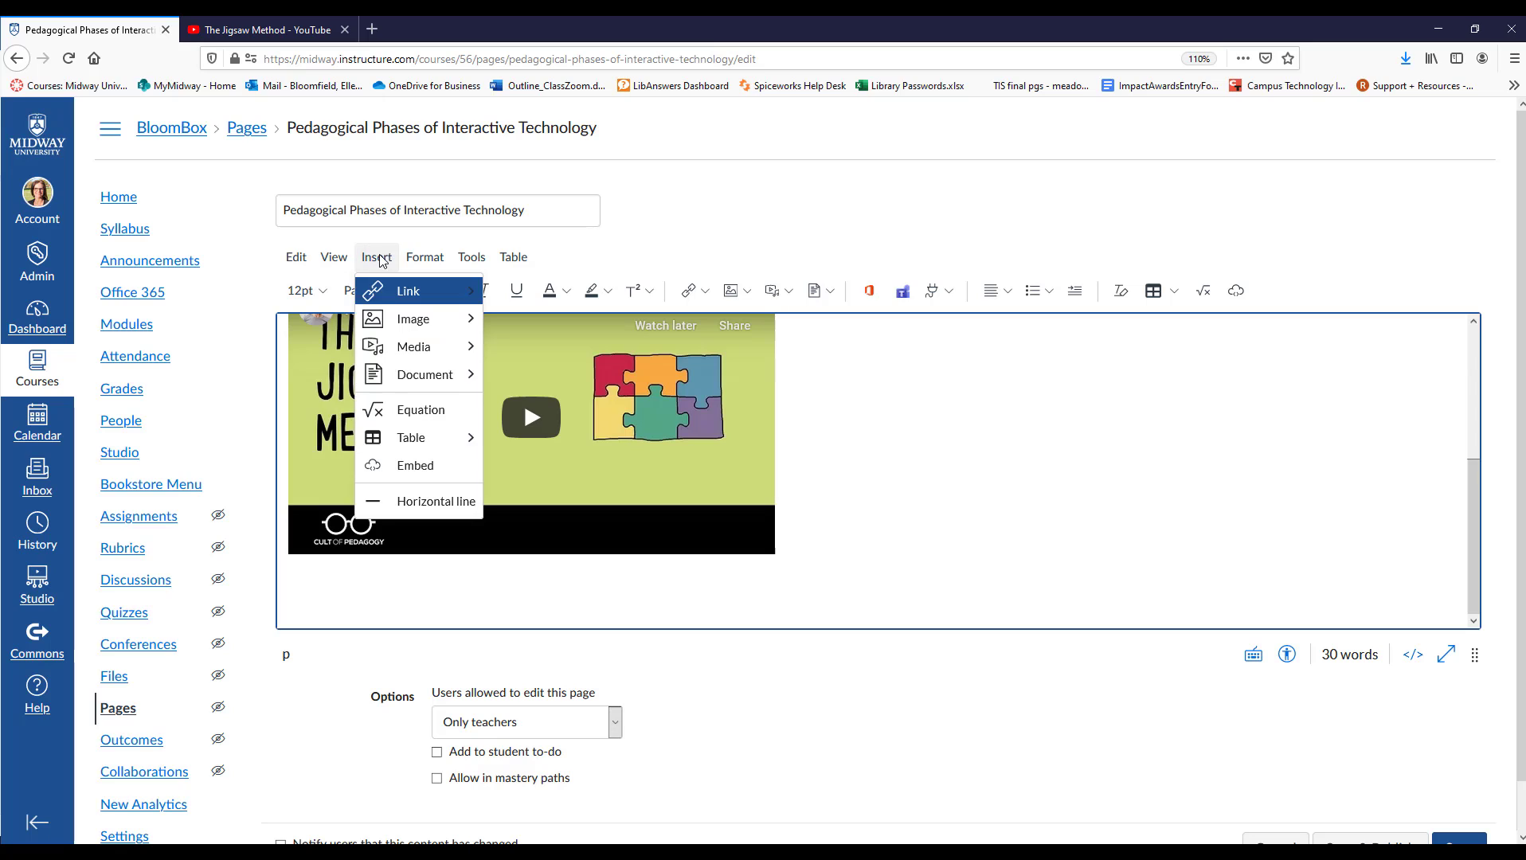
left_click(395, 502)
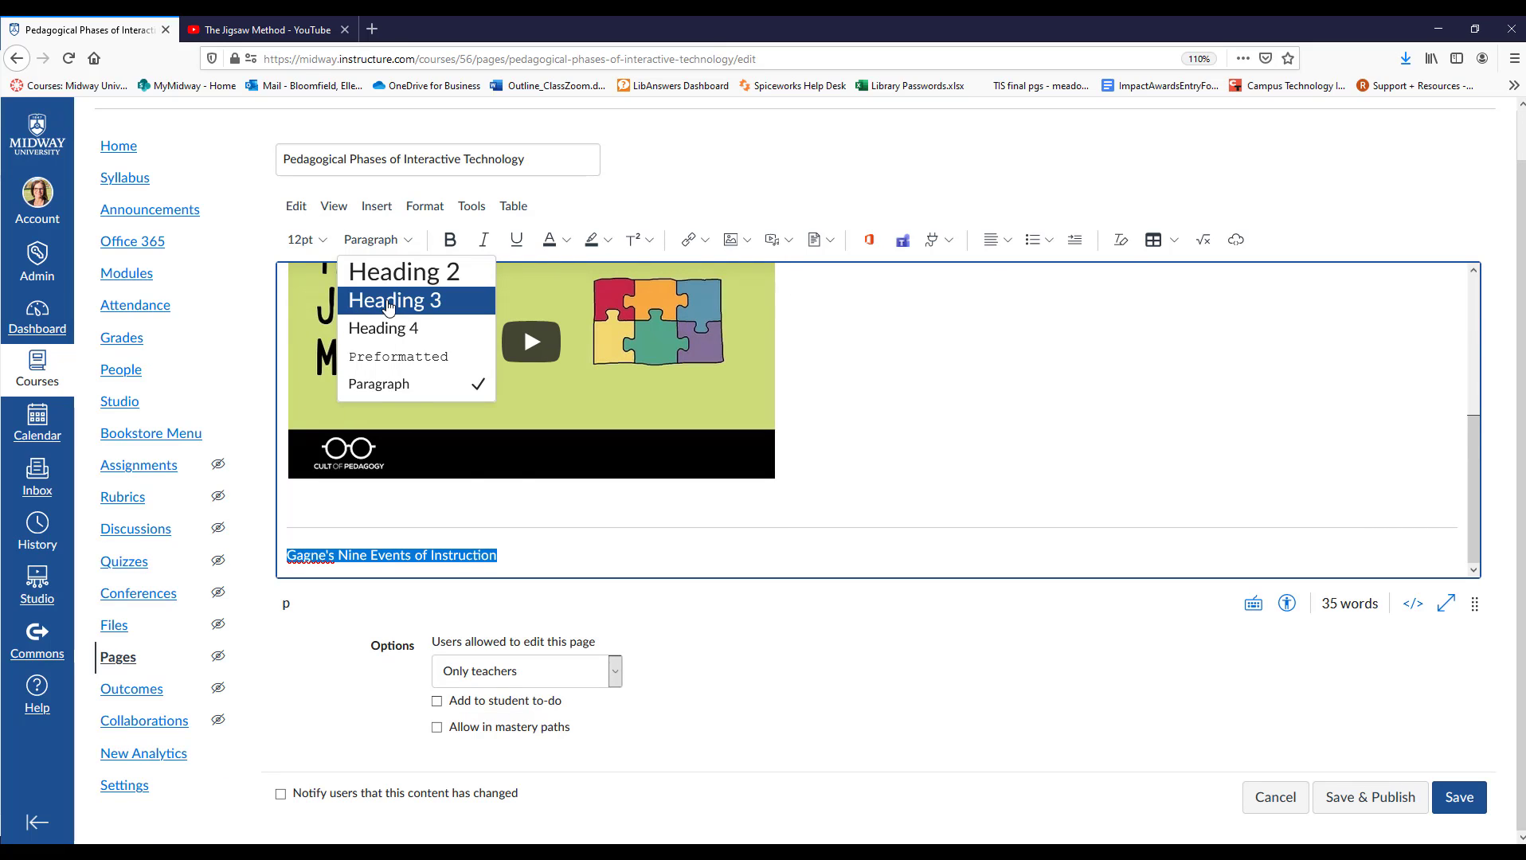
Format "Gagne's Nine Events of Instruction" as Heading 3 and add the line "Using Gagne's Nine Events for Interactivity" beneath it.
left_click(388, 306)
left_click(310, 487)
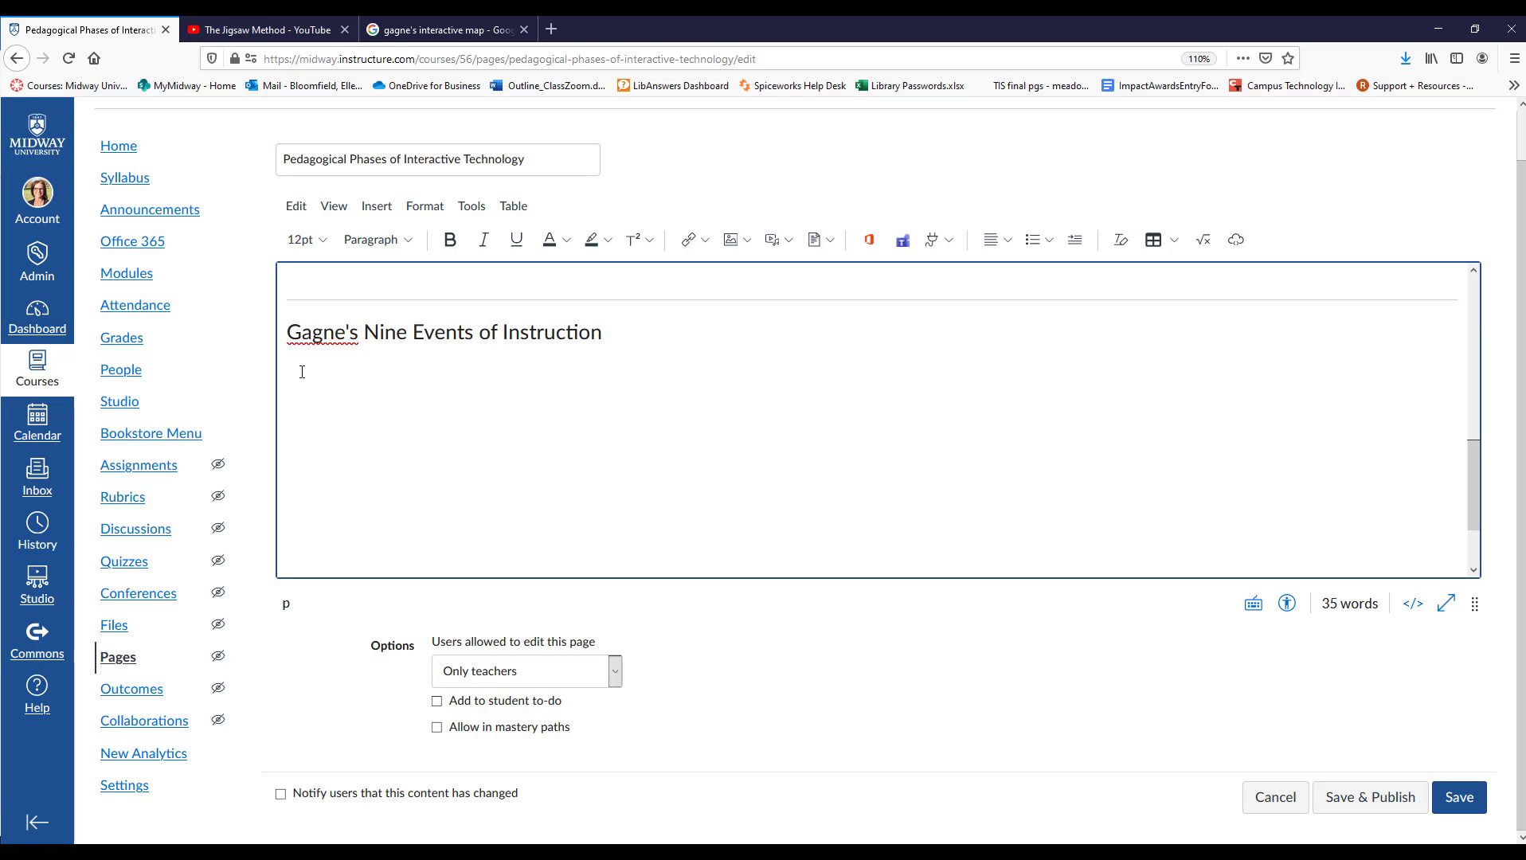
type("Using Gagne's Nine Events for Interactivity")
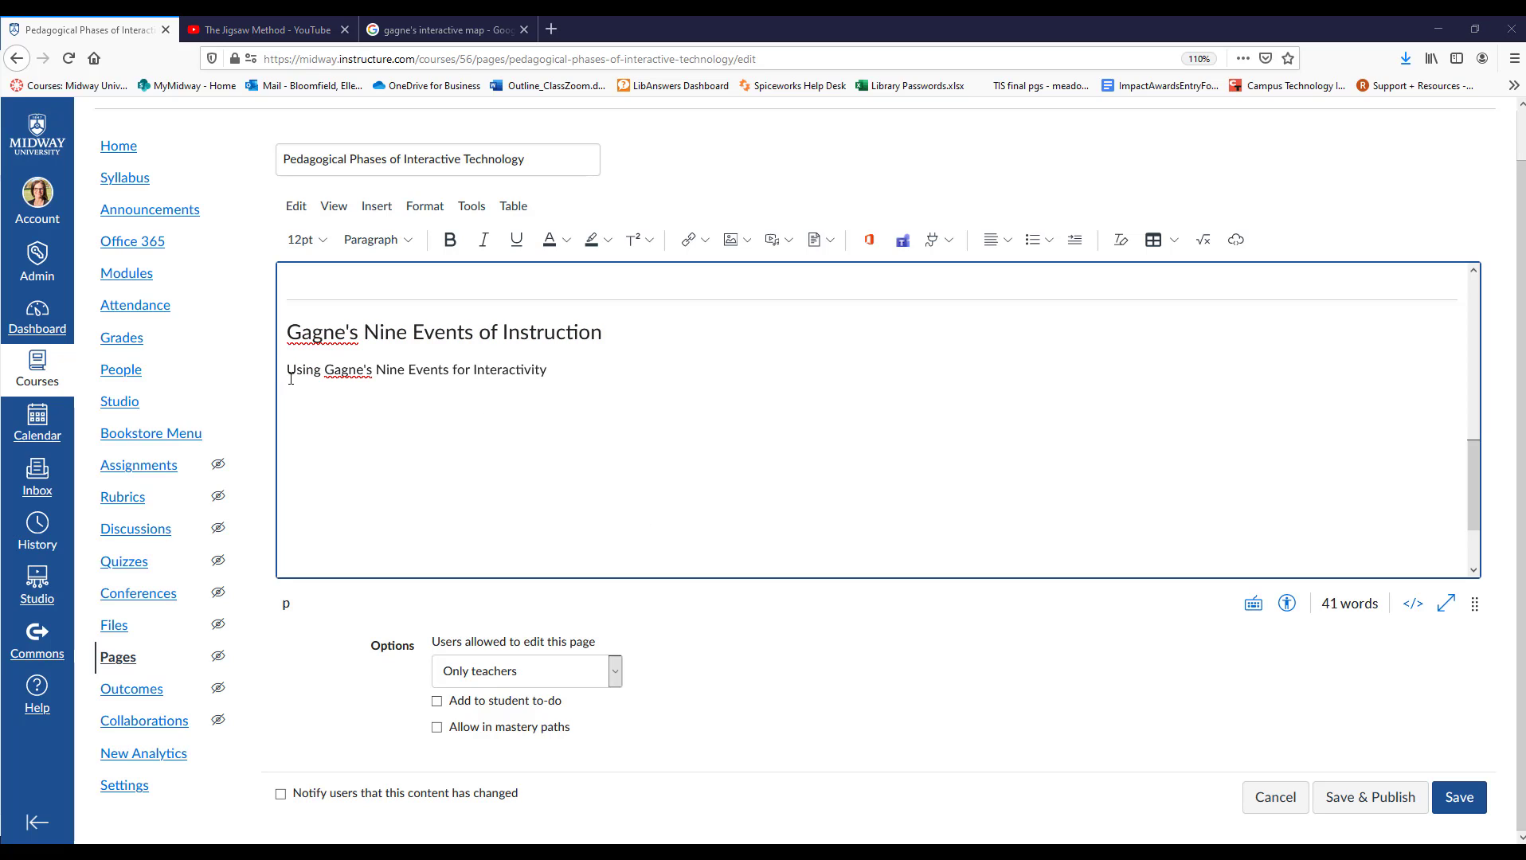
Link the text "Using Gagne's Nine Events for Interactivity" to a file from the Course files folder.
left_click_drag(287, 369, 549, 371)
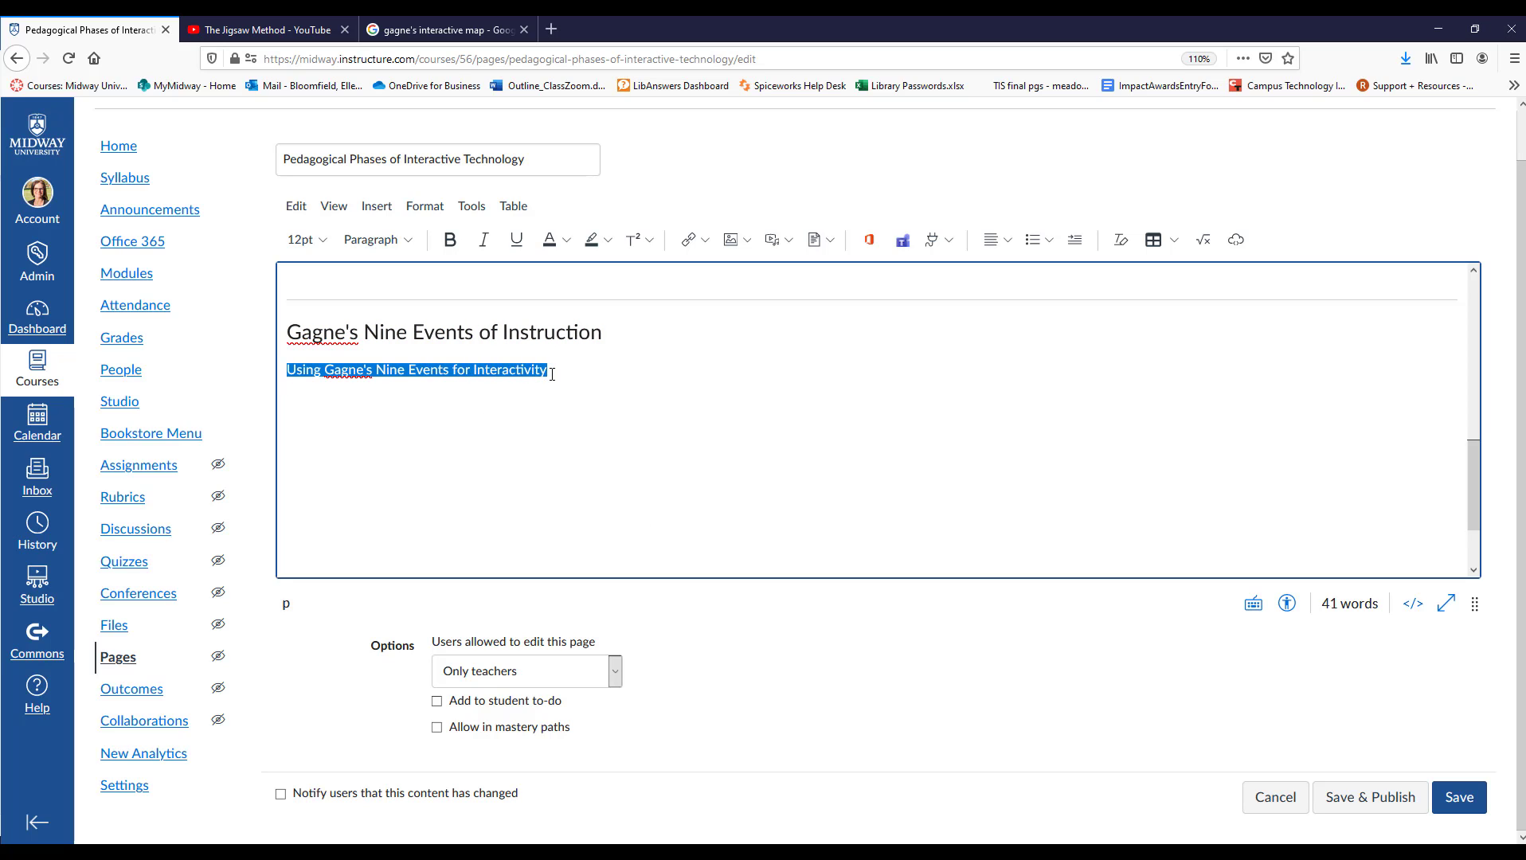
left_click(704, 241)
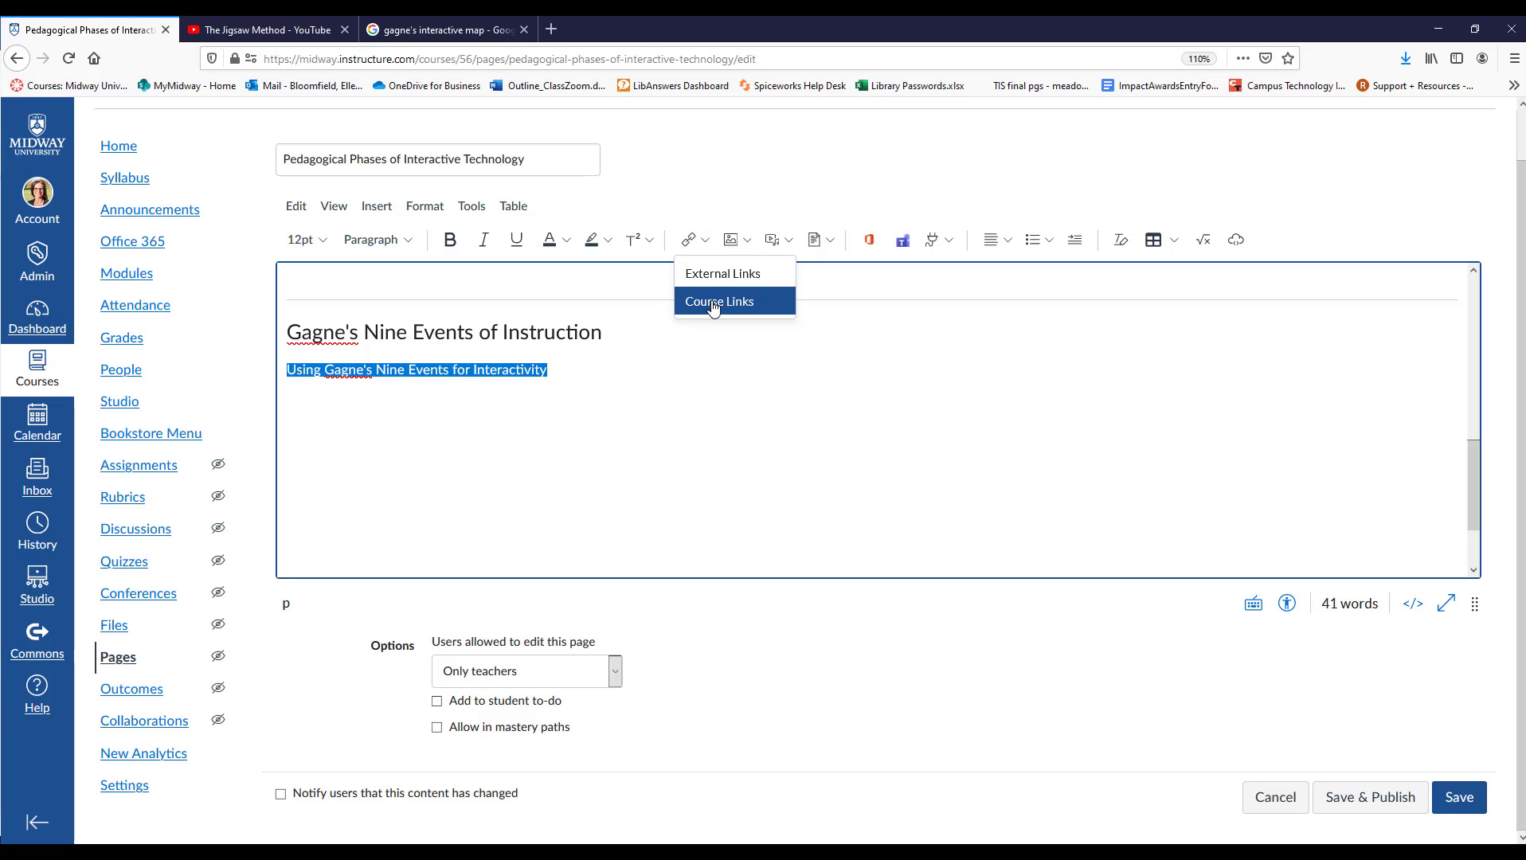
left_click(711, 302)
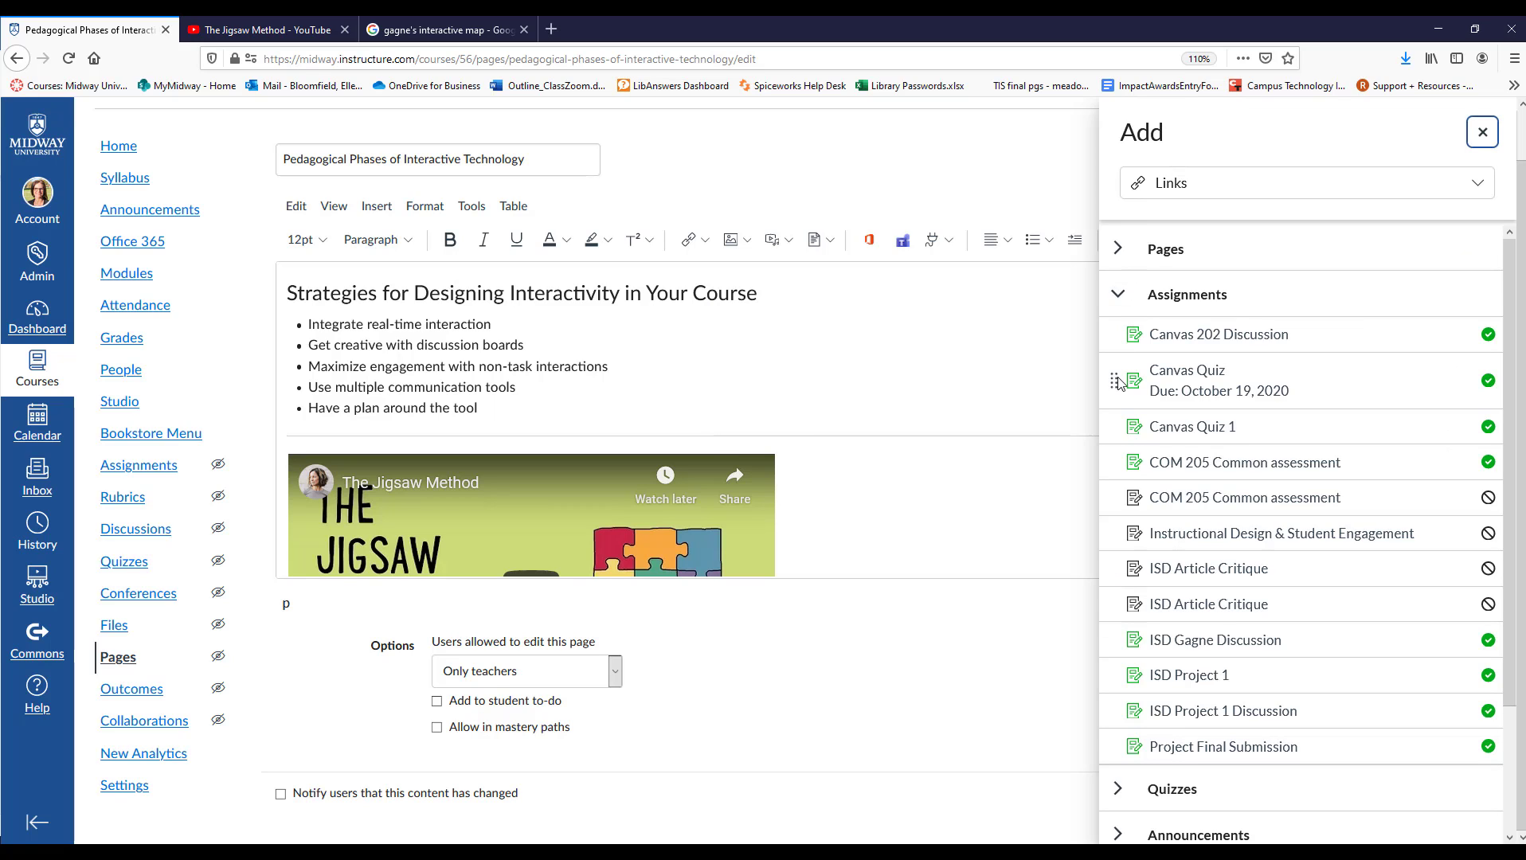
left_click(1117, 294)
left_click(1119, 249)
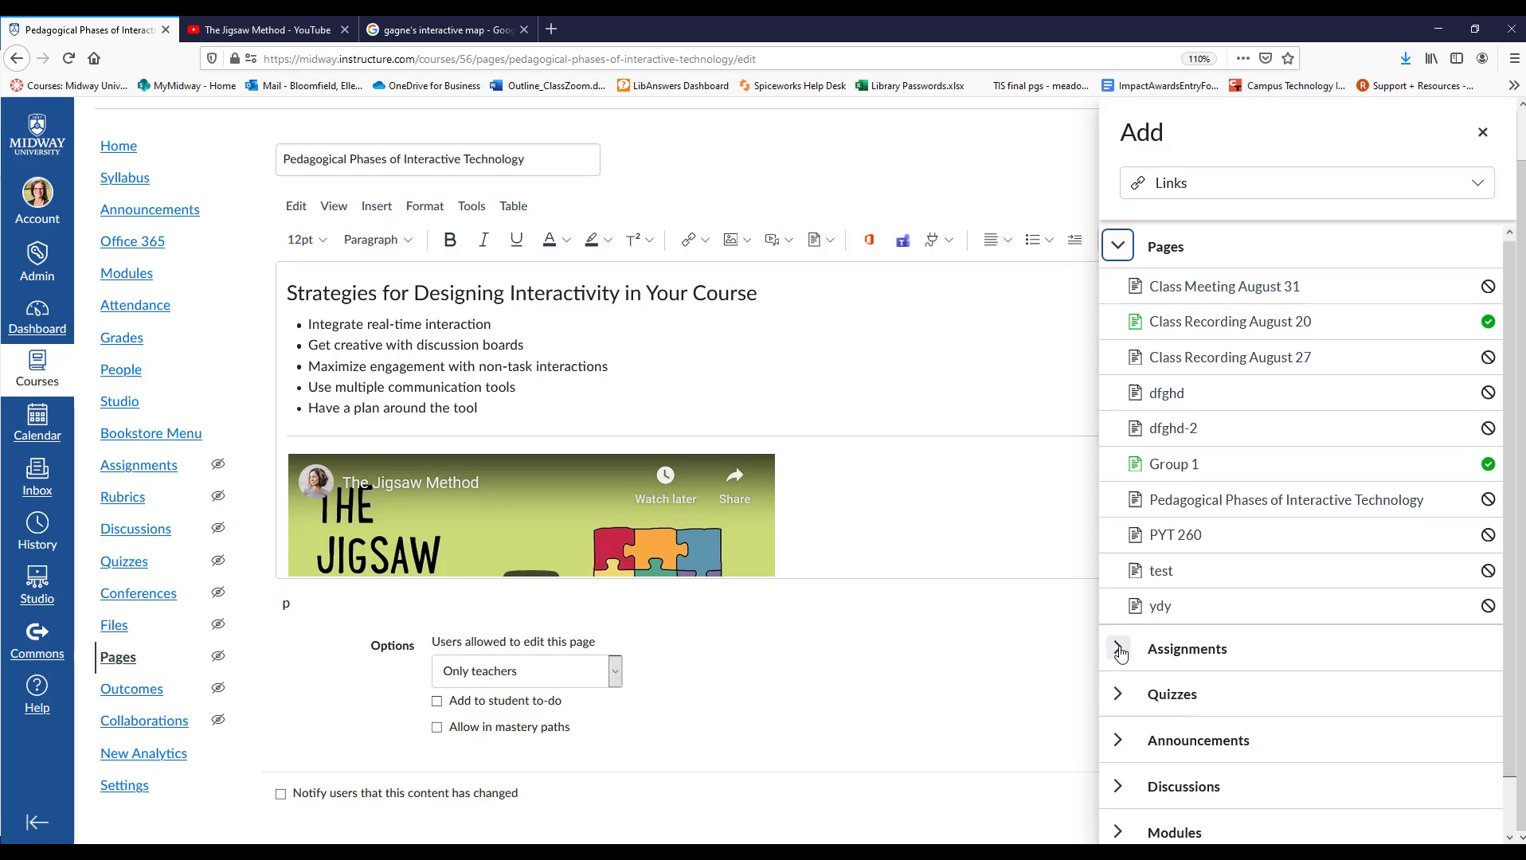
scroll(1120, 661, "down", 1)
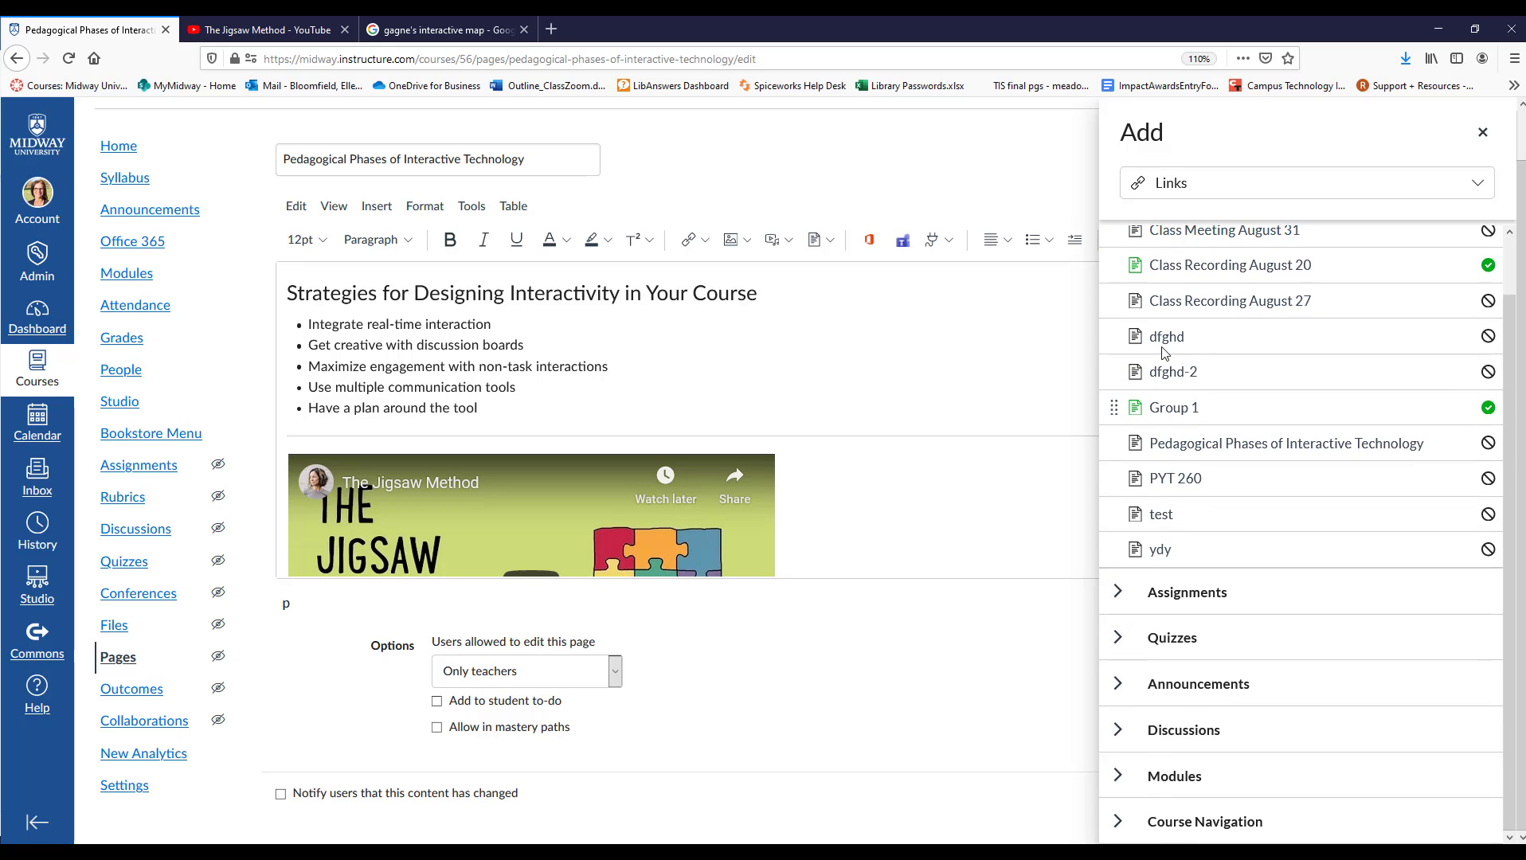
scroll(1145, 558, "up", 3)
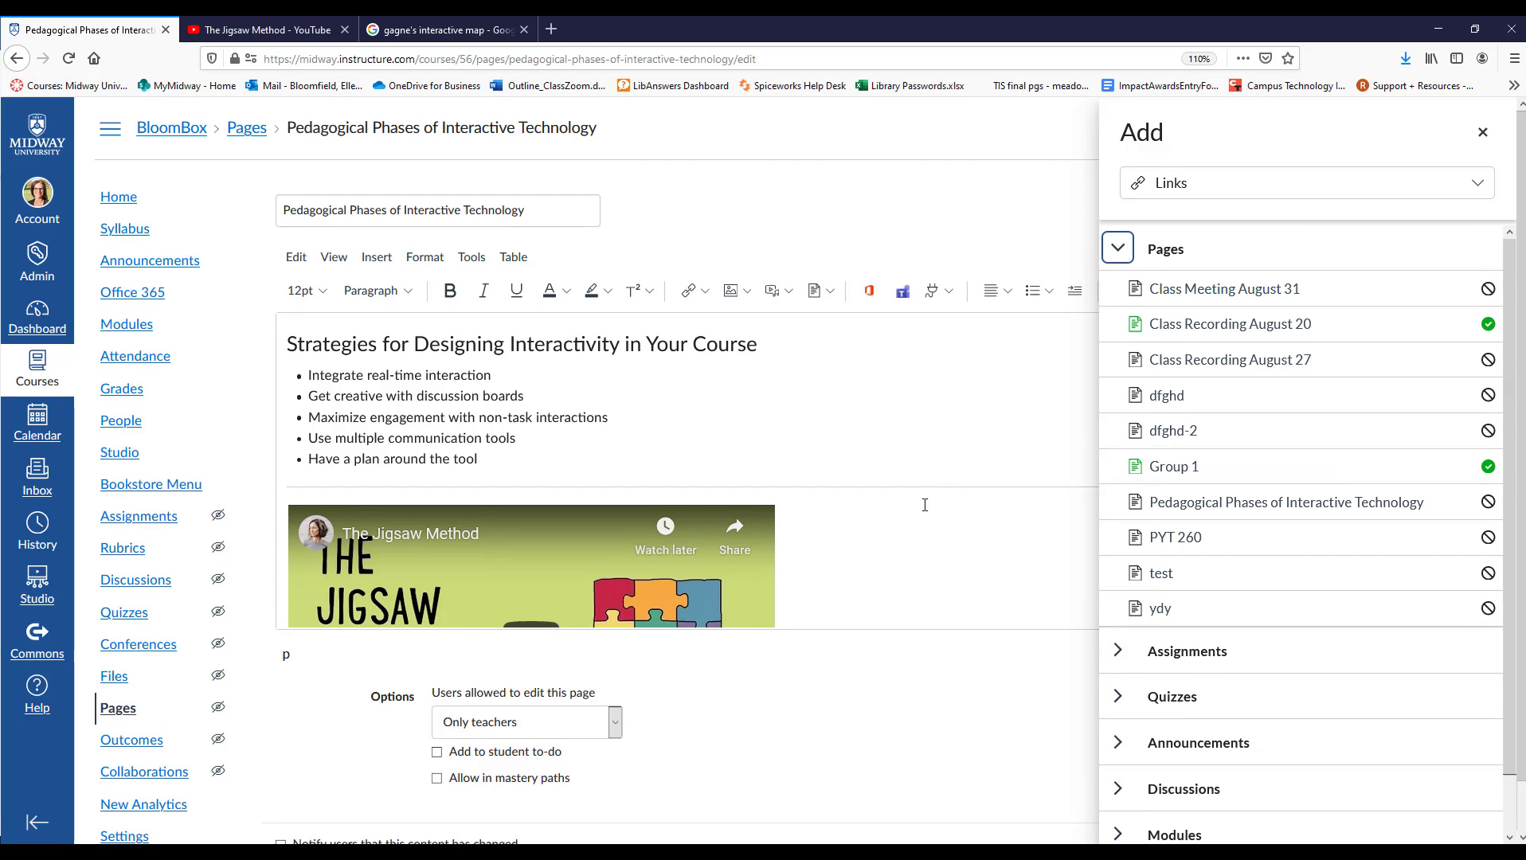
scroll(923, 505, "down", 5)
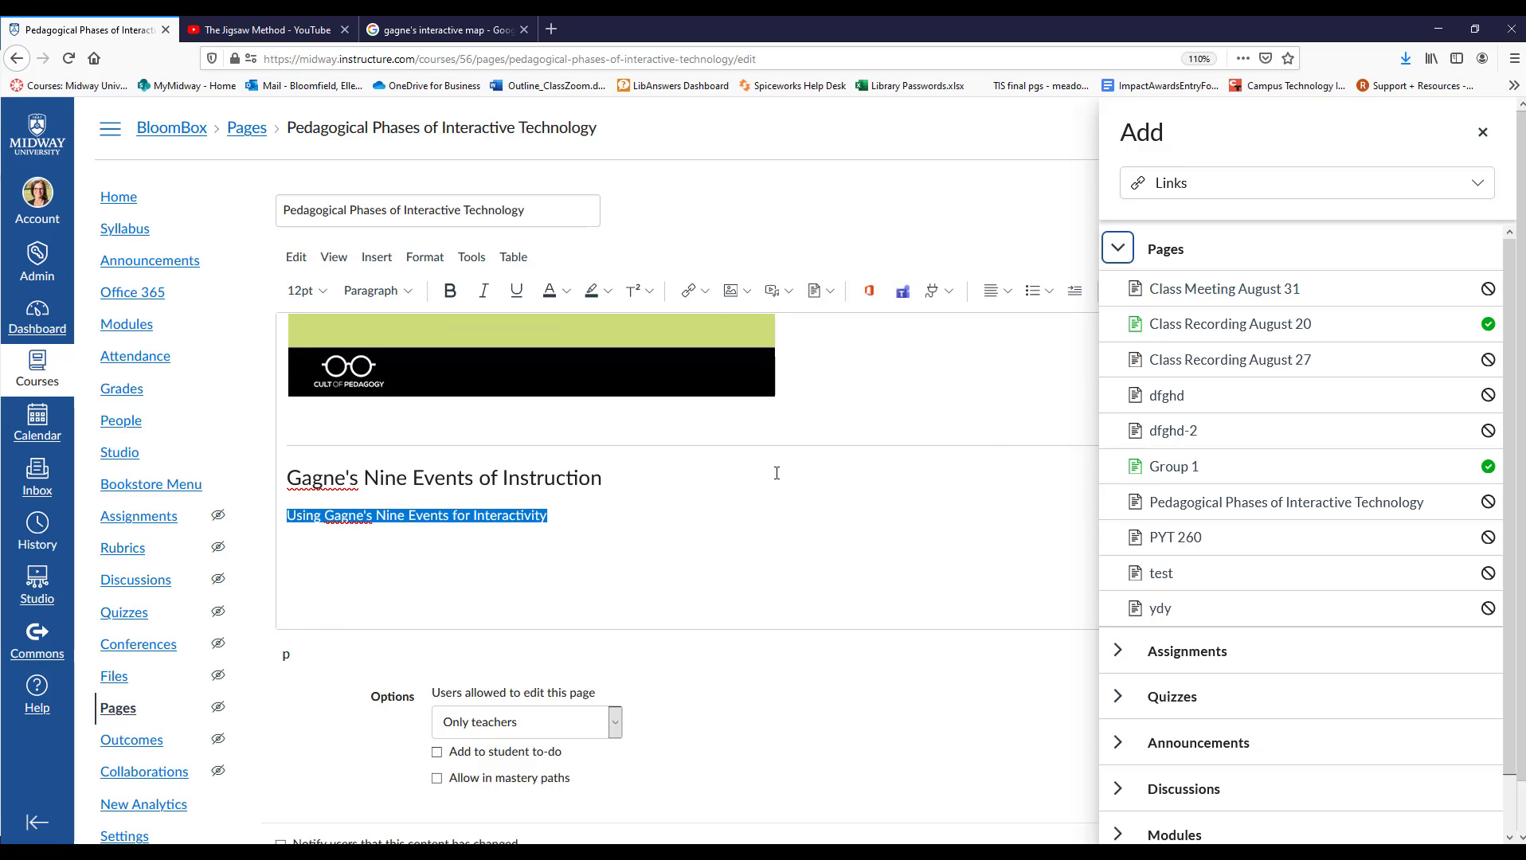
left_click(1308, 189)
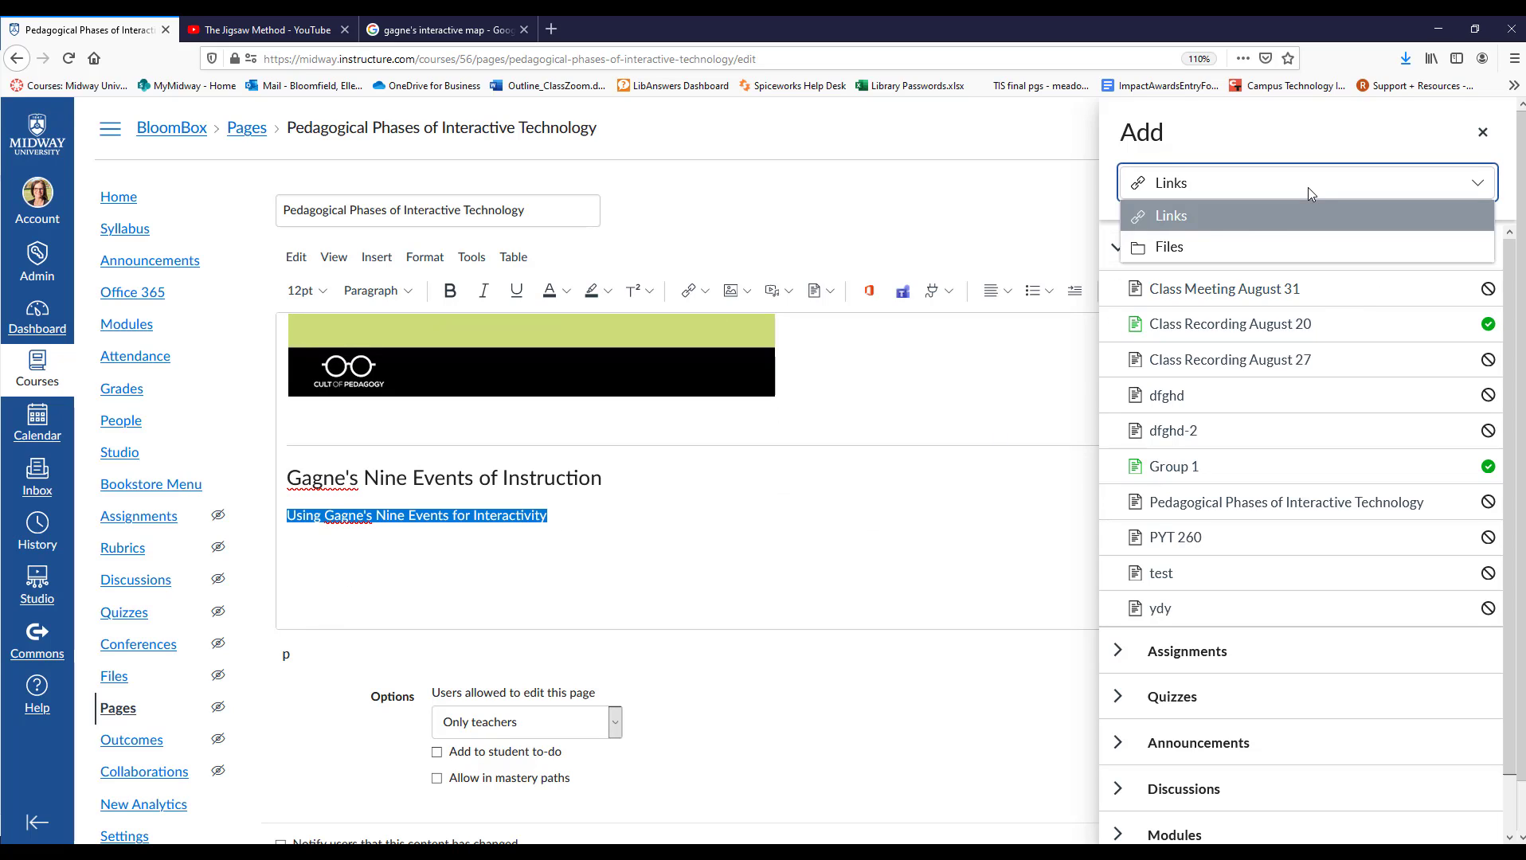
left_click(1174, 248)
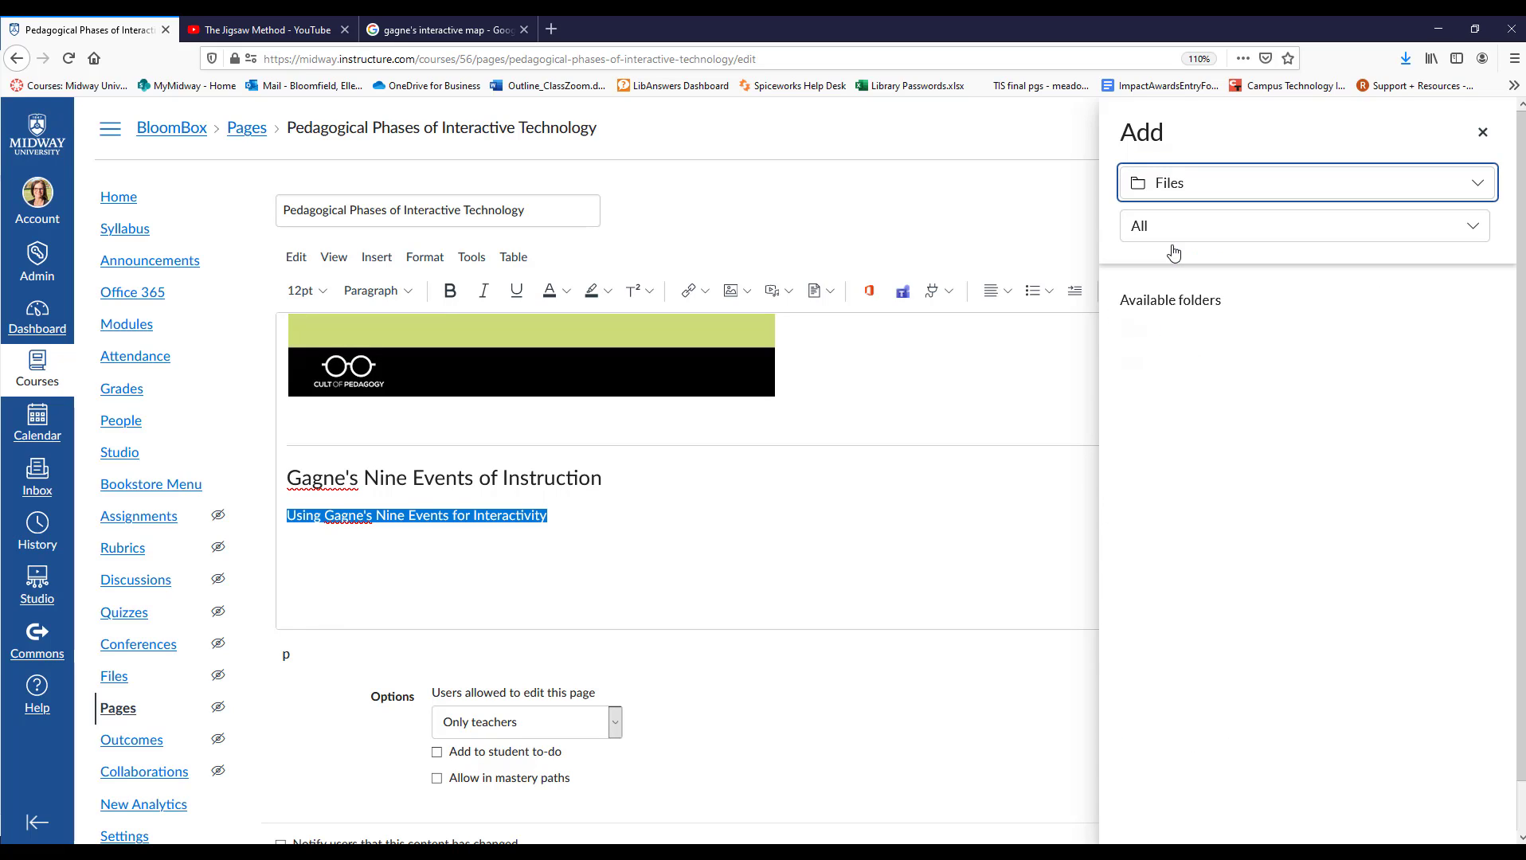
left_click(1209, 337)
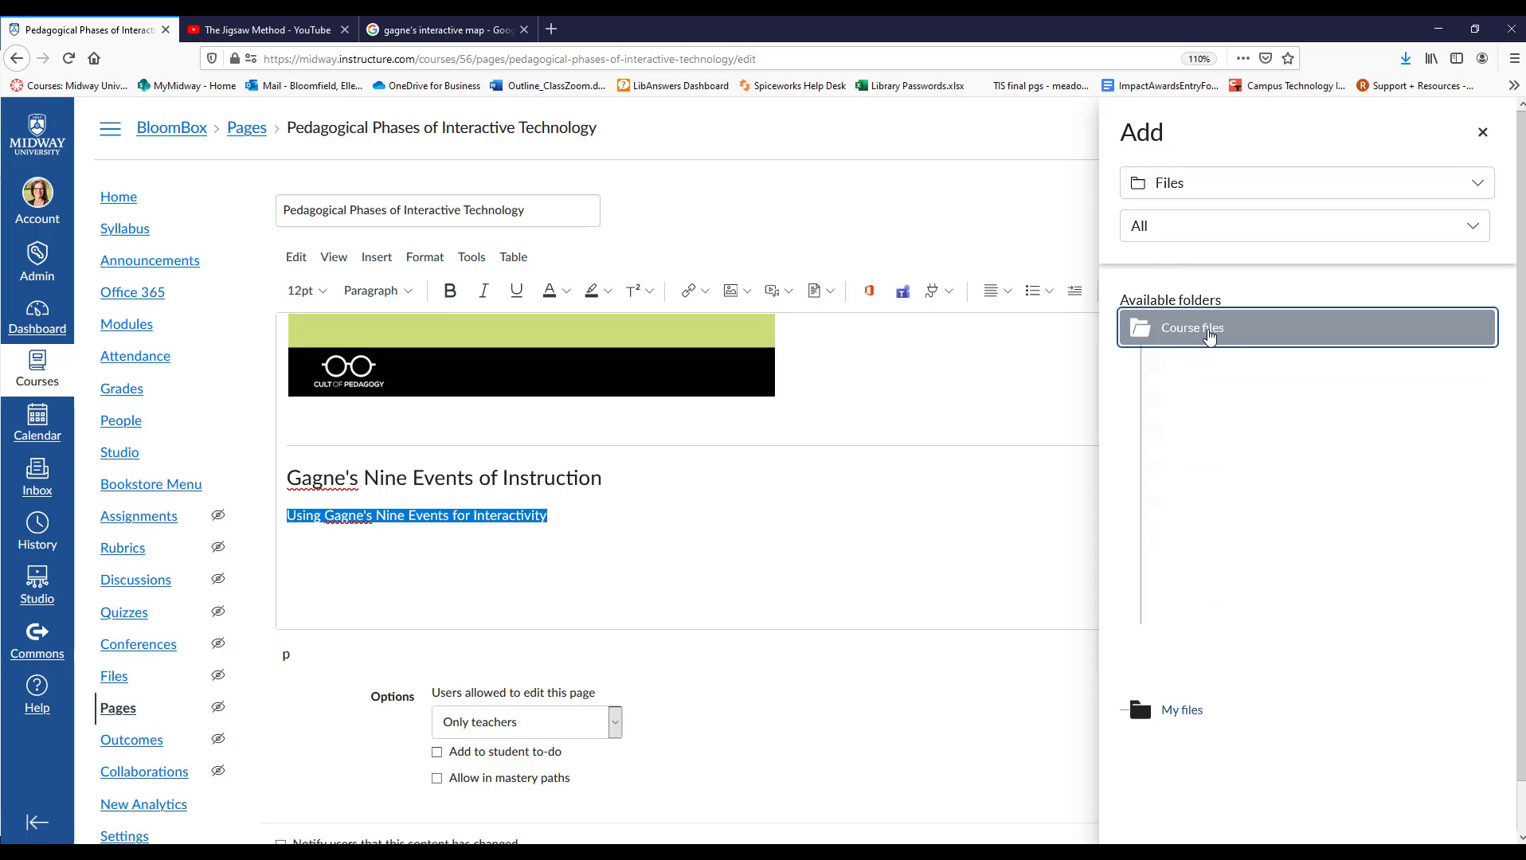
left_click(1281, 677)
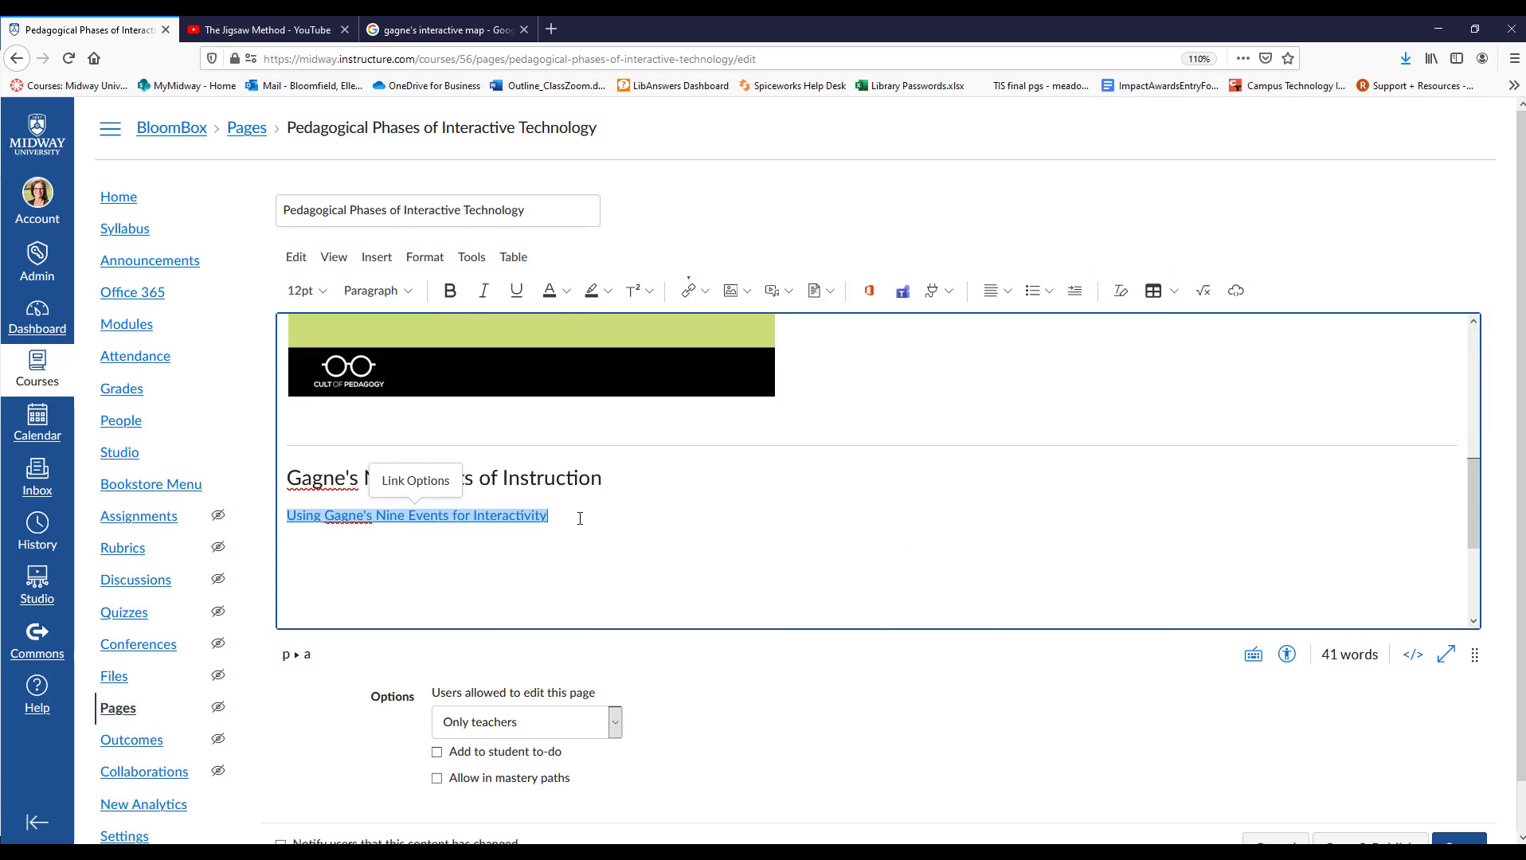
Try the "Disable in-line preview" and "Automatically open an in-line preview" display options on the "Using Gagne's Nine Events for Interactivity" link.
left_click(580, 519)
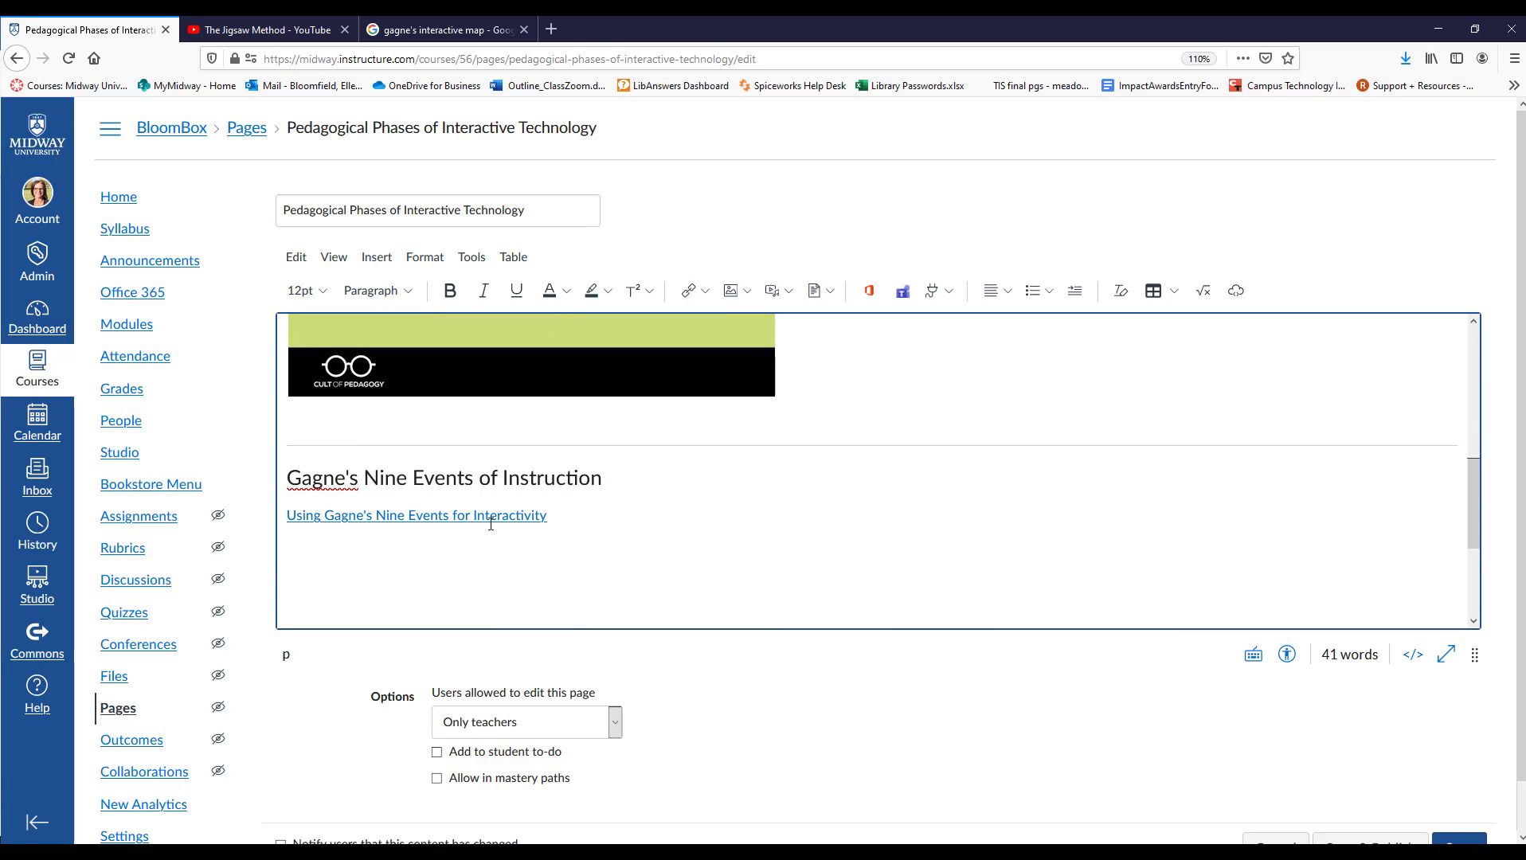
left_click(391, 513)
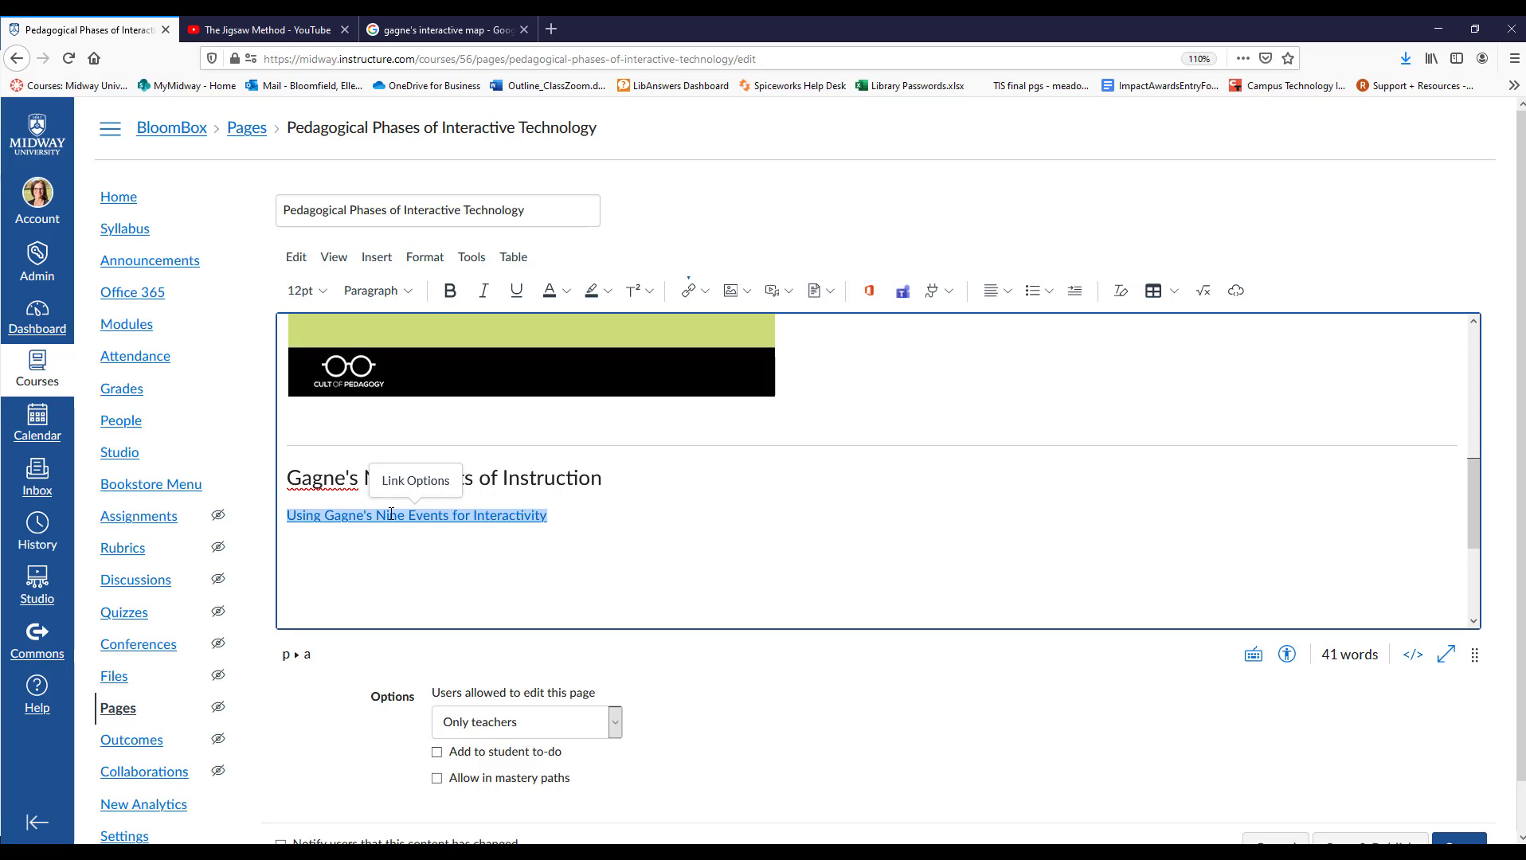
left_click(404, 494)
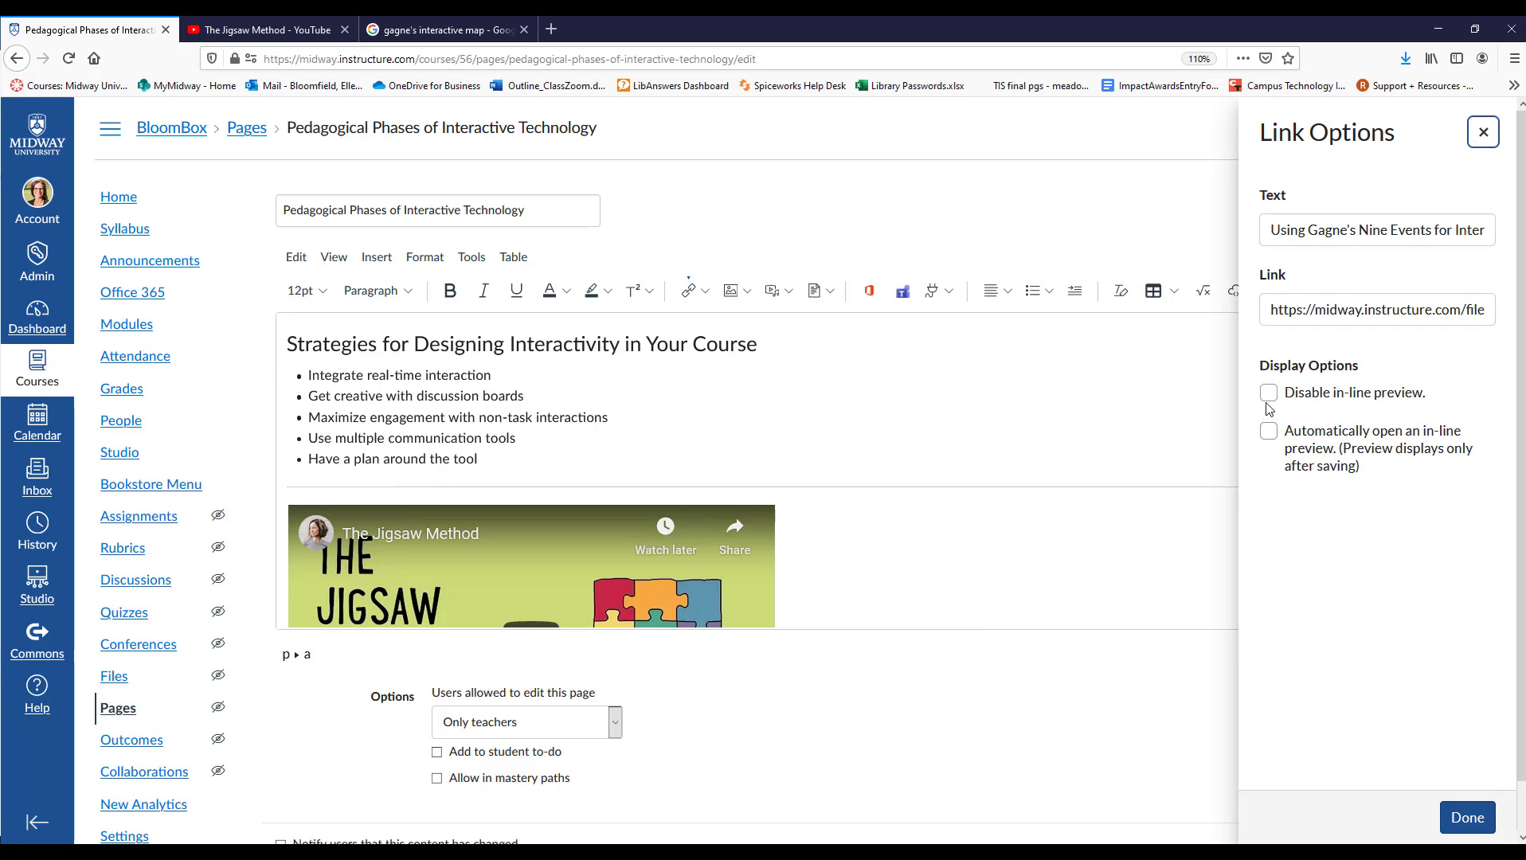
left_click(1269, 396)
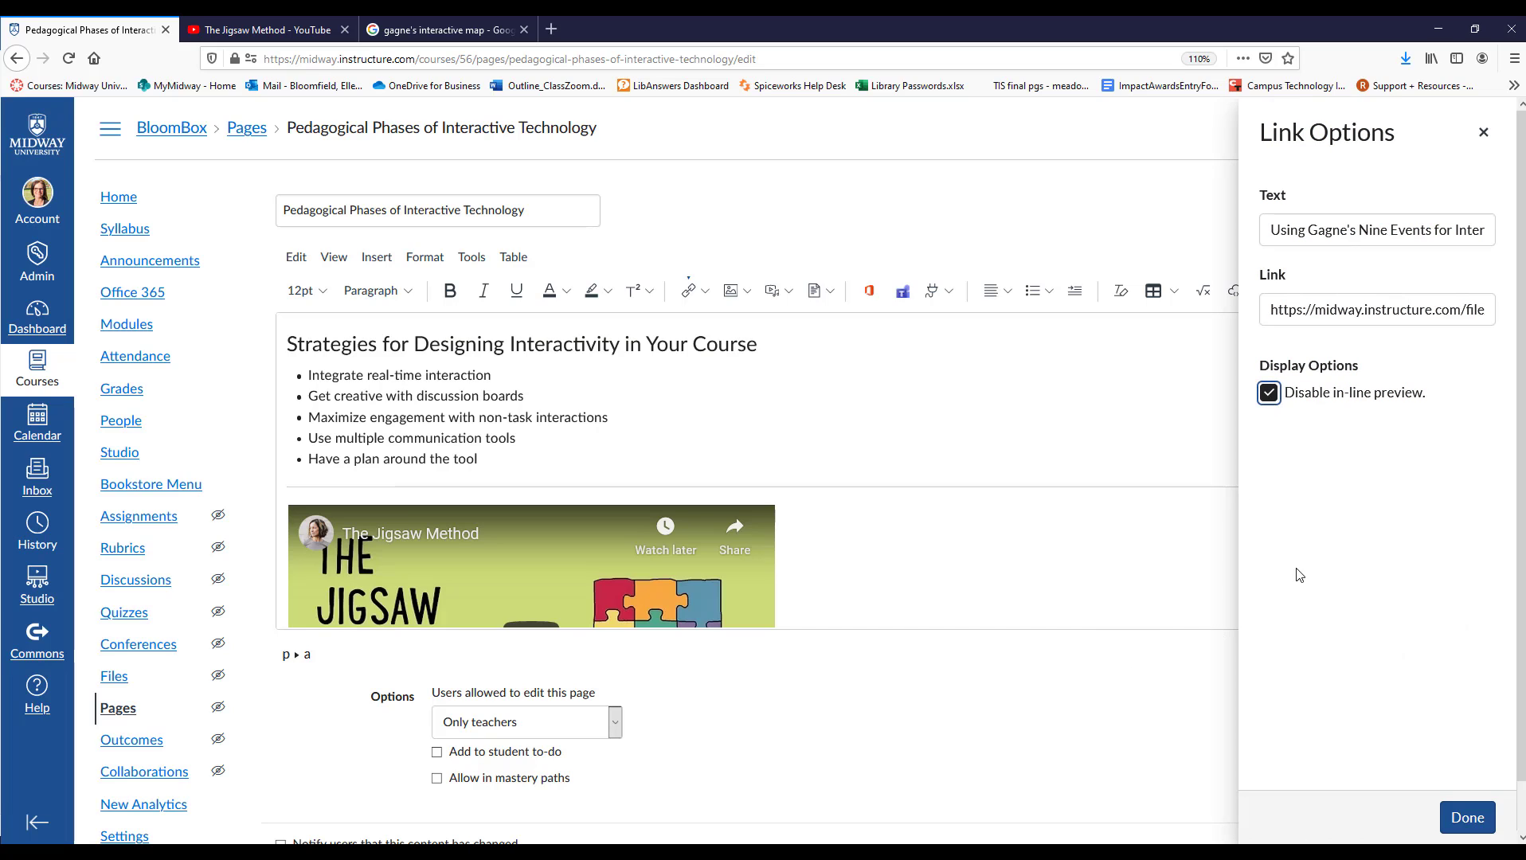
left_click(1268, 394)
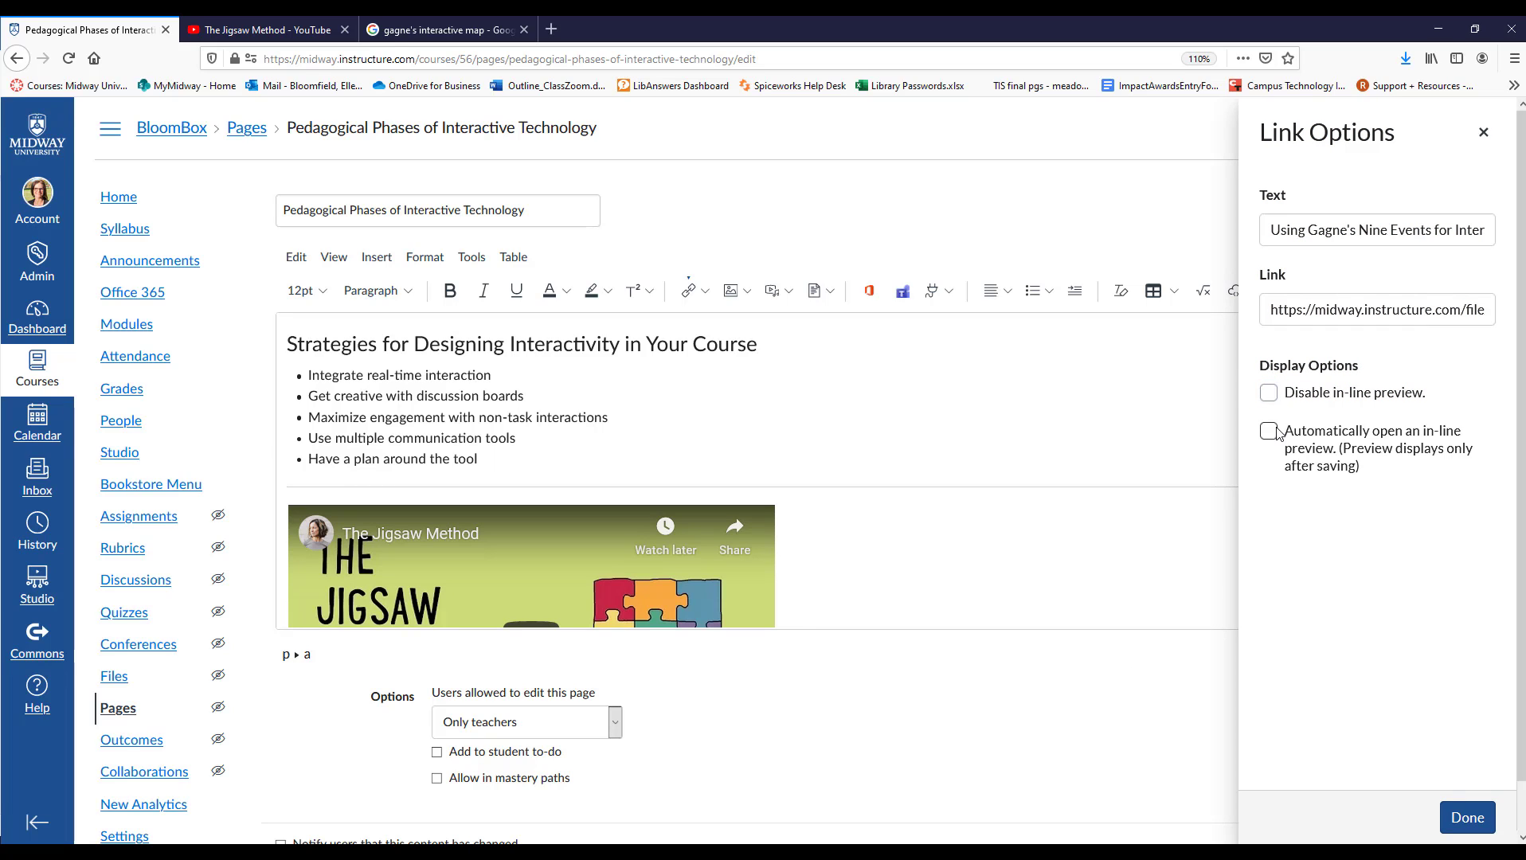
left_click(1269, 431)
left_click(1269, 432)
left_click(1476, 824)
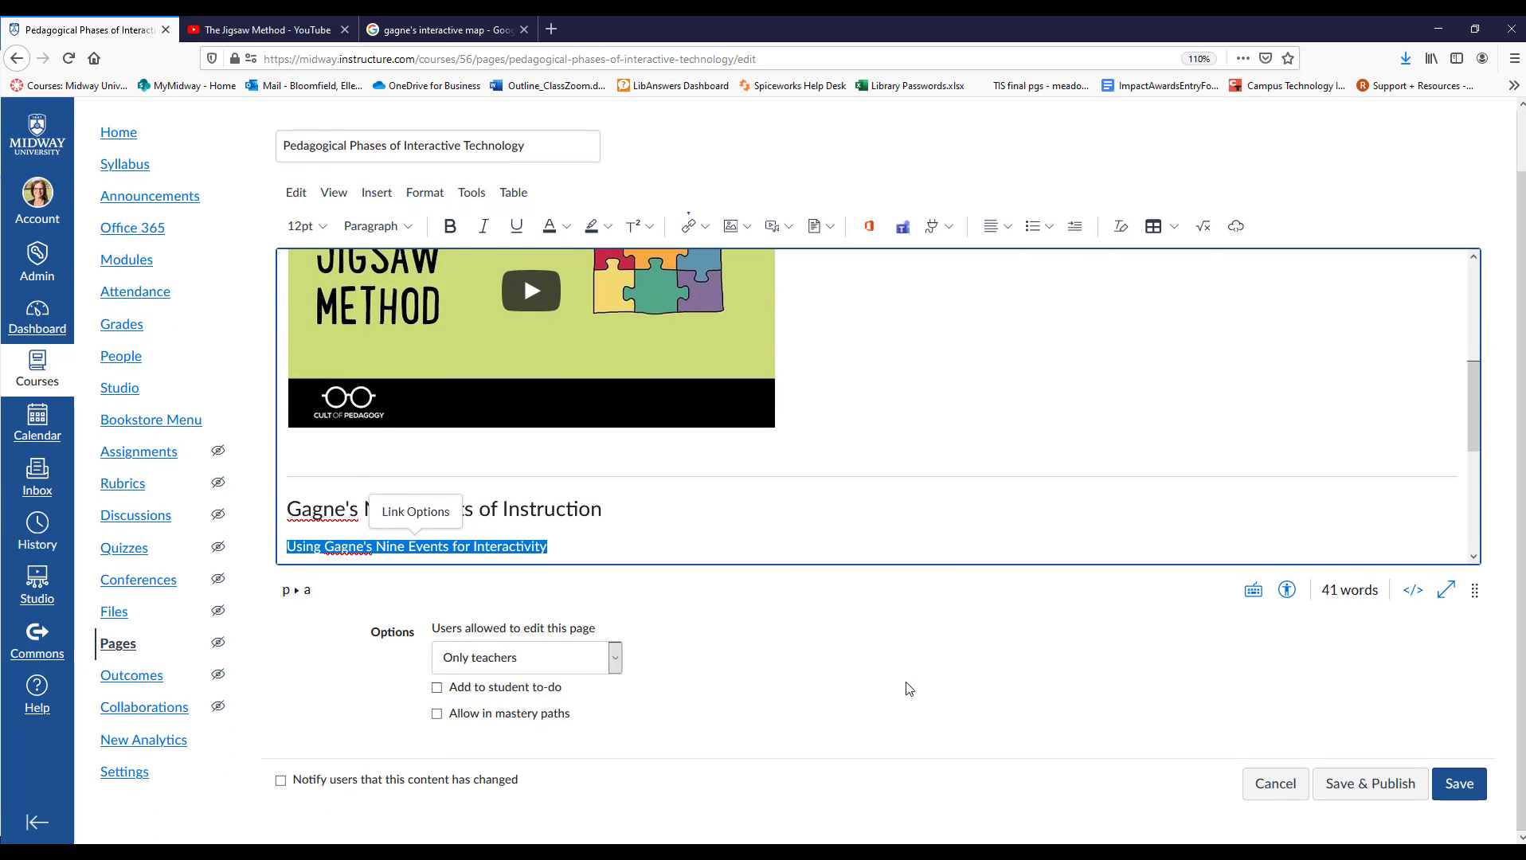
Save the Pedagogical Phases of Interactive Technology page and look over its content down to the Gagne's section.
left_click(1455, 804)
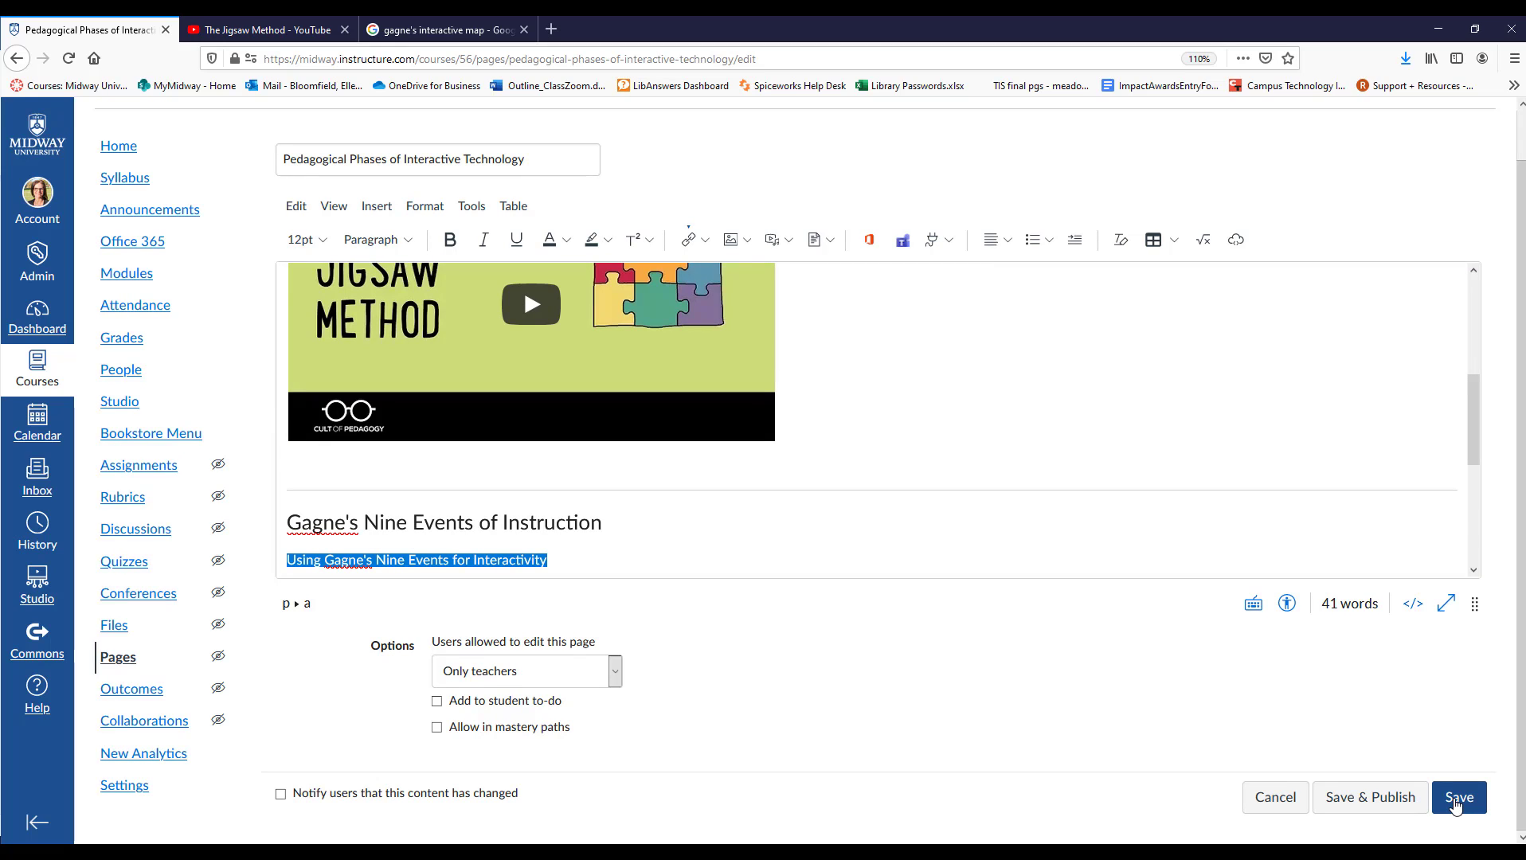
left_click(1458, 798)
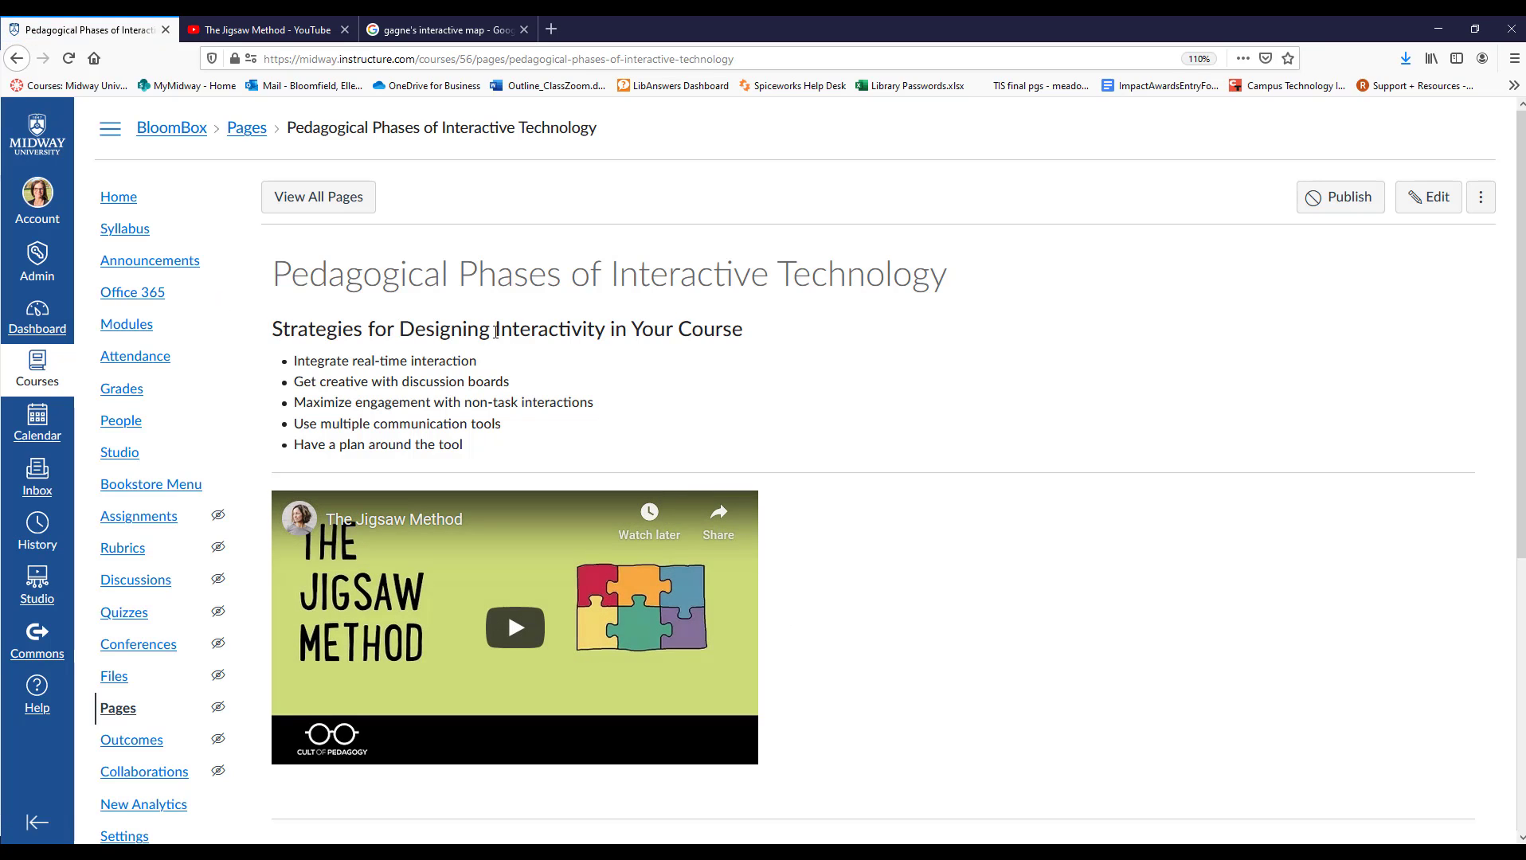
scroll(423, 371, "down", 3)
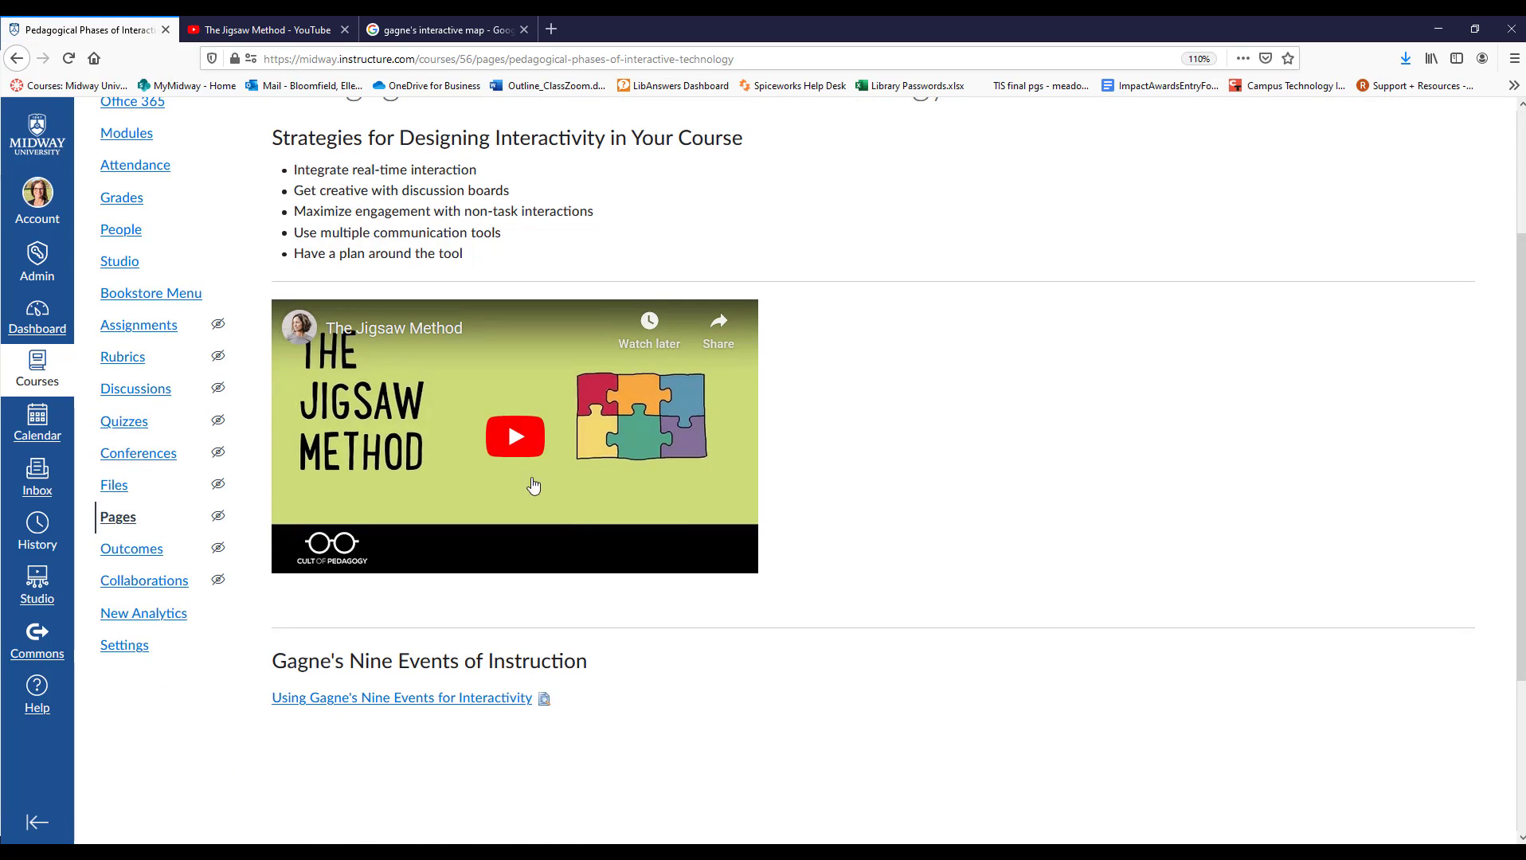
scroll(514, 442, "down", 3)
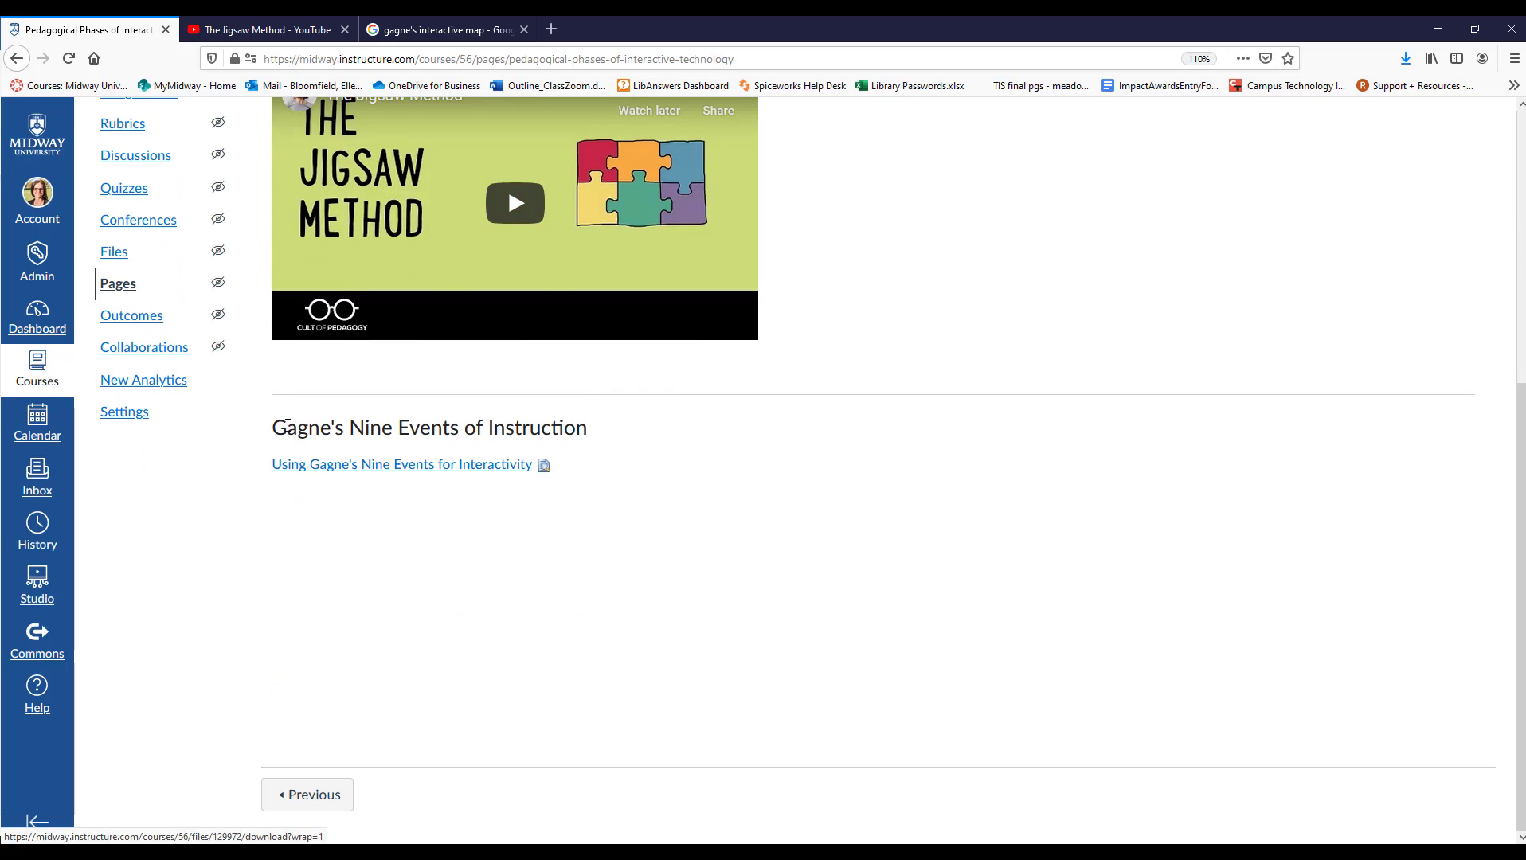
Preview the file behind "Using Gagne's Nine Events for Interactivity" inline, look through its pages and minimize the preview.
left_click(545, 470)
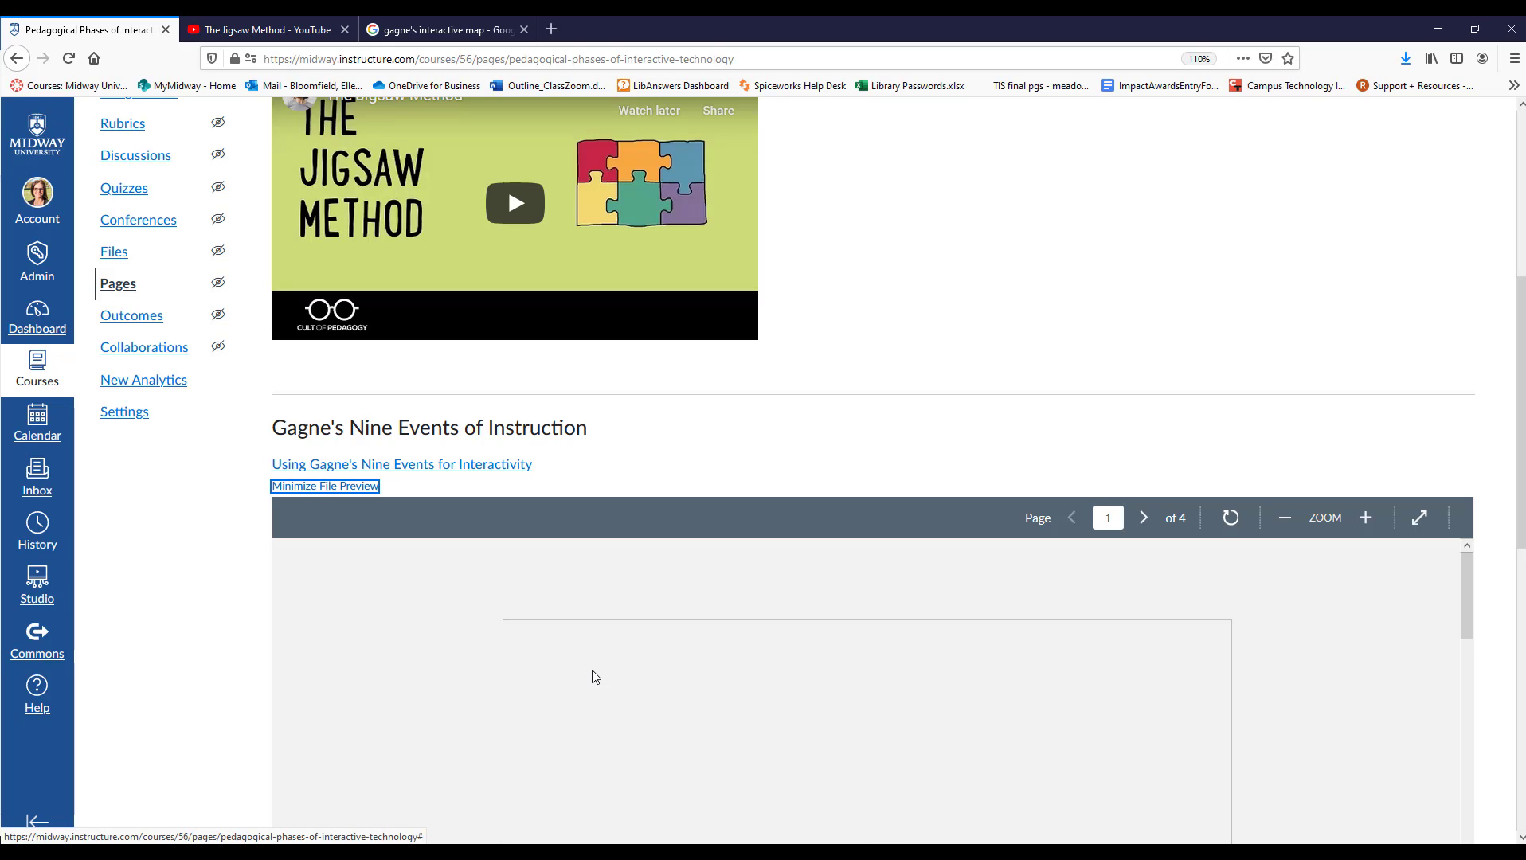
scroll(592, 670, "down", 6)
scroll(226, 674, "down", 4)
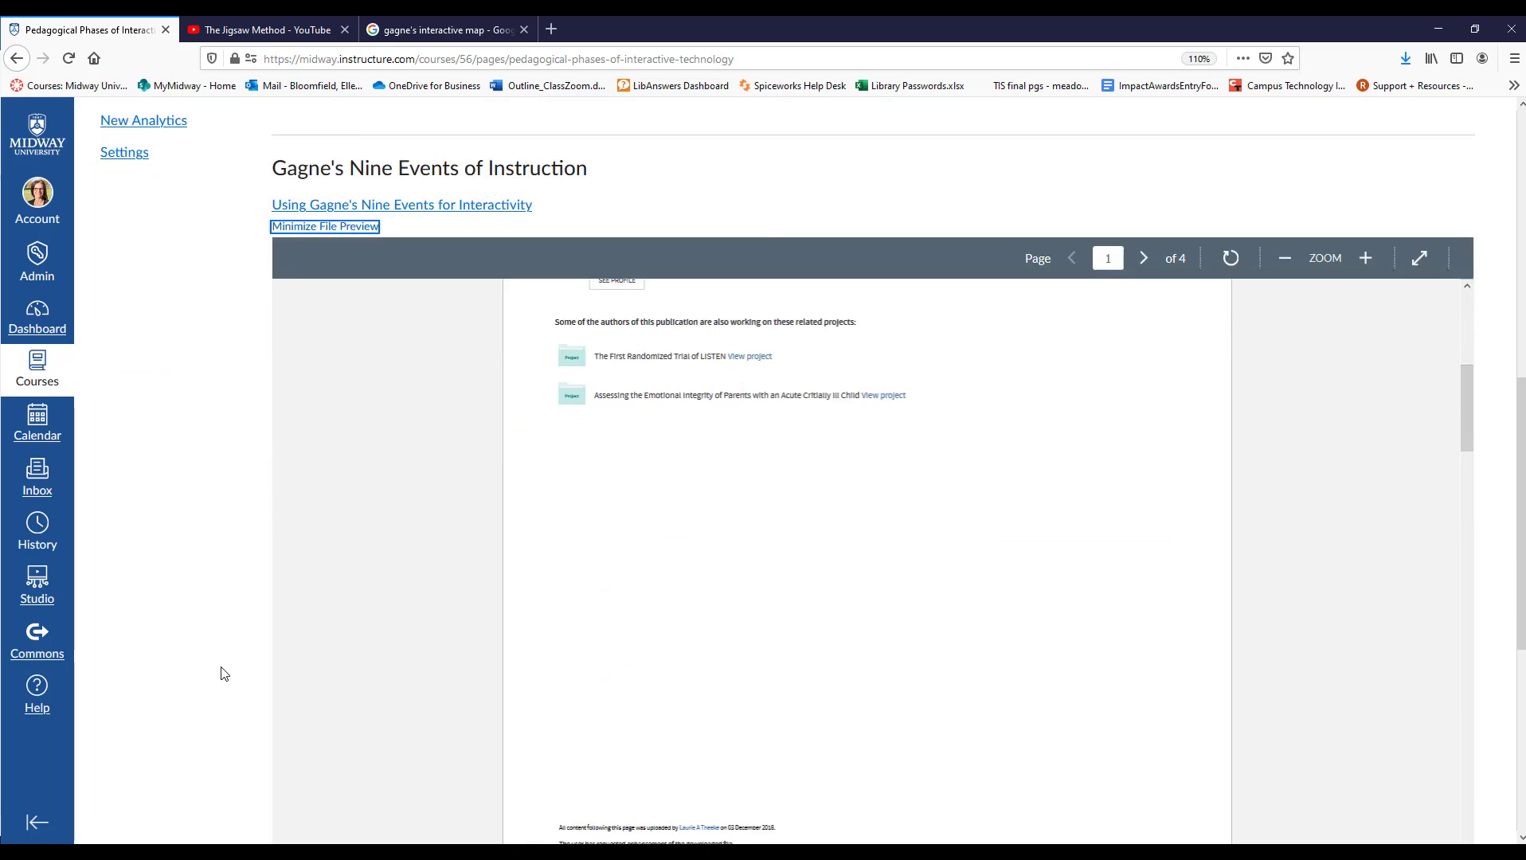
scroll(221, 672, "up", 3)
scroll(391, 624, "down", 1)
scroll(391, 623, "down", 5)
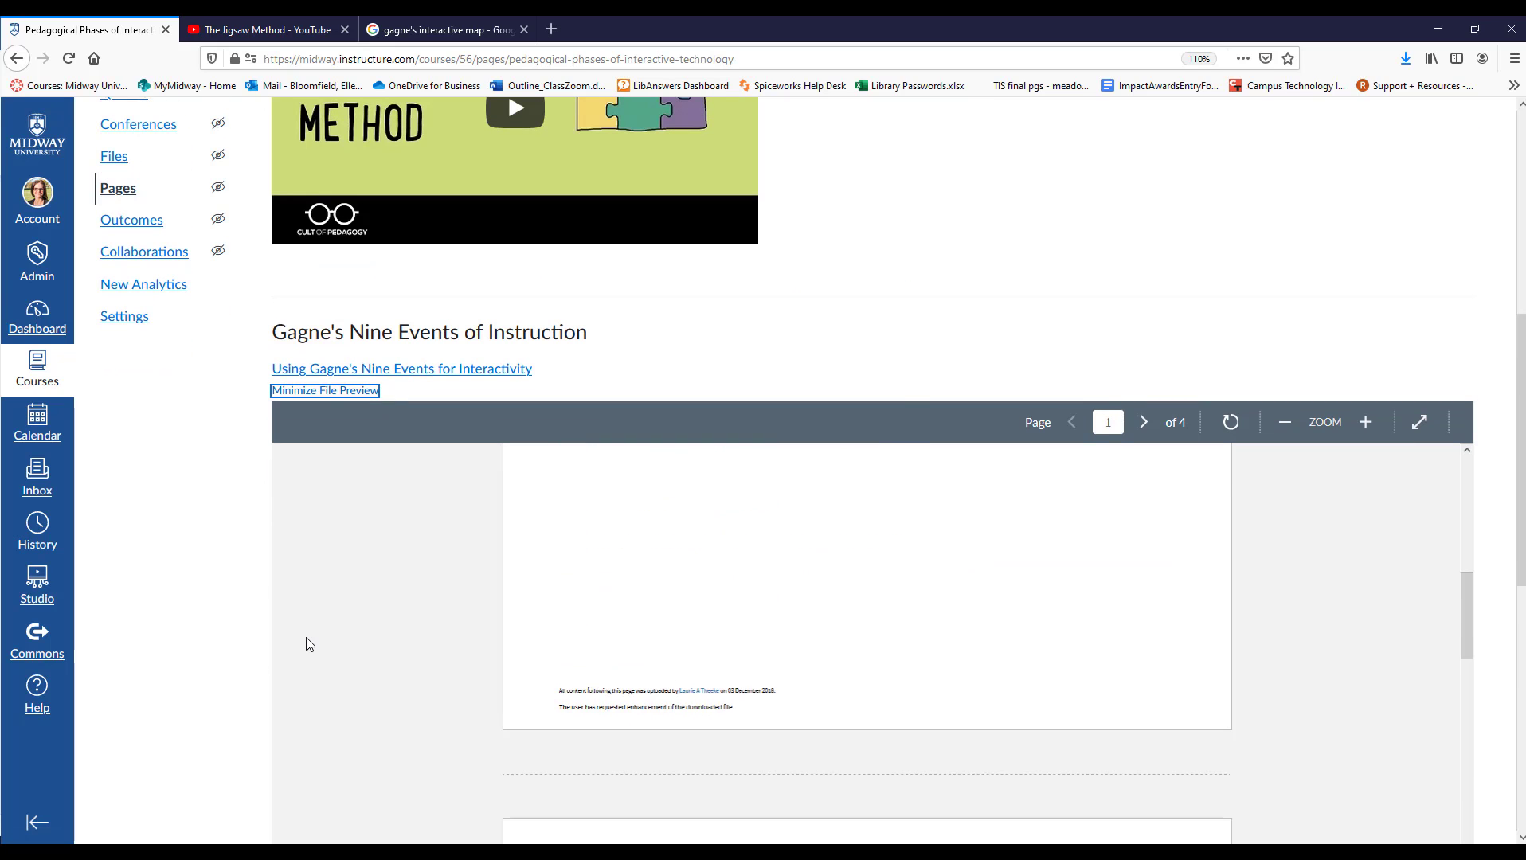
left_click(348, 392)
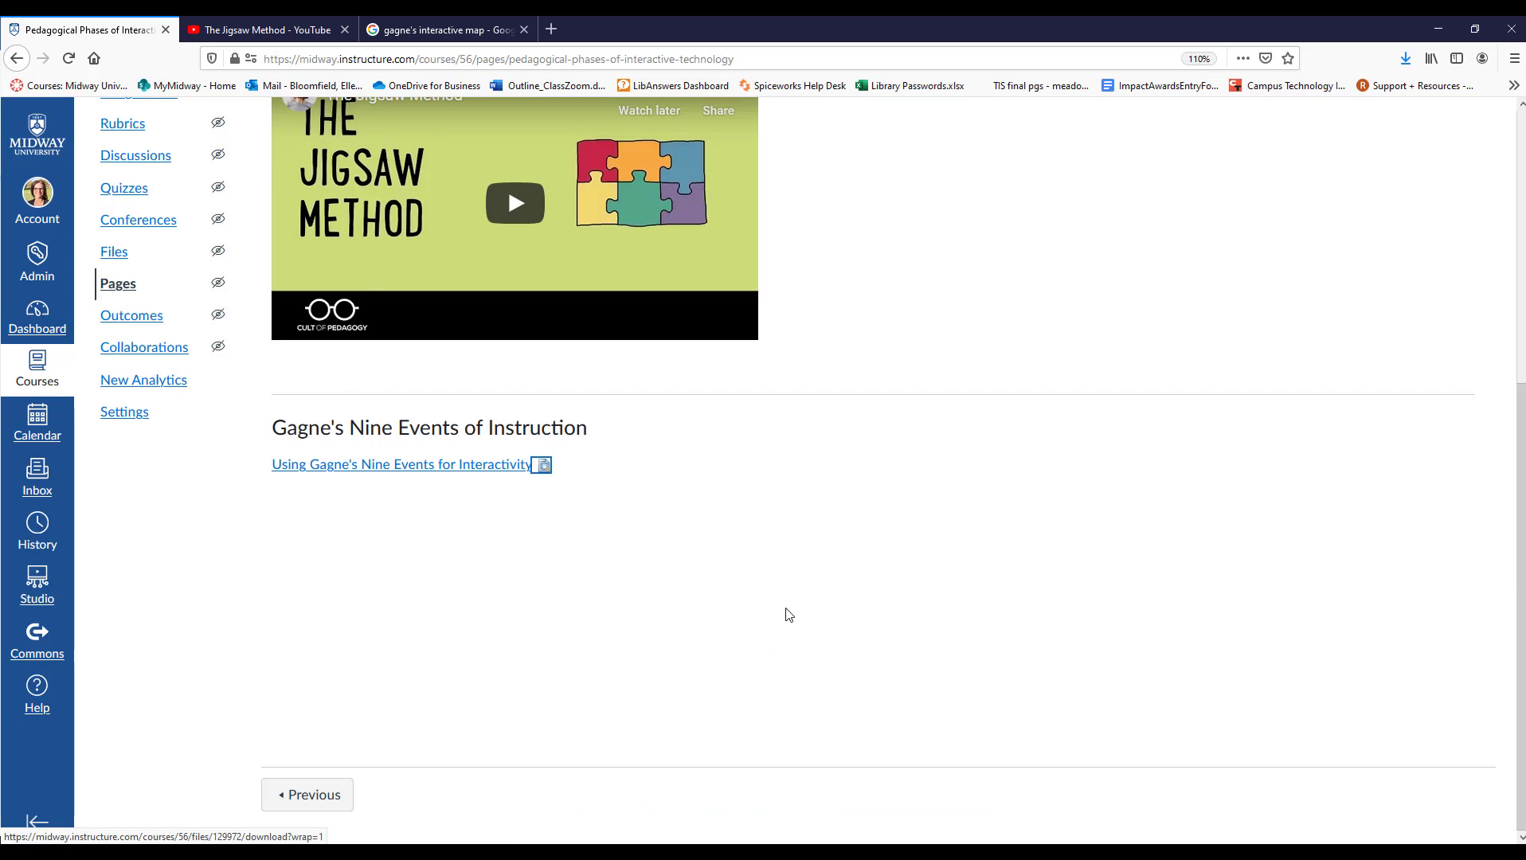
Reopen the Pedagogical Phases of Interactive Technology page for editing and expand the editor to fullscreen.
scroll(750, 643, "up", 5)
scroll(739, 684, "up", 1)
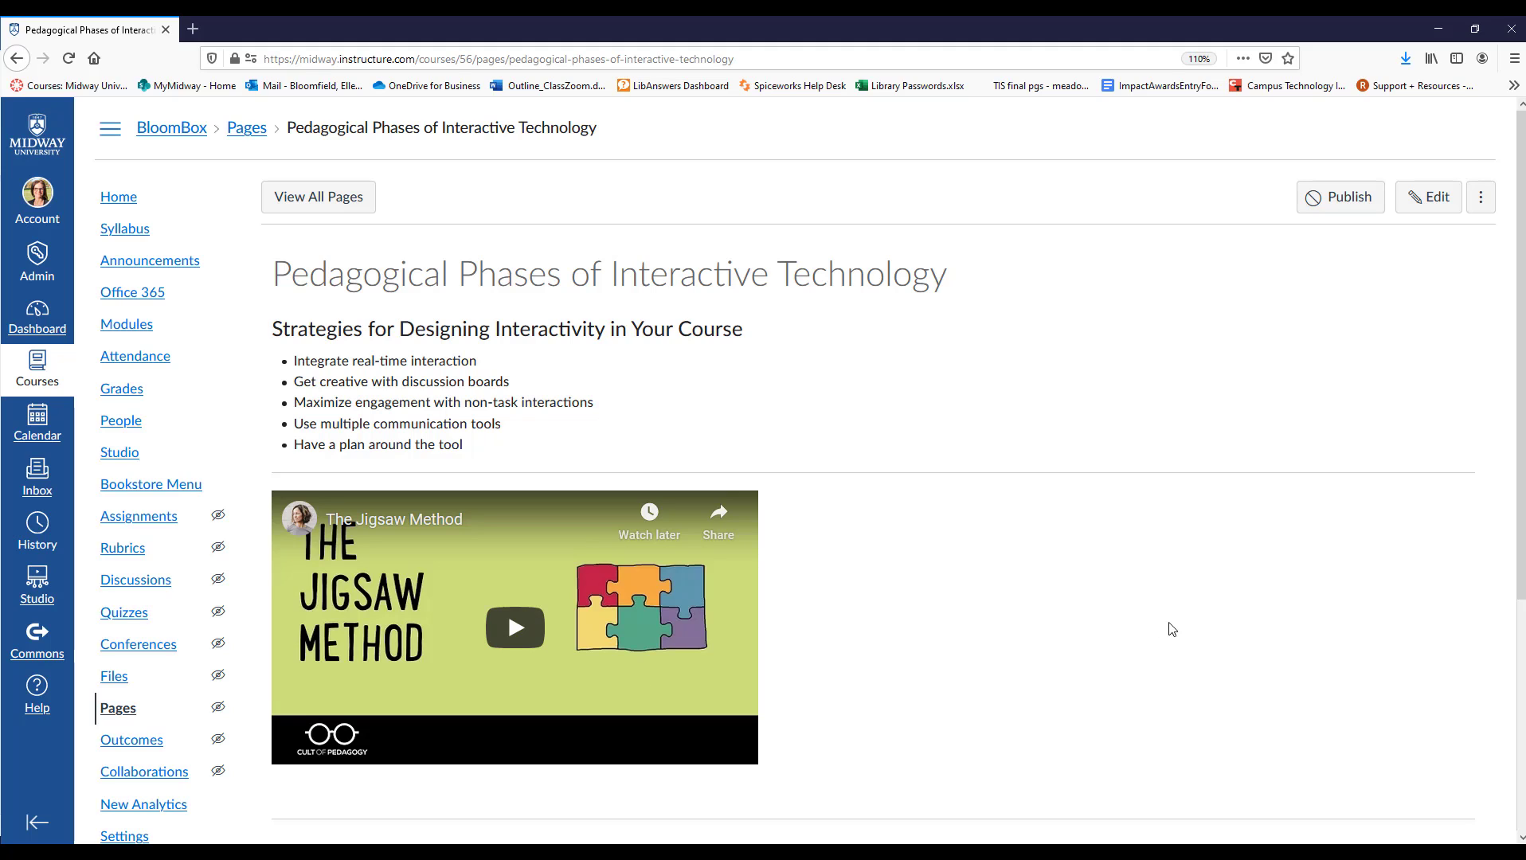
left_click(1432, 206)
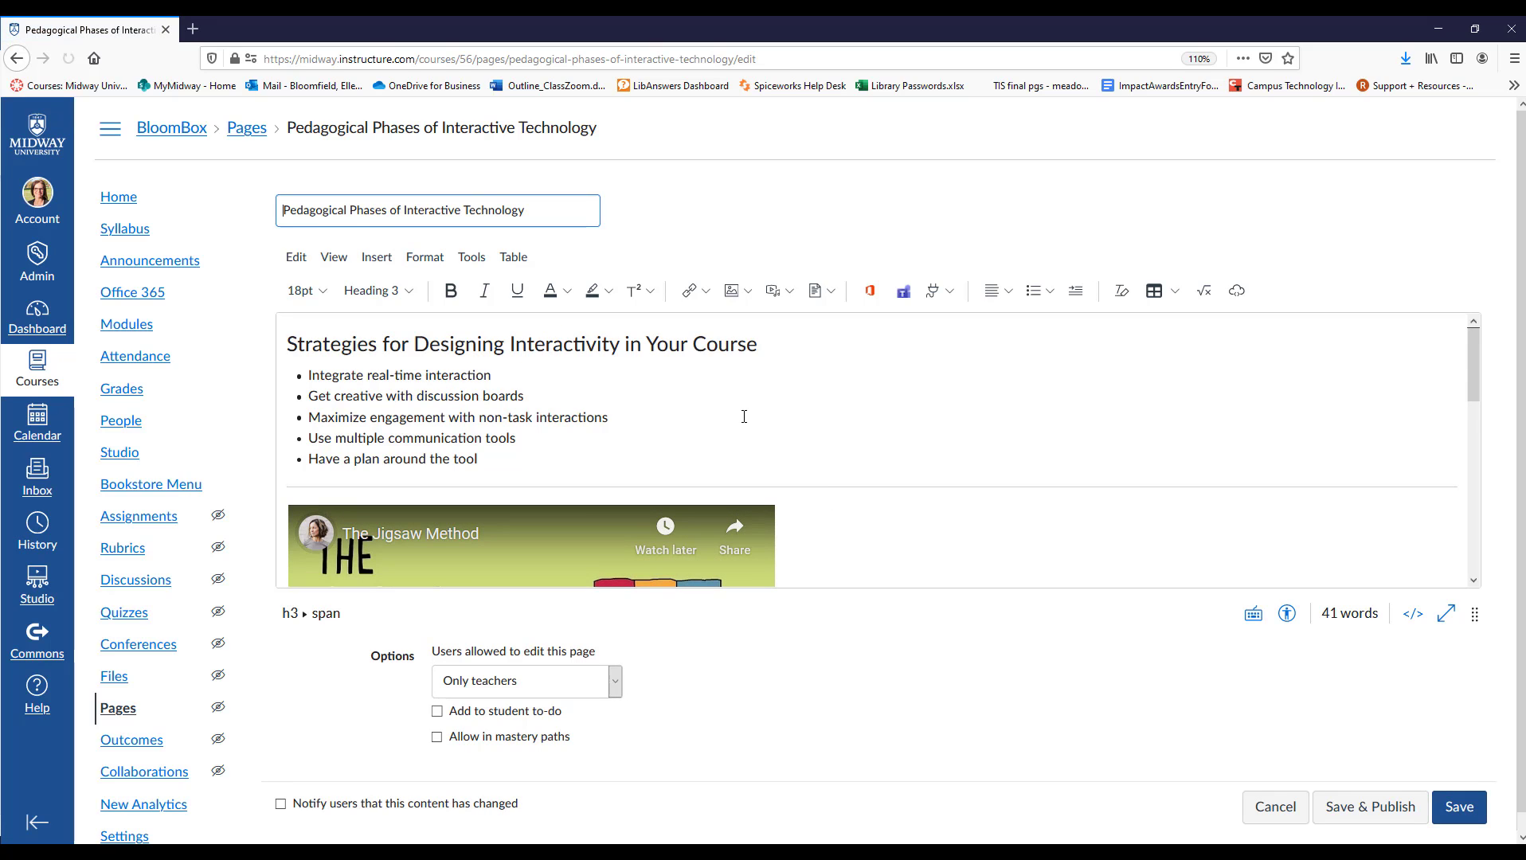
scroll(743, 419, "down", 3)
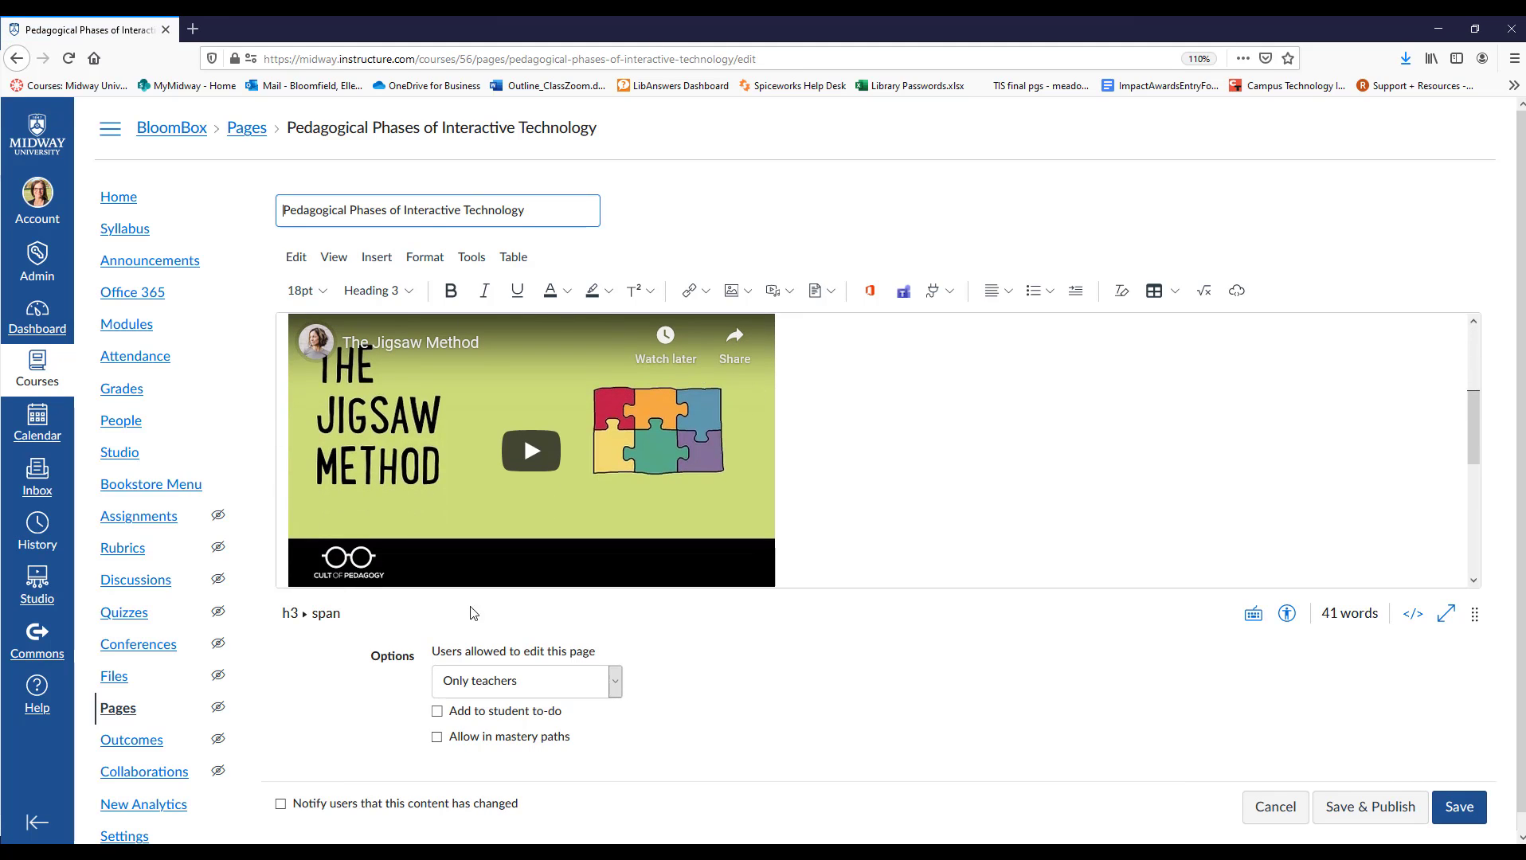
left_click(1447, 616)
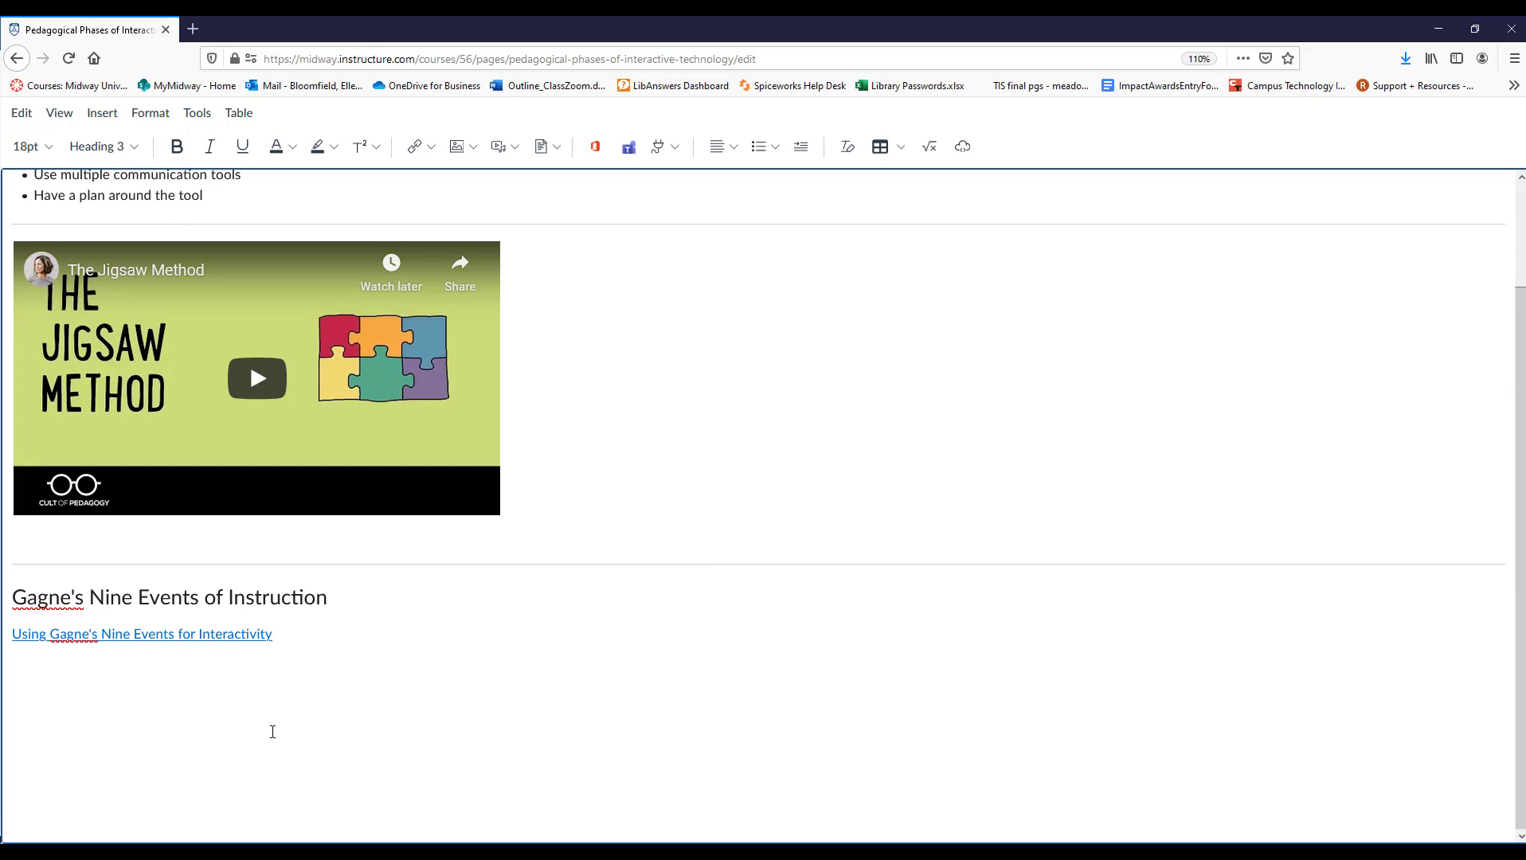
Insert a table with three columns and two rows below the "Using Gagne's Nine Events for Interactivity" link.
left_click(259, 731)
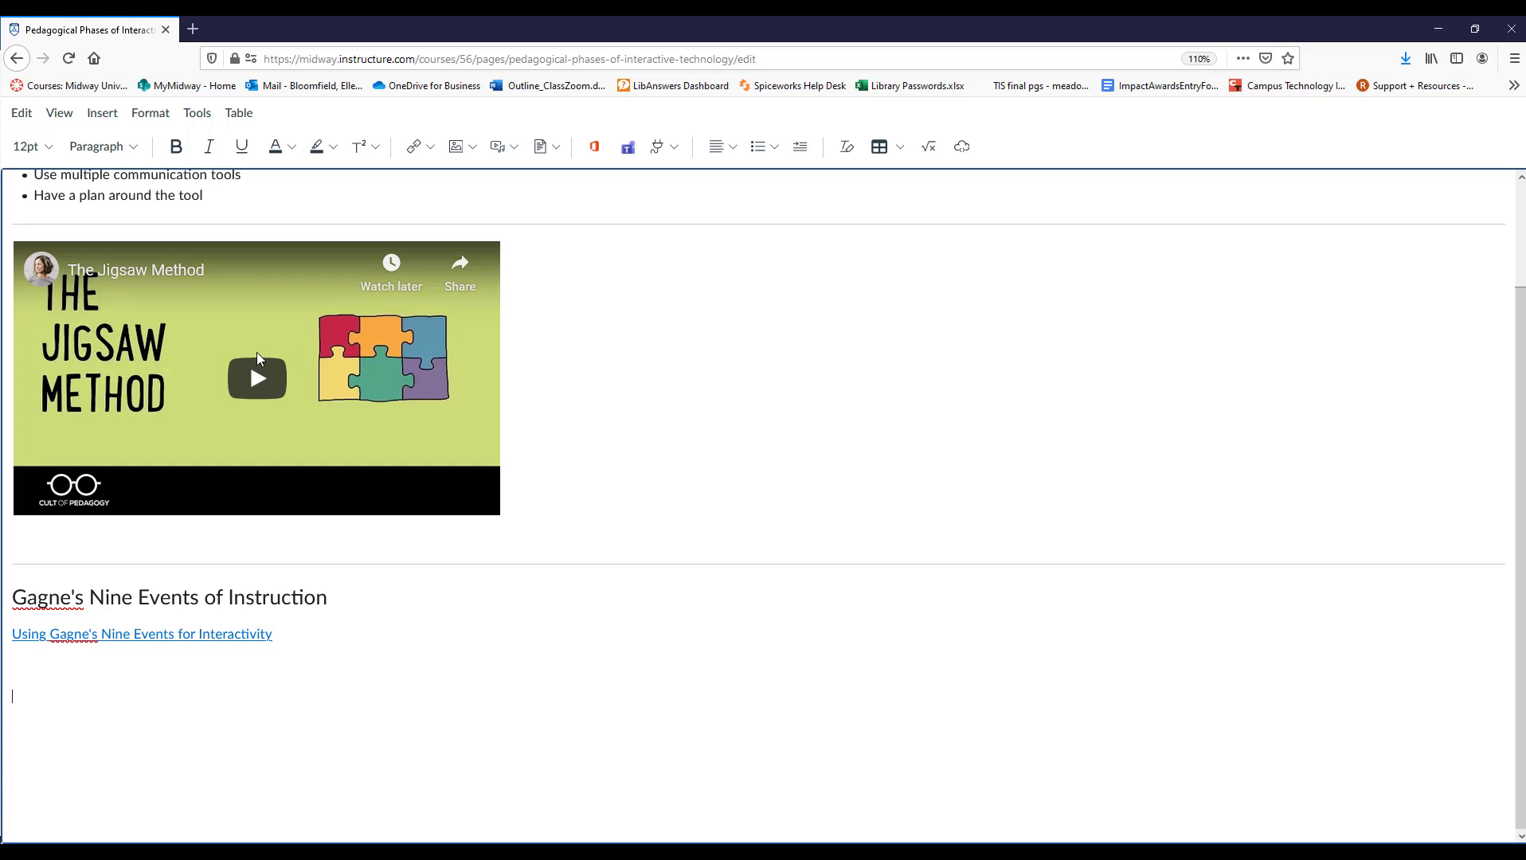
left_click(902, 150)
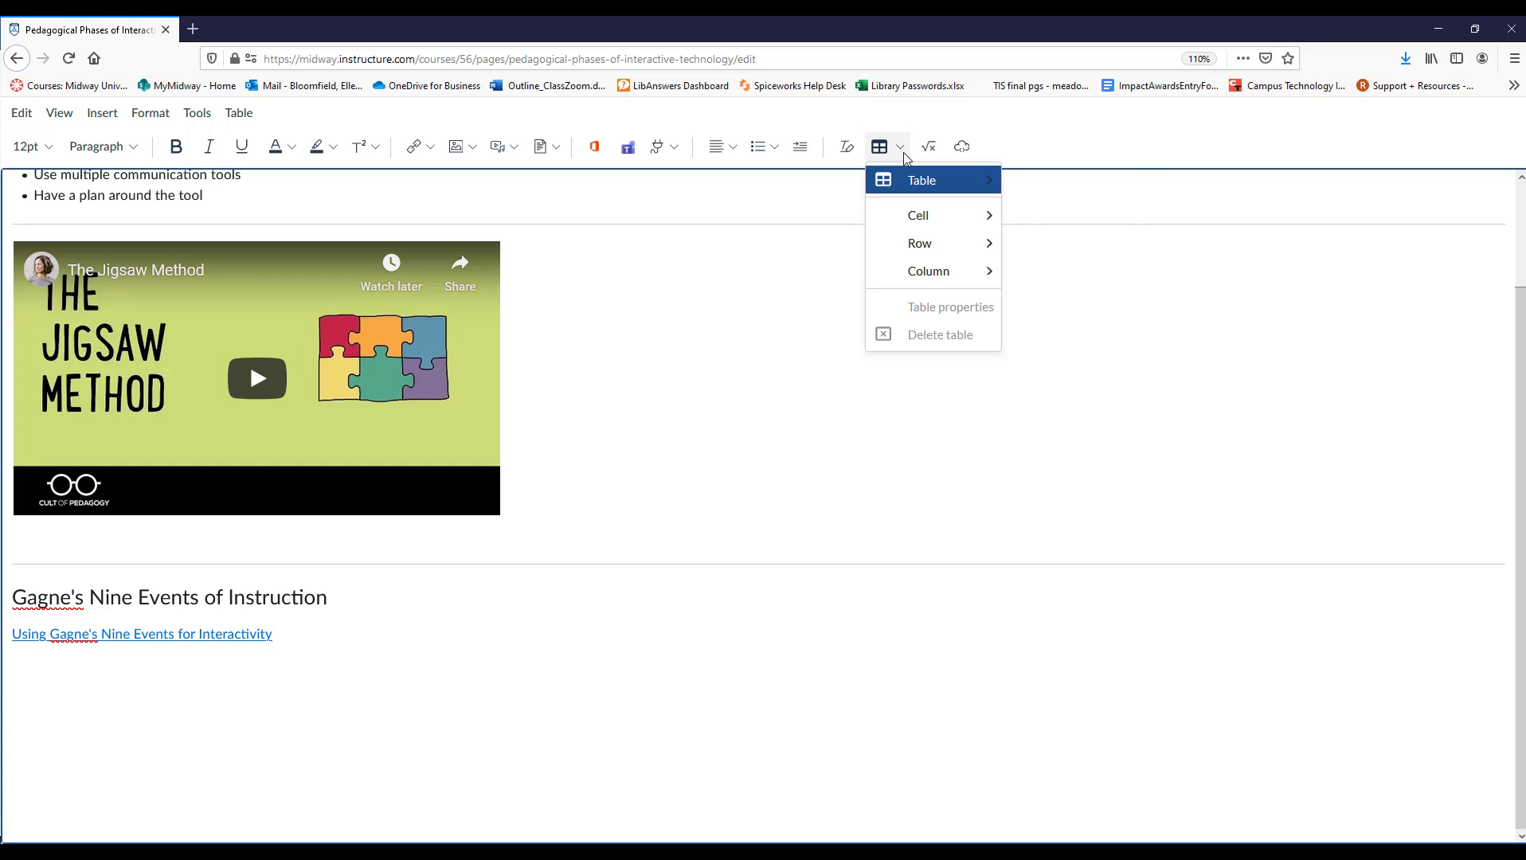
mouse_move(916, 184)
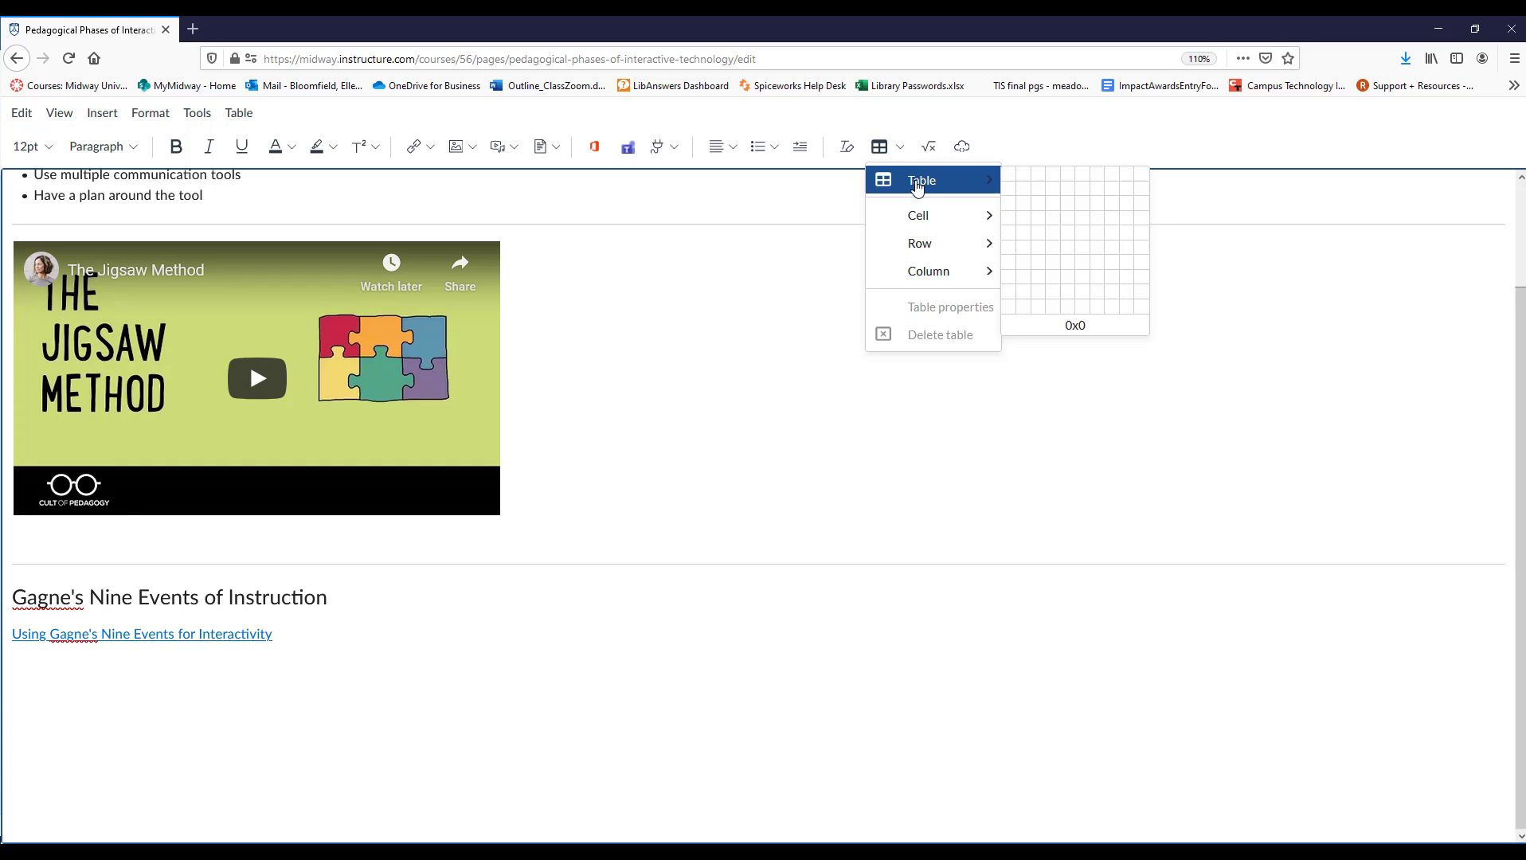
left_click(1036, 193)
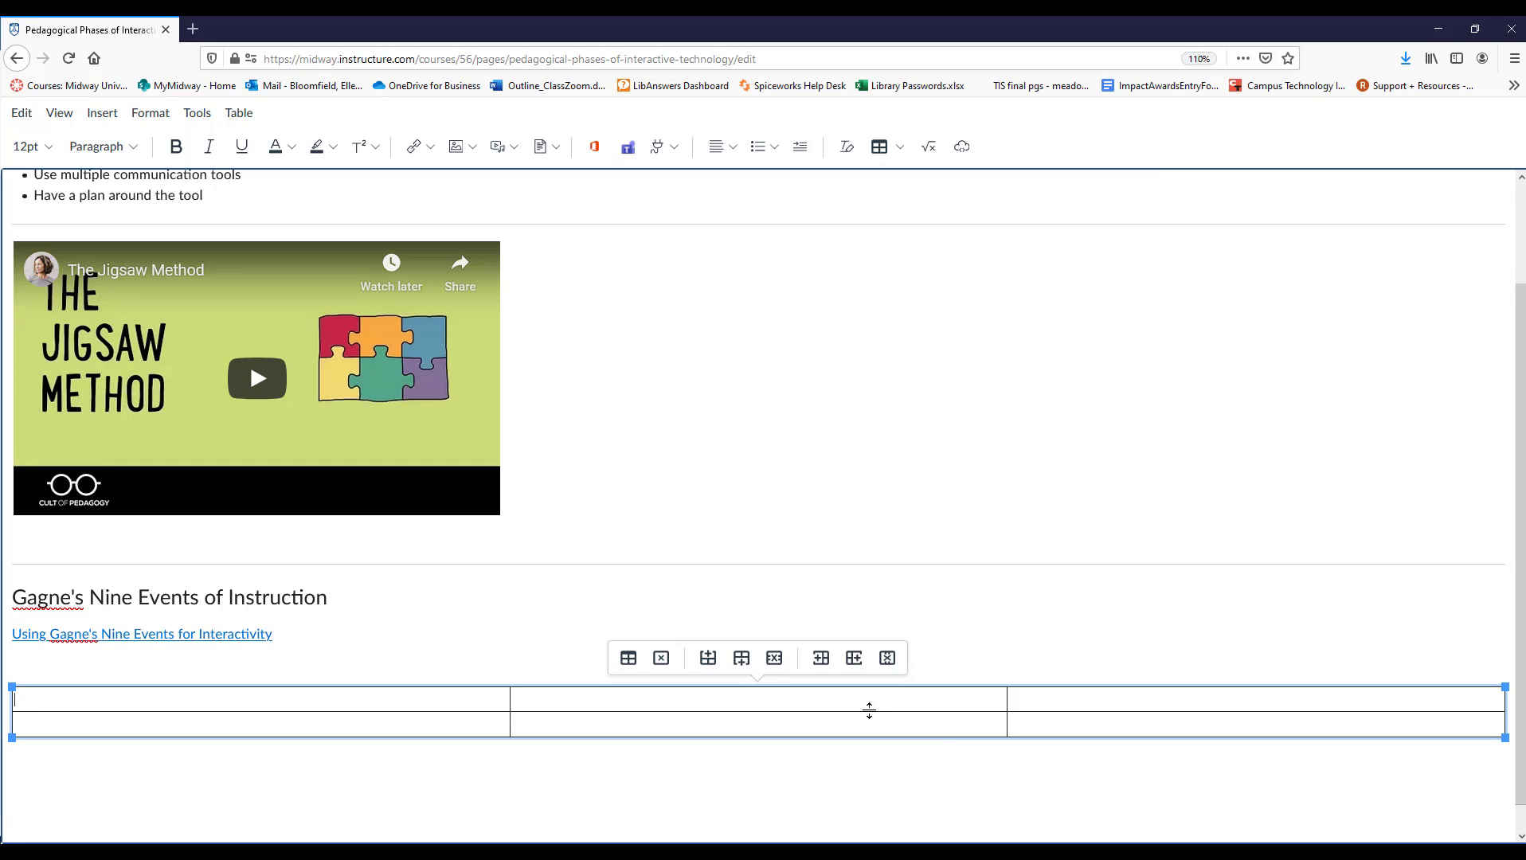
Examine the new table's properties for border width, border style, border color and background color, keeping the existing settings.
left_click(628, 659)
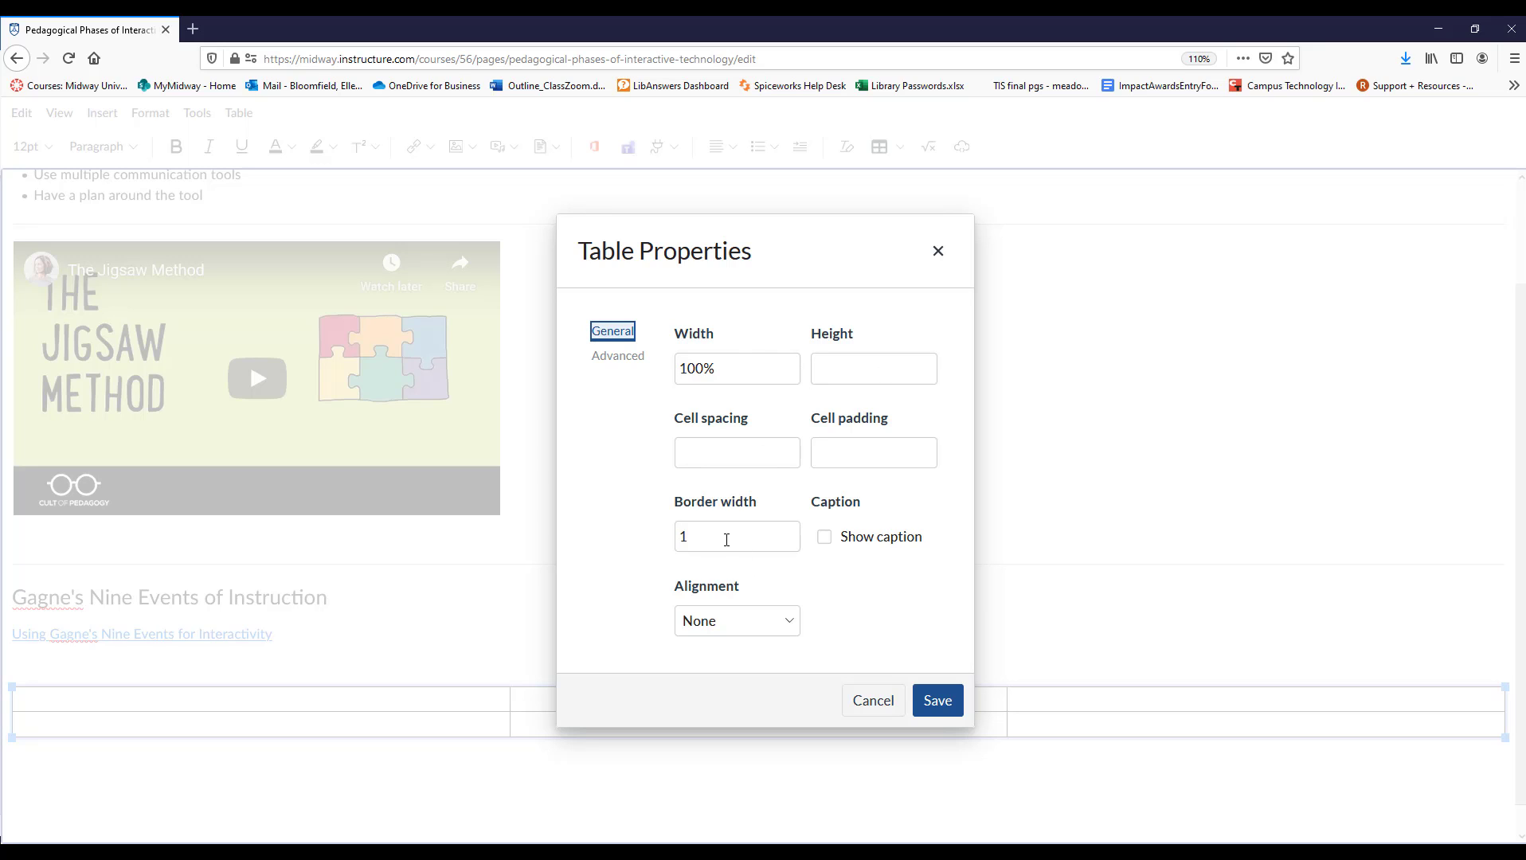
left_click_drag(726, 540, 671, 539)
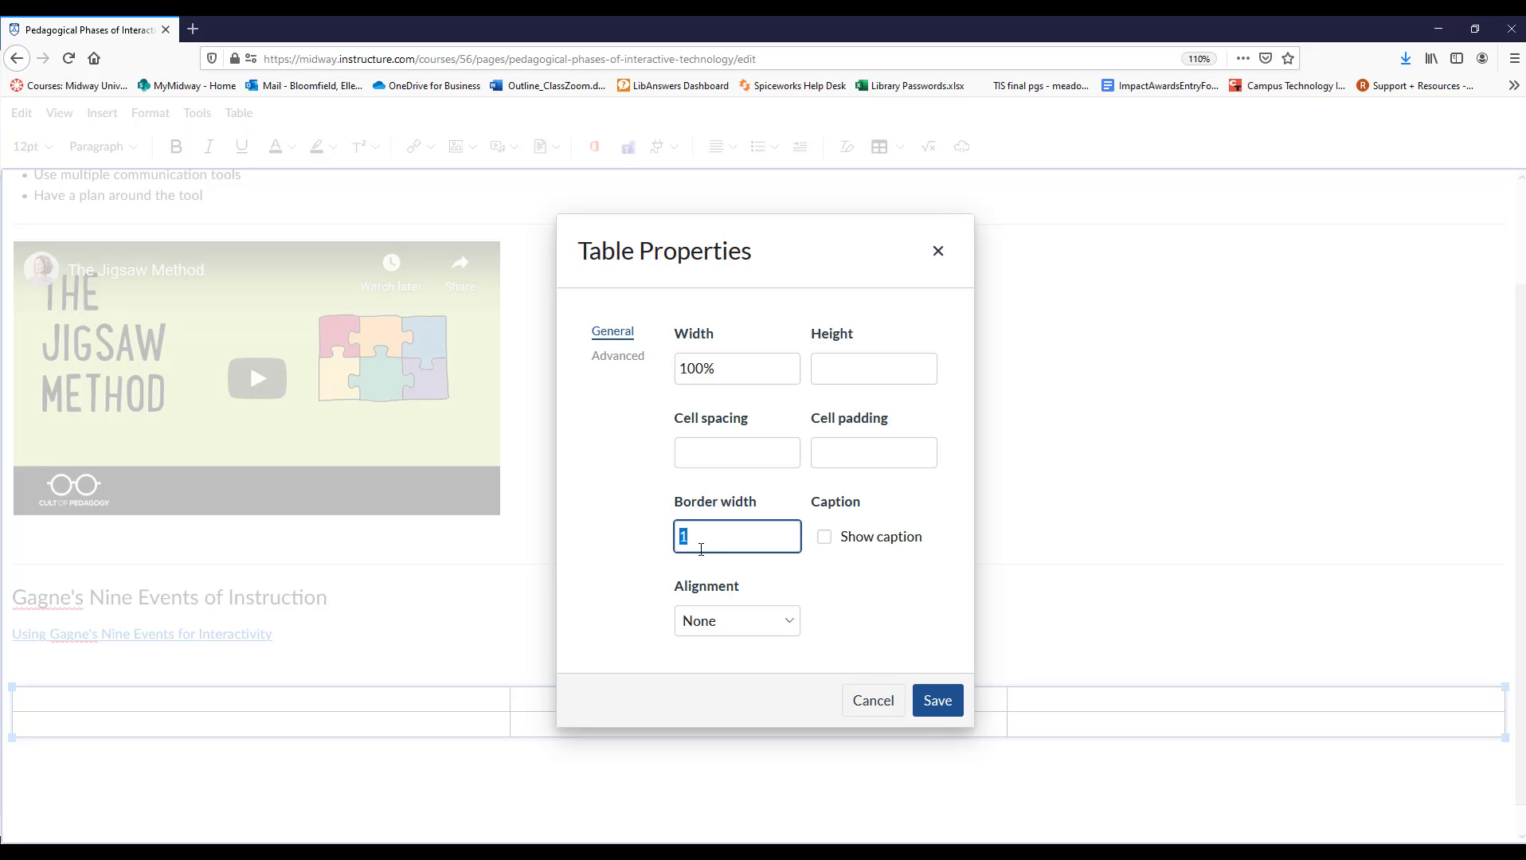
left_click(622, 364)
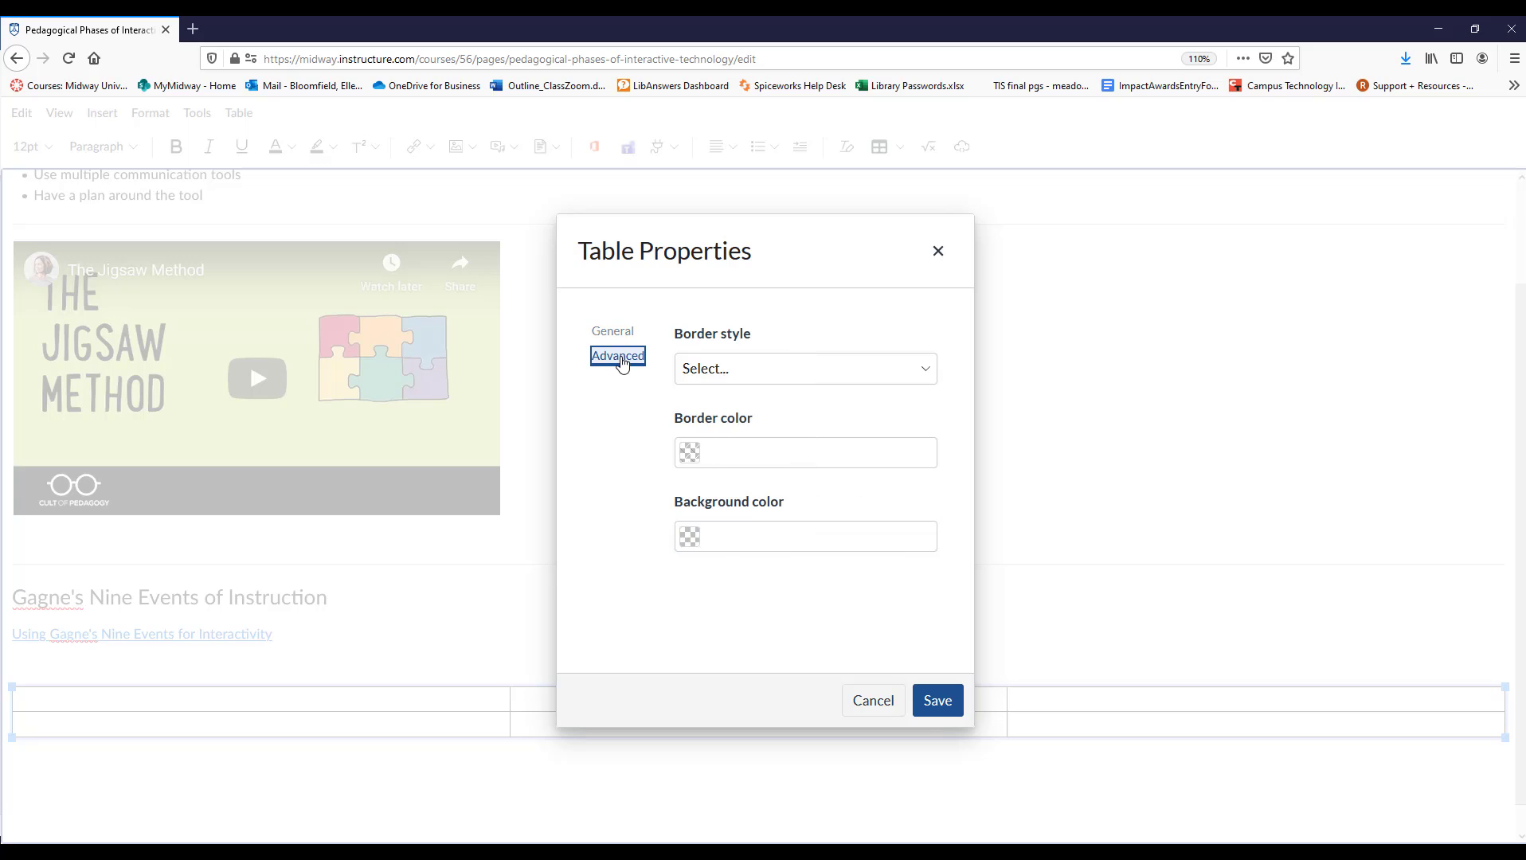
left_click(733, 380)
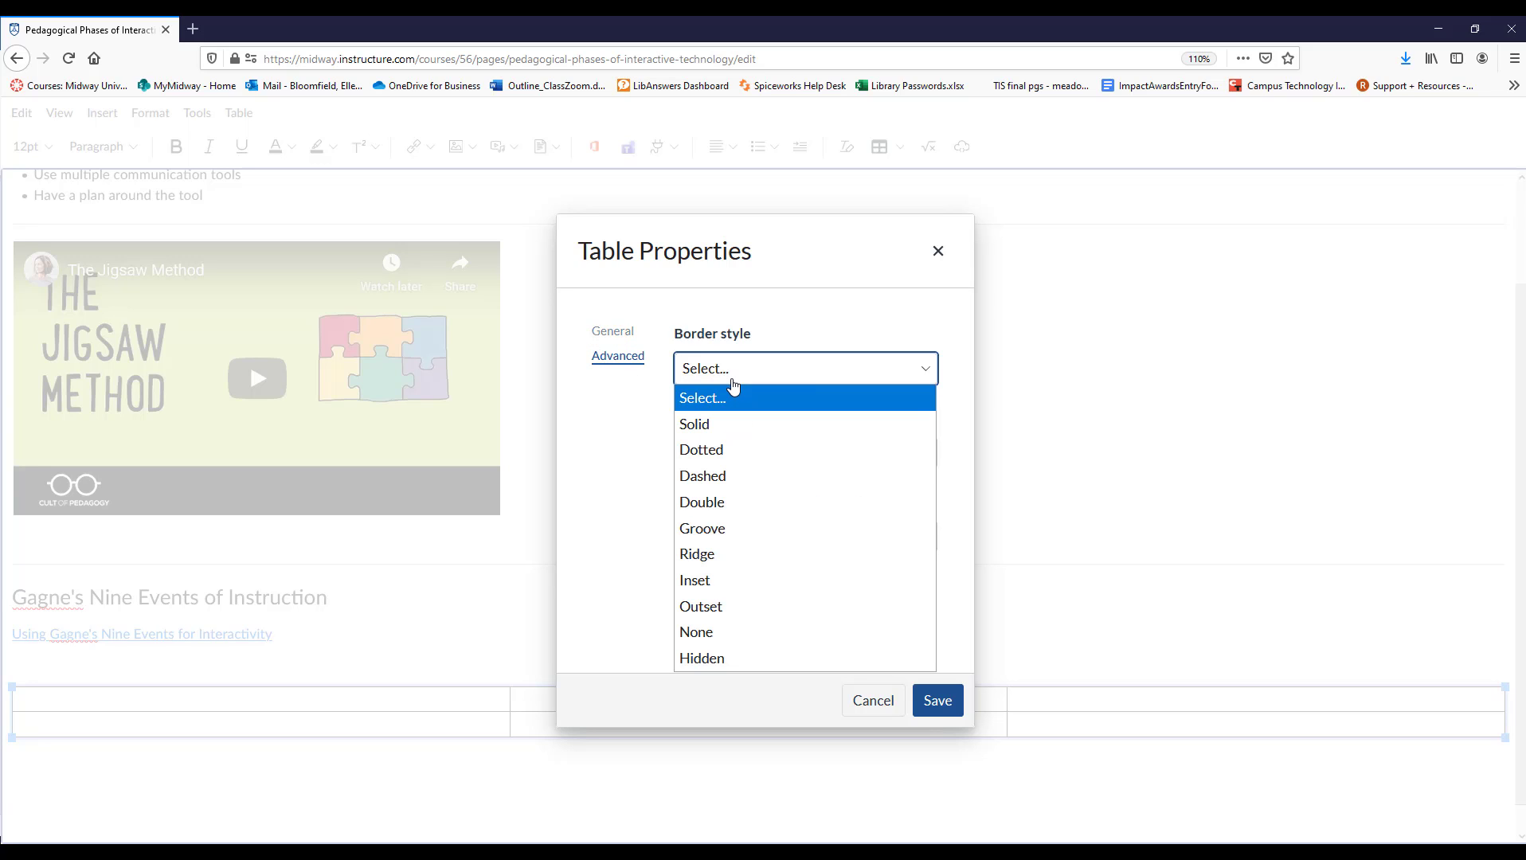
left_click(732, 379)
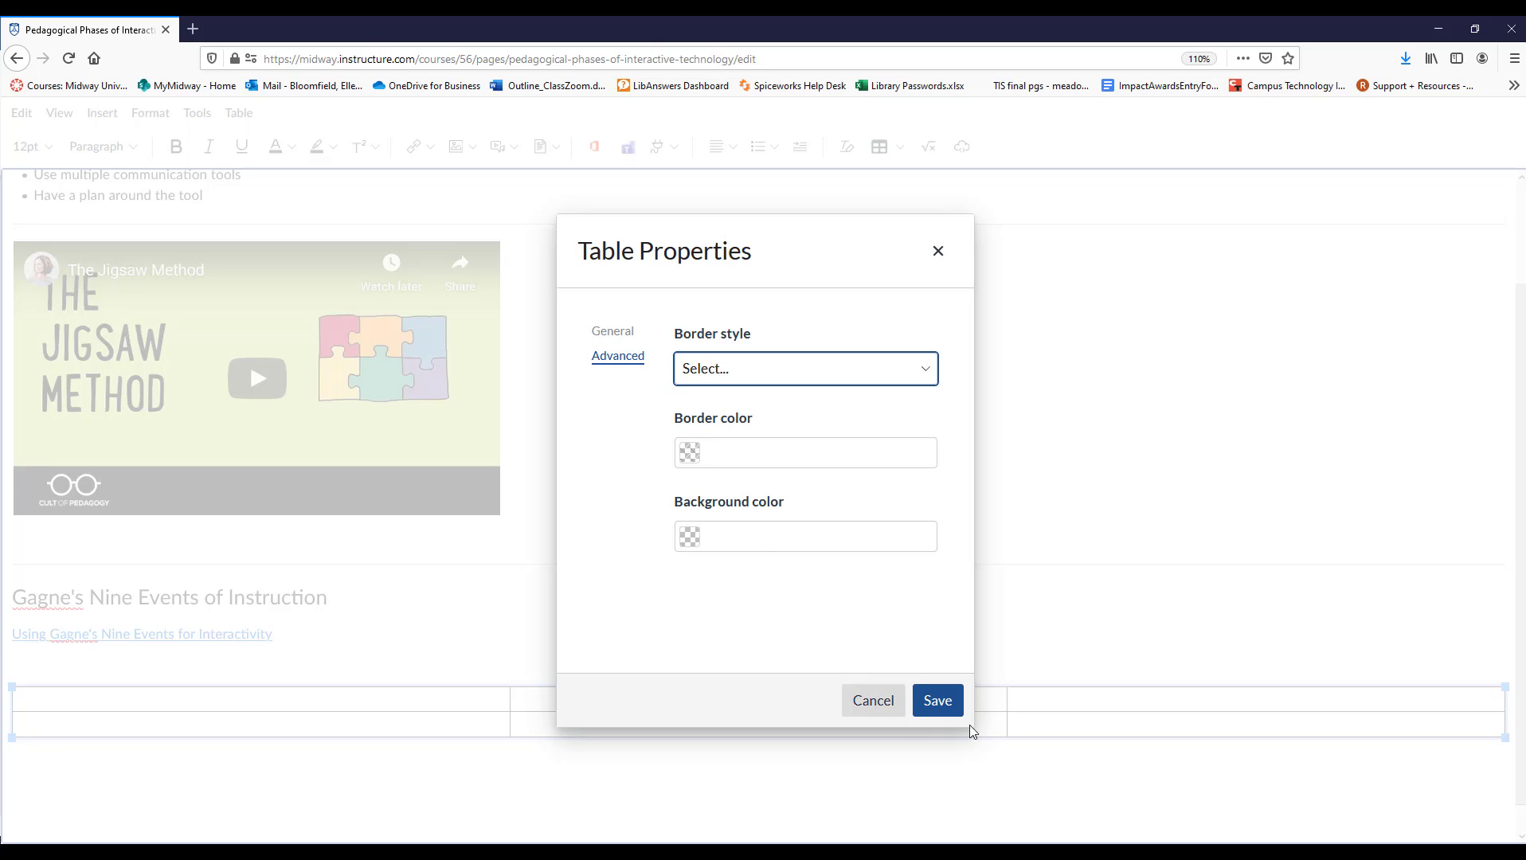
left_click(938, 703)
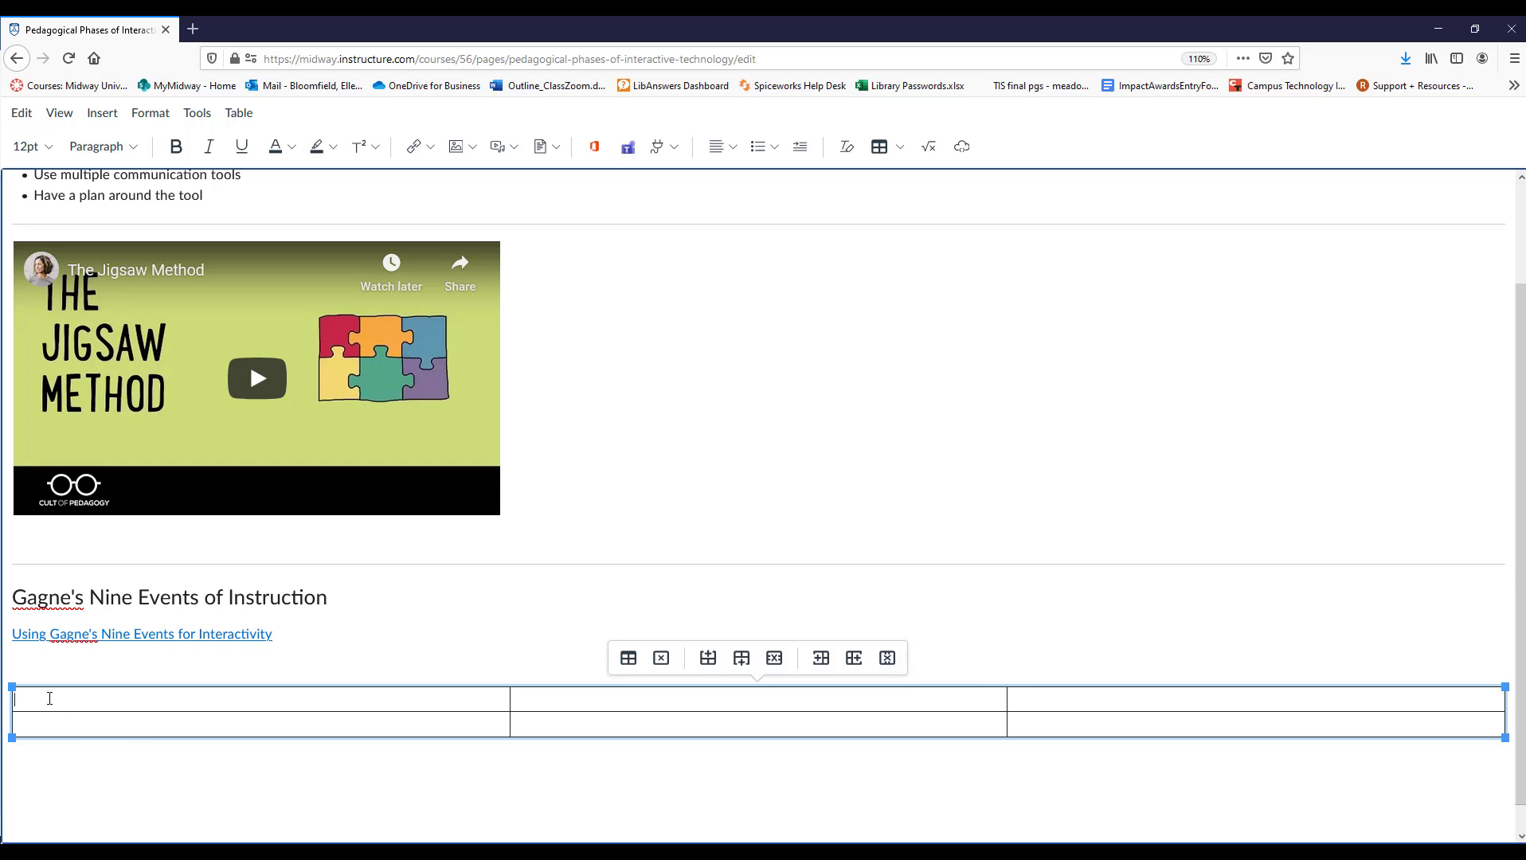
Fill the table's first row with Level 1, Level 2, Level 3 and its second with Didactic, Interactive, Enhanced Interactive.
type("Level 1")
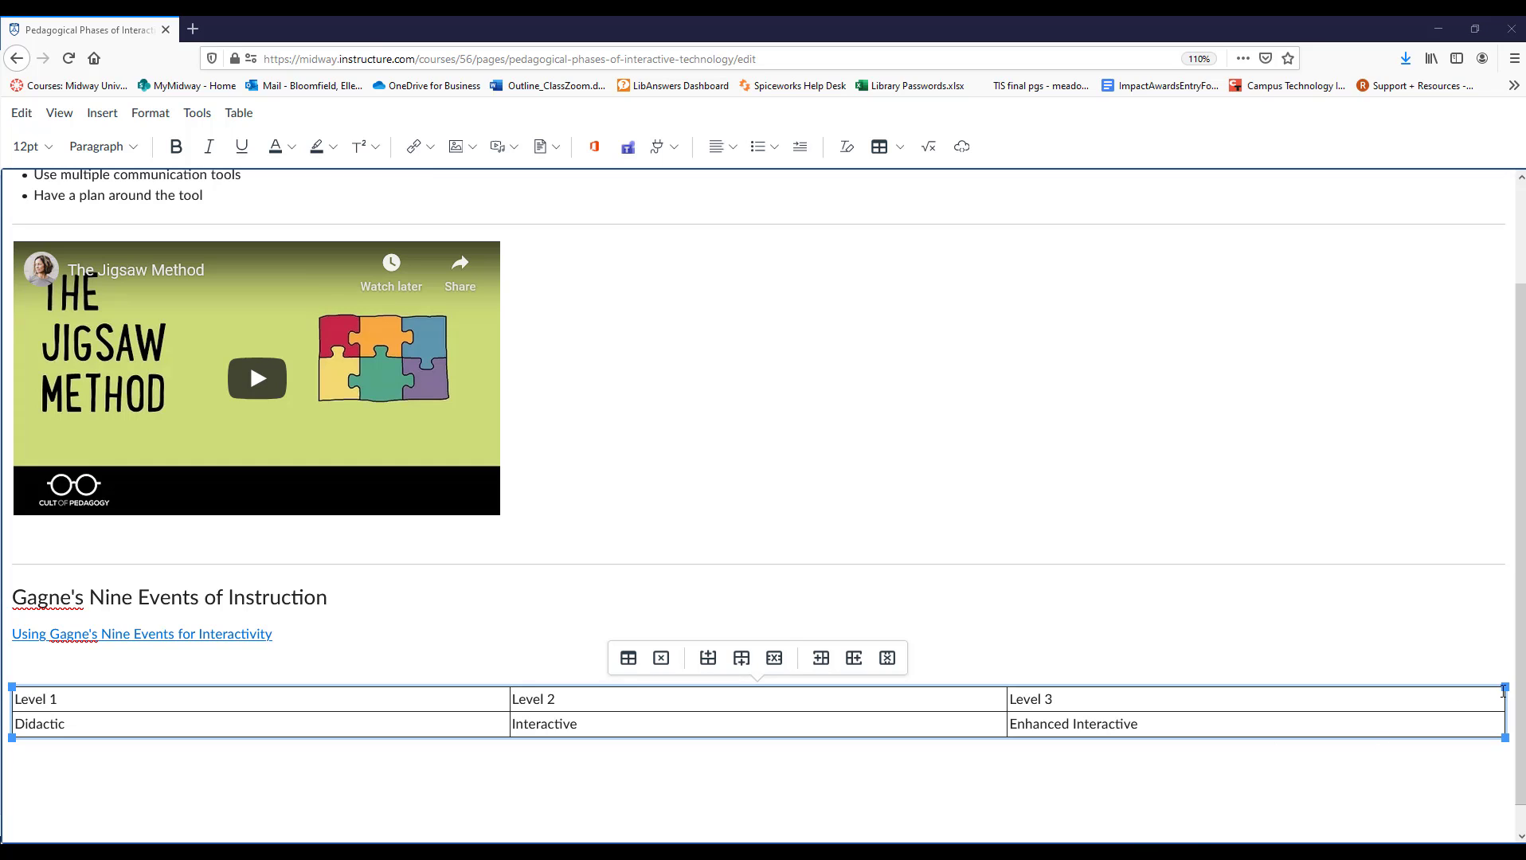
Narrow the table to less than half the page width and make the Level 2 column slightly wider.
left_click_drag(1504, 688, 681, 708)
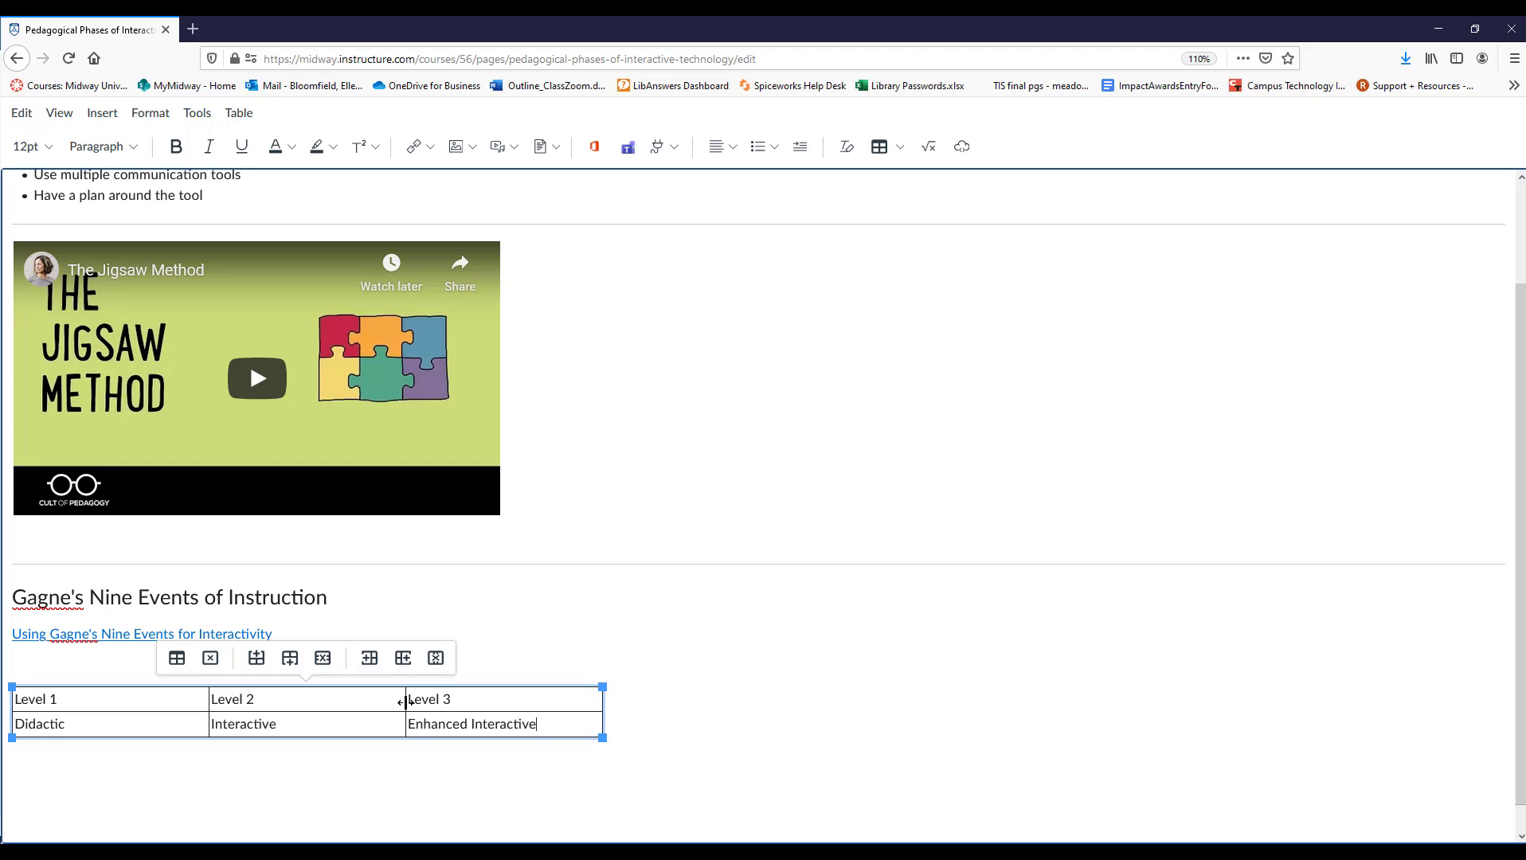
left_click_drag(406, 706, 463, 707)
key("ctrl+z")
left_click(655, 748)
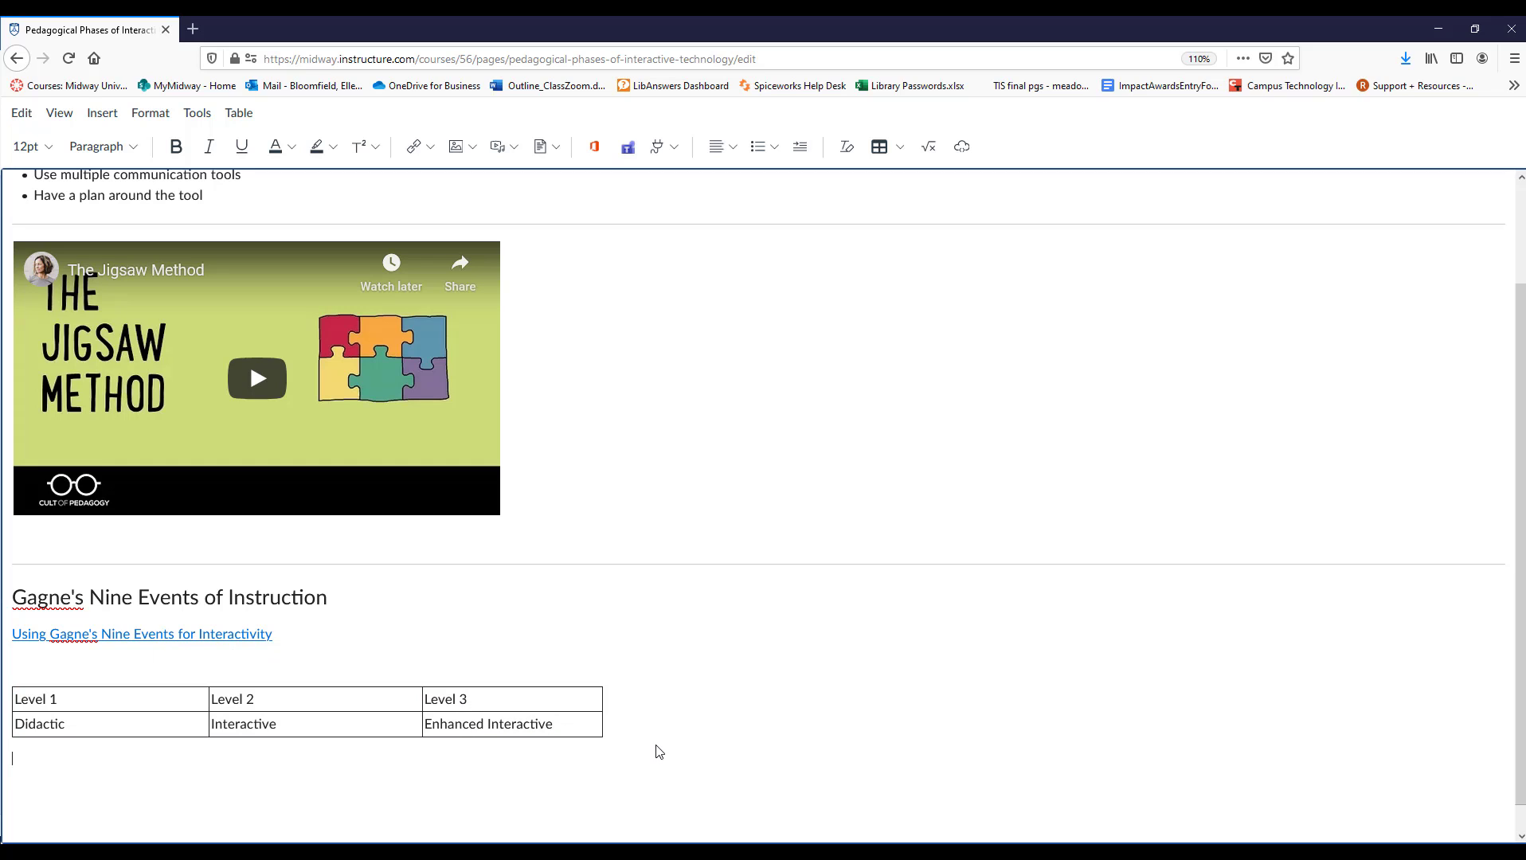
Make the table's header texts Level 1, Level 2 and Level 3 bold.
scroll(641, 719, "down", 1)
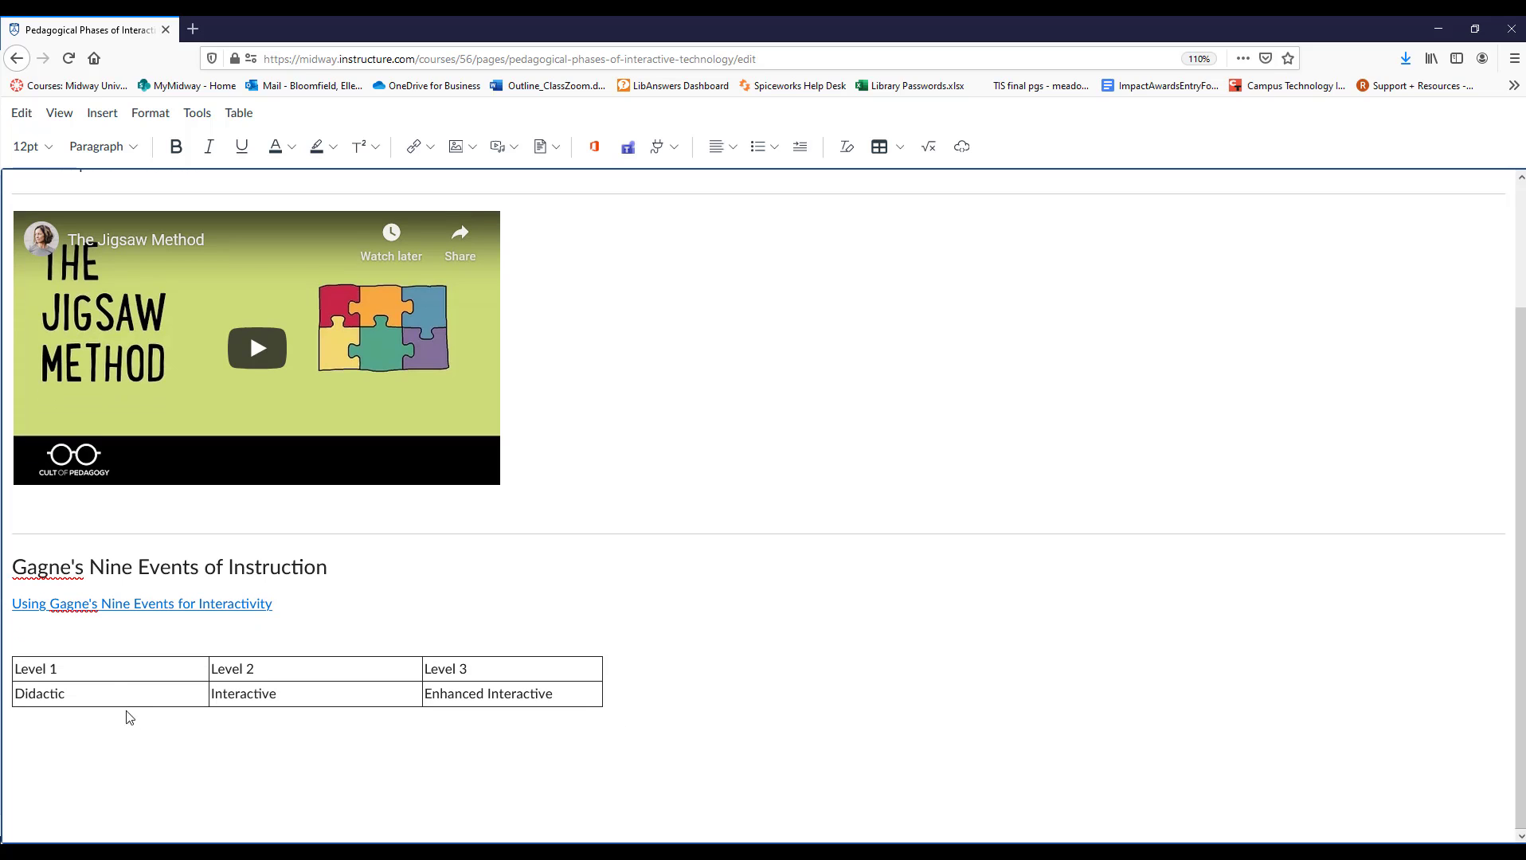
left_click_drag(15, 669, 275, 680)
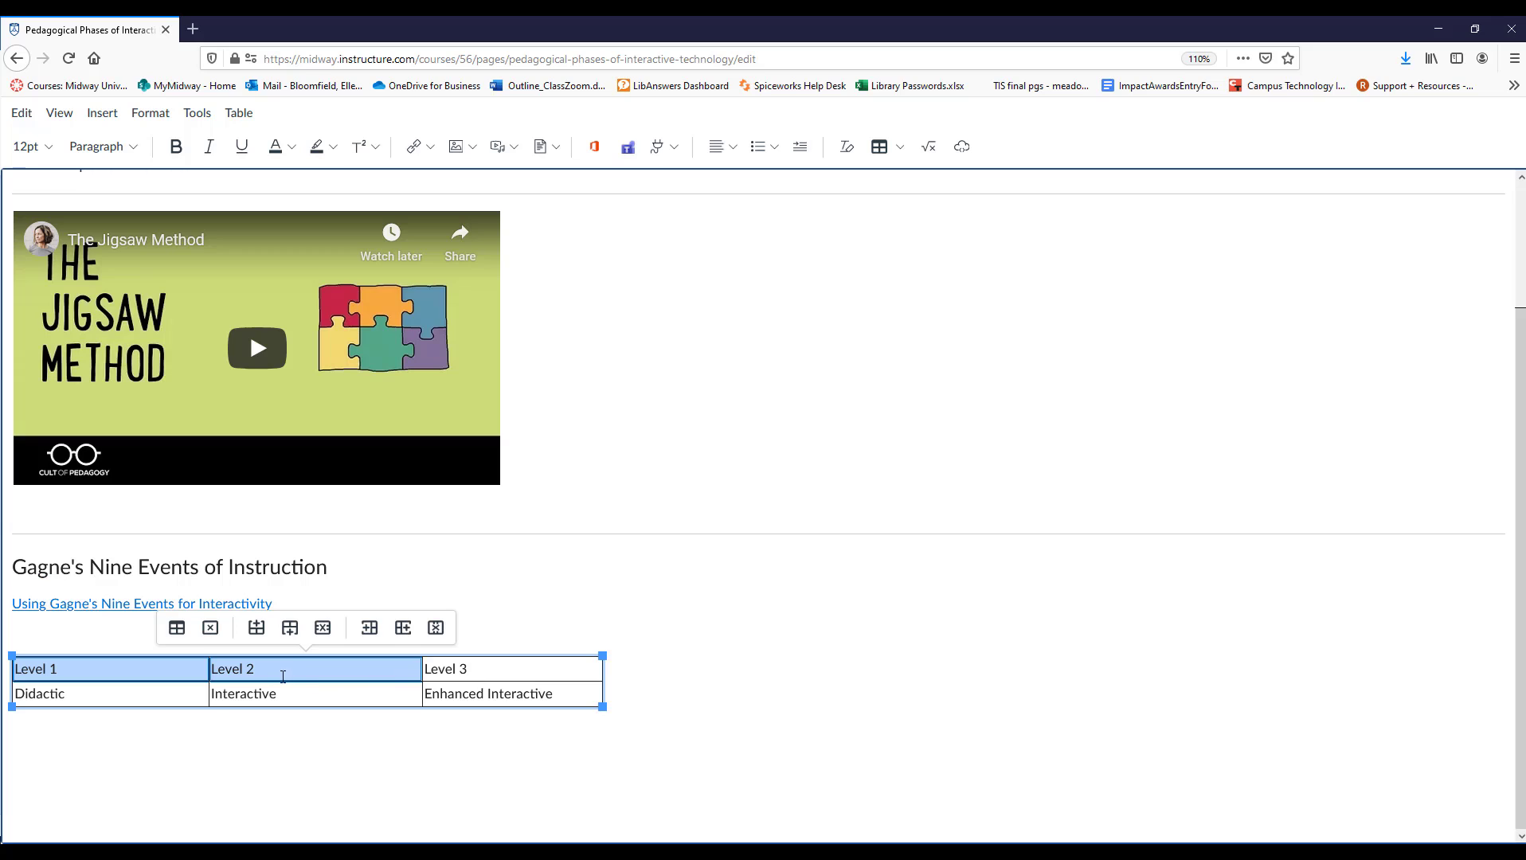
left_click(177, 146)
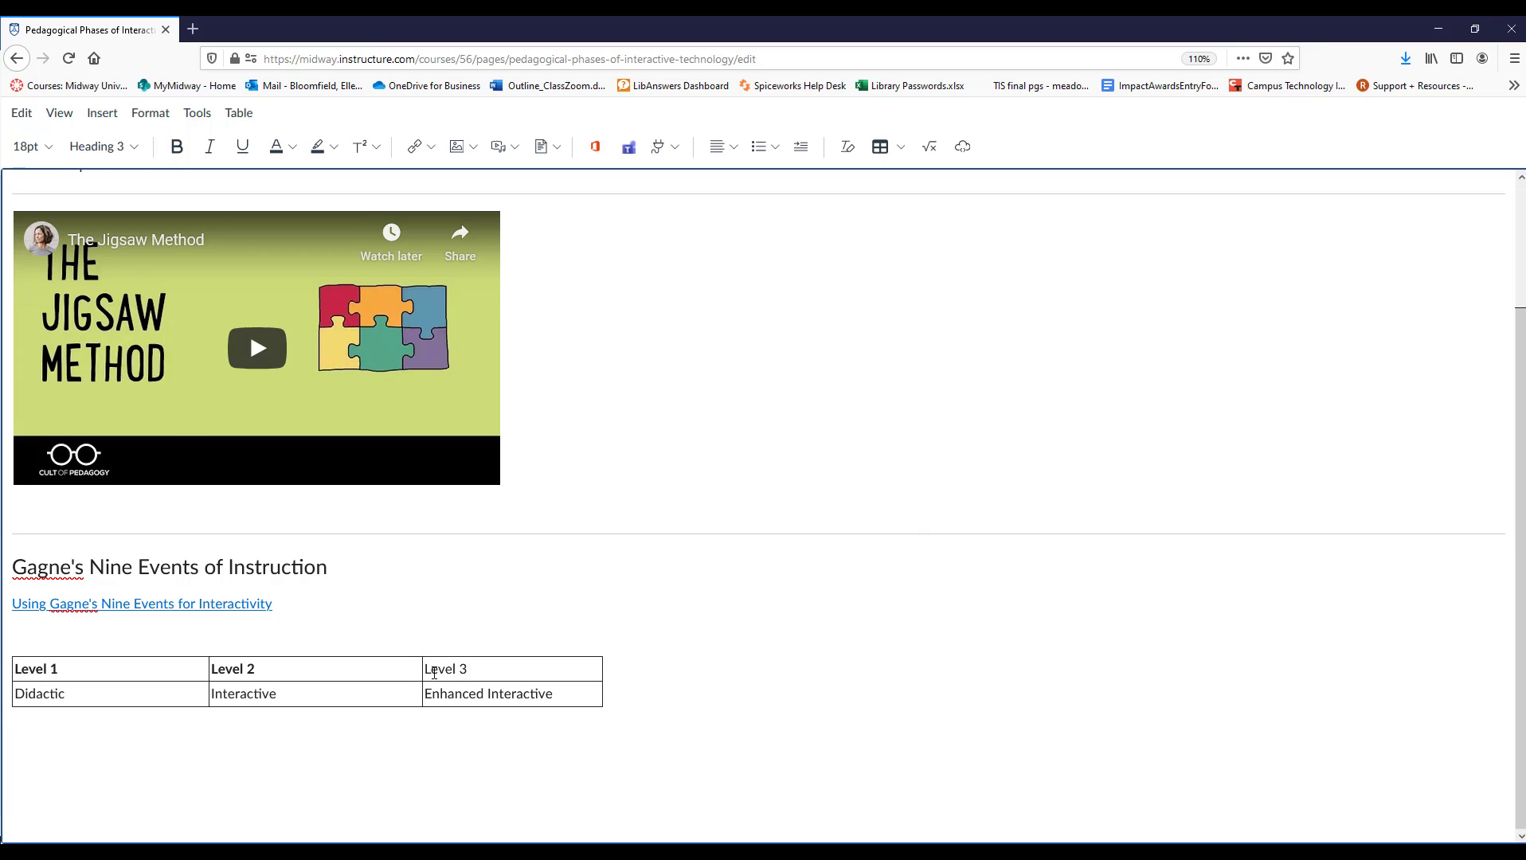
left_click_drag(431, 670, 472, 674)
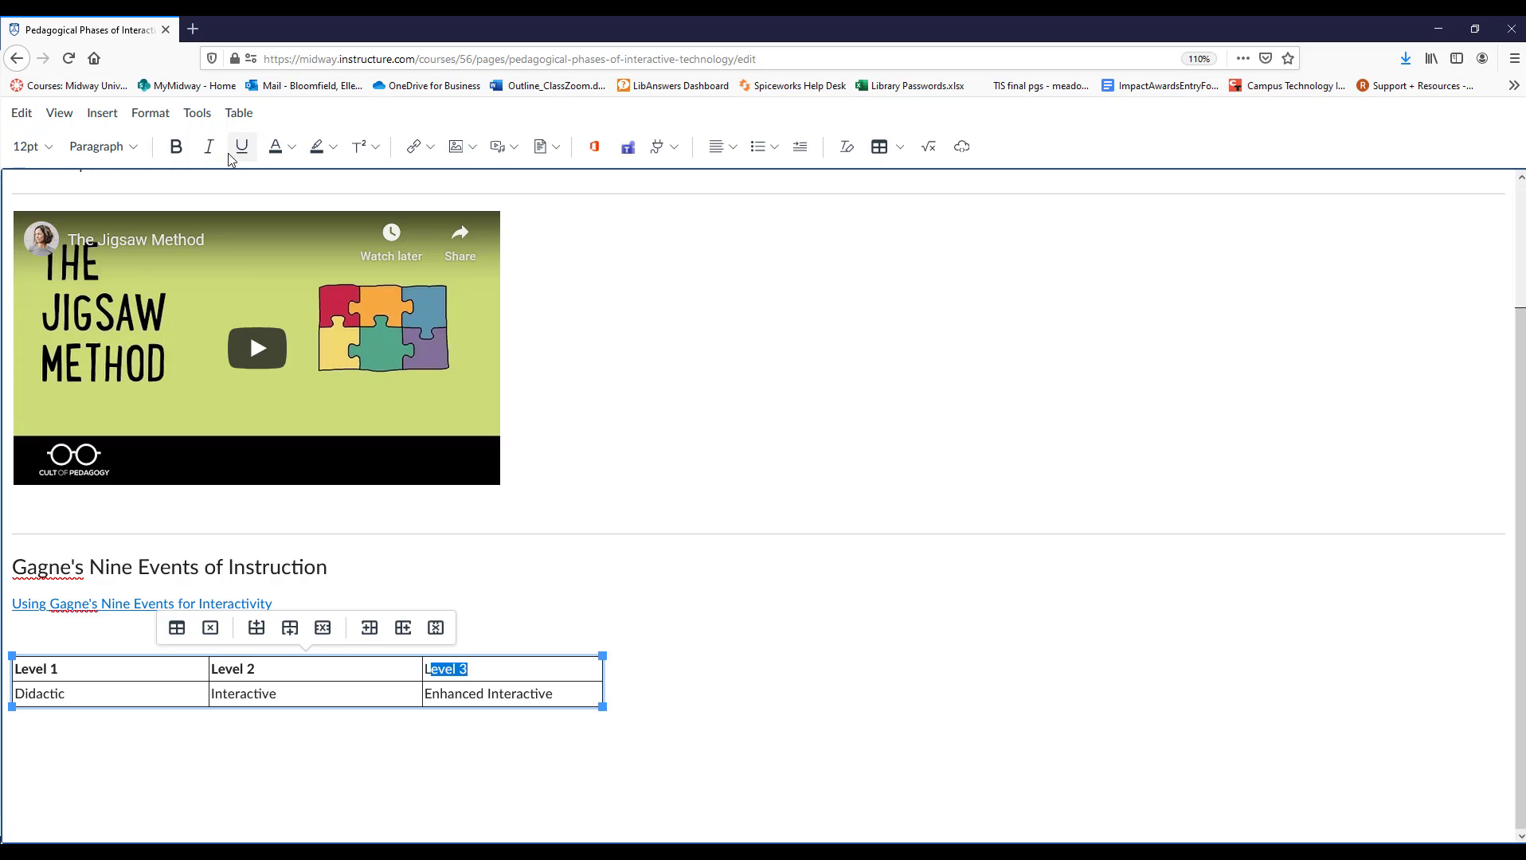
left_click(477, 666)
left_click_drag(477, 667, 421, 664)
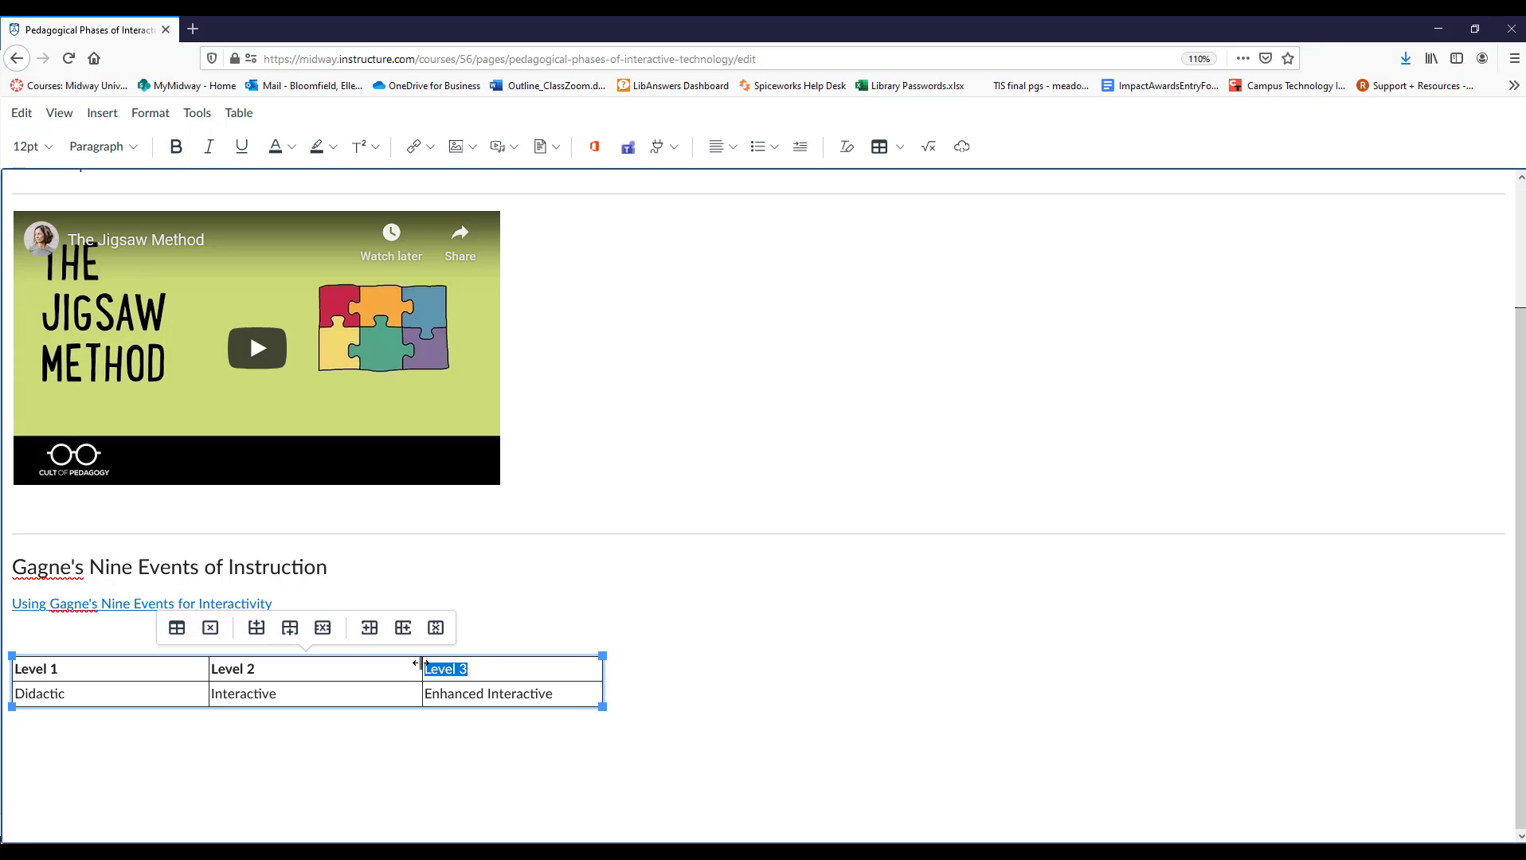
left_click(176, 146)
left_click(687, 721)
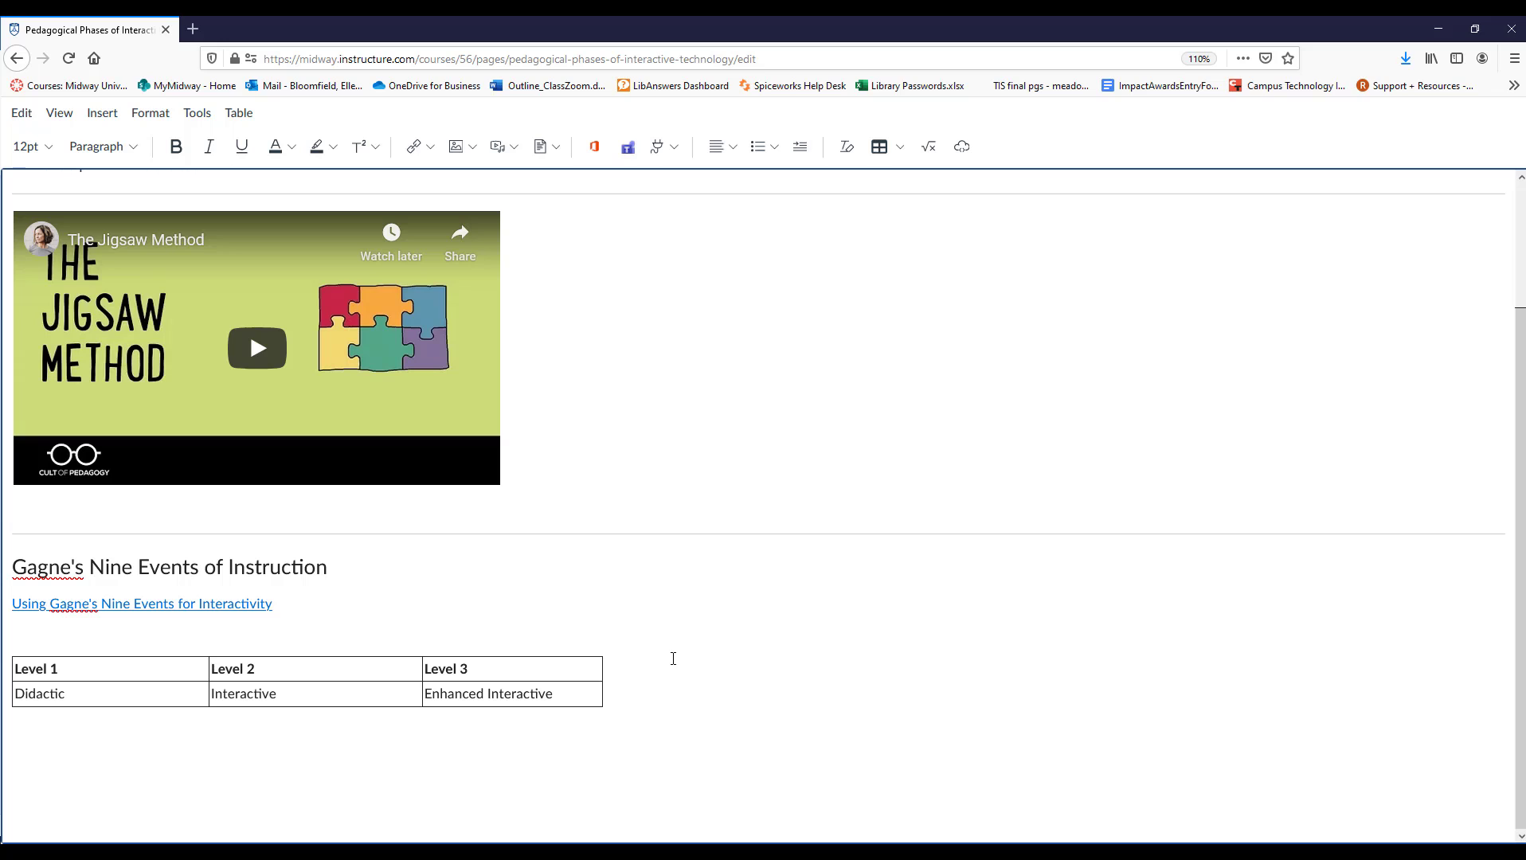
Add several blank lines below the table to make room for more content.
key("Return")
key("Return")
key("Return")
key("Return")
key("Return")
key("Return")
key("Return")
key("Return")
key("Return")
key("Return")
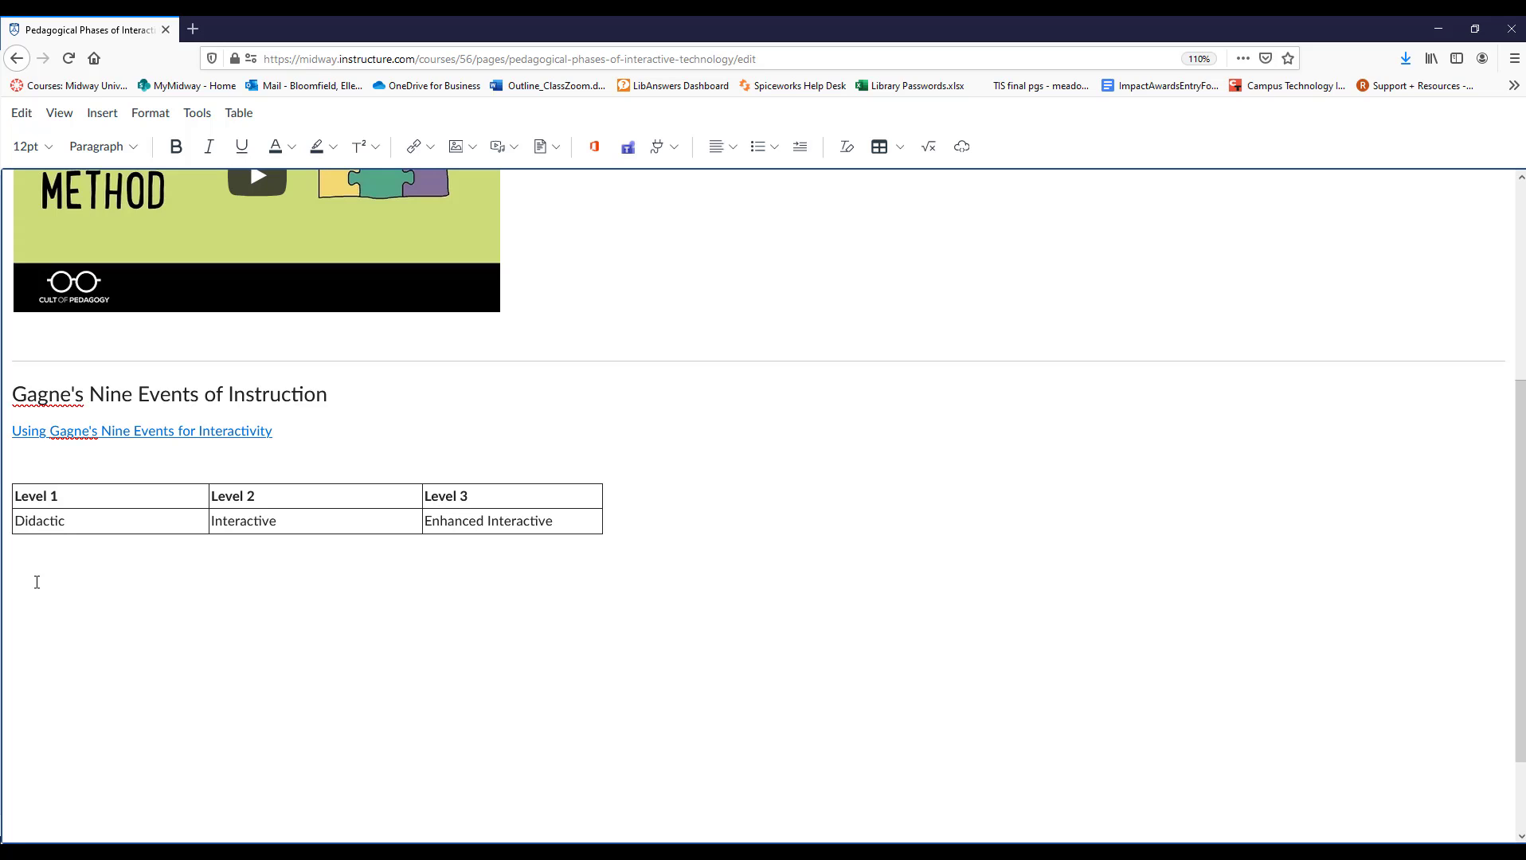
type("s")
key("BackSpace")
Choose the picture Altimage_1 from the computer's Pictures folder for uploading below the table.
left_click(471, 149)
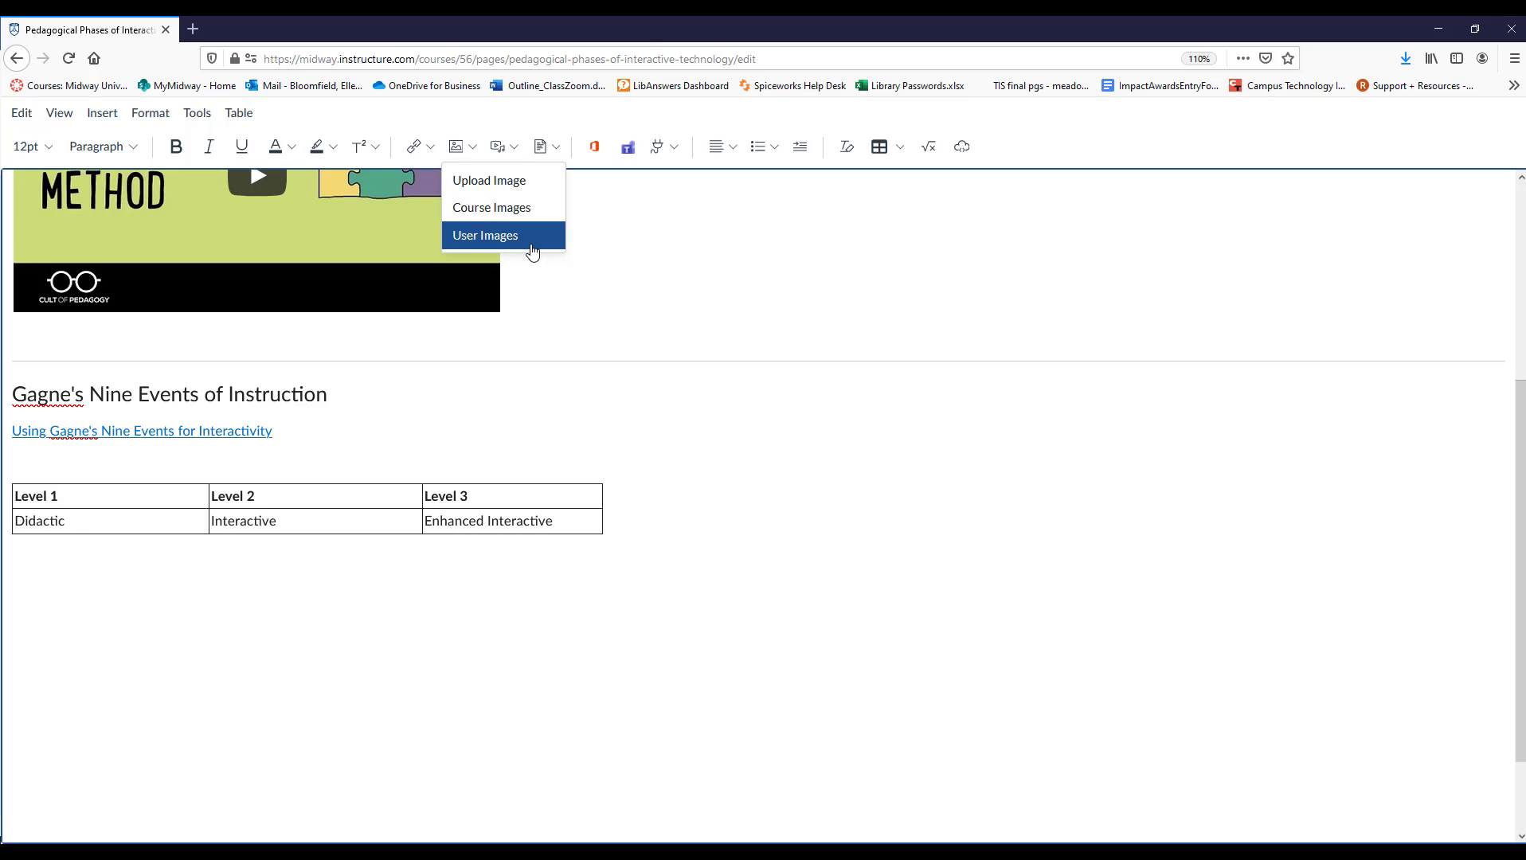
left_click(509, 188)
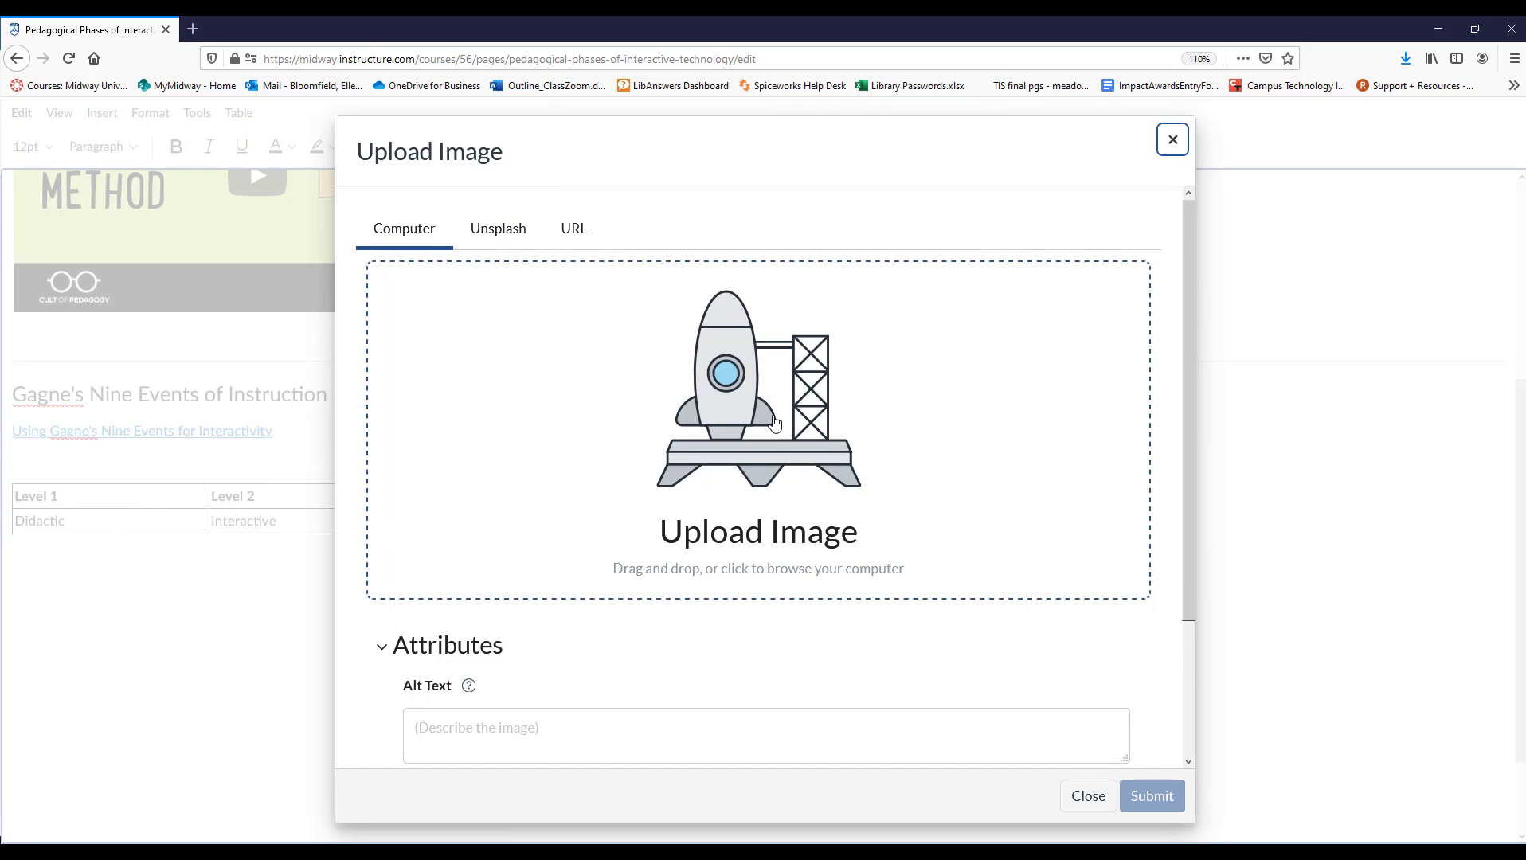
left_click(775, 422)
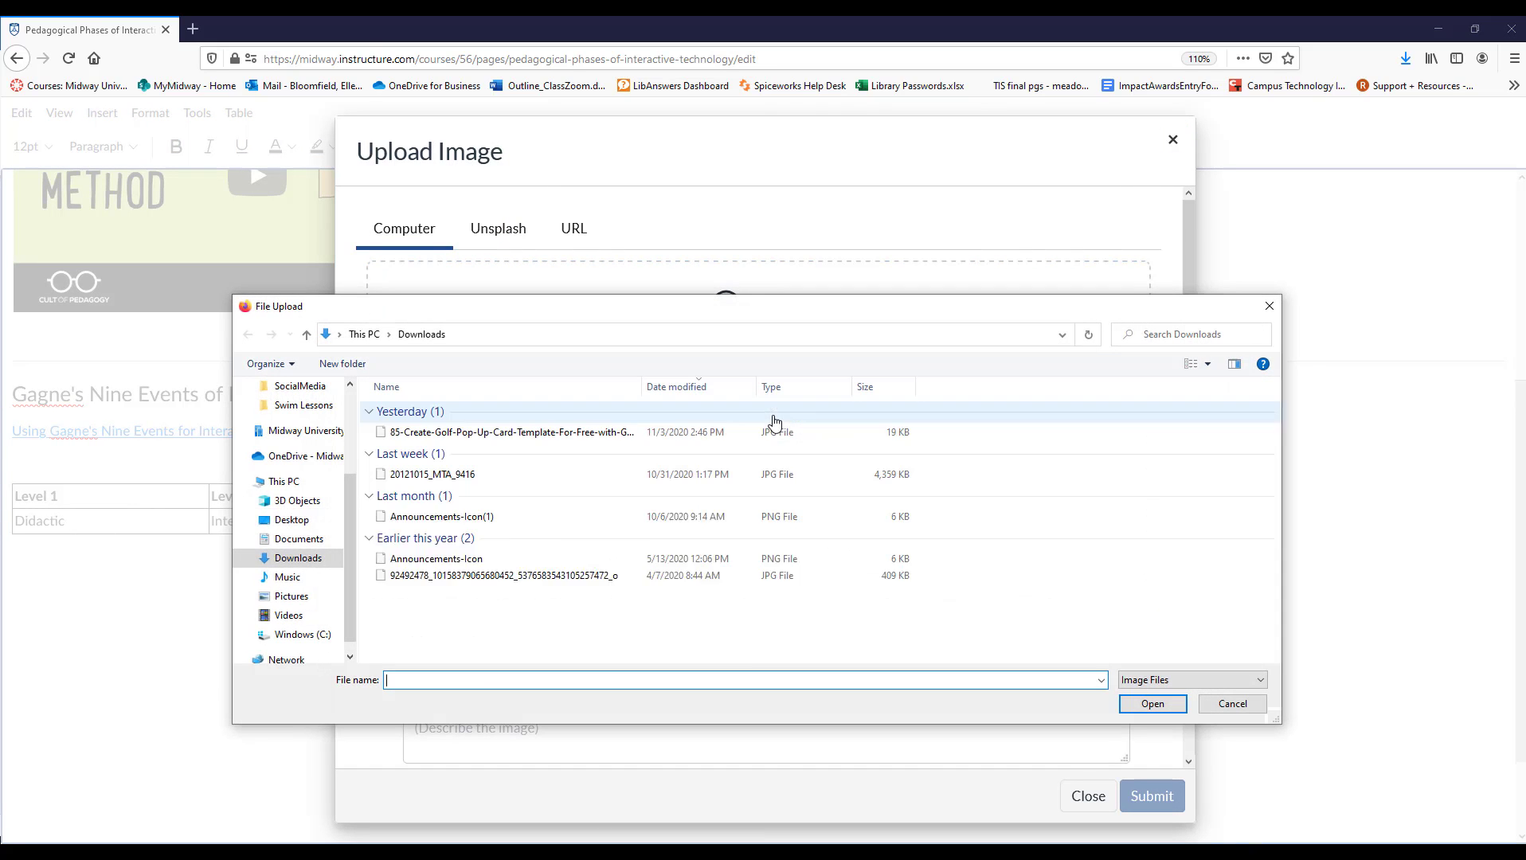
left_click(299, 599)
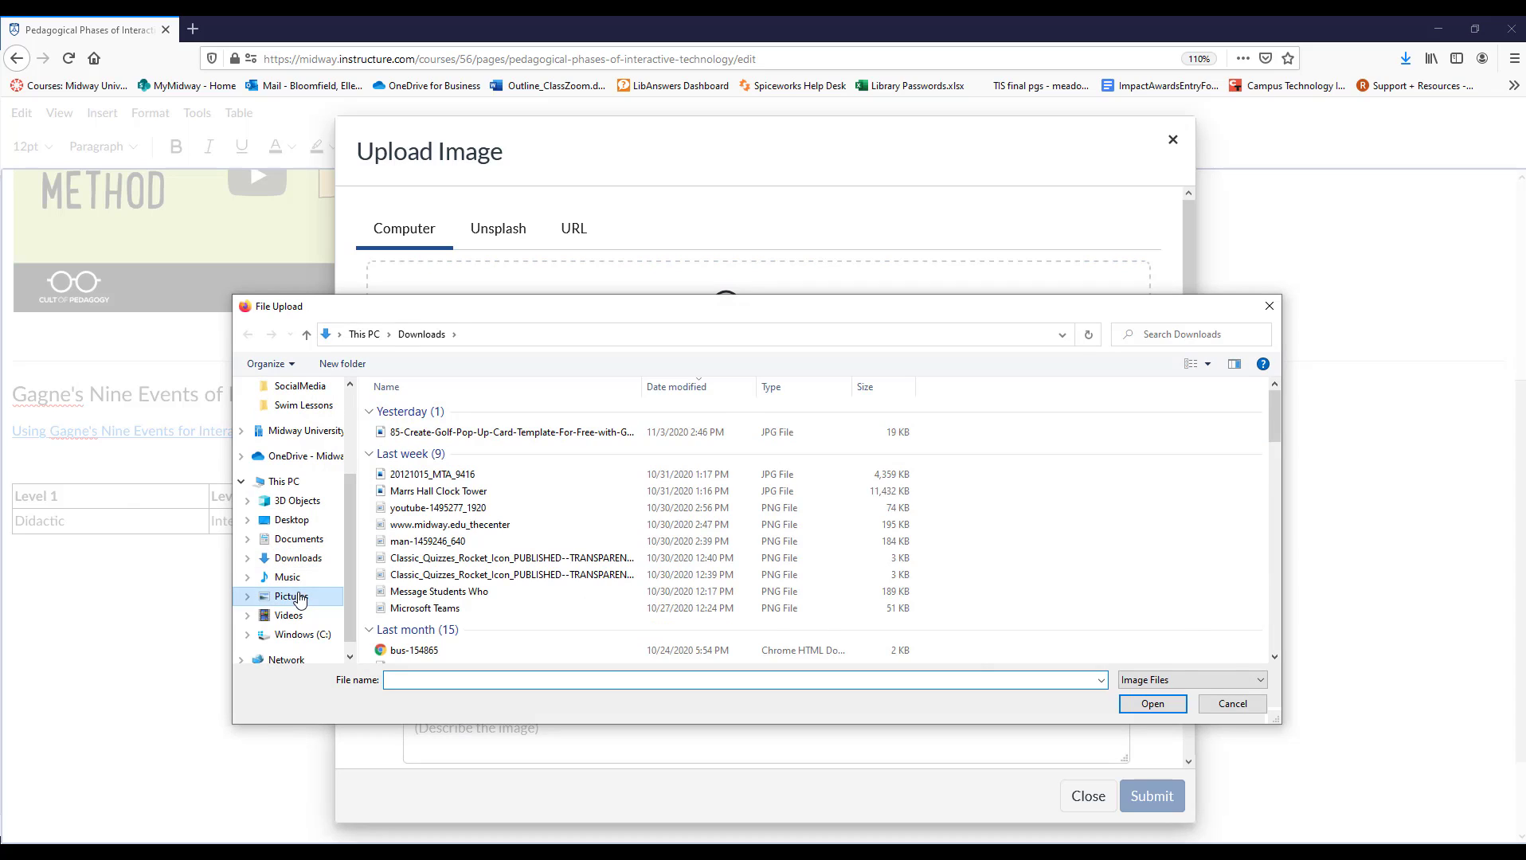
left_click(501, 535)
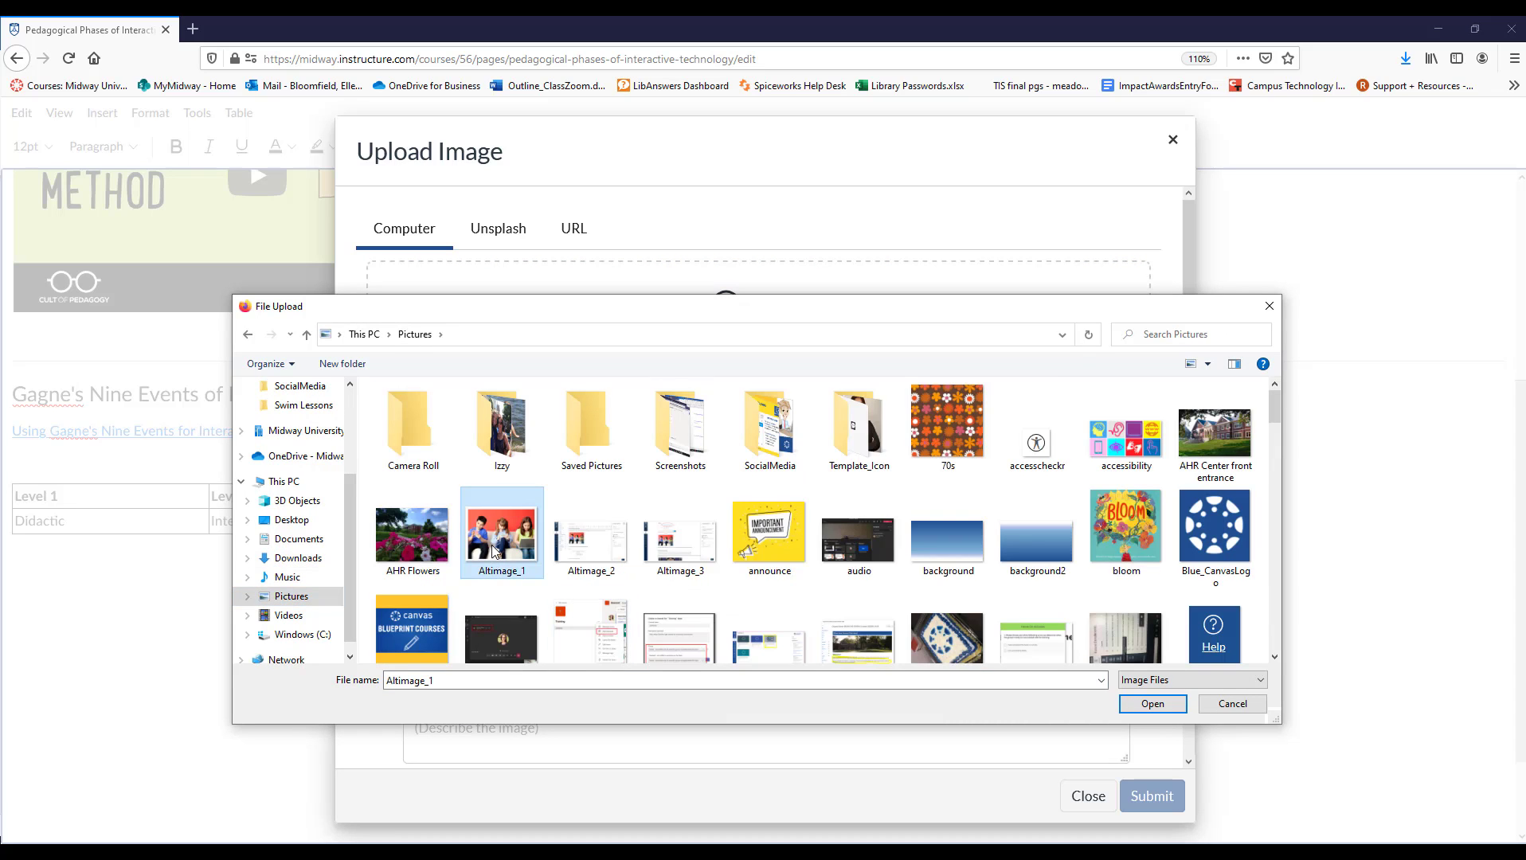
left_click(1168, 707)
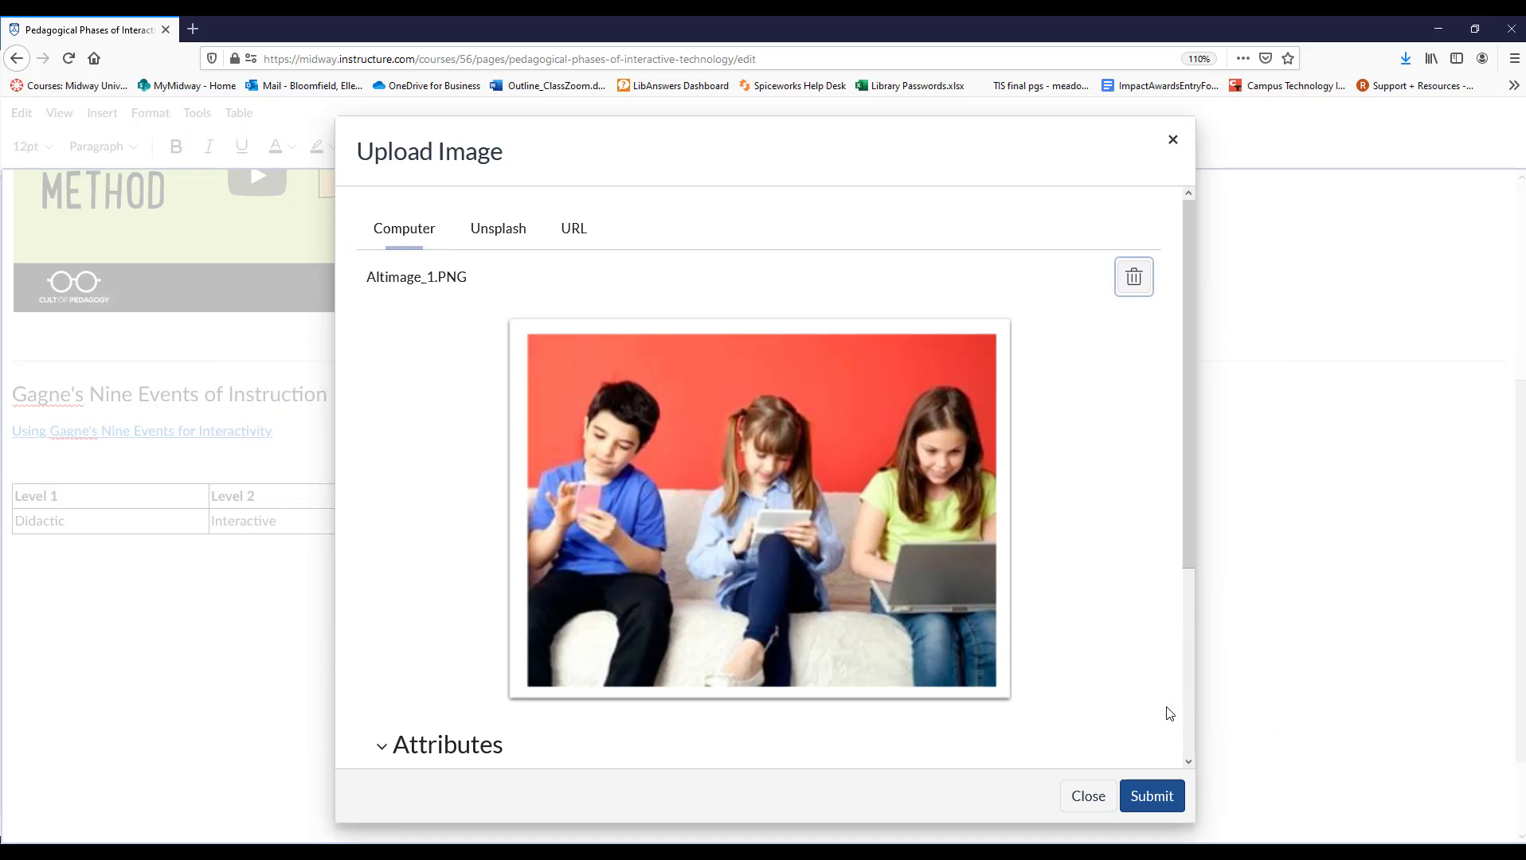
Give the picture the alt text "children on devices sitting on couch" and embed it in the page as a non-decorative image.
scroll(421, 722, "down", 3)
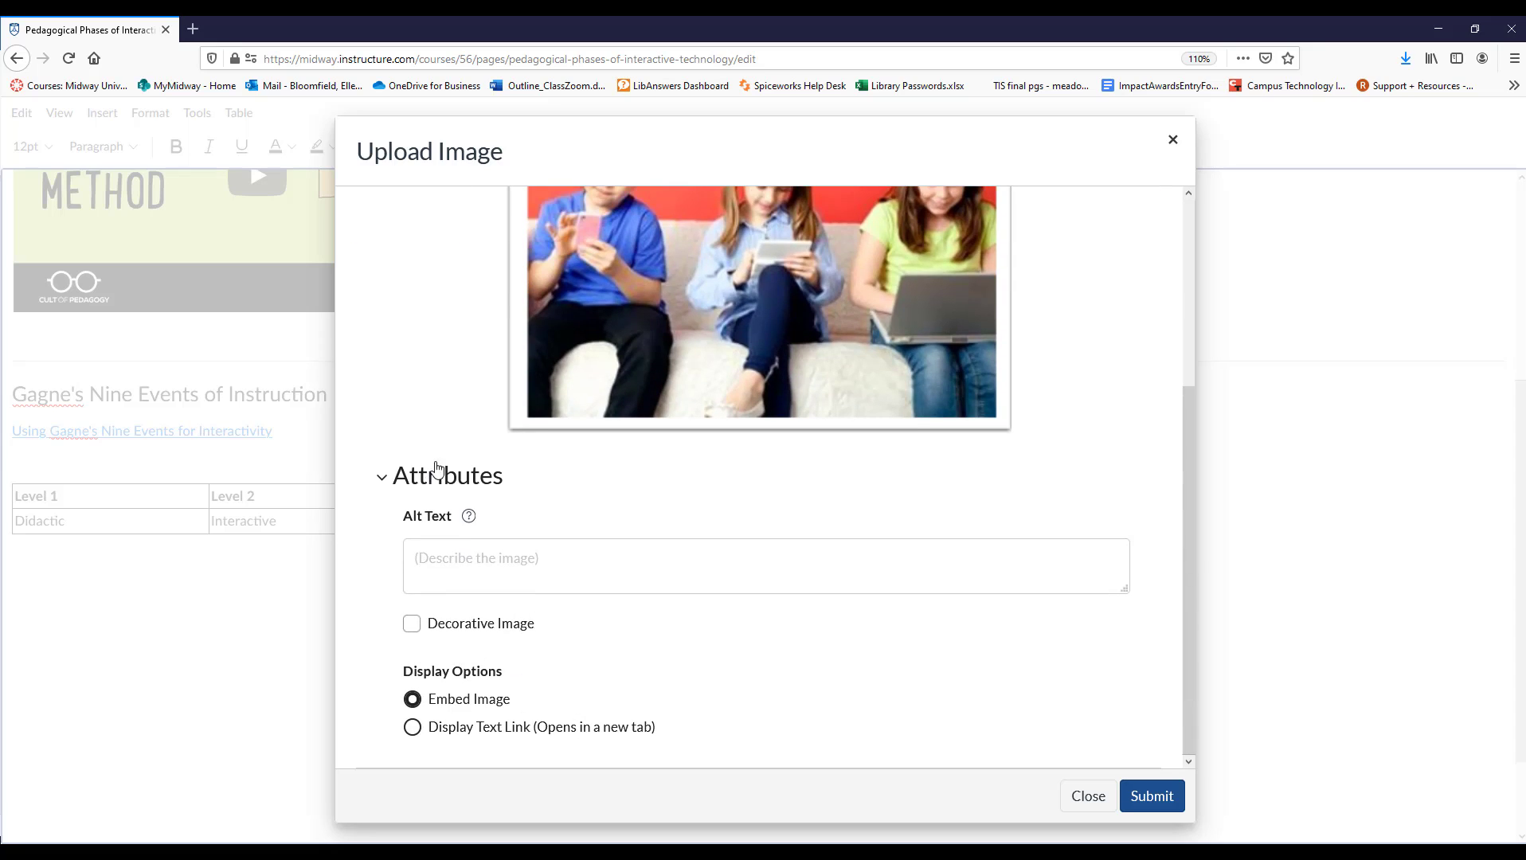
left_click(426, 563)
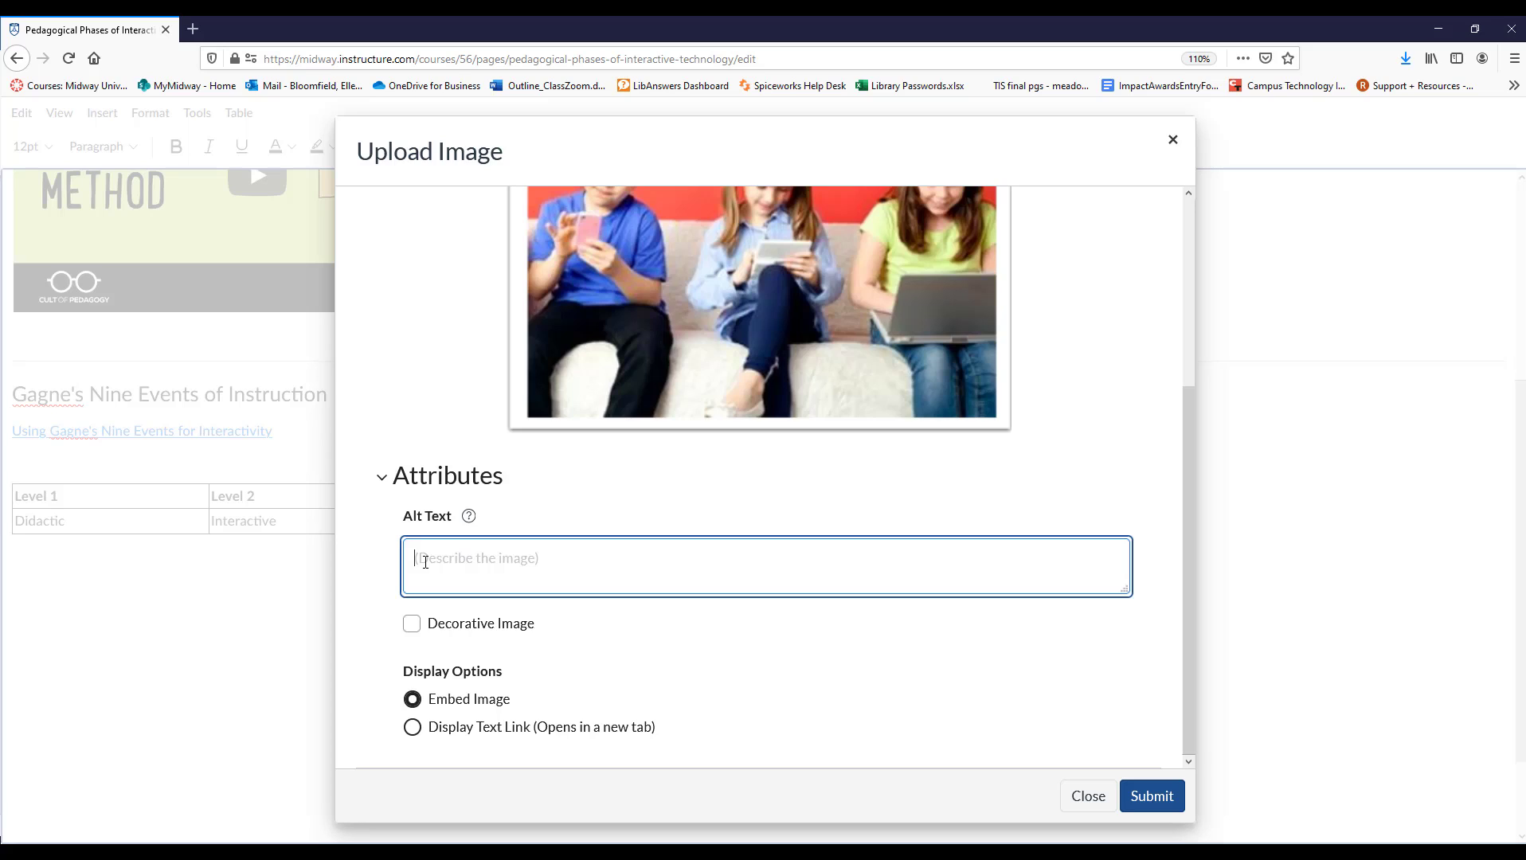
type("children")
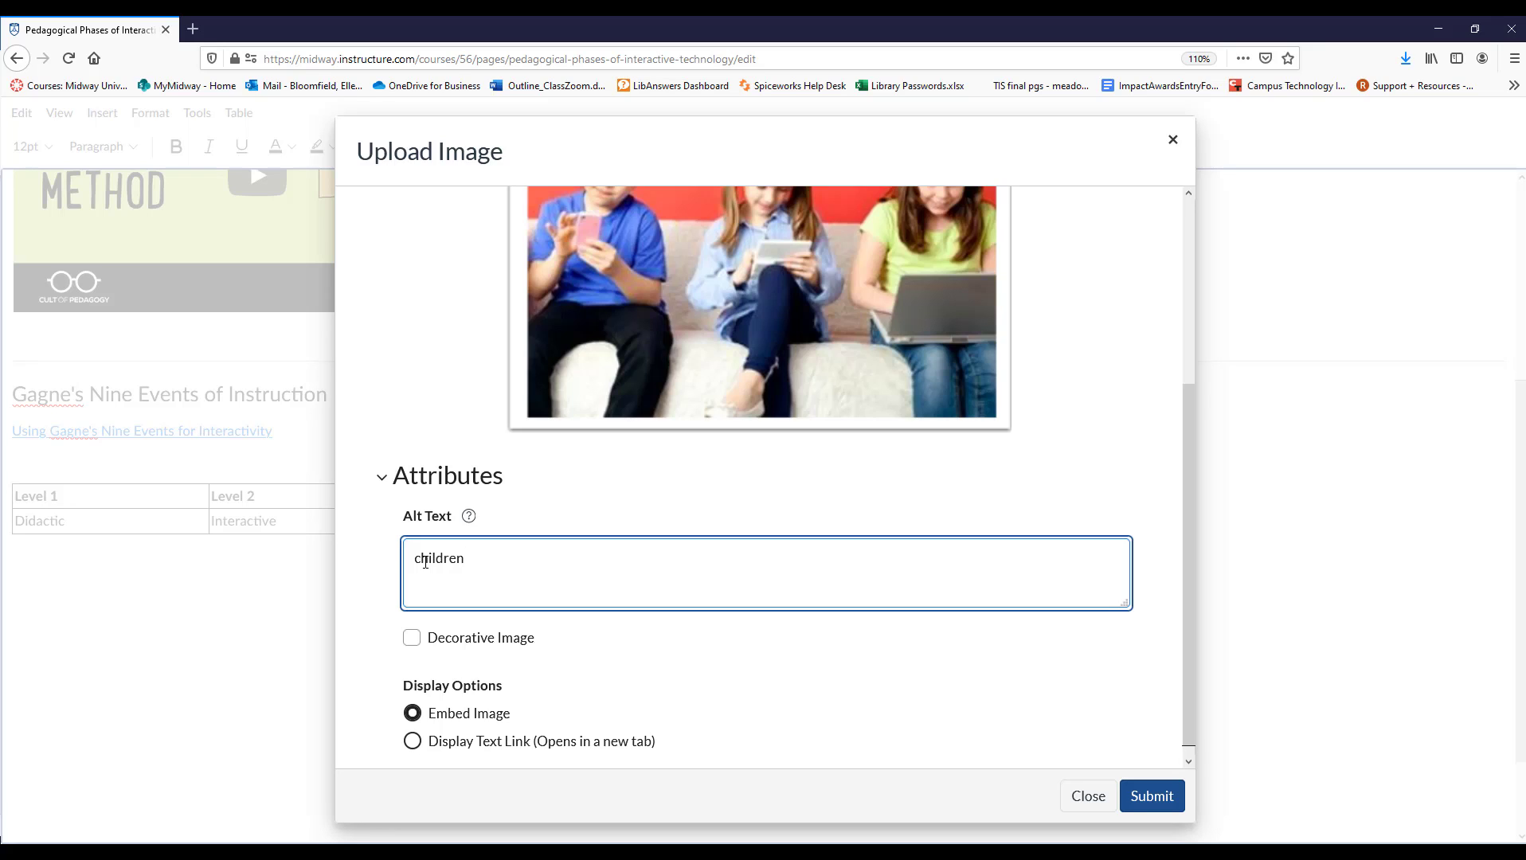
left_click(411, 637)
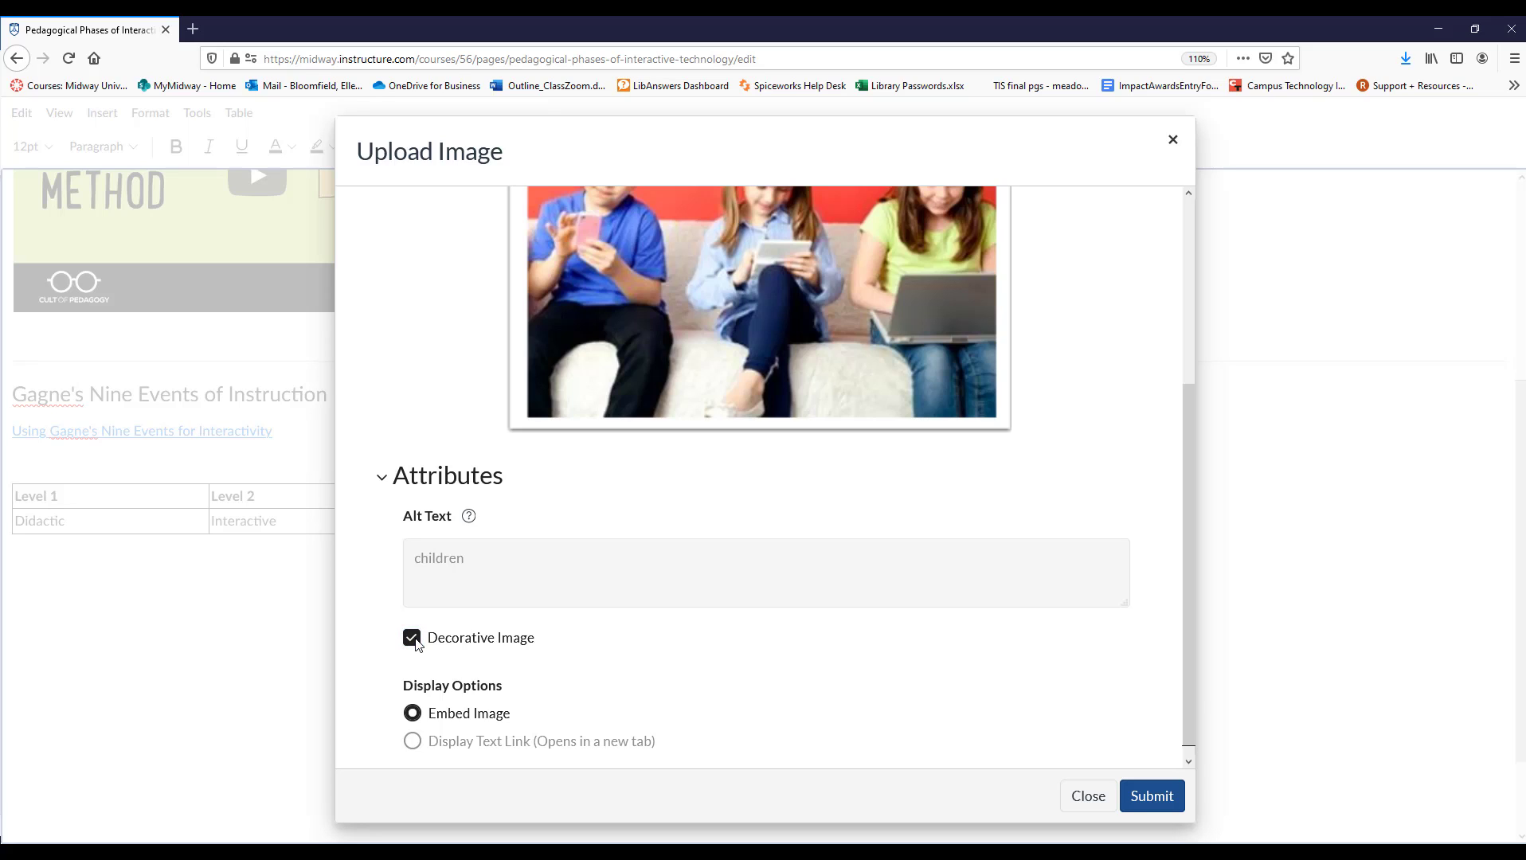
left_click(413, 638)
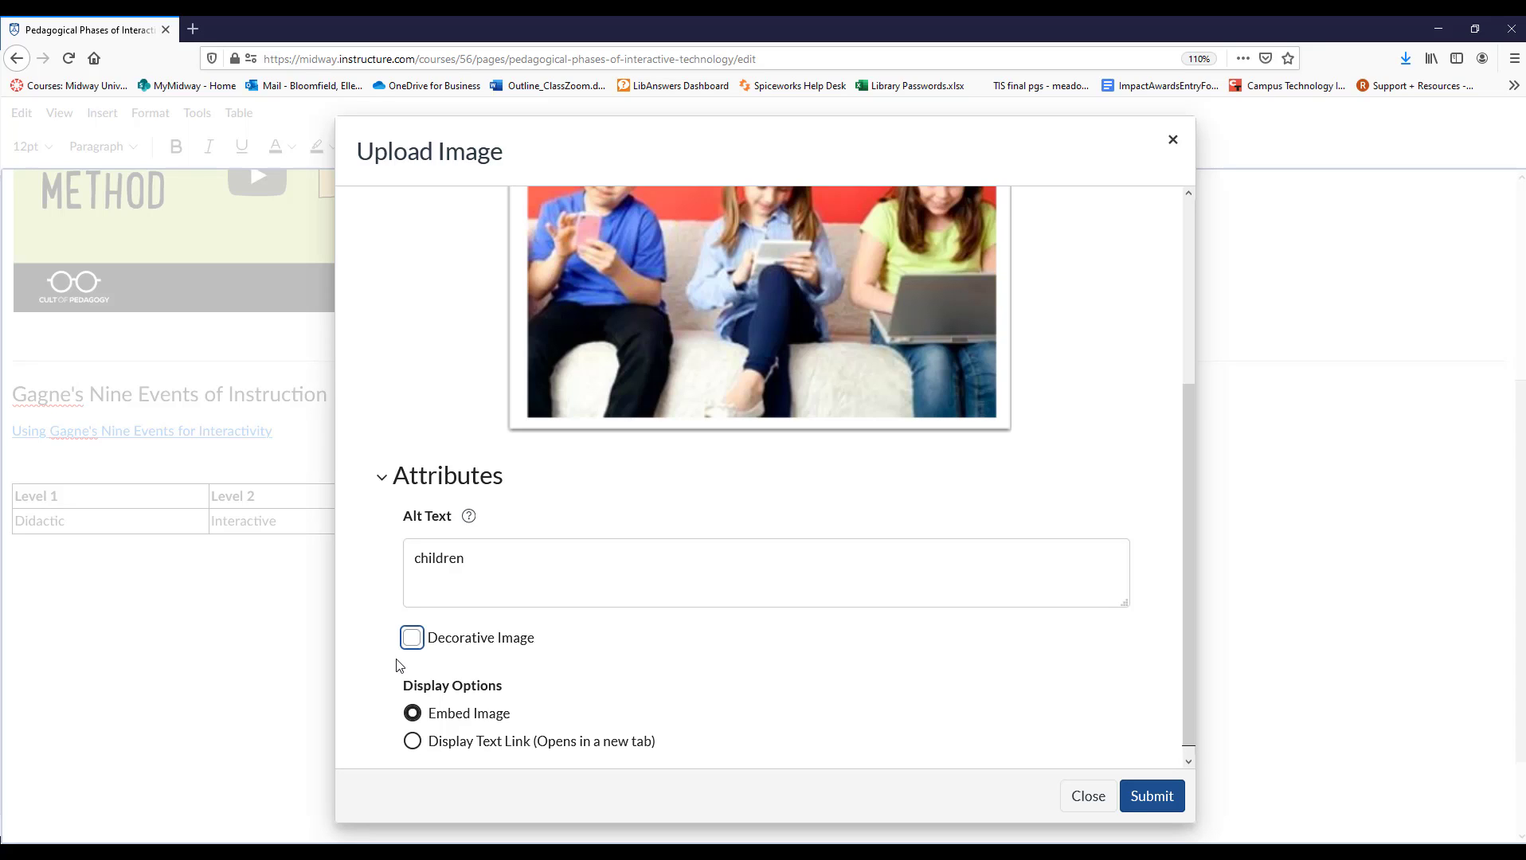
left_click(486, 563)
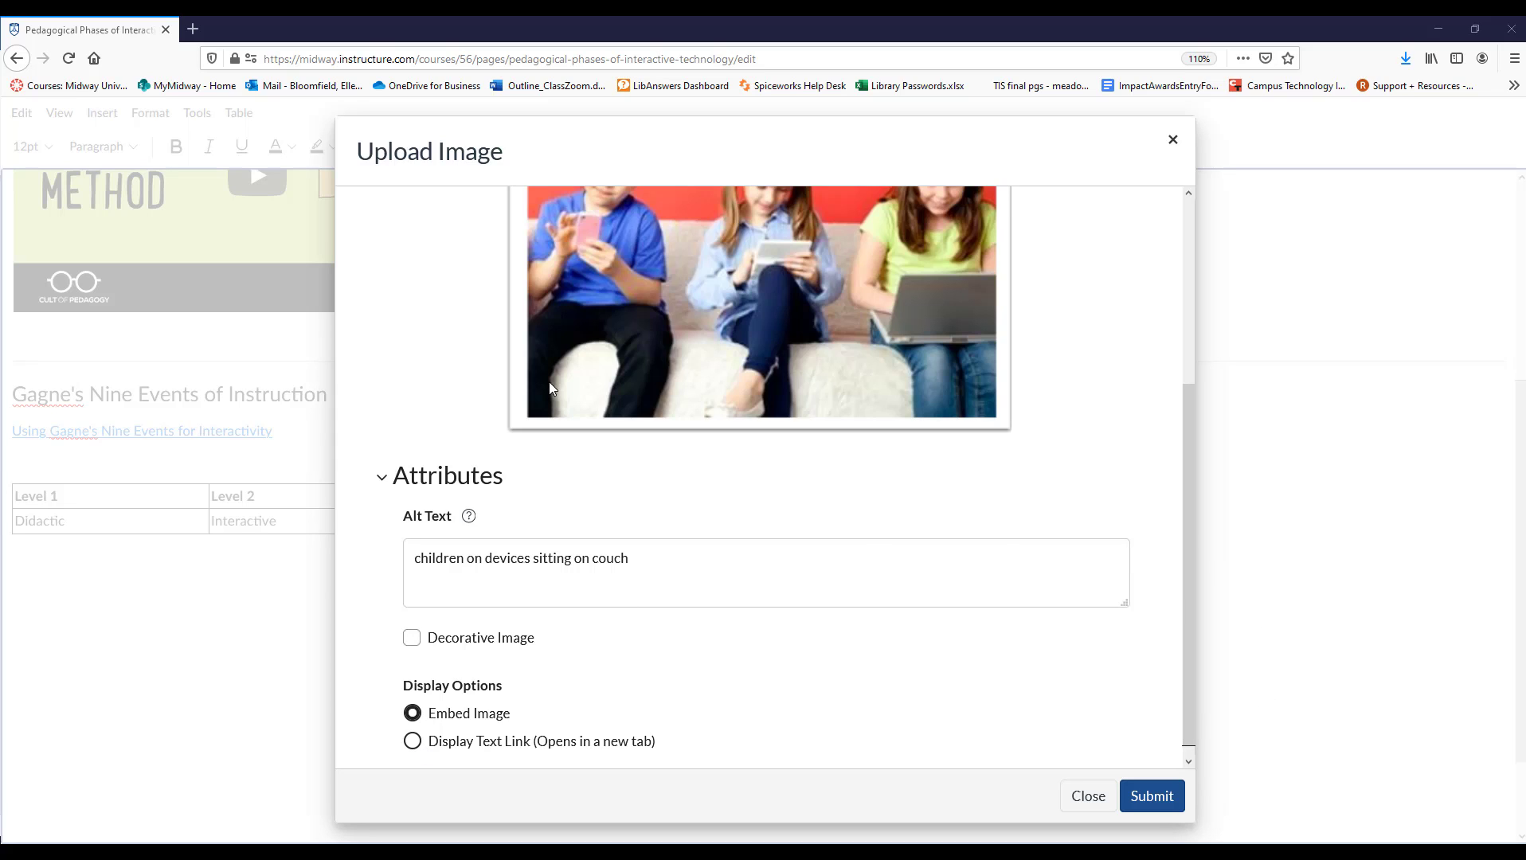
left_click(1151, 799)
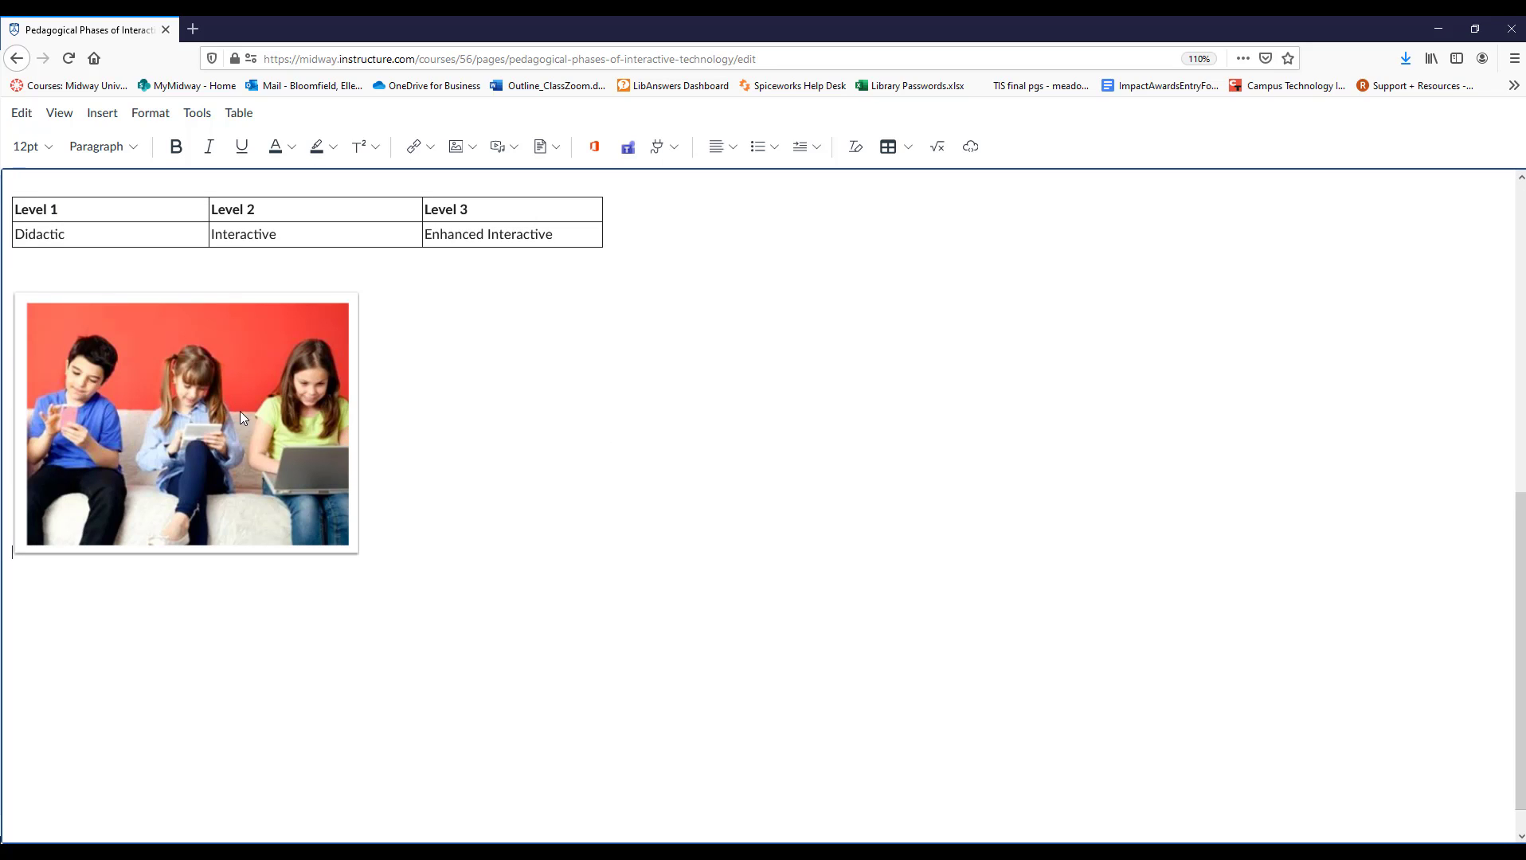
Set the size of the embedded children picture to Medium.
left_click(222, 427)
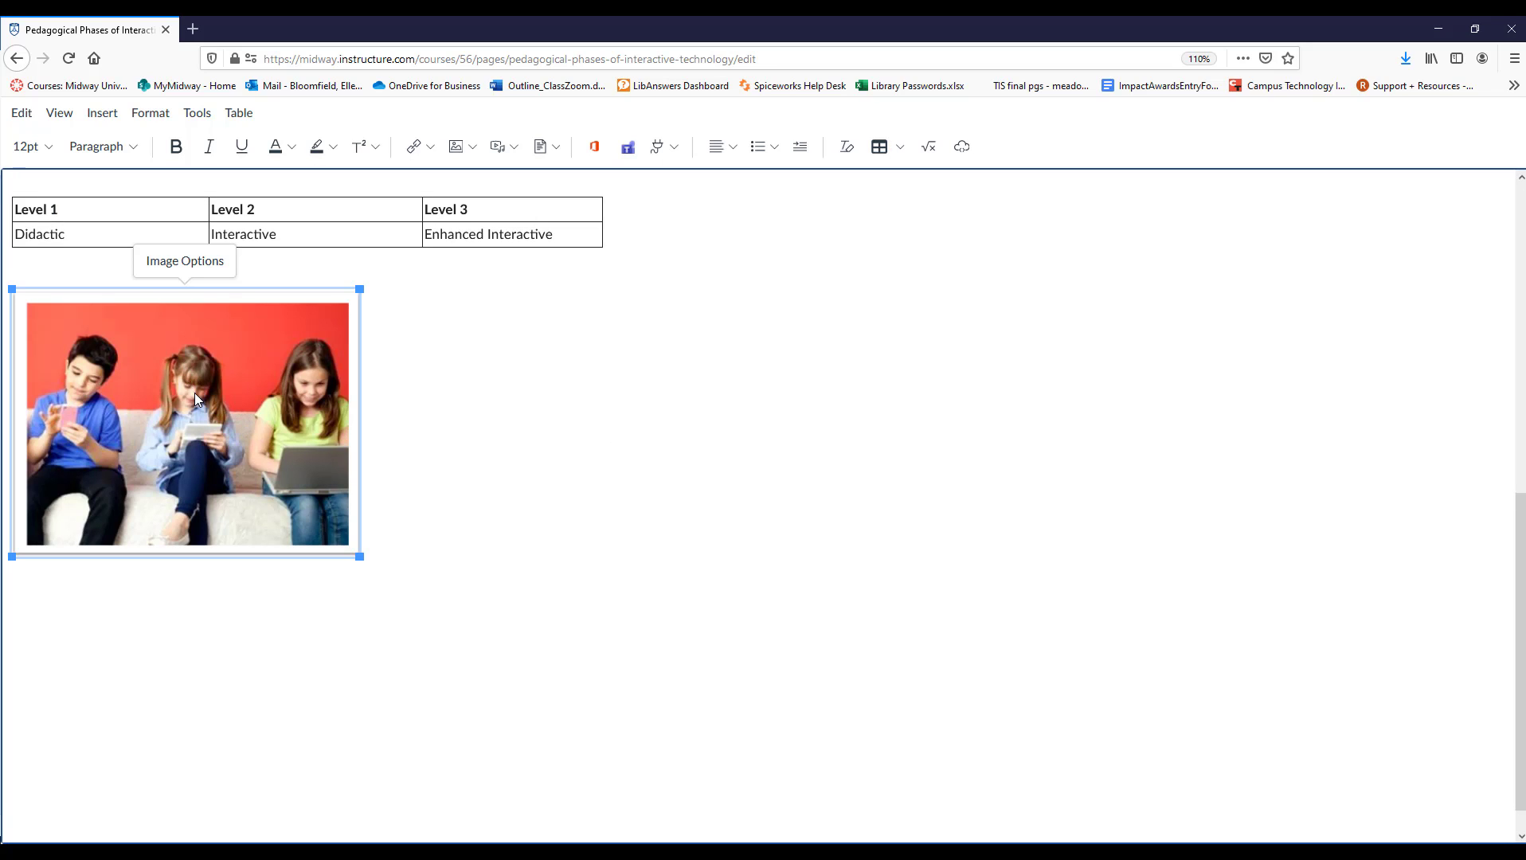
left_click(185, 269)
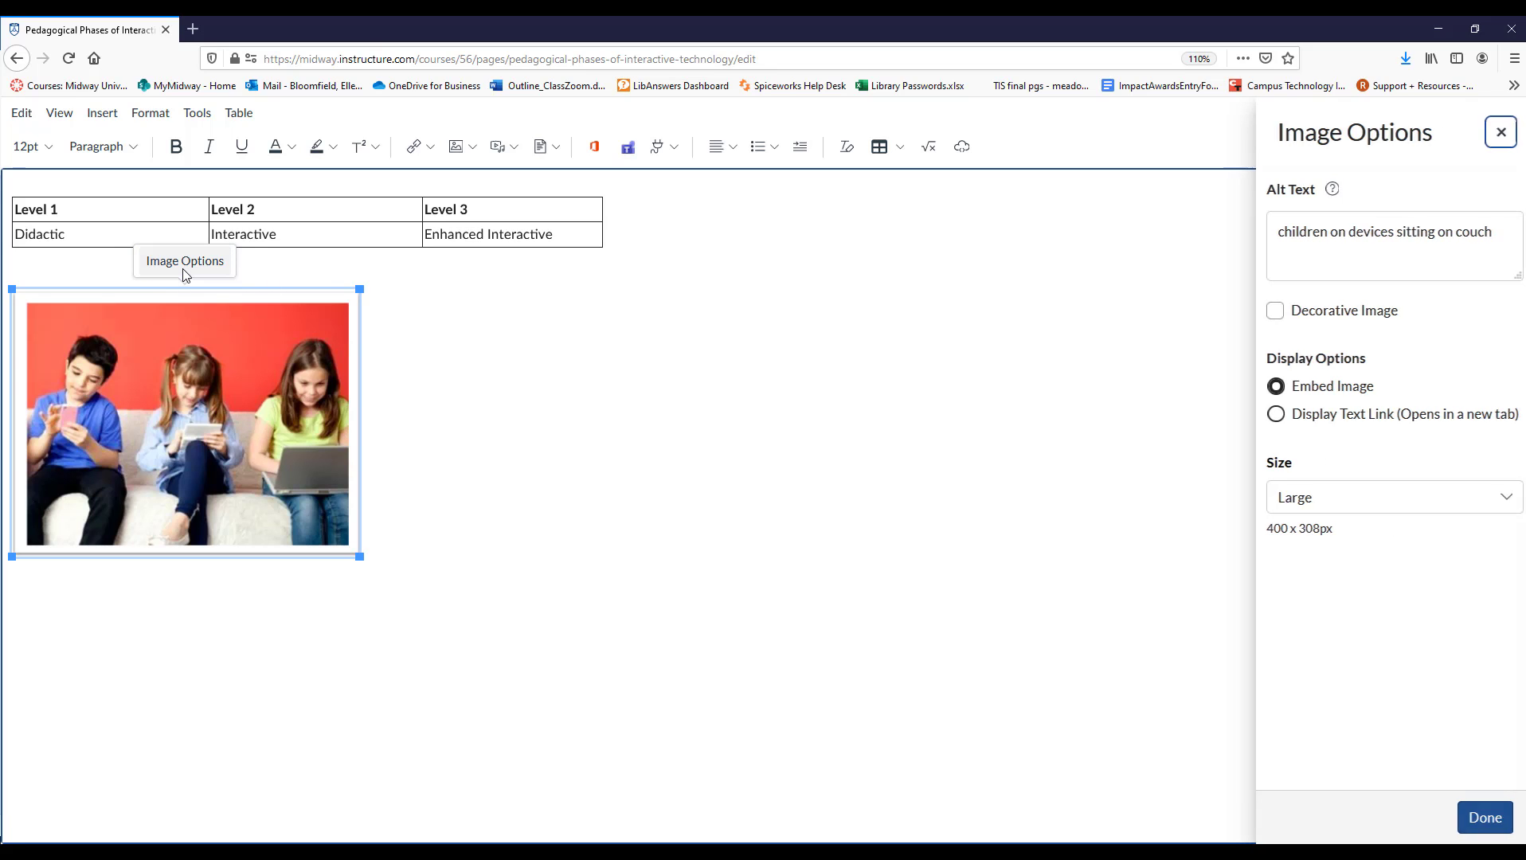
left_click(1327, 501)
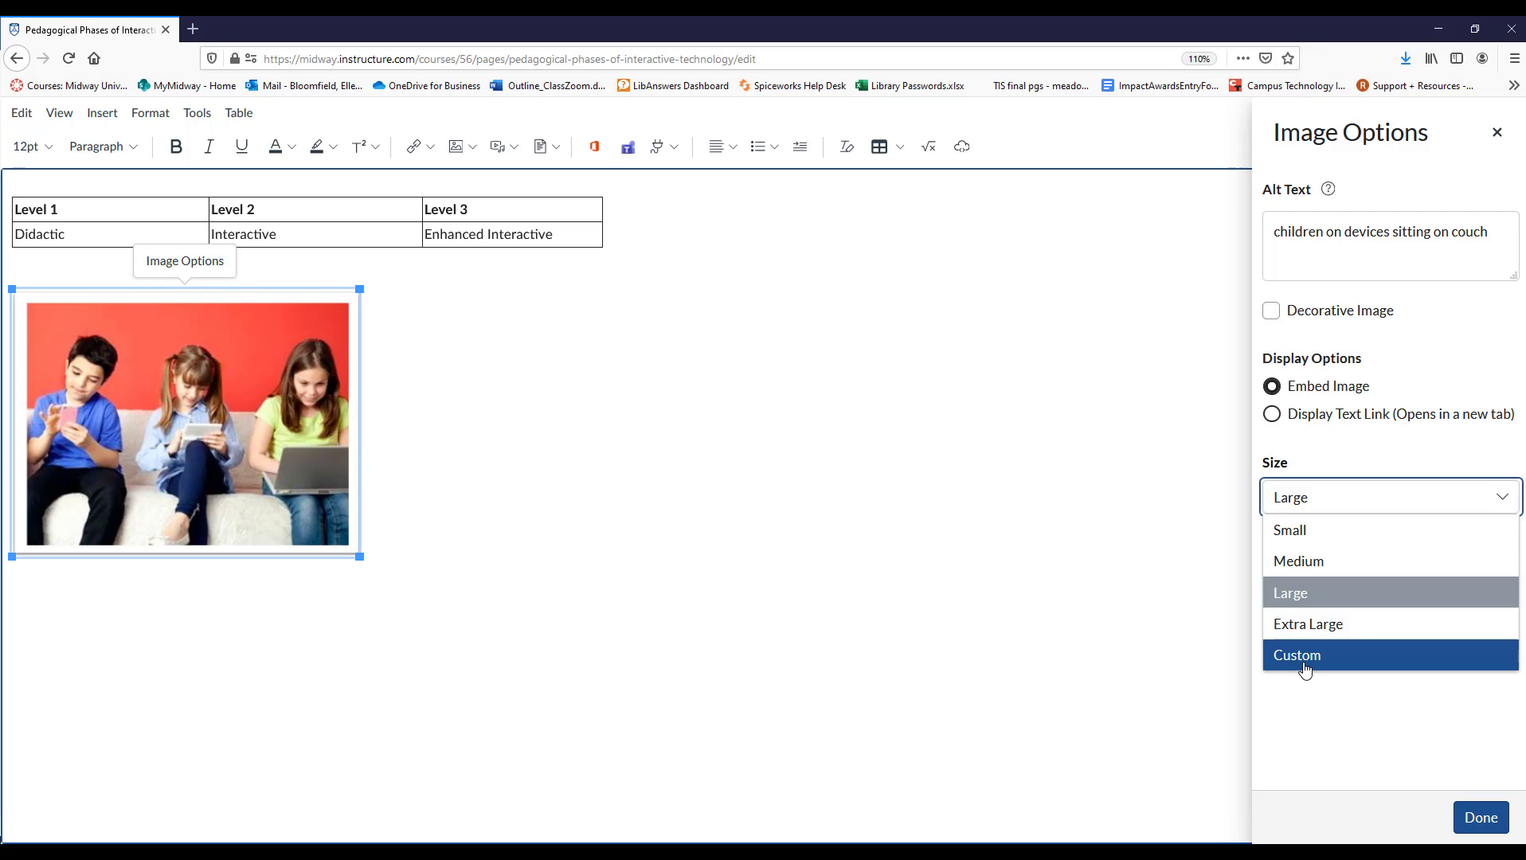
left_click(1304, 564)
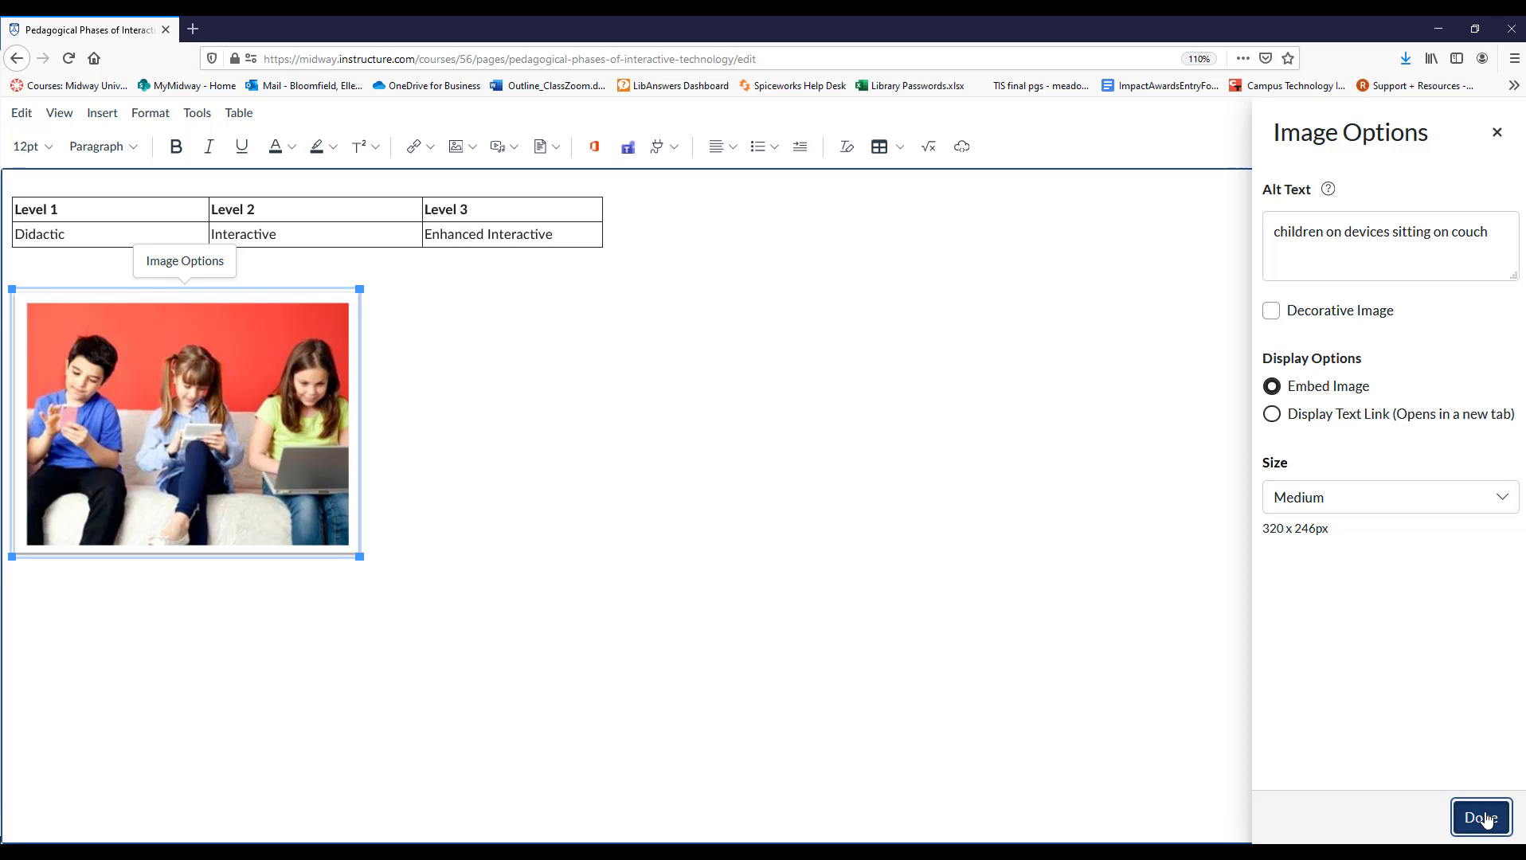
left_click(1482, 818)
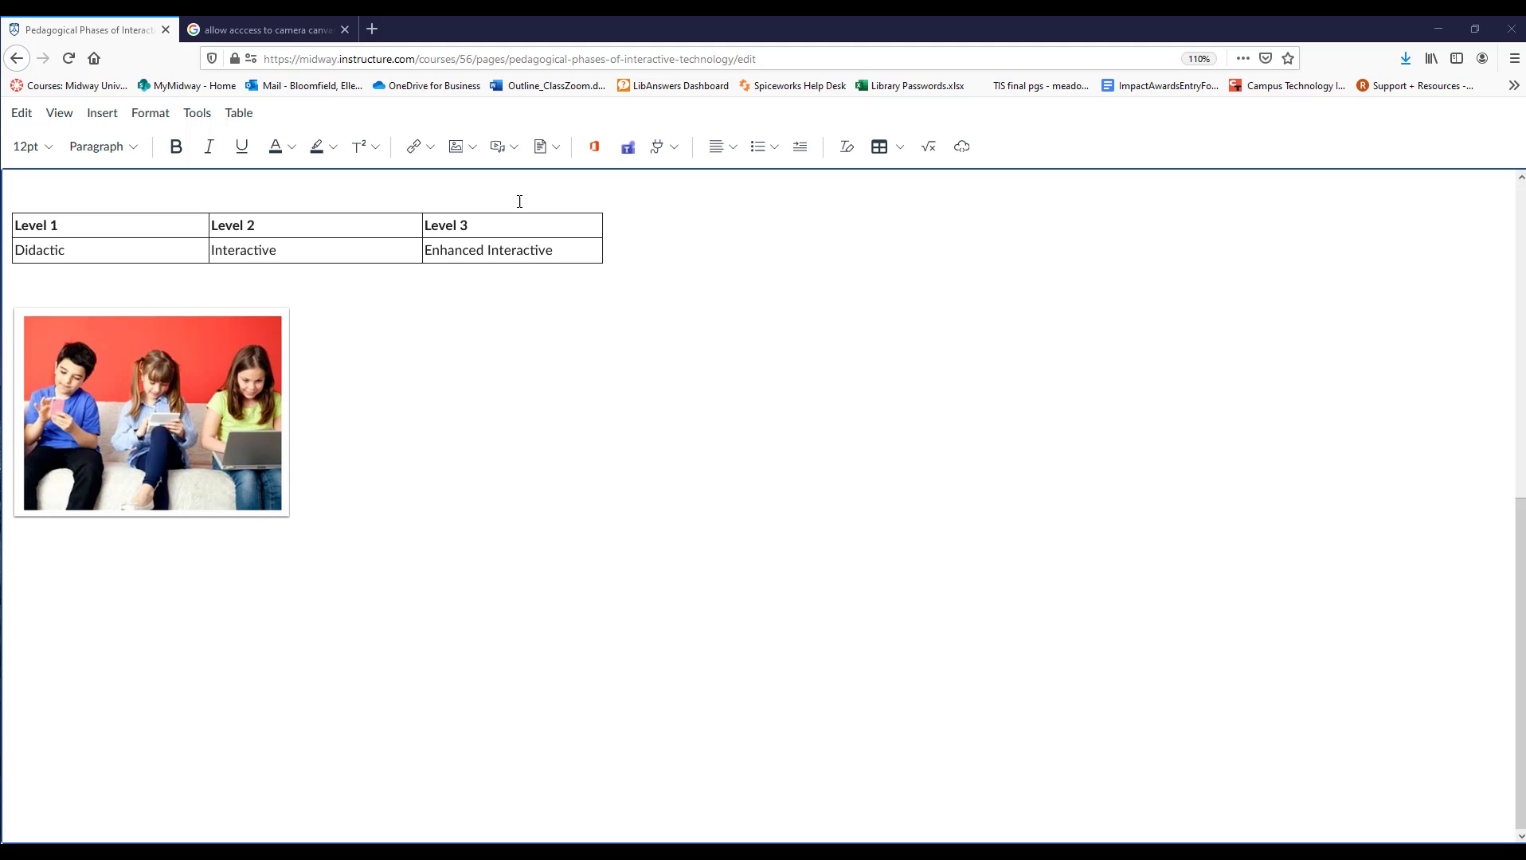
left_click(510, 152)
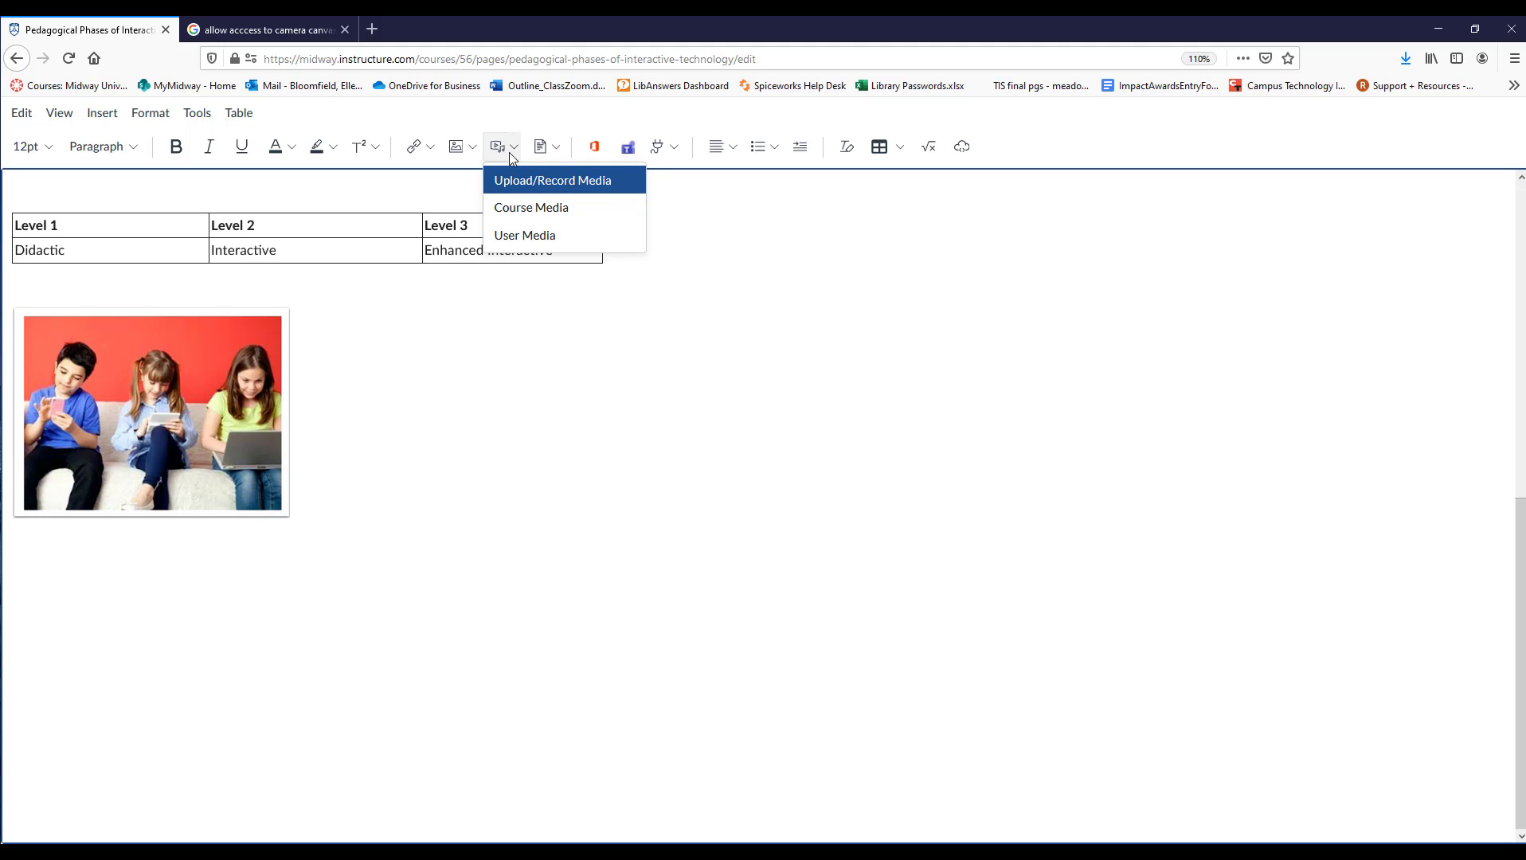
left_click(530, 181)
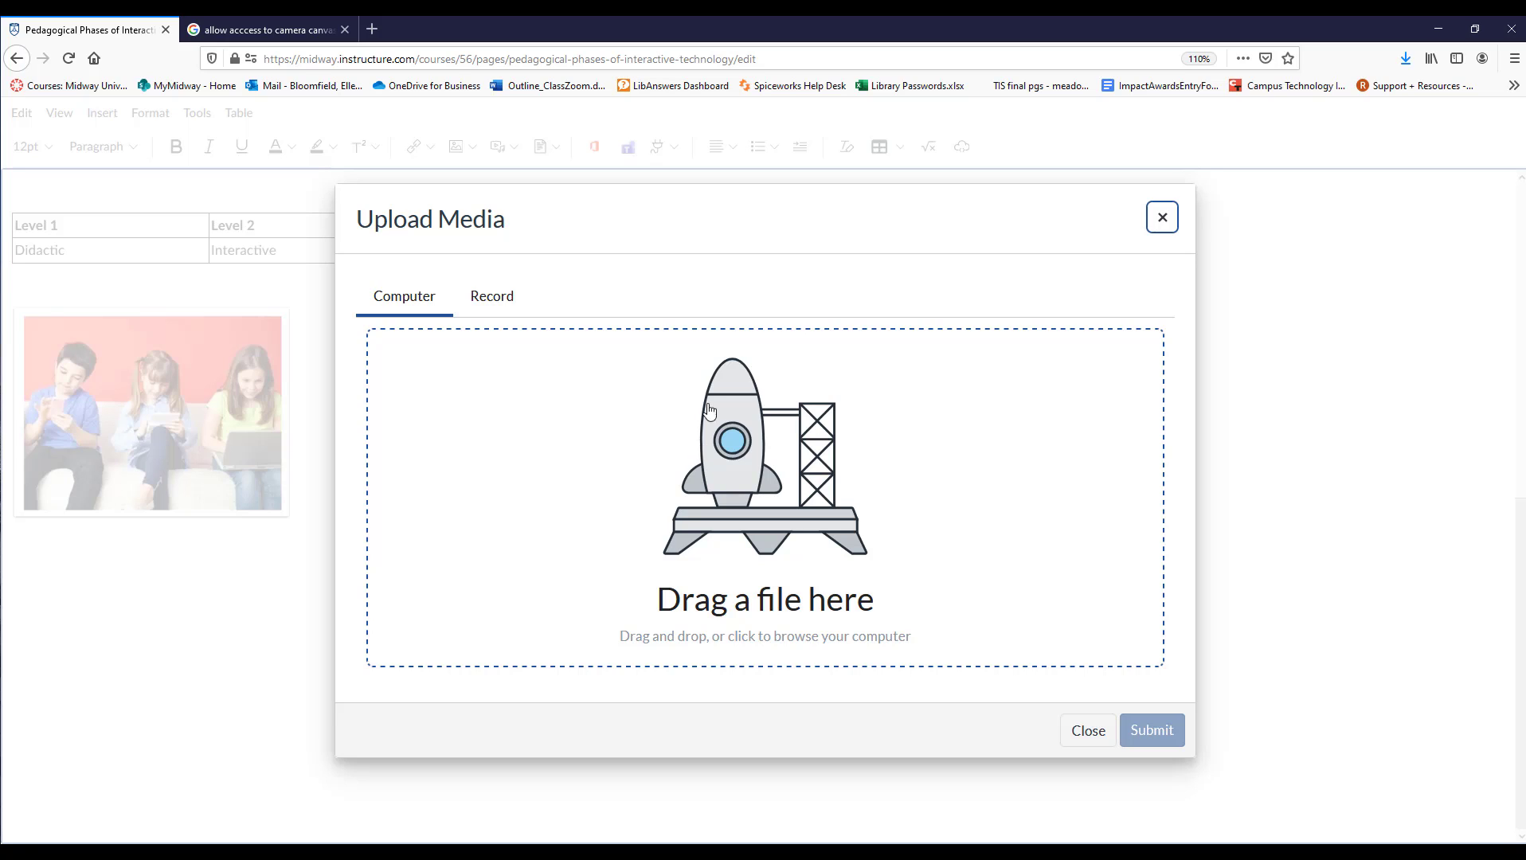
left_click(497, 307)
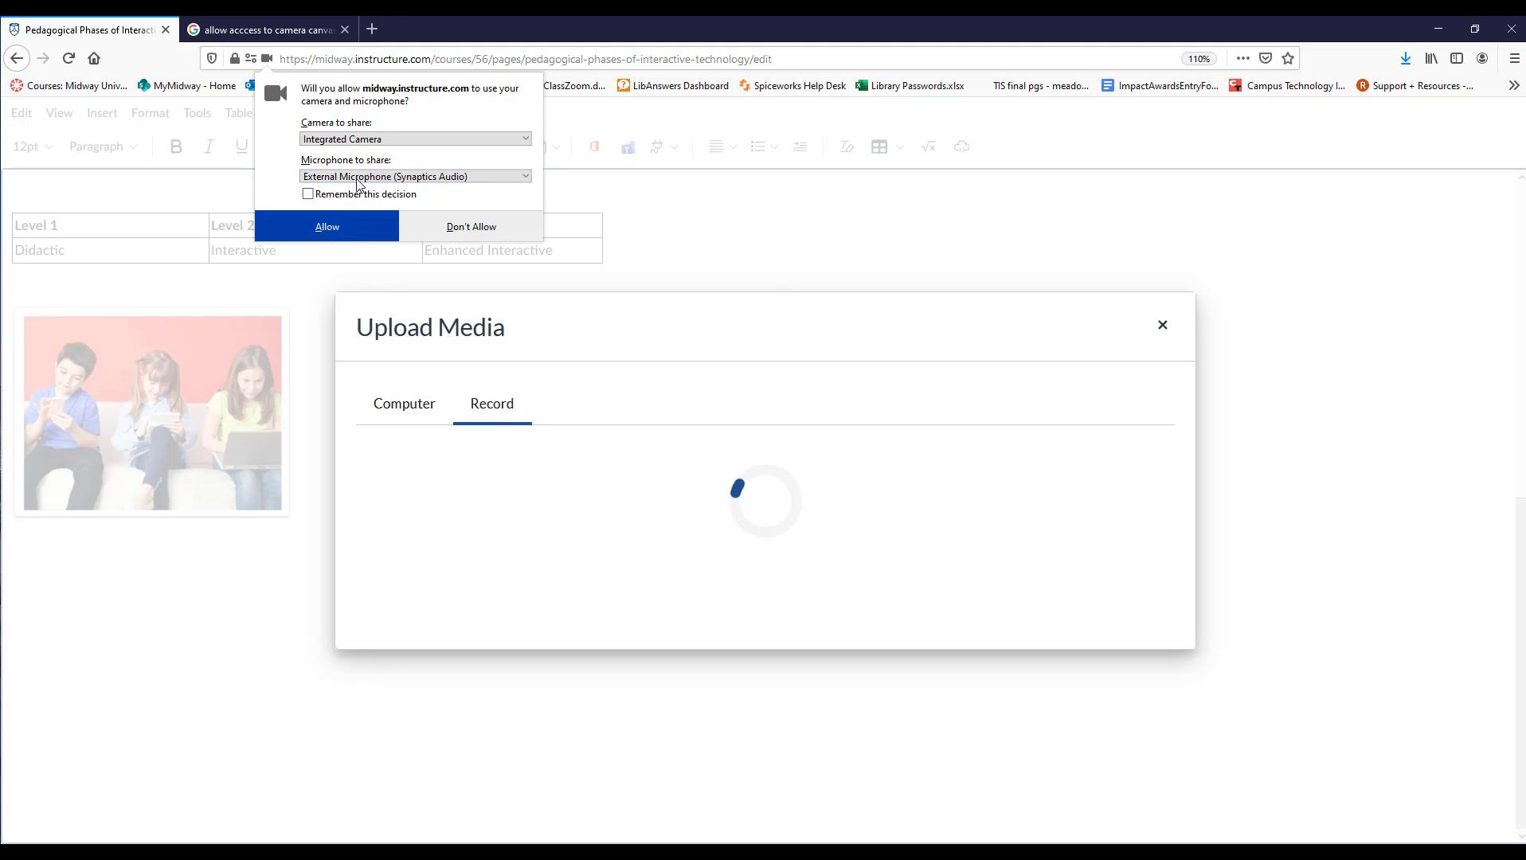
left_click(332, 235)
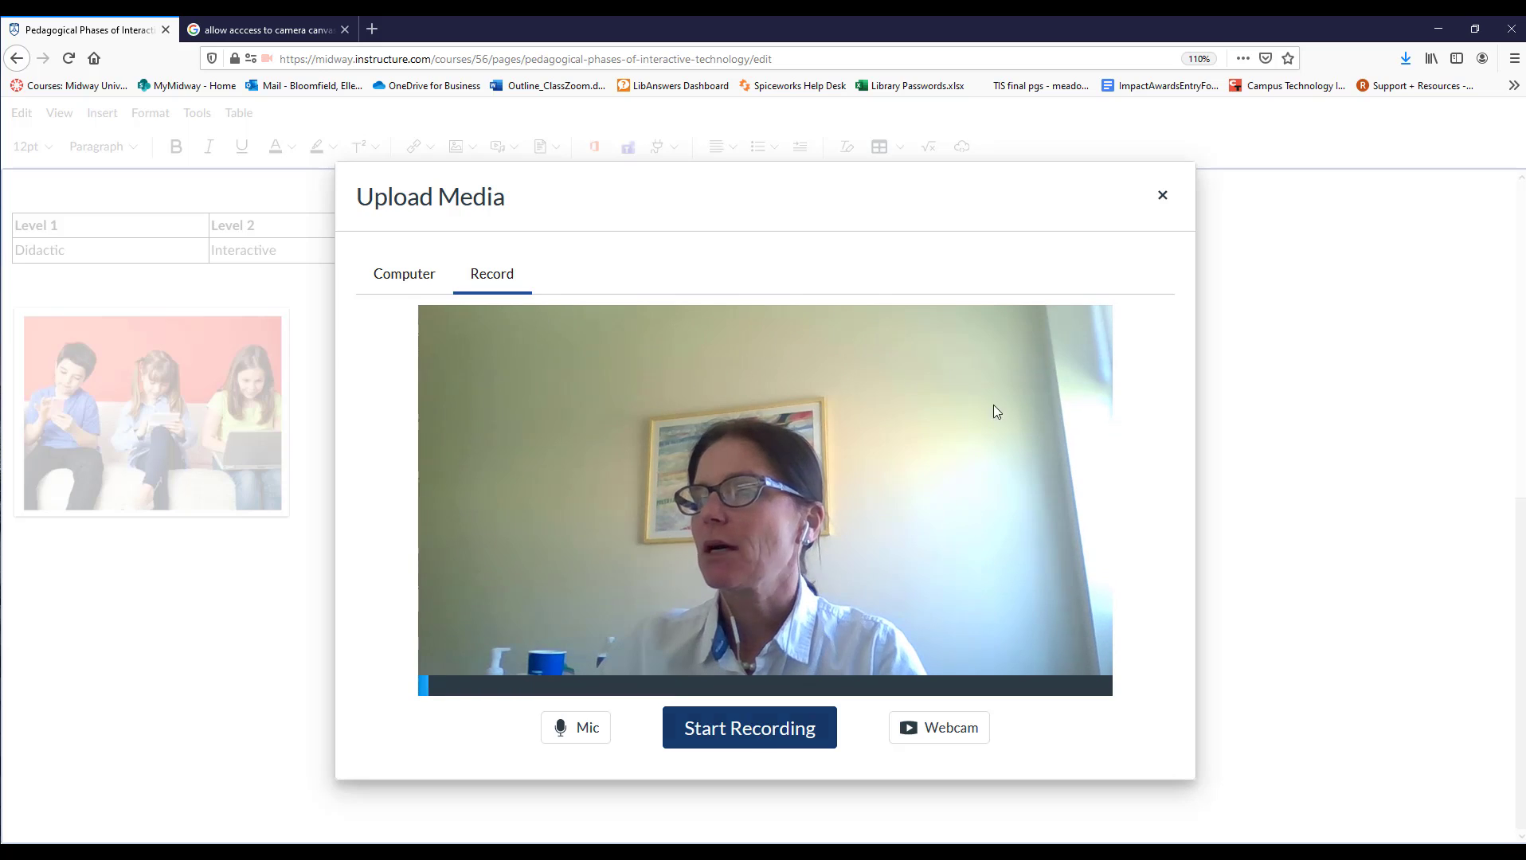
left_click(1162, 196)
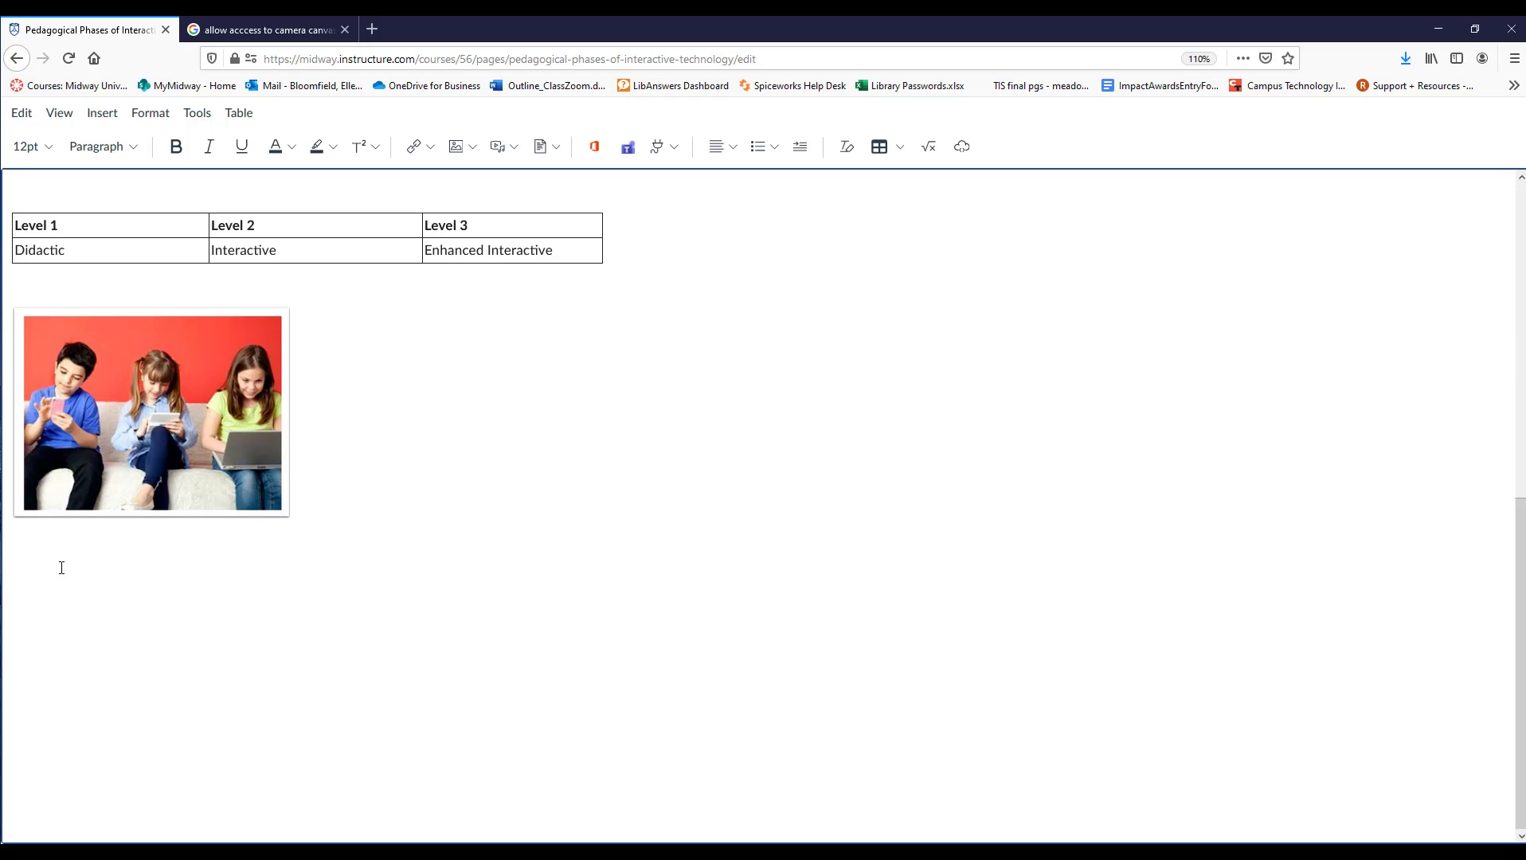
Attach Envisioning the Academic Library.pdf from the OneDrive Best Practices folder as a link below the picture.
left_click(594, 153)
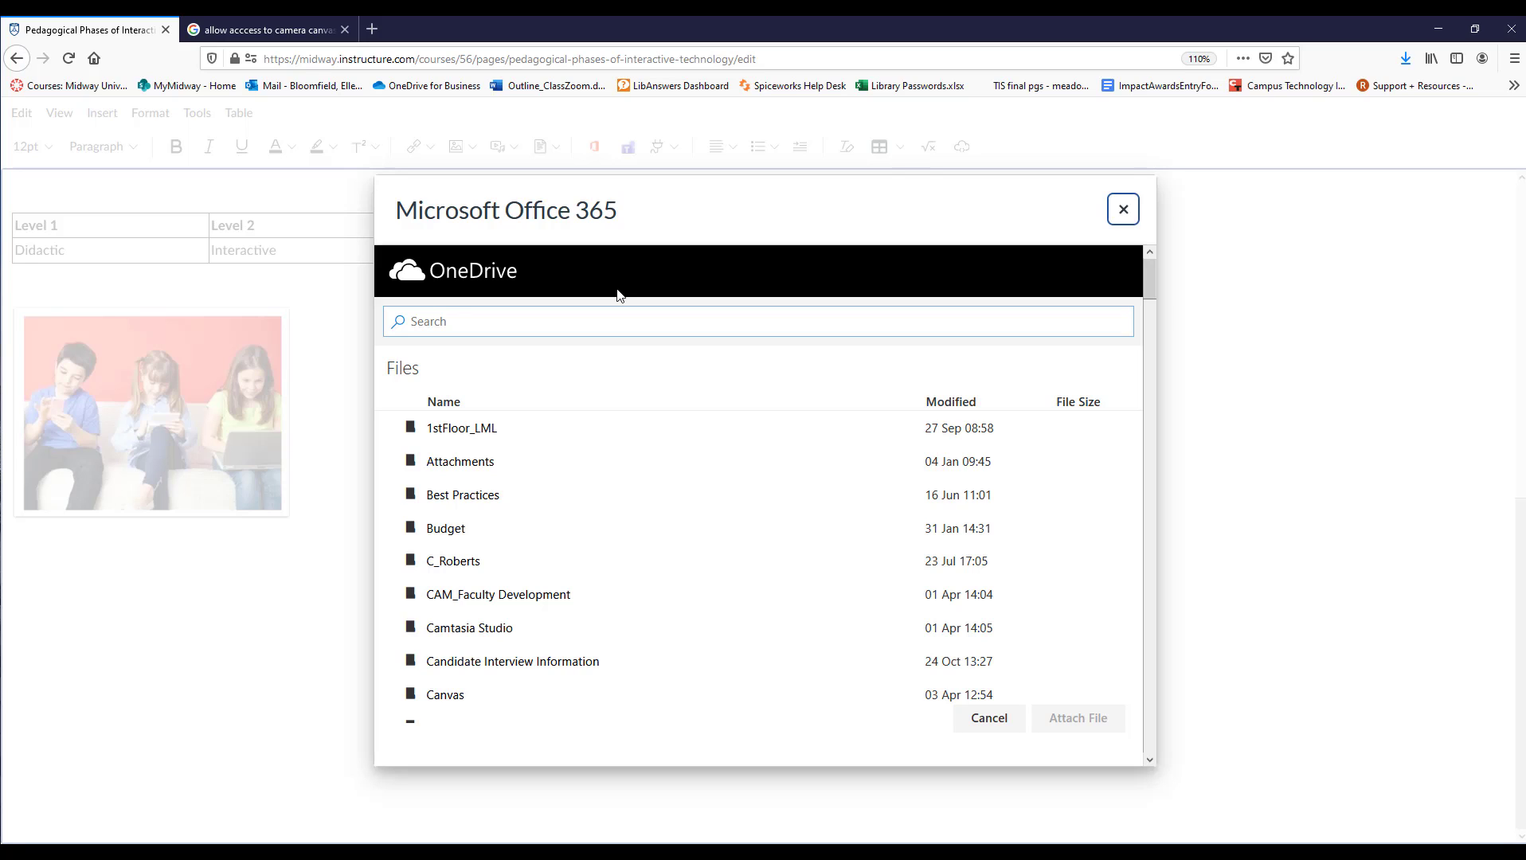
left_click(453, 499)
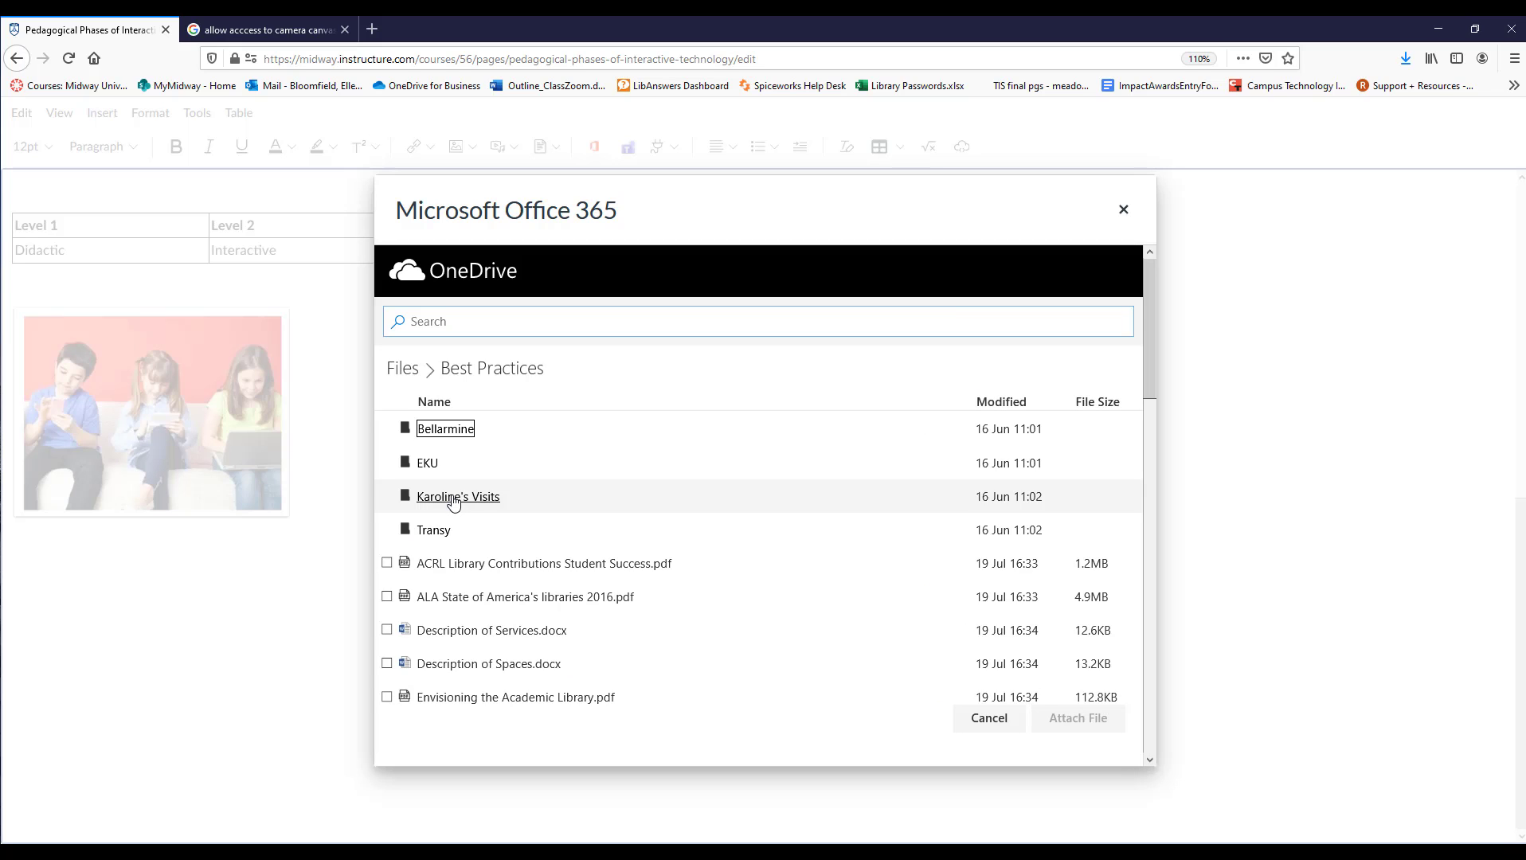
scroll(426, 592, "down", 3)
scroll(426, 581, "up", 2)
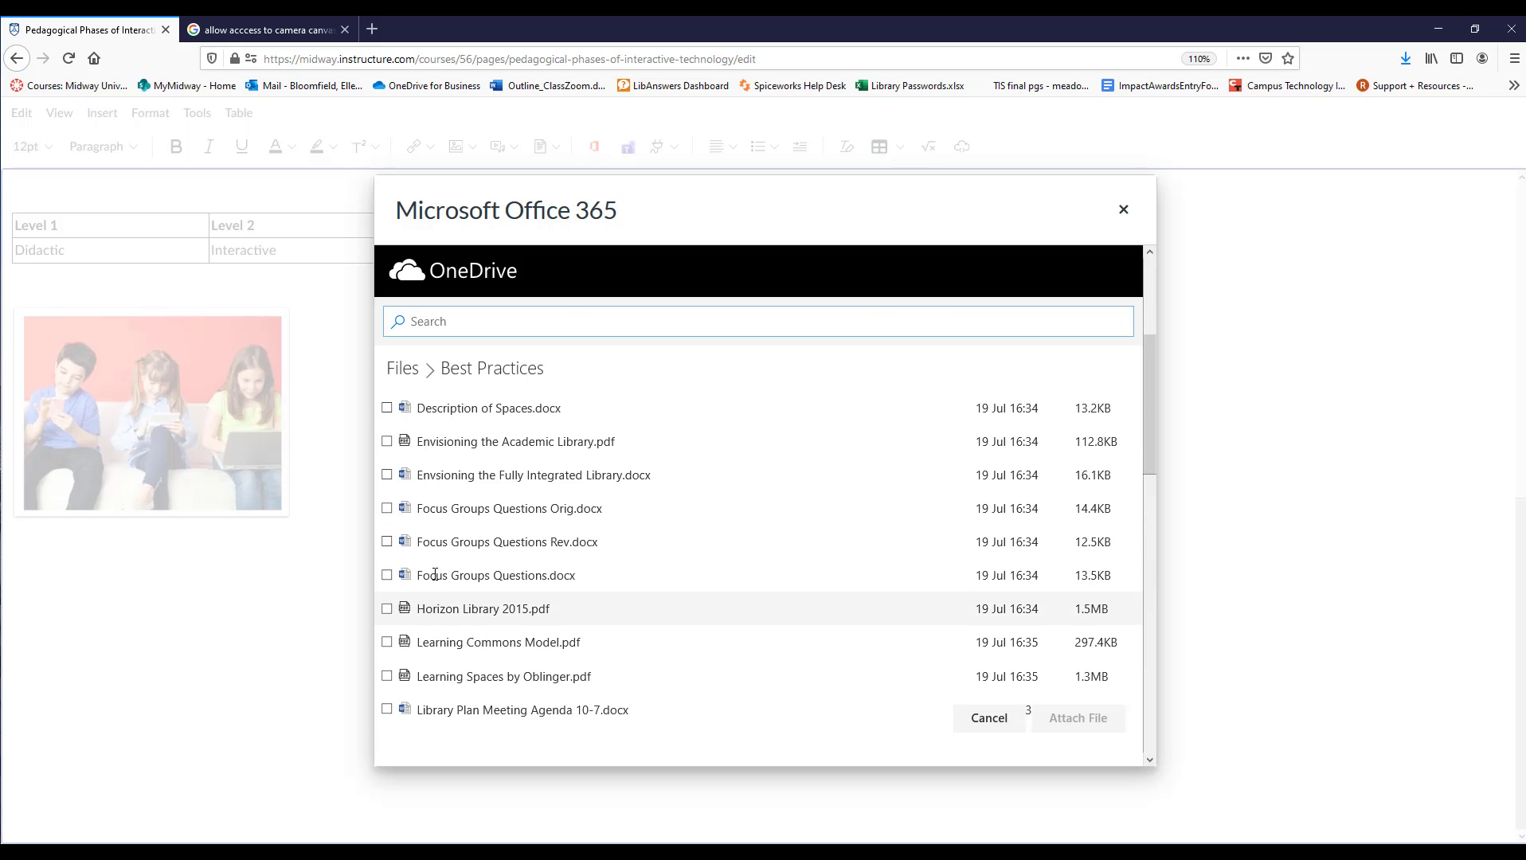
left_click(386, 506)
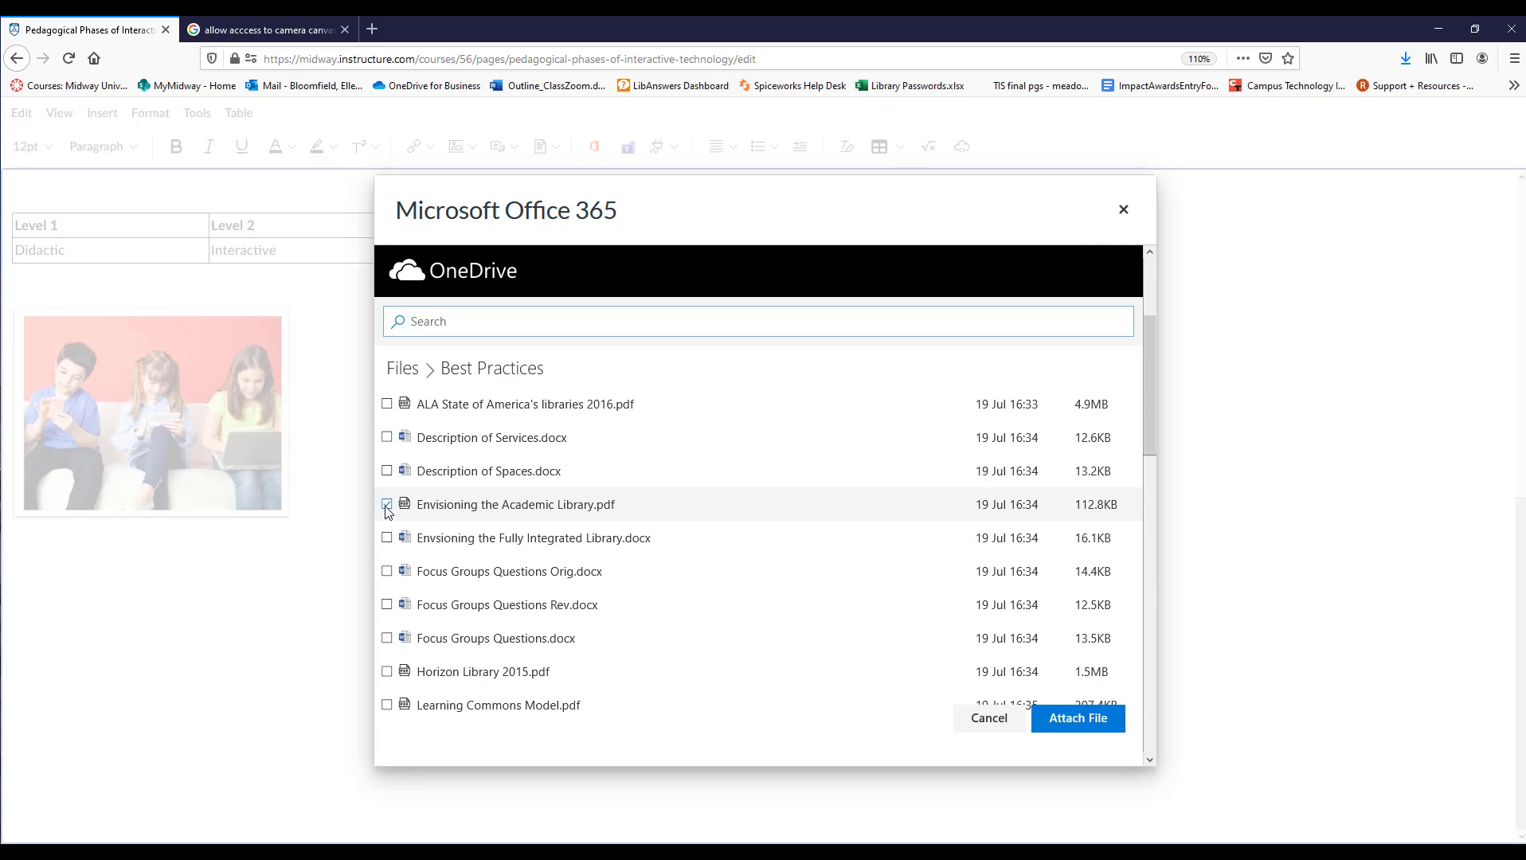
left_click(1078, 721)
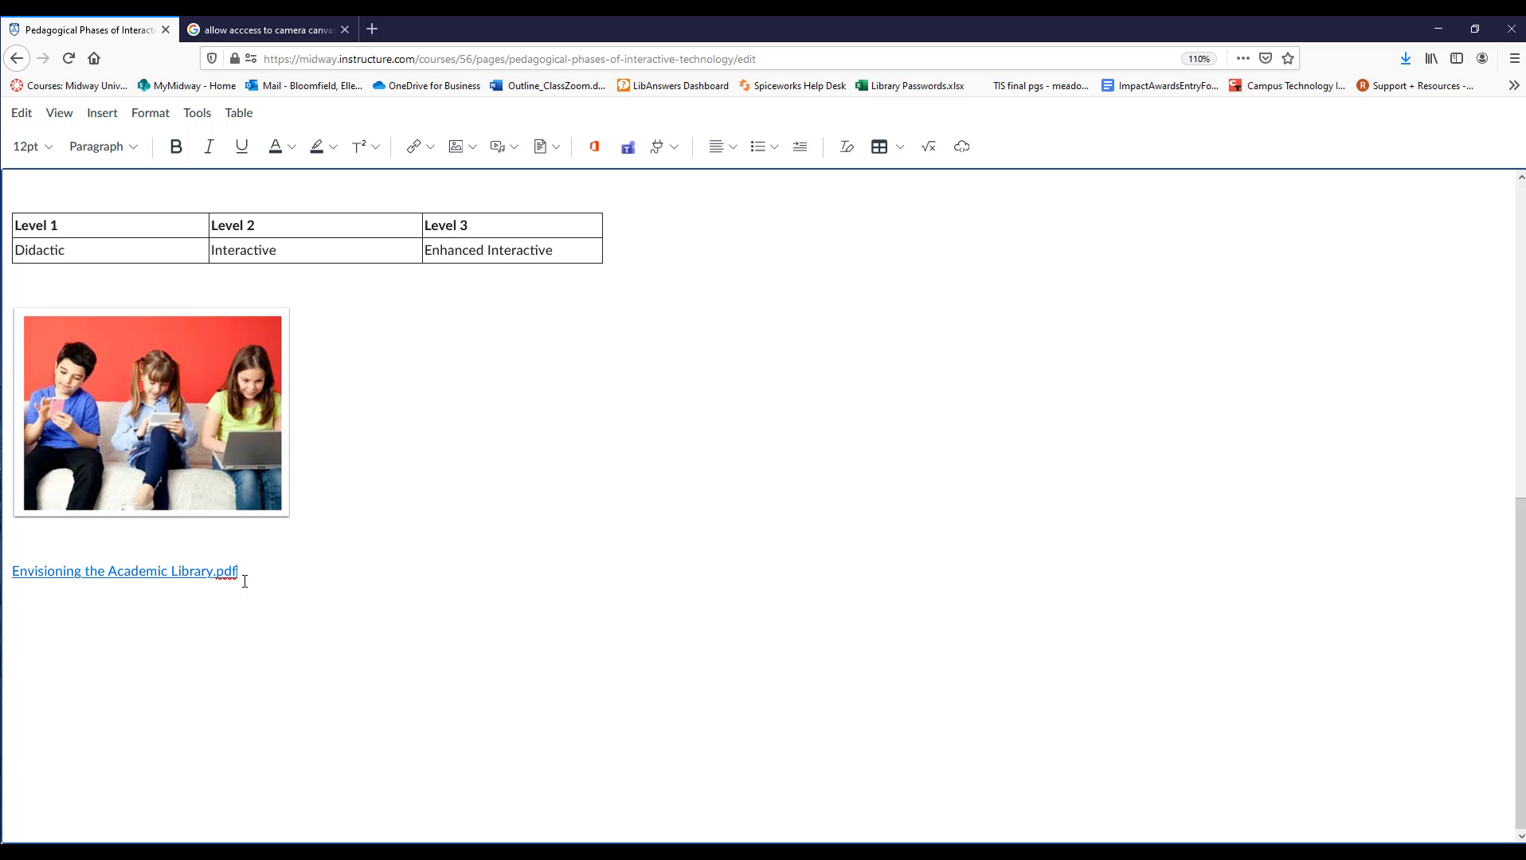
Shorten the PDF link's text to "Envisioning the Academic Library" and place the cursor on the line below it.
left_click(139, 573)
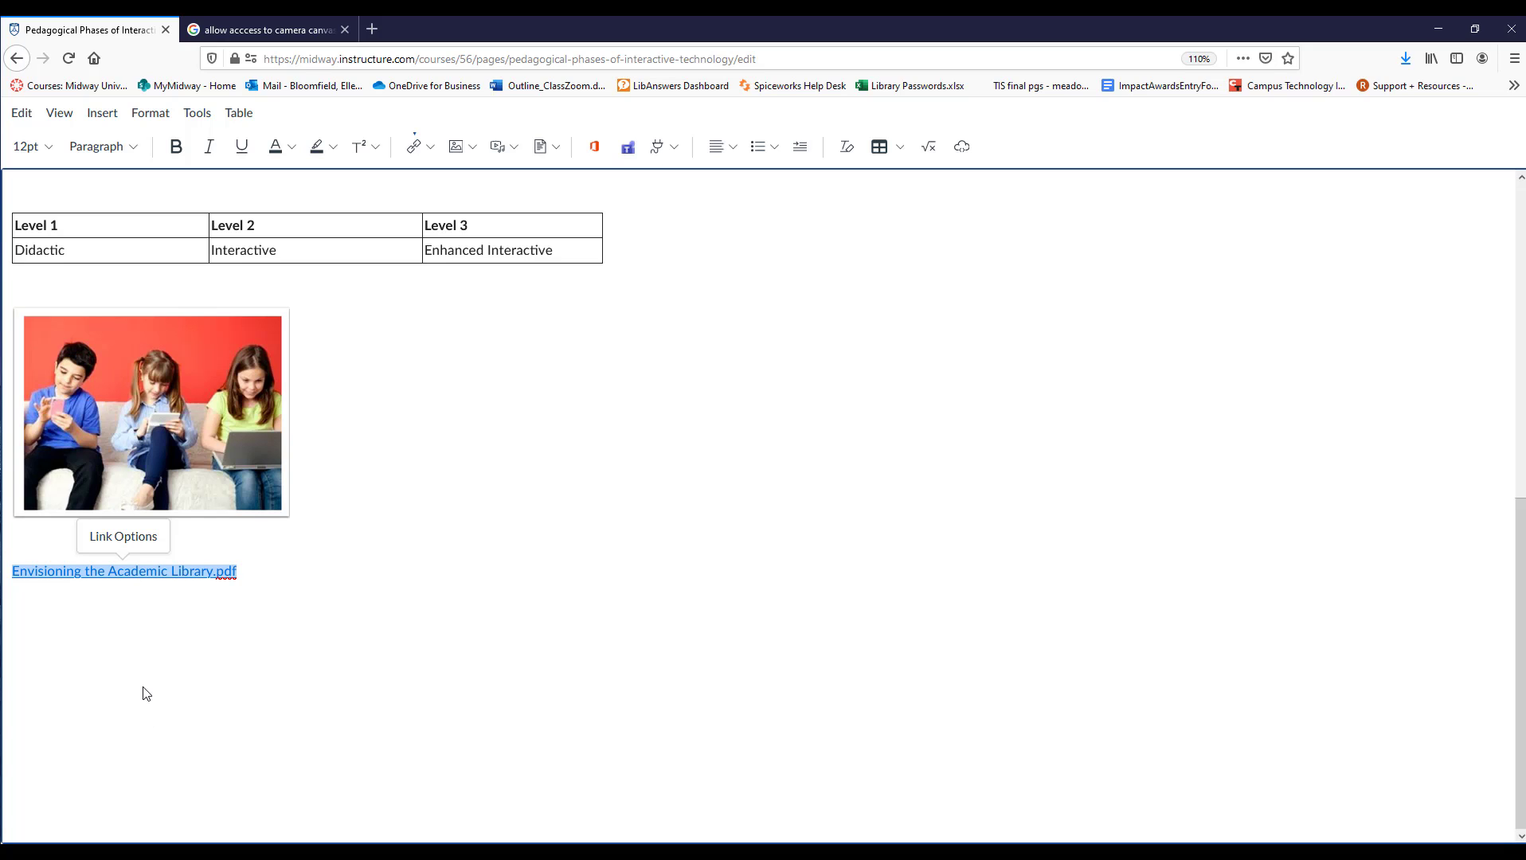
left_click(125, 537)
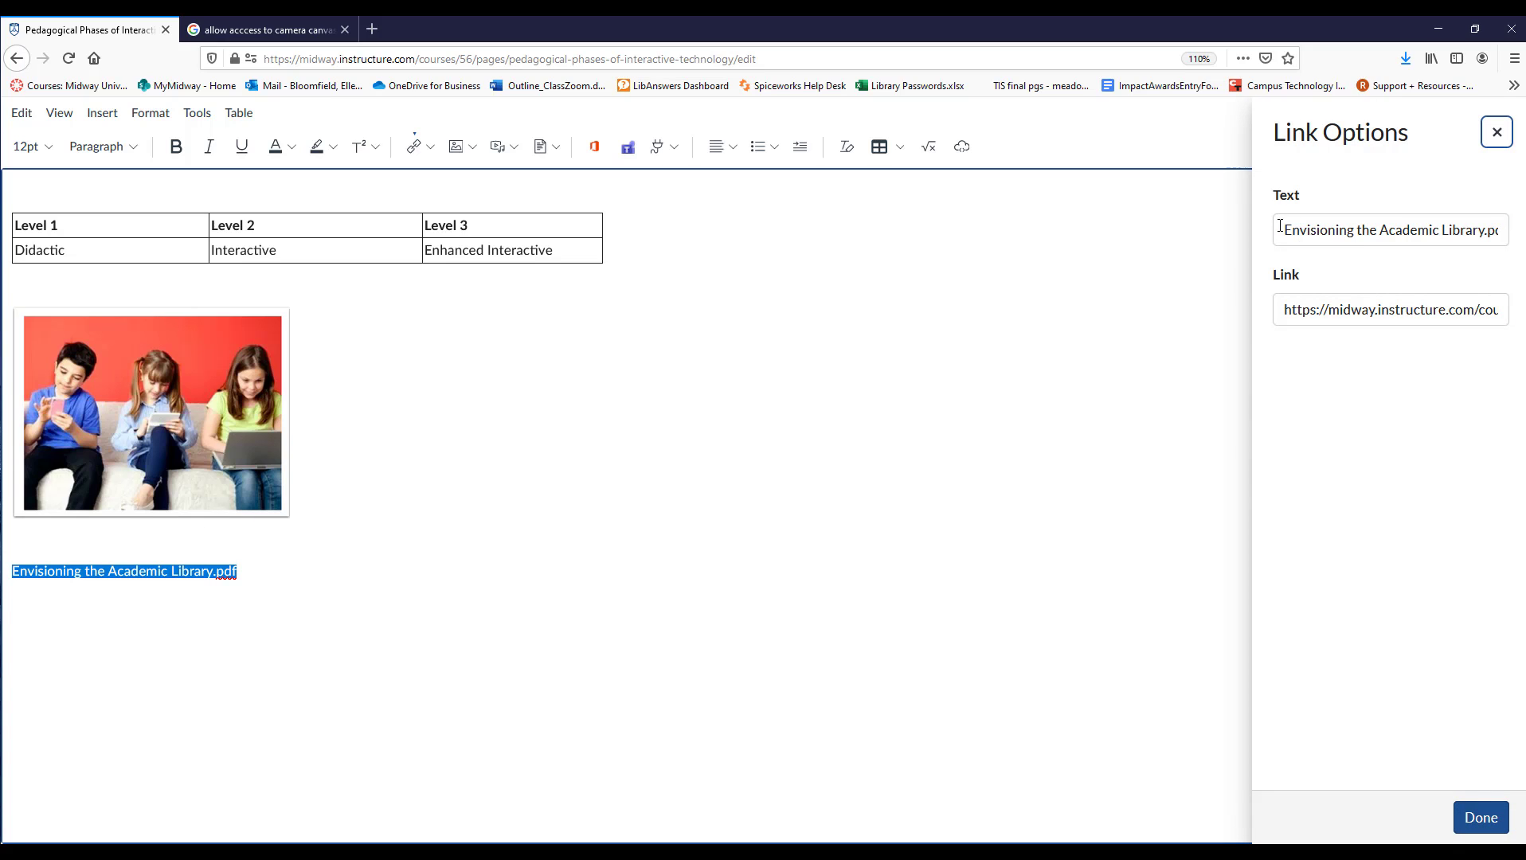
left_click(1486, 235)
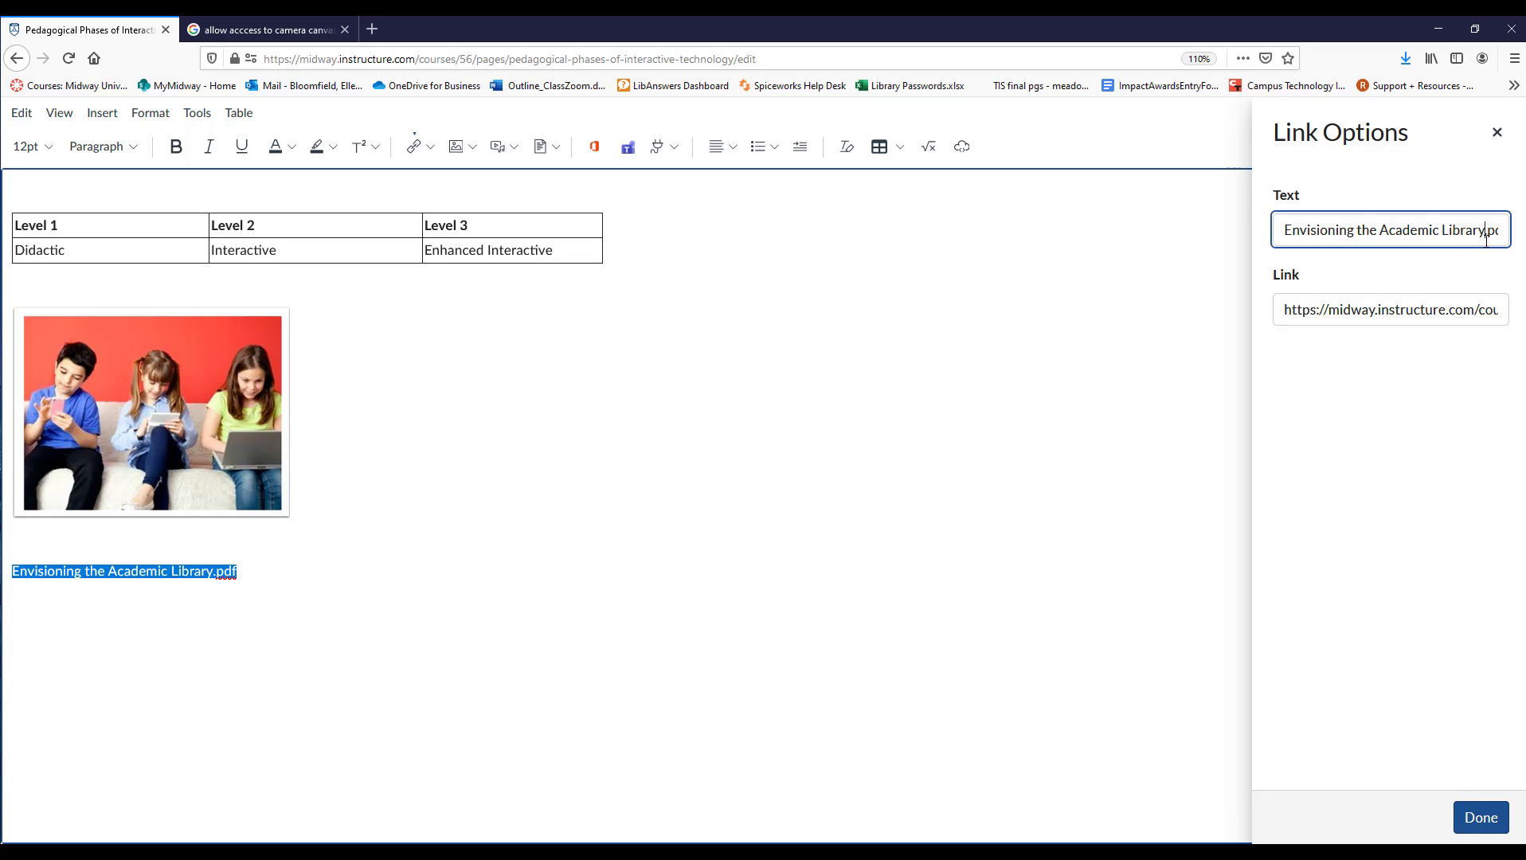
key("Delete")
key("Delete")
key("Delete")
left_click(1481, 819)
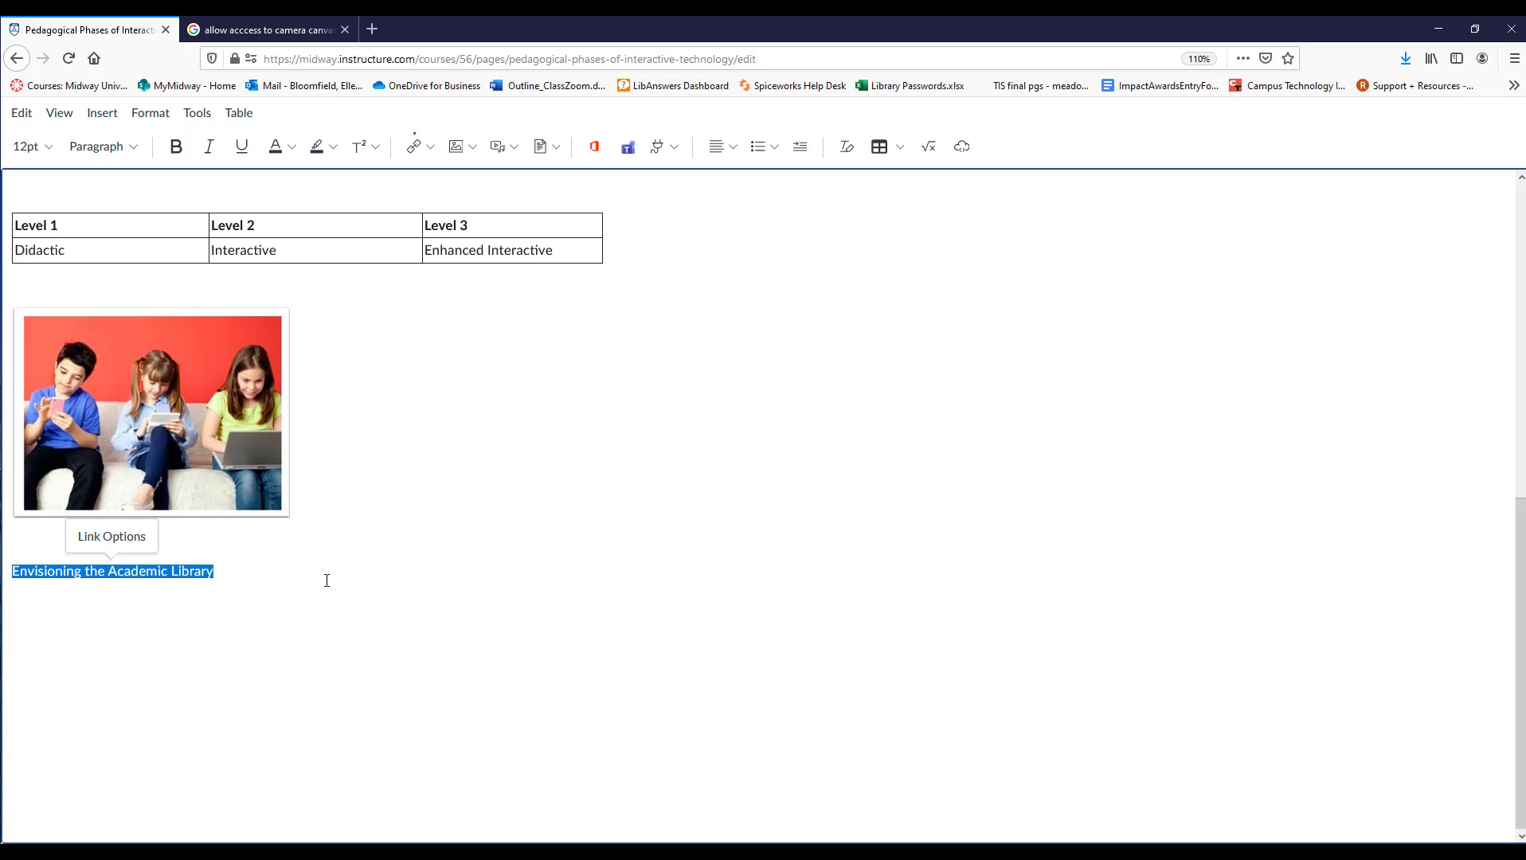
left_click(246, 609)
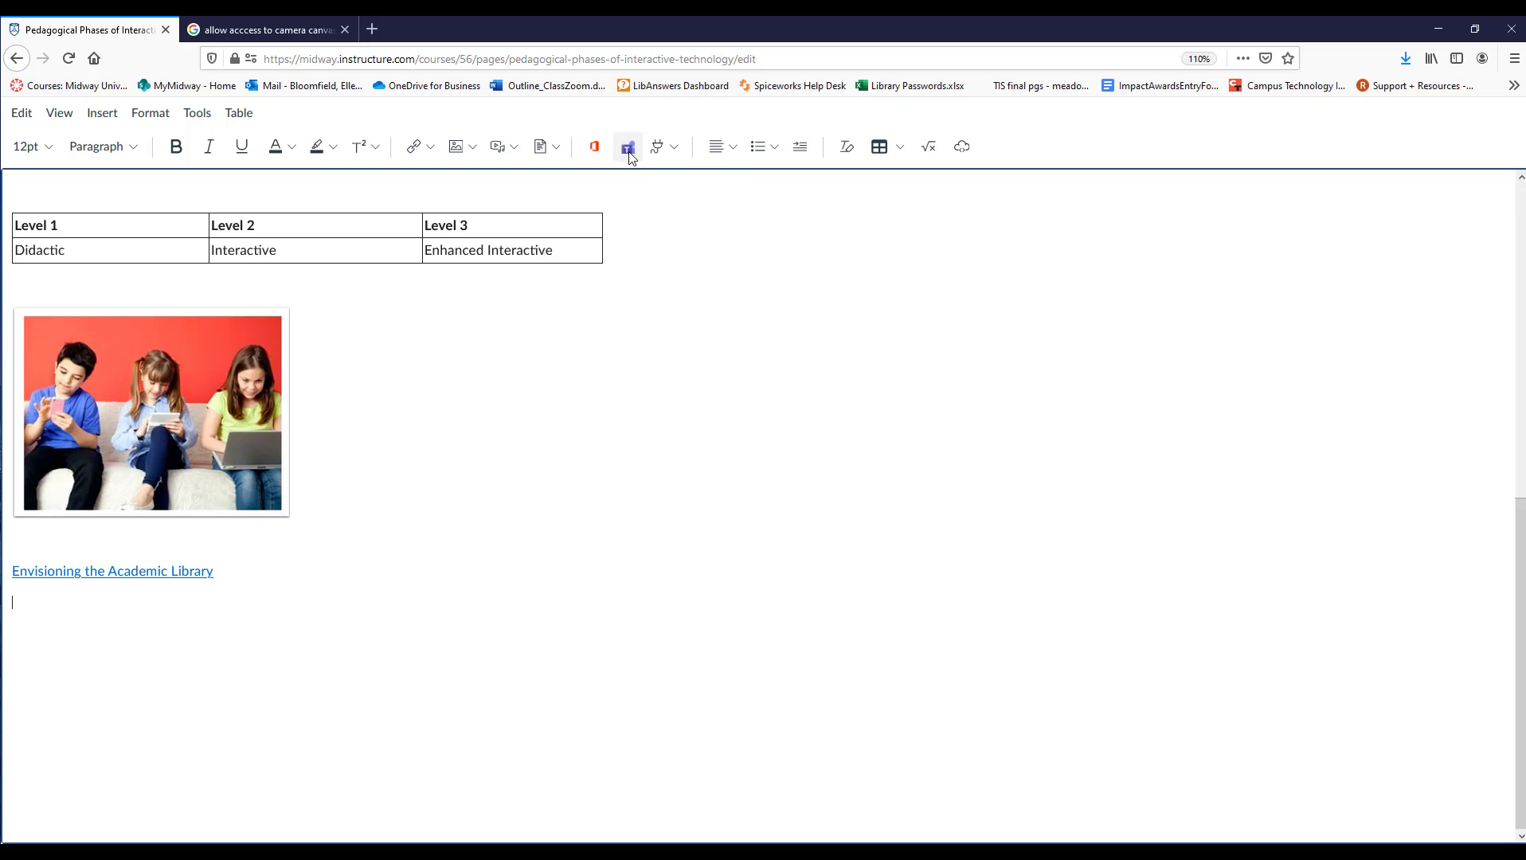
left_click(674, 148)
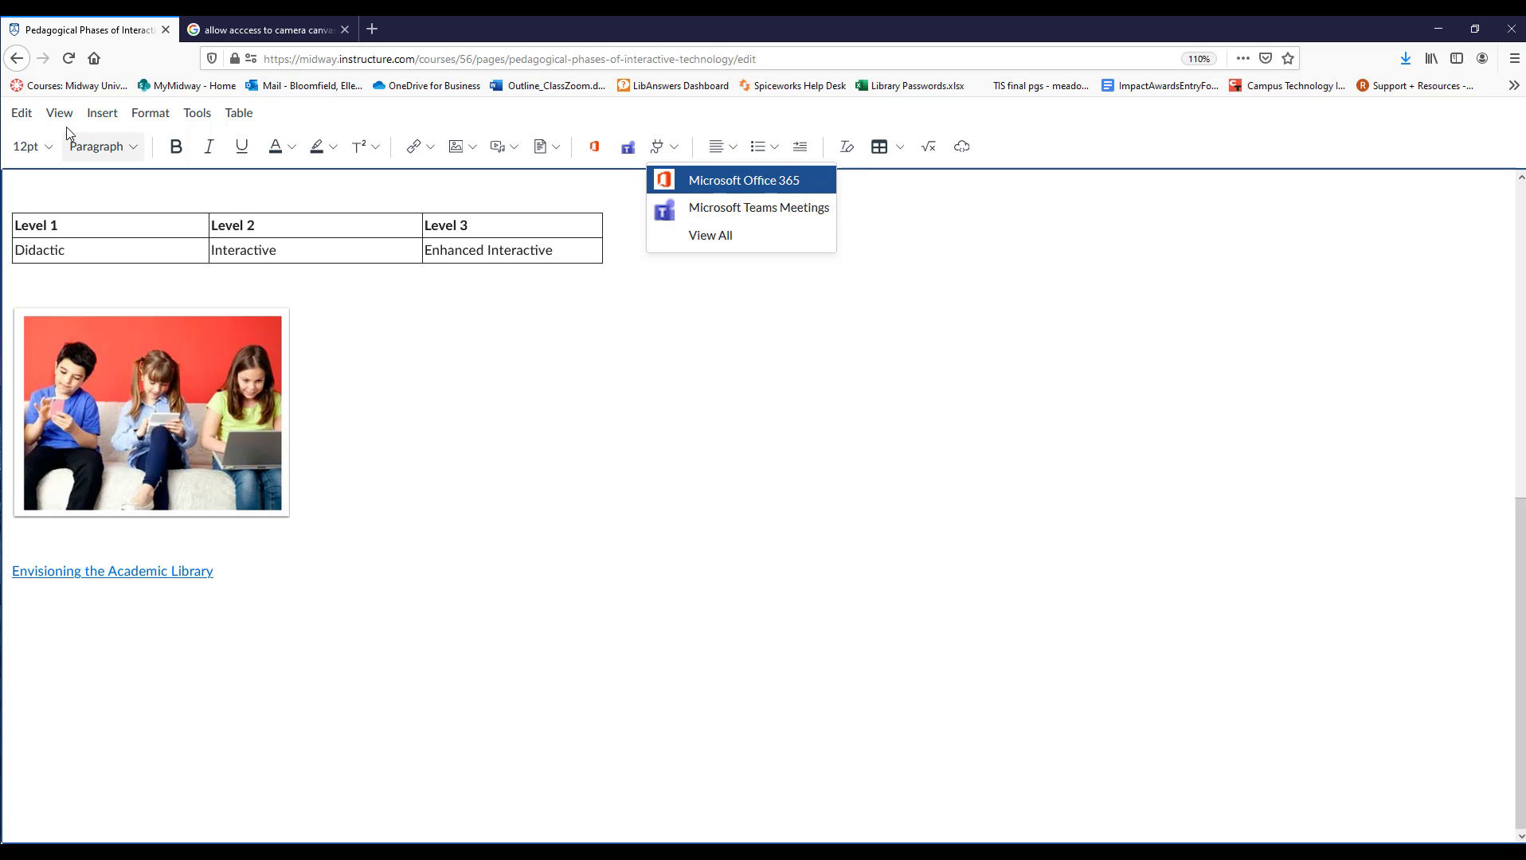
left_click(94, 115)
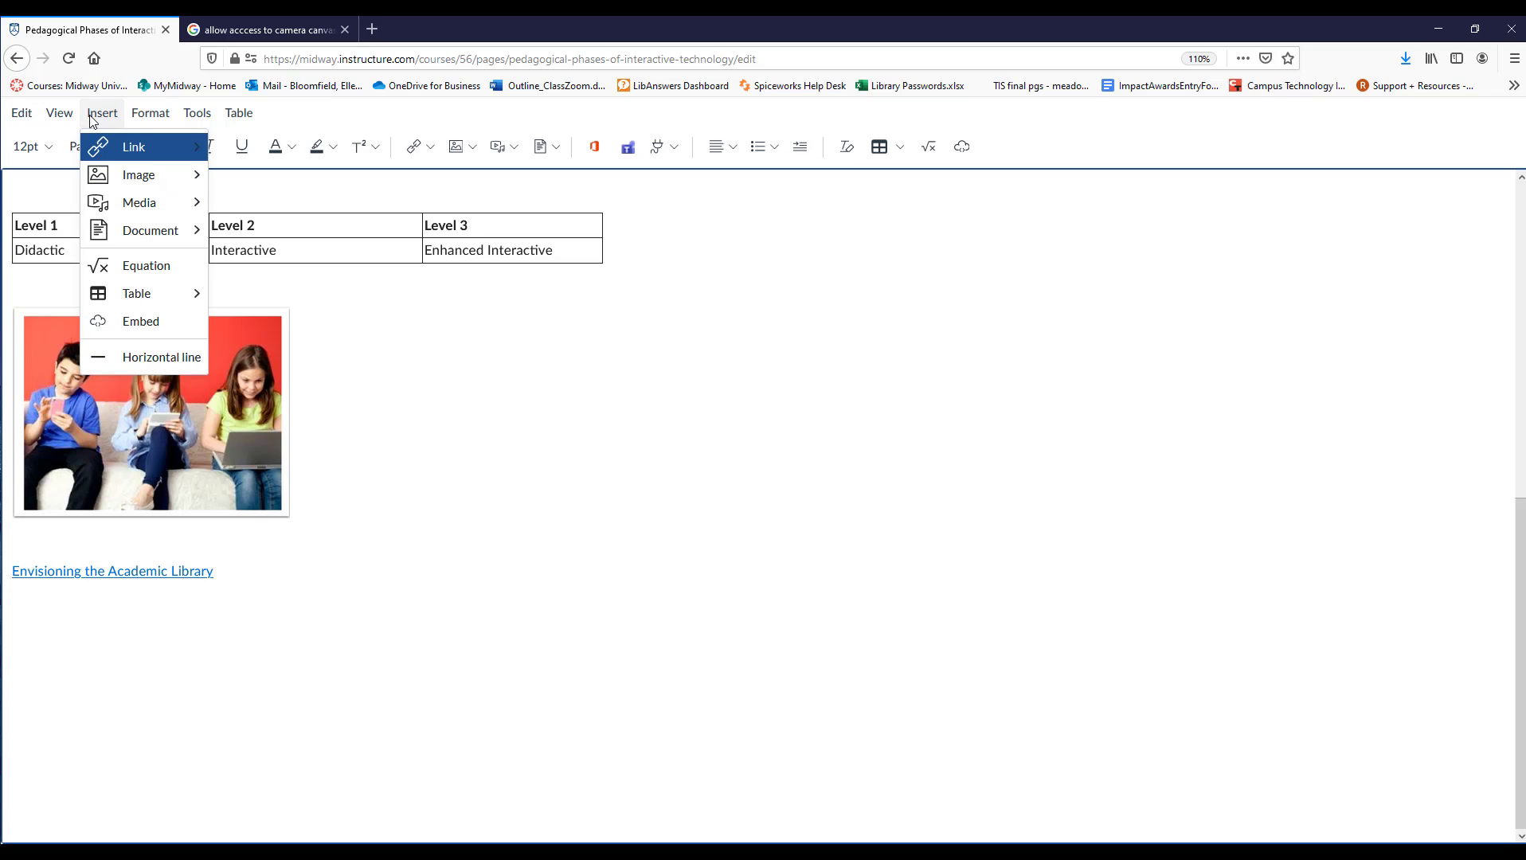
Place the cursor on the line below the Envisioning the Academic Library link and sign in to Microsoft Teams Meetings.
mouse_move(198, 118)
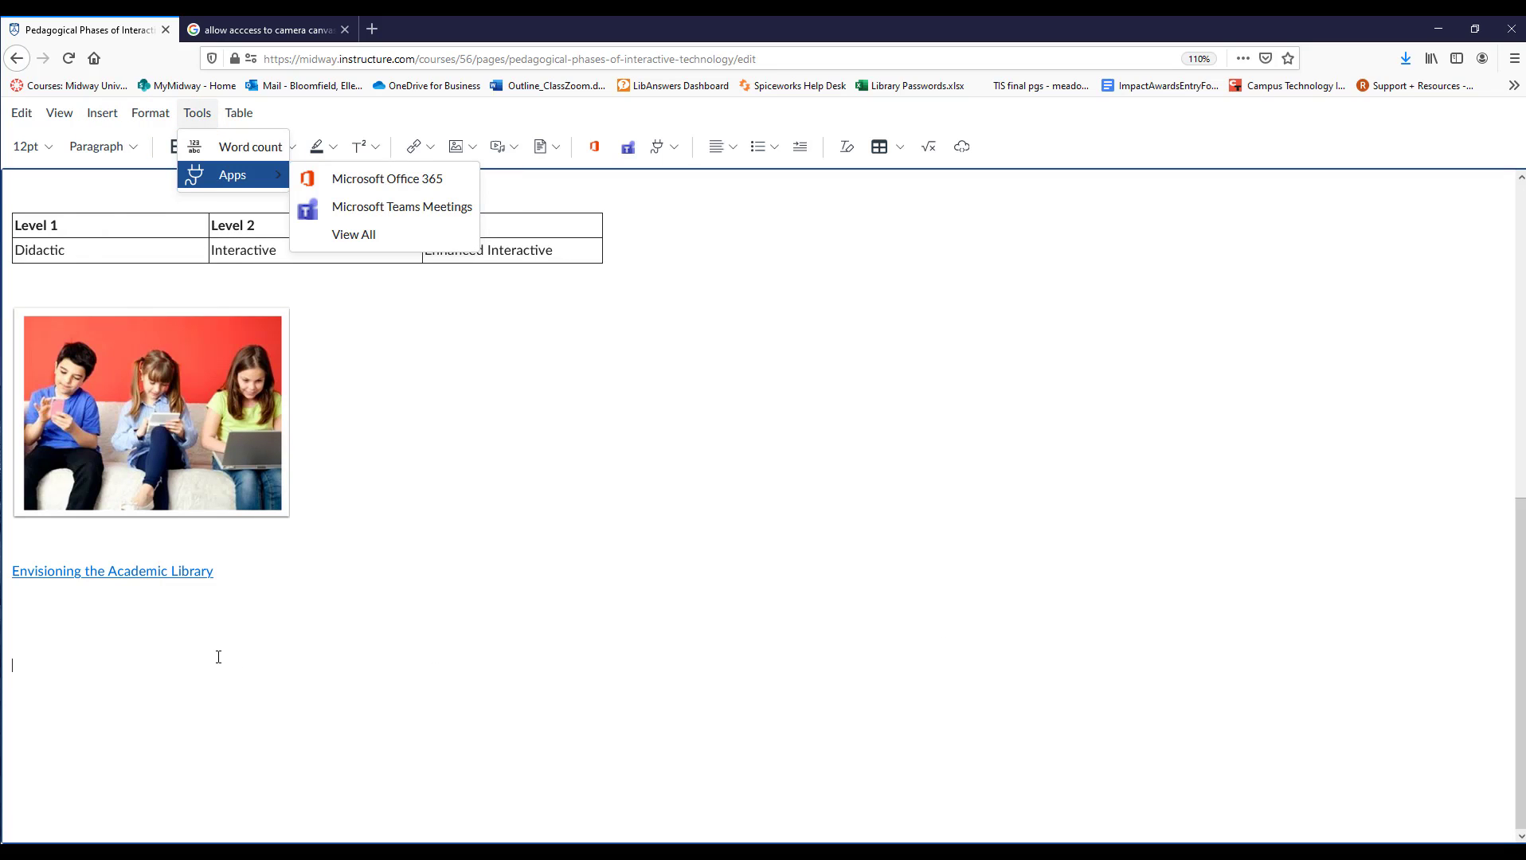
left_click(36, 624)
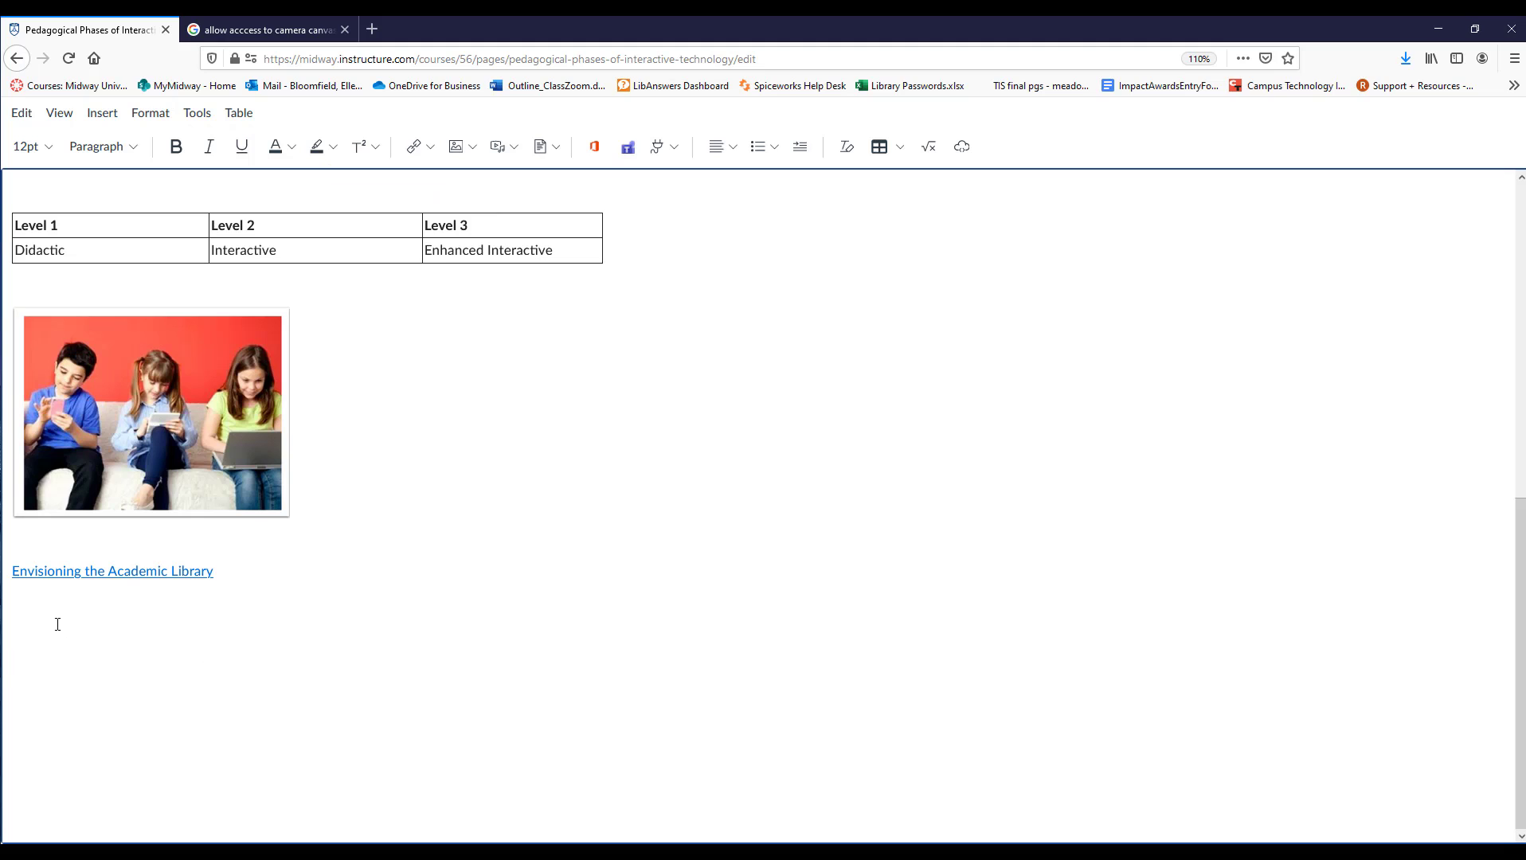
left_click(627, 148)
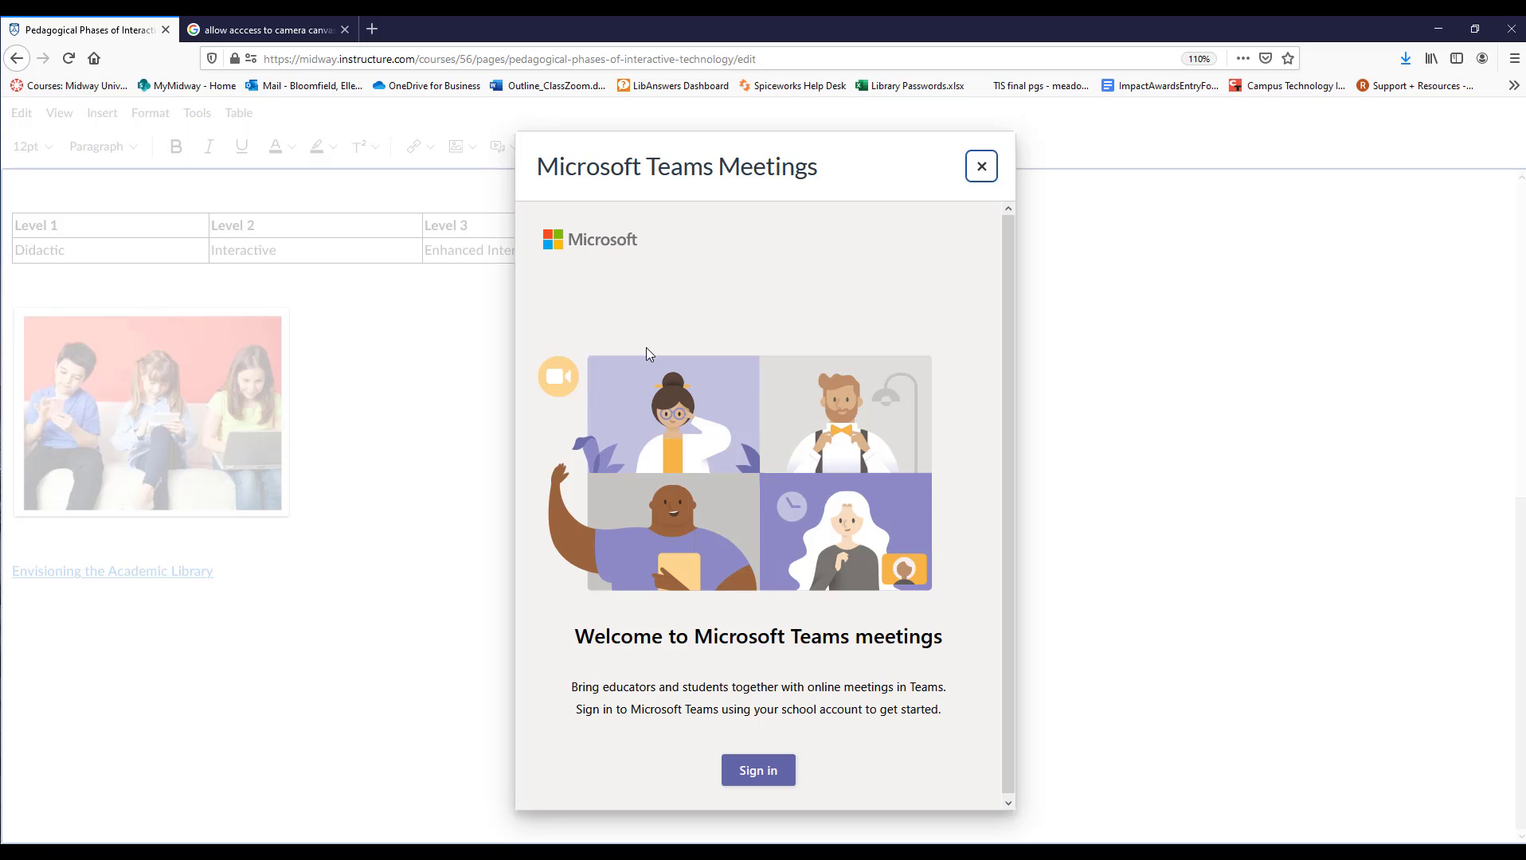
left_click(759, 772)
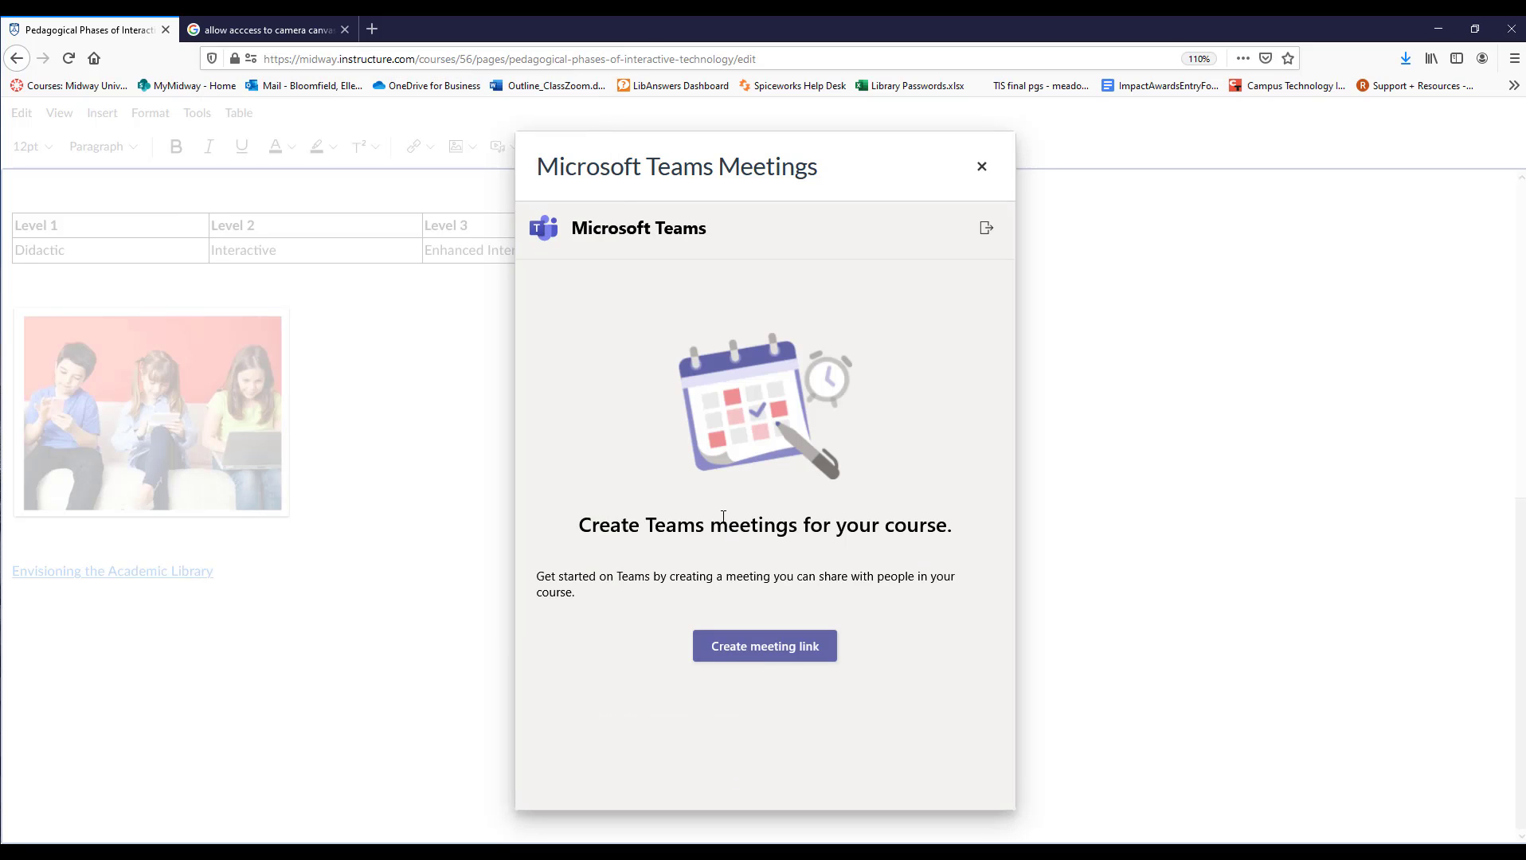
Create a Teams meeting titled "Course Meeting" with the default date and time, and insert its join link below the PDF link.
left_click(767, 648)
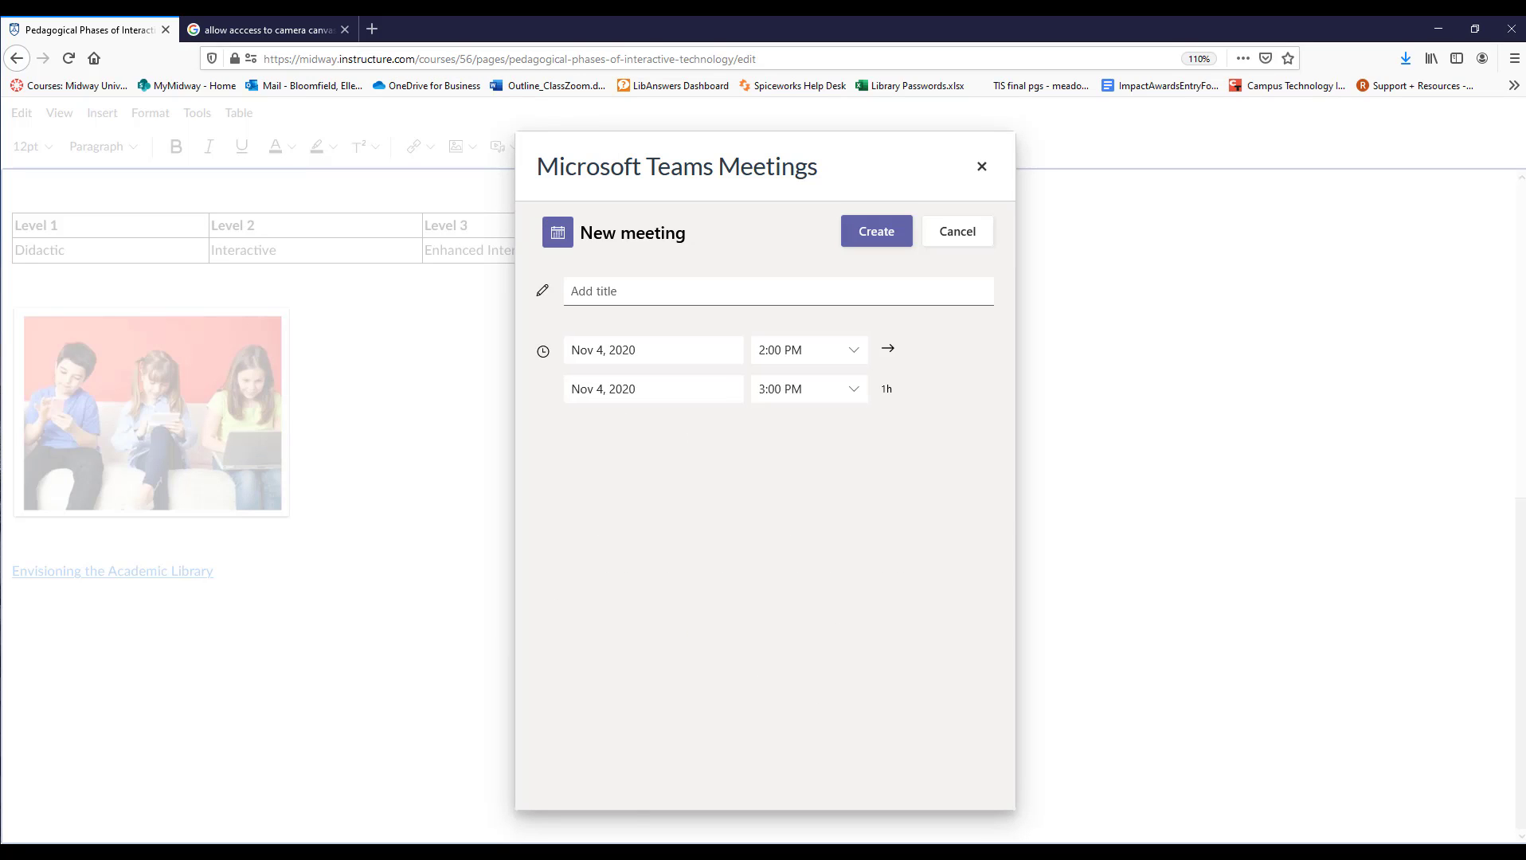
left_click(640, 294)
type("Course M")
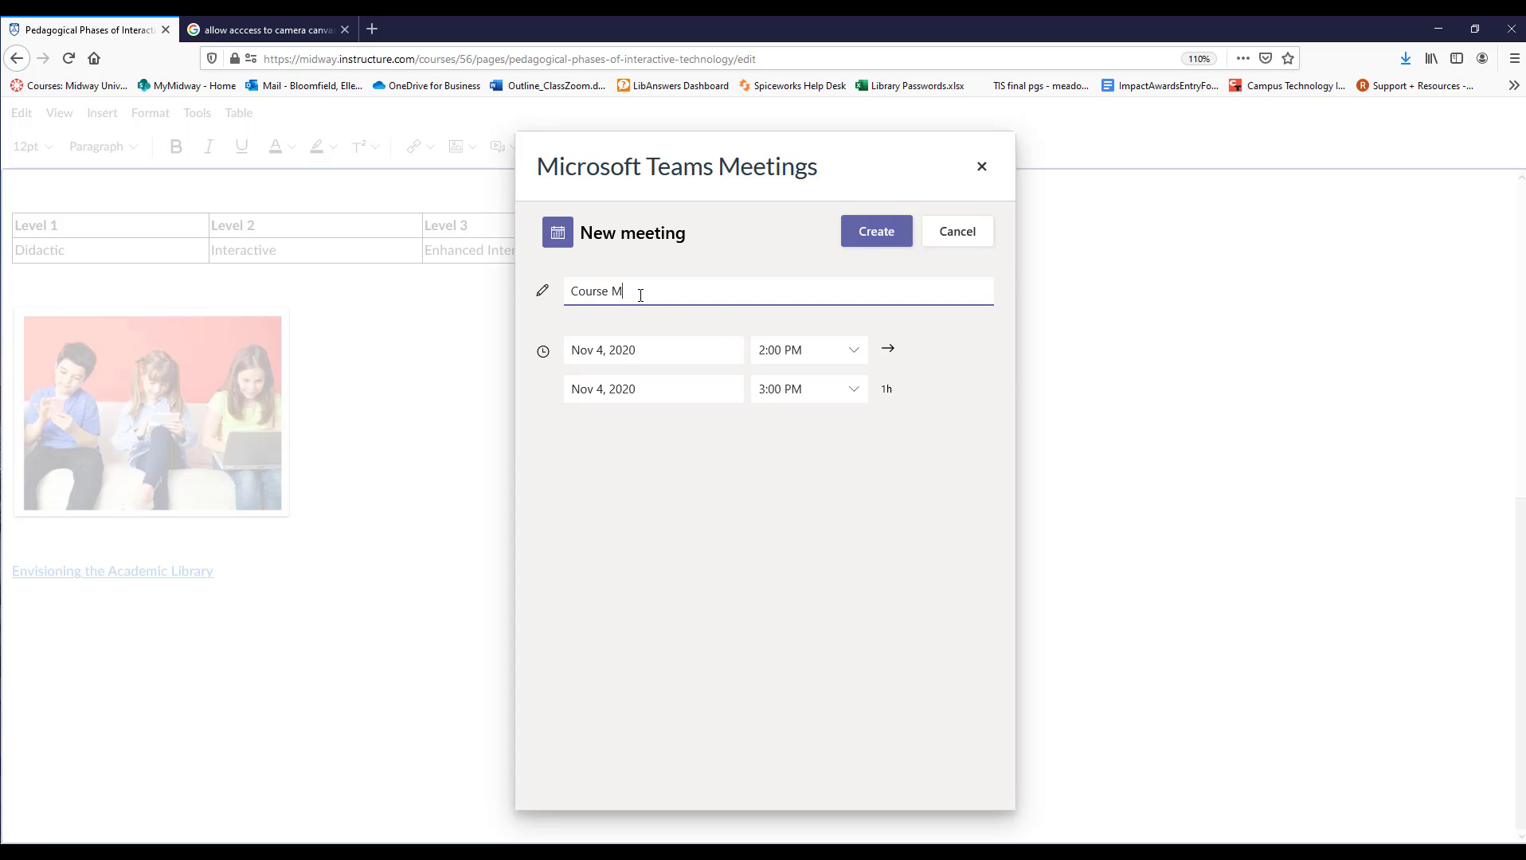
type("eeting")
left_click(891, 248)
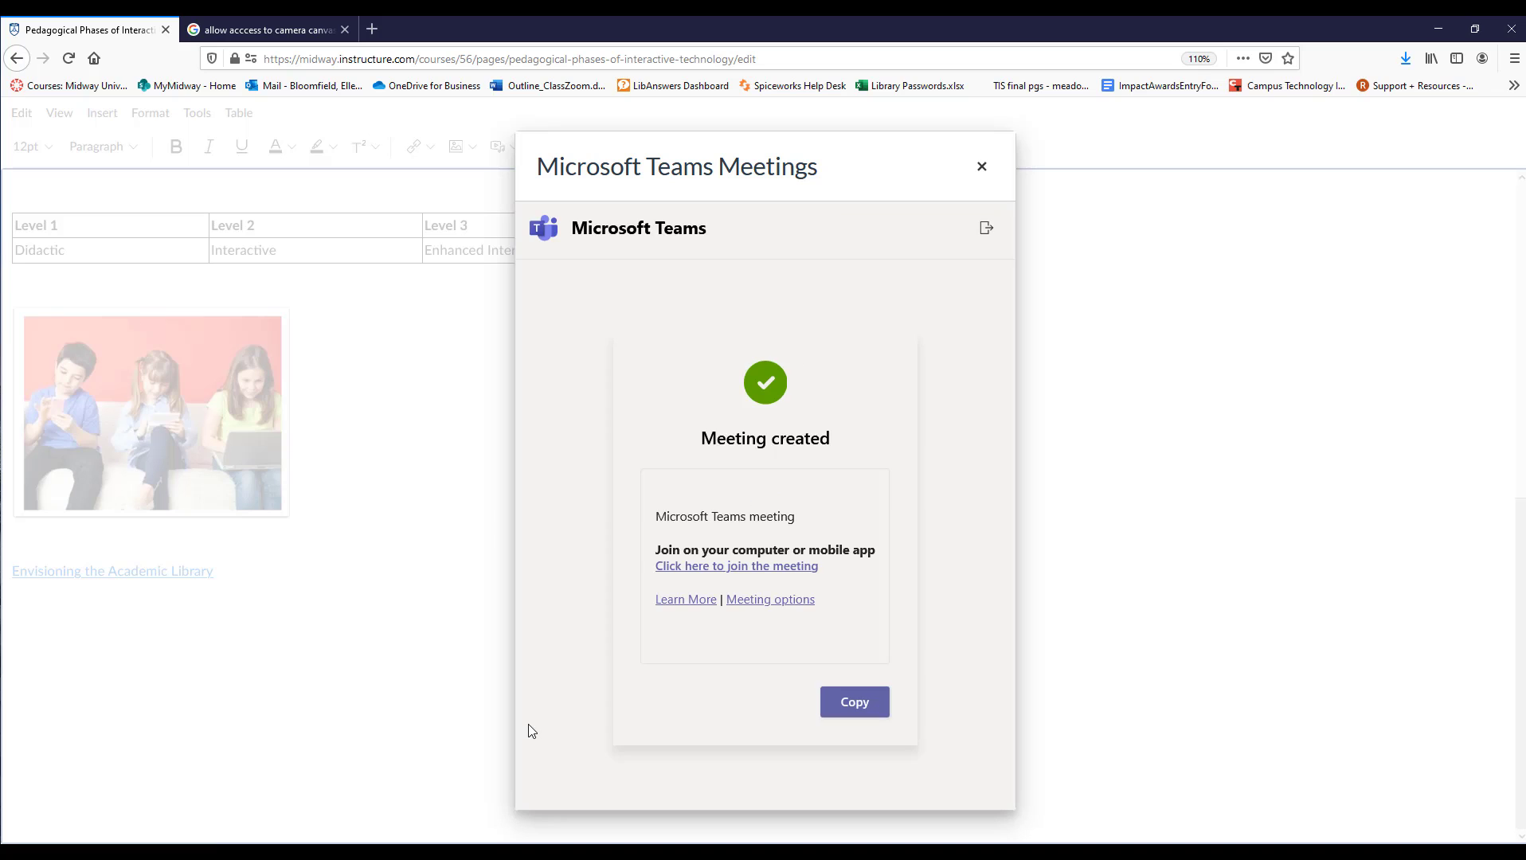
left_click(855, 702)
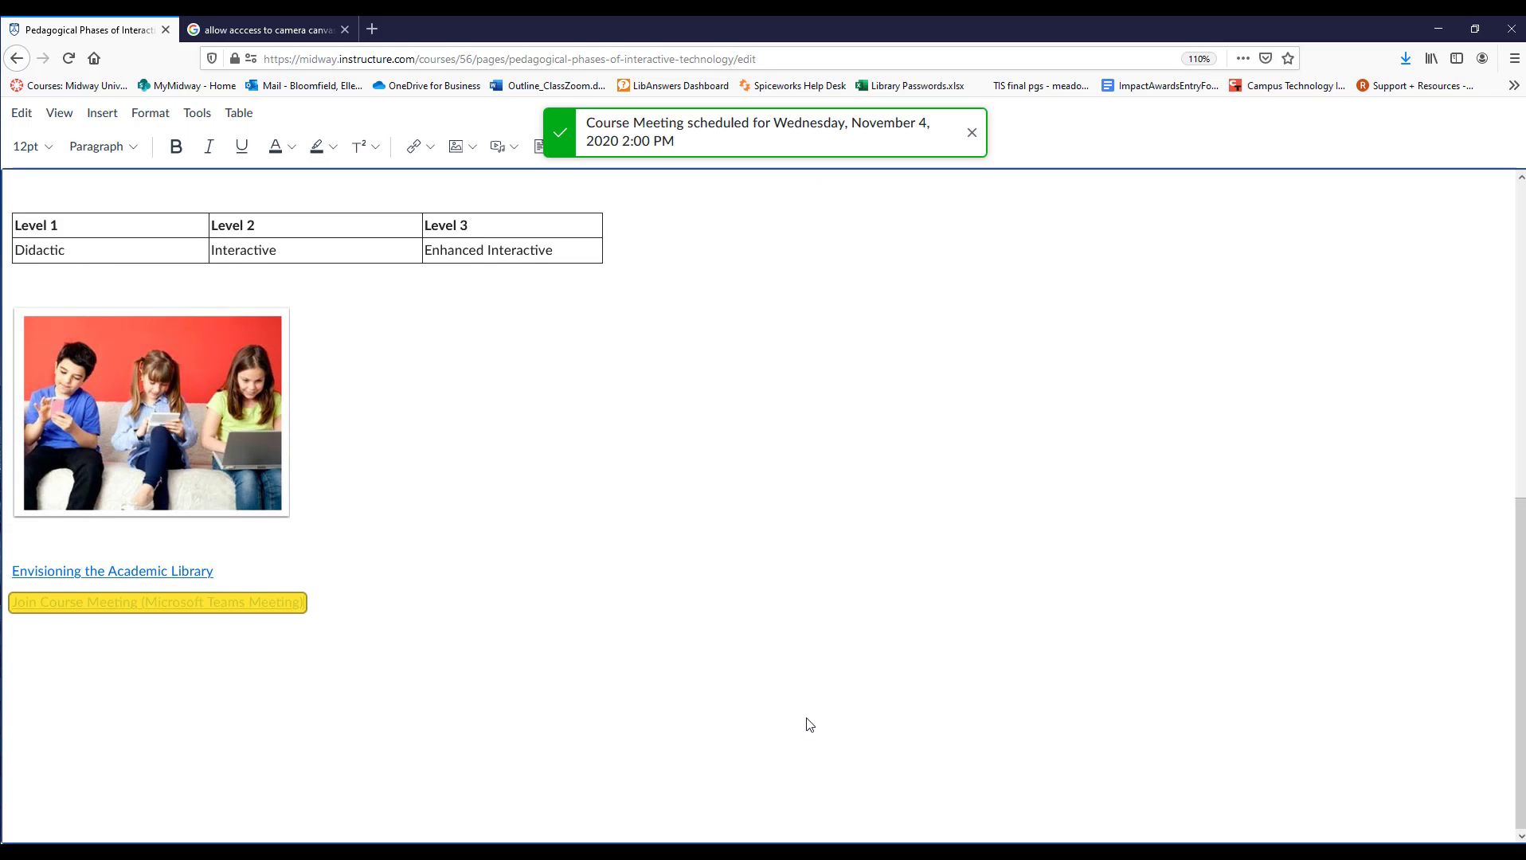
triple_click(358, 605)
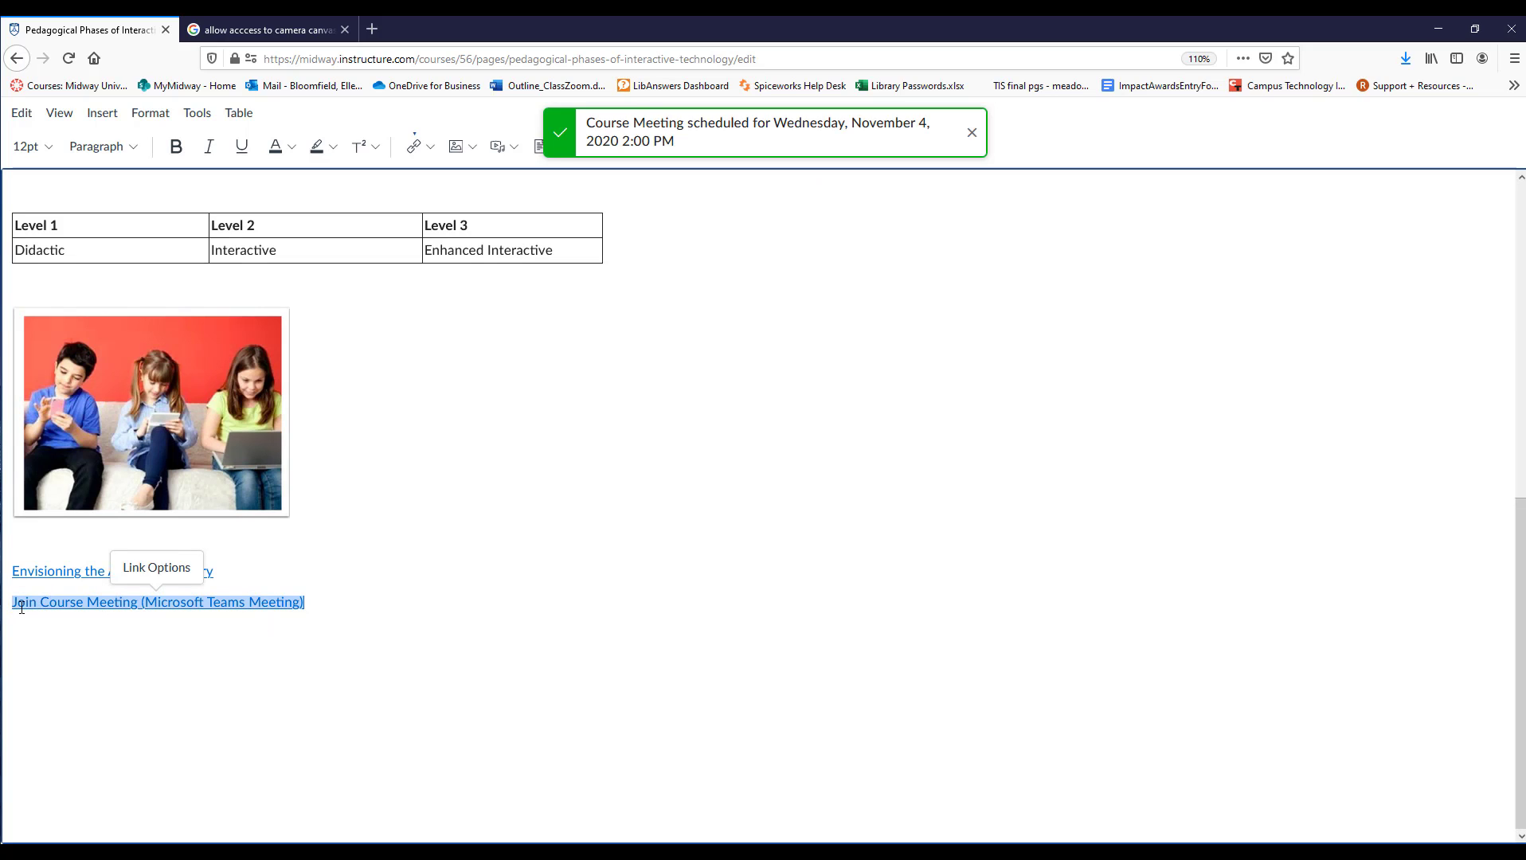
left_click(478, 659)
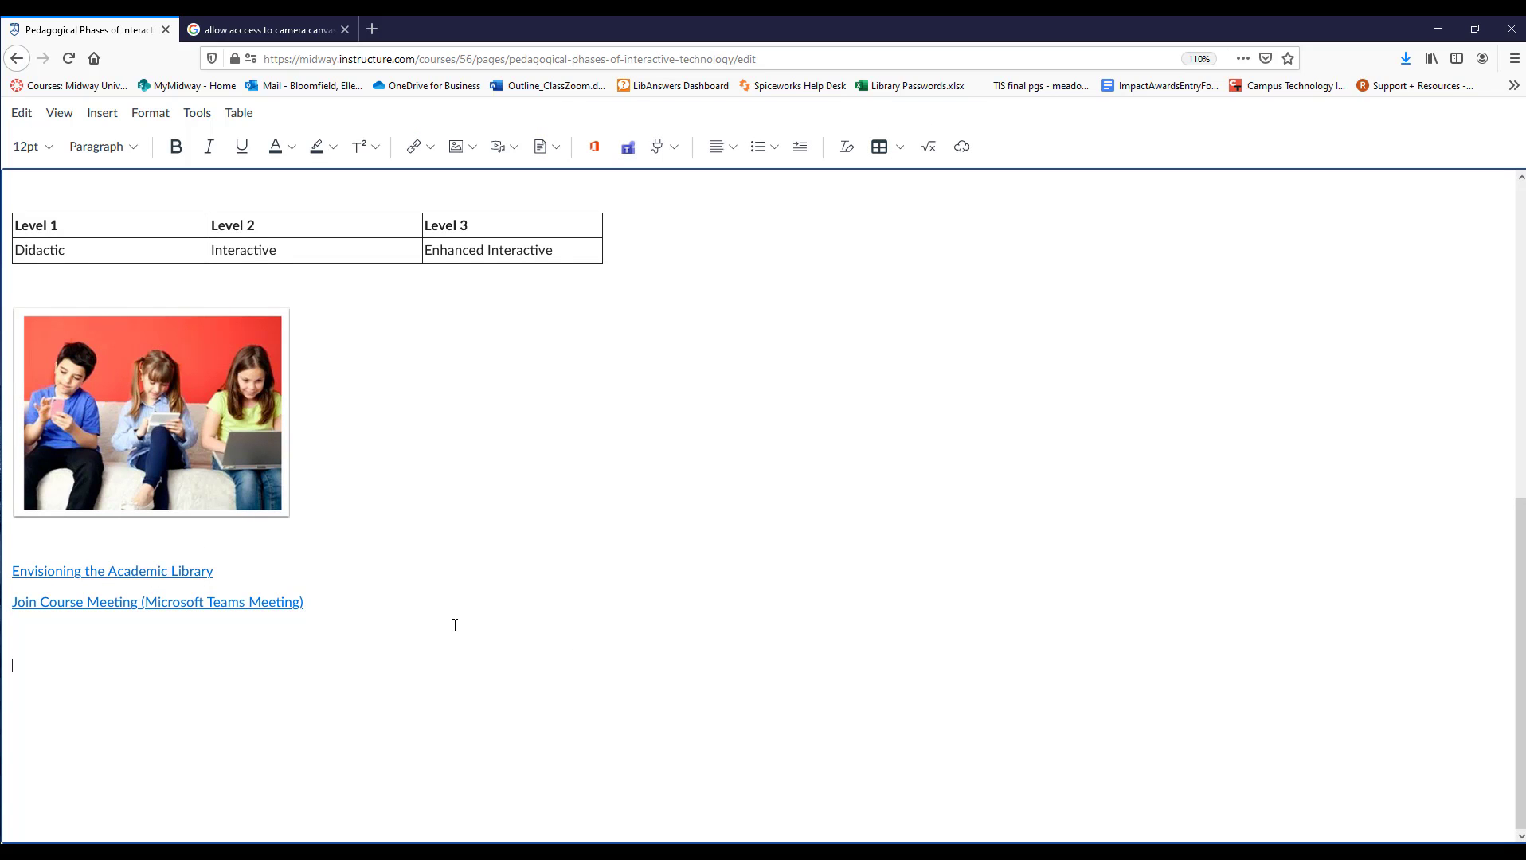